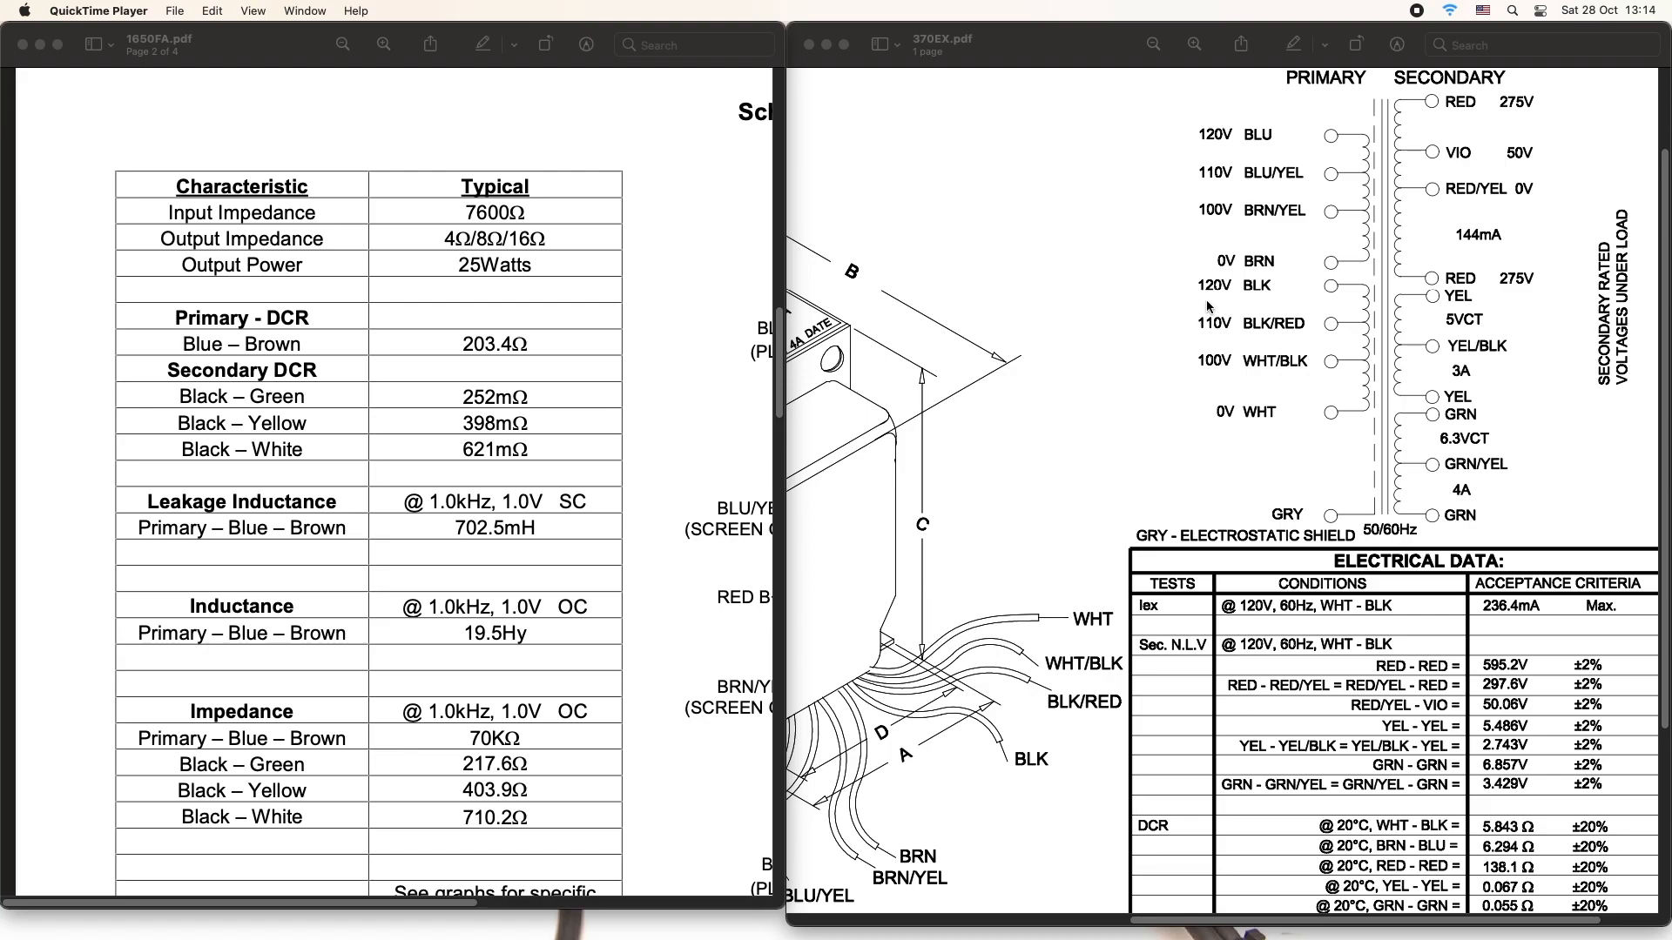
- Switch from the 370EX datasheet to the METRIC calculation sheet in Numbers and set the Primary Voltage to 240 V
{"action": "left_click", "coordinate": [1072, 57]}
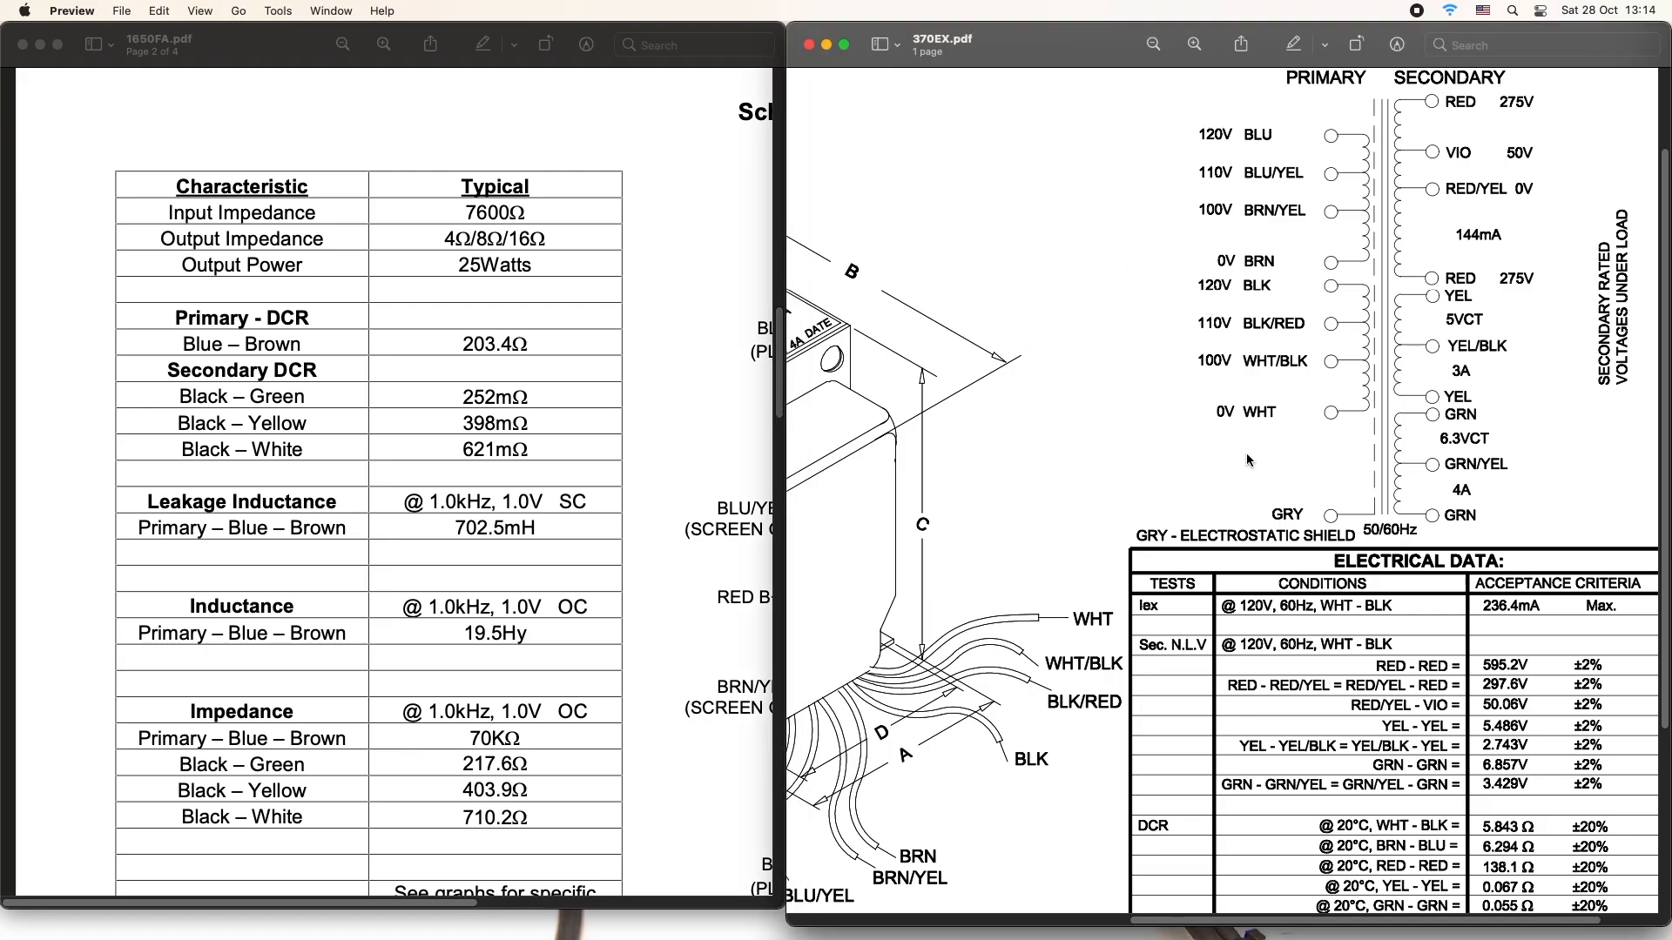
{"action": "scroll", "coordinate": [1247, 444], "scroll_direction": "up", "scroll_amount": 2}
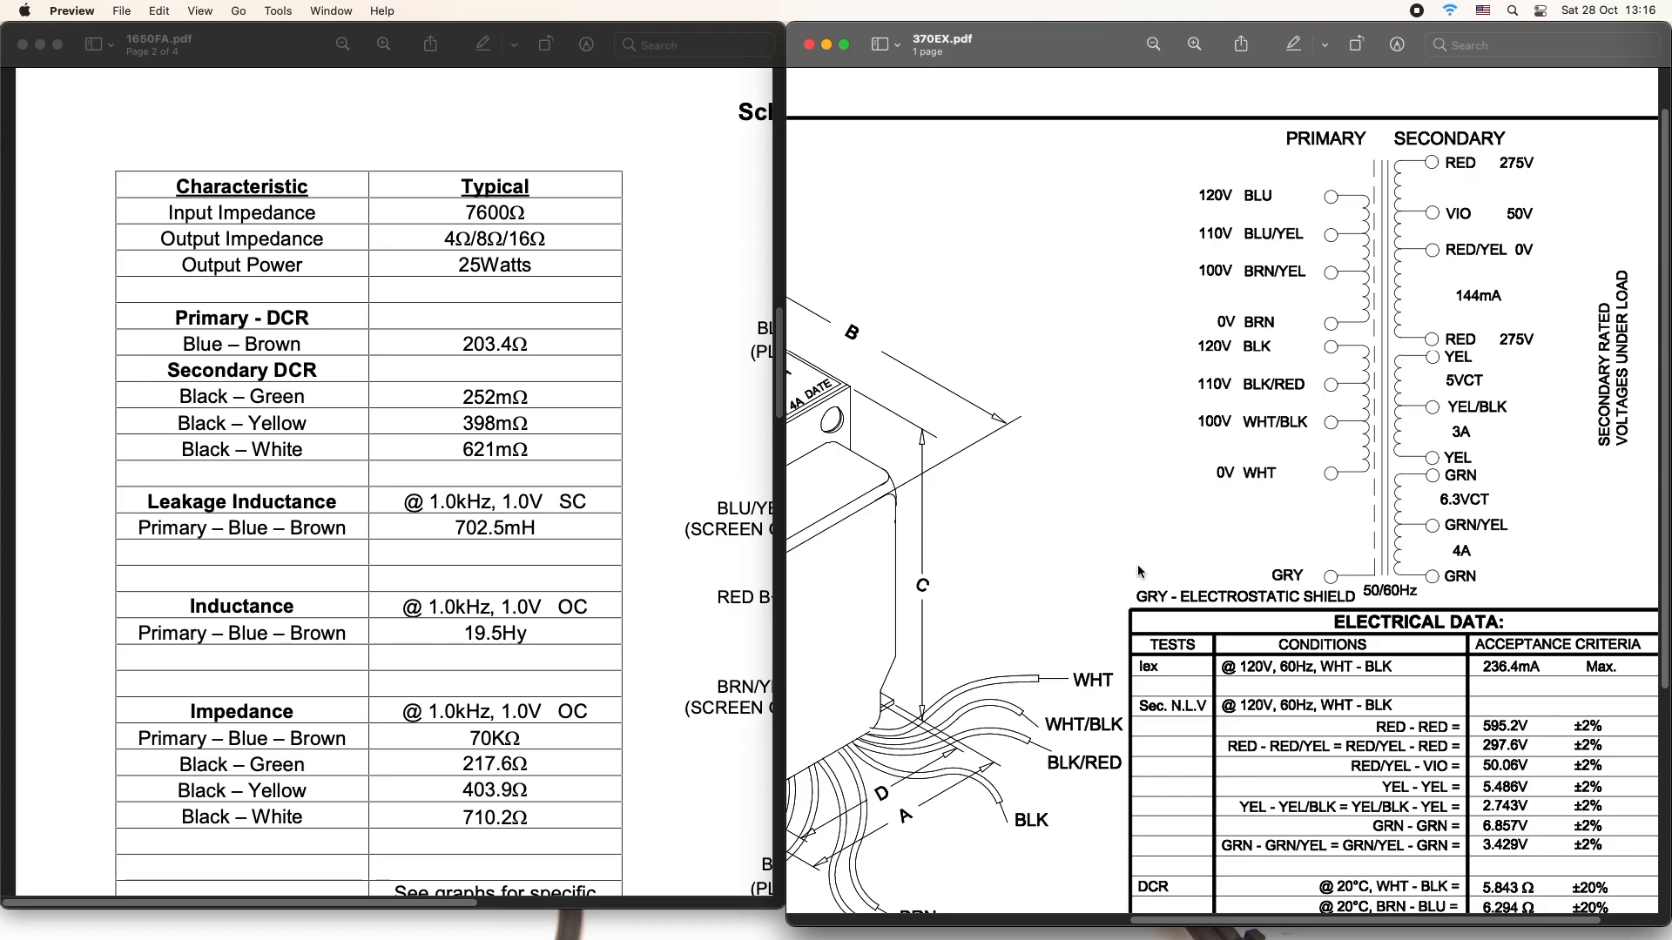
{"action": "mouse_move", "coordinate": [901, 934]}
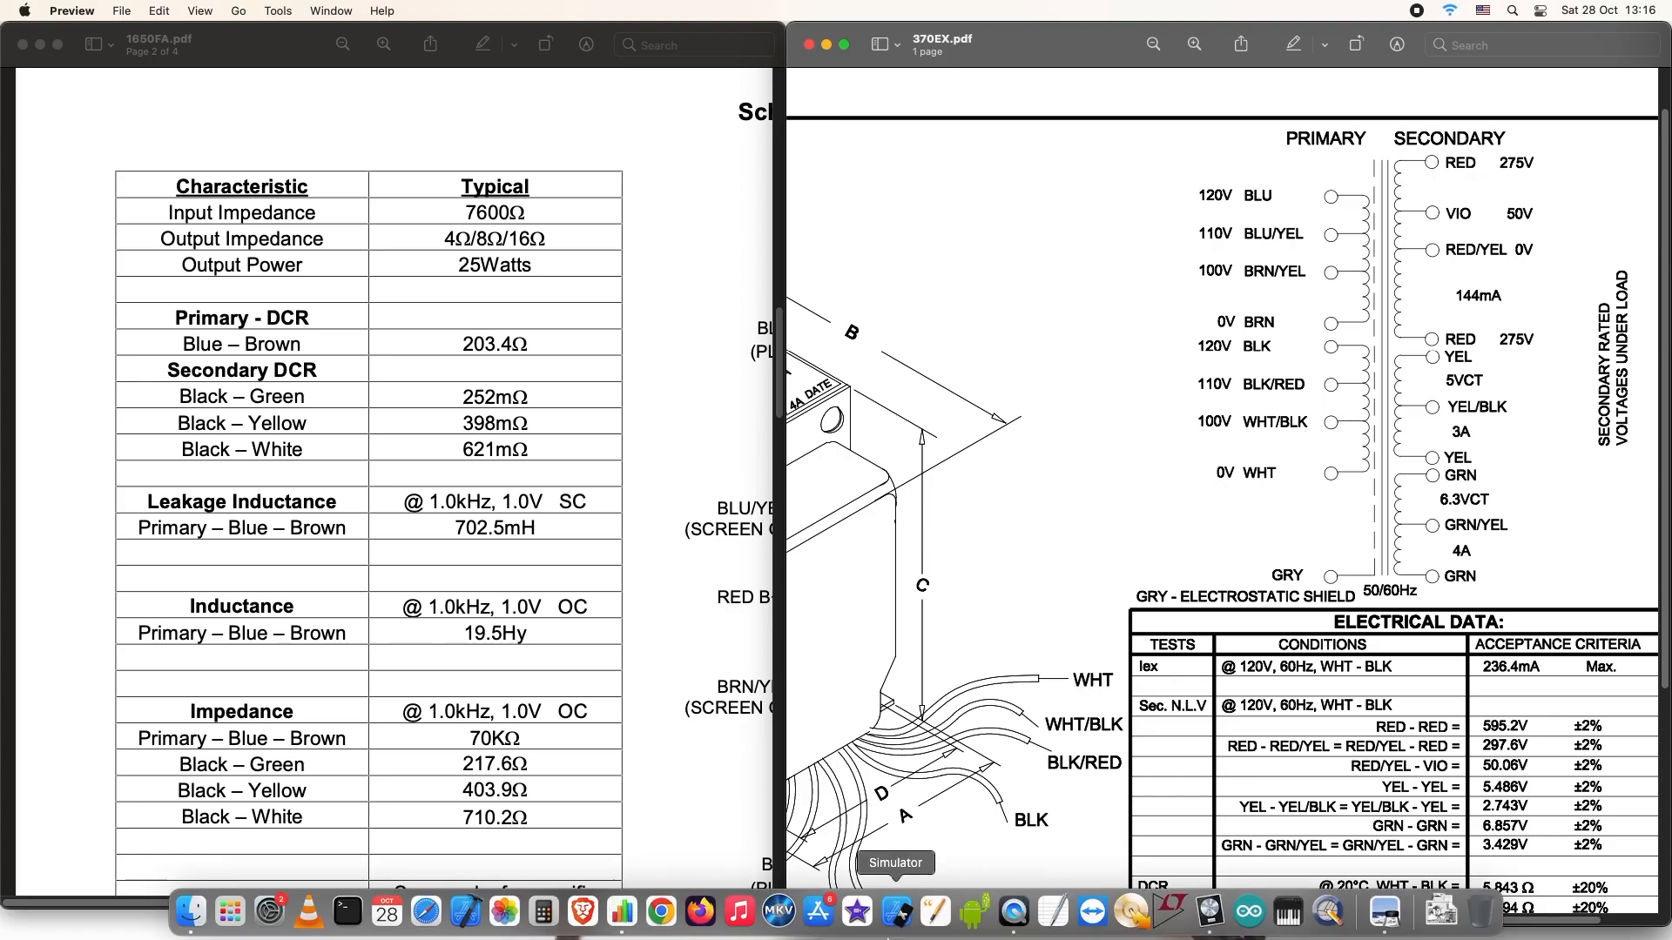
{"action": "left_click", "coordinate": [628, 923]}
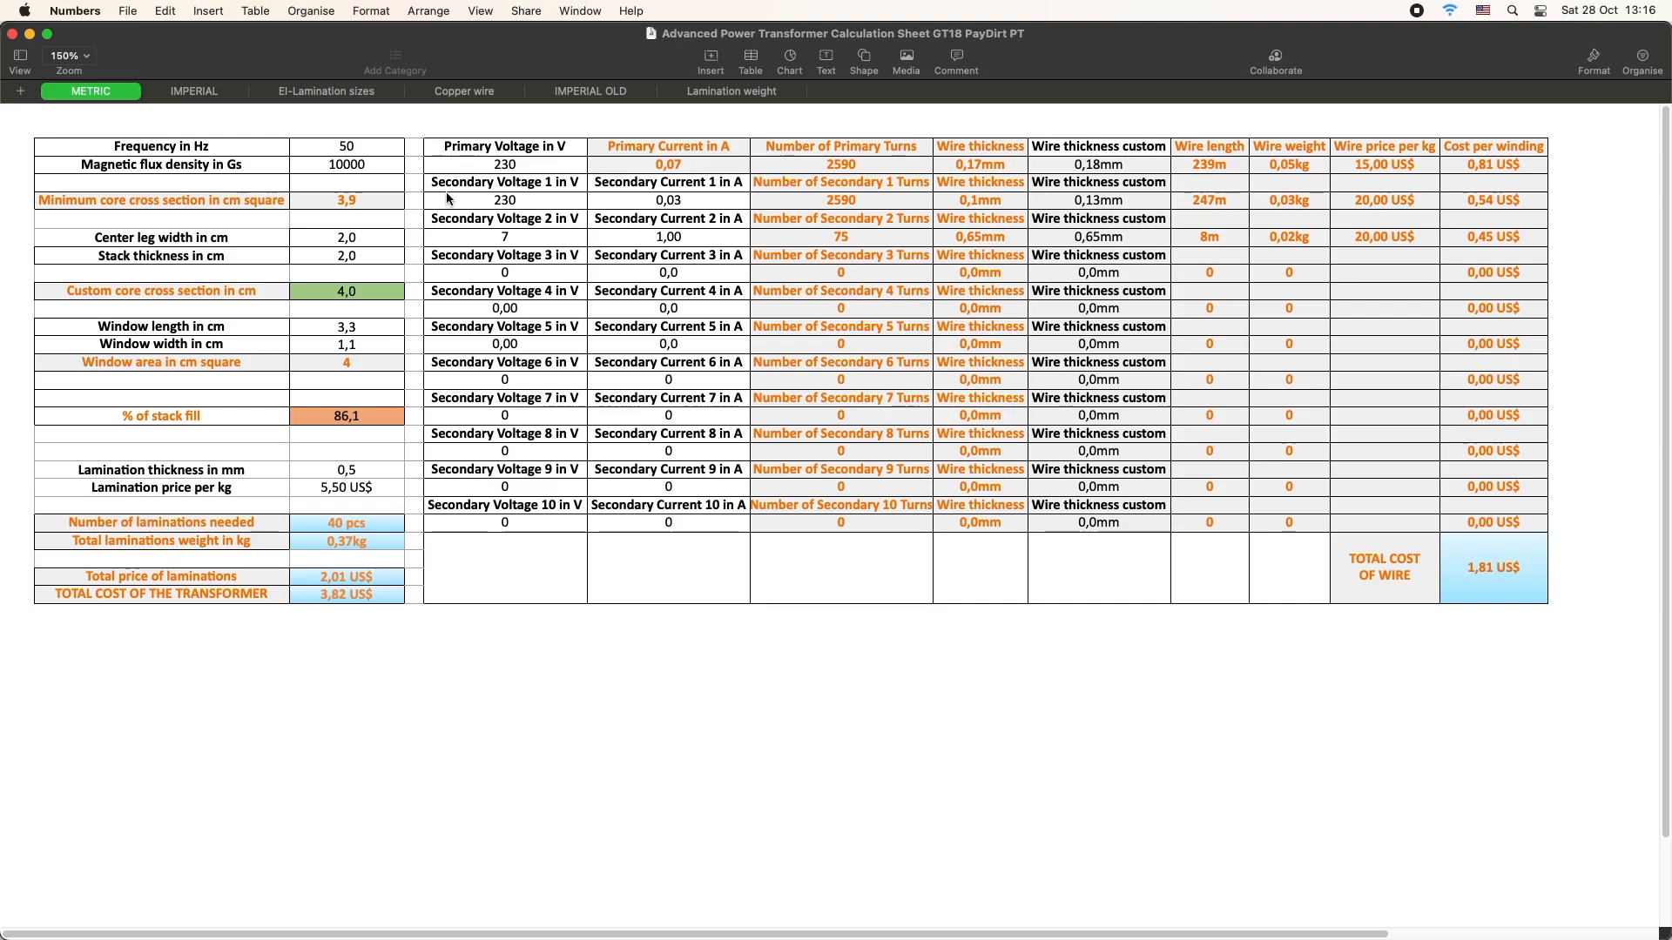
{"action": "left_click", "coordinate": [507, 170]}
{"action": "double_click", "coordinate": [531, 165]}
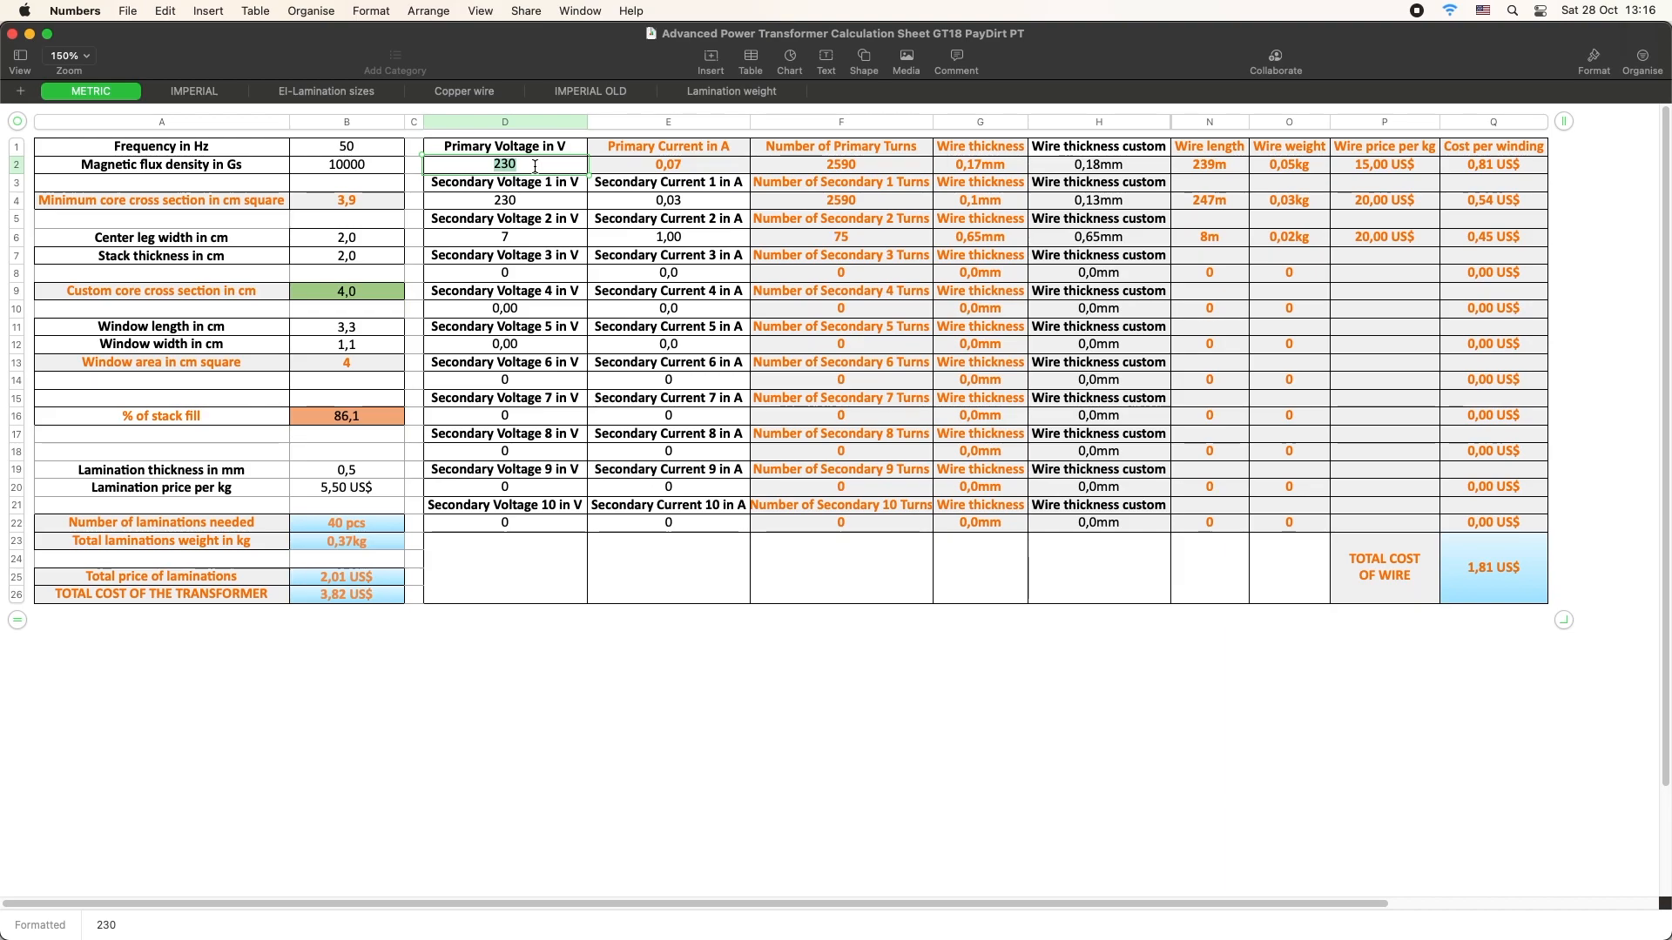
{"action": "type", "text": "240"}
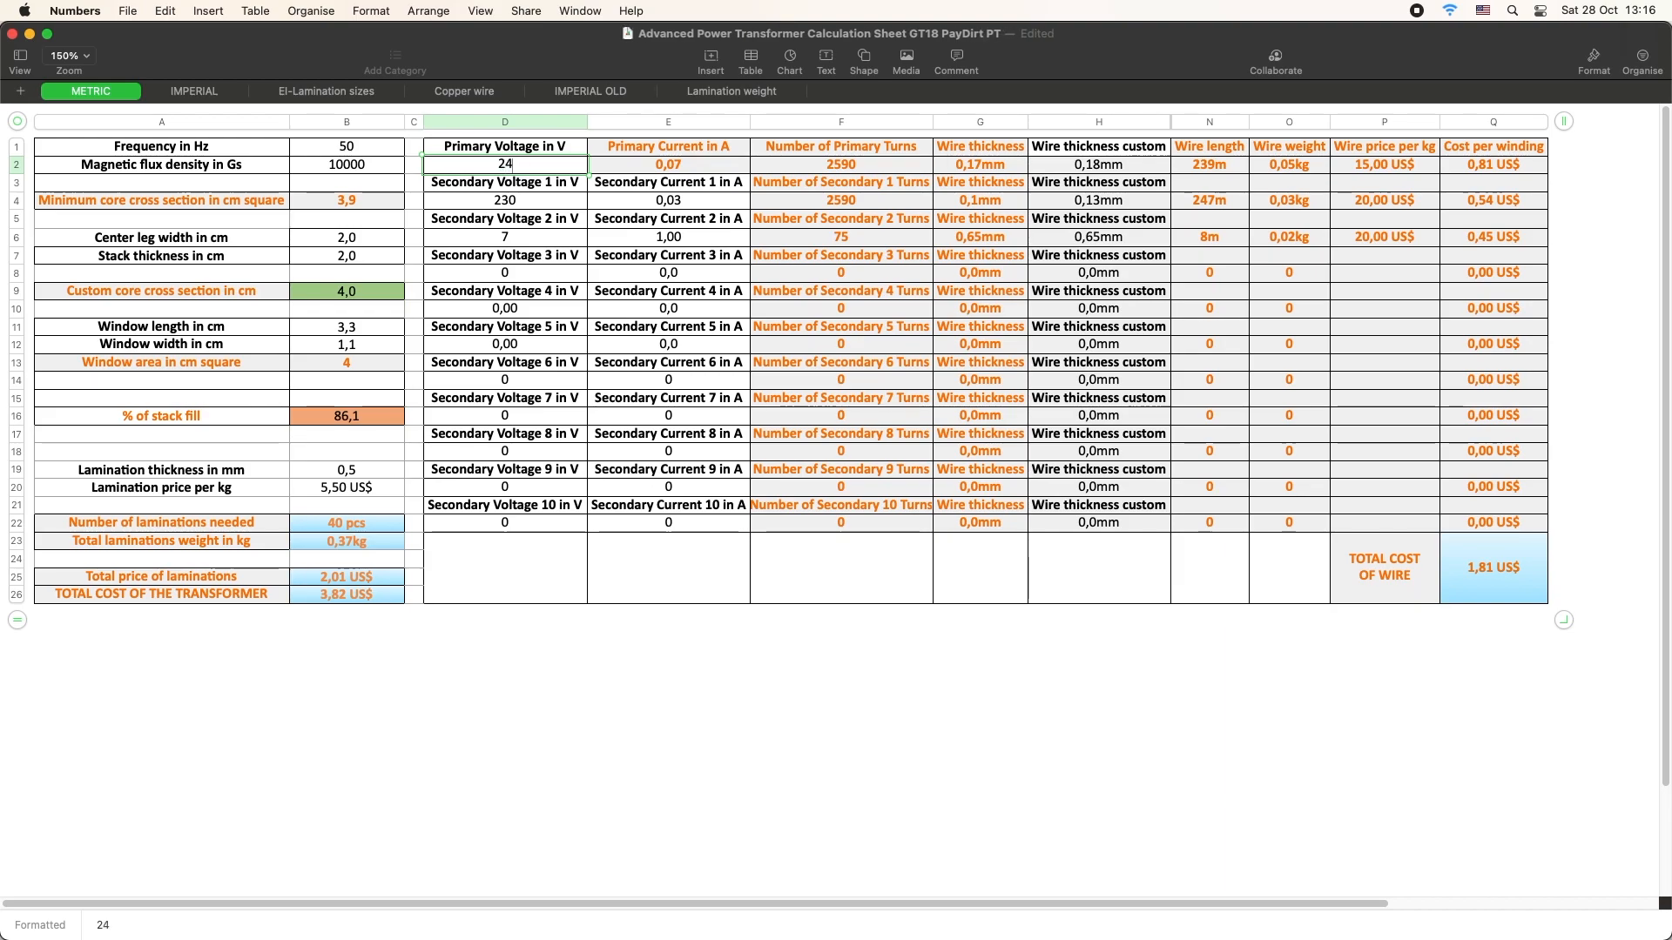
{"action": "left_click", "coordinate": [561, 203]}
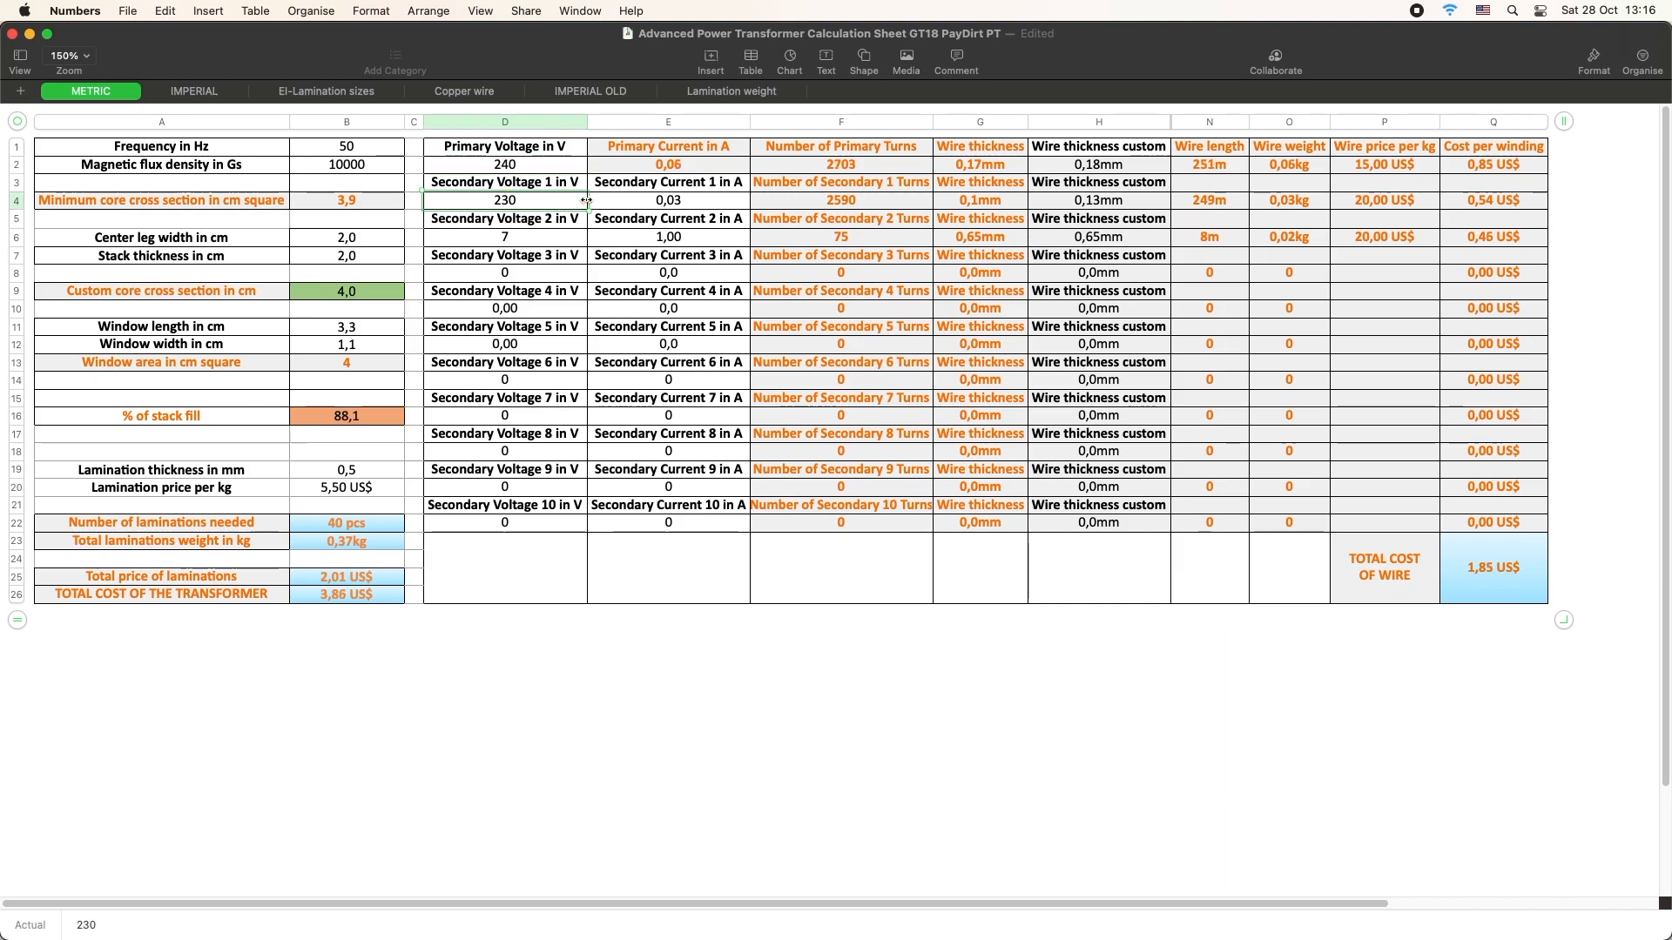
- Switch to 370EX.pdf in Preview and examine the secondary winding ratings and the no-load voltages in the electrical data table
{"action": "mouse_move", "coordinate": [682, 925]}
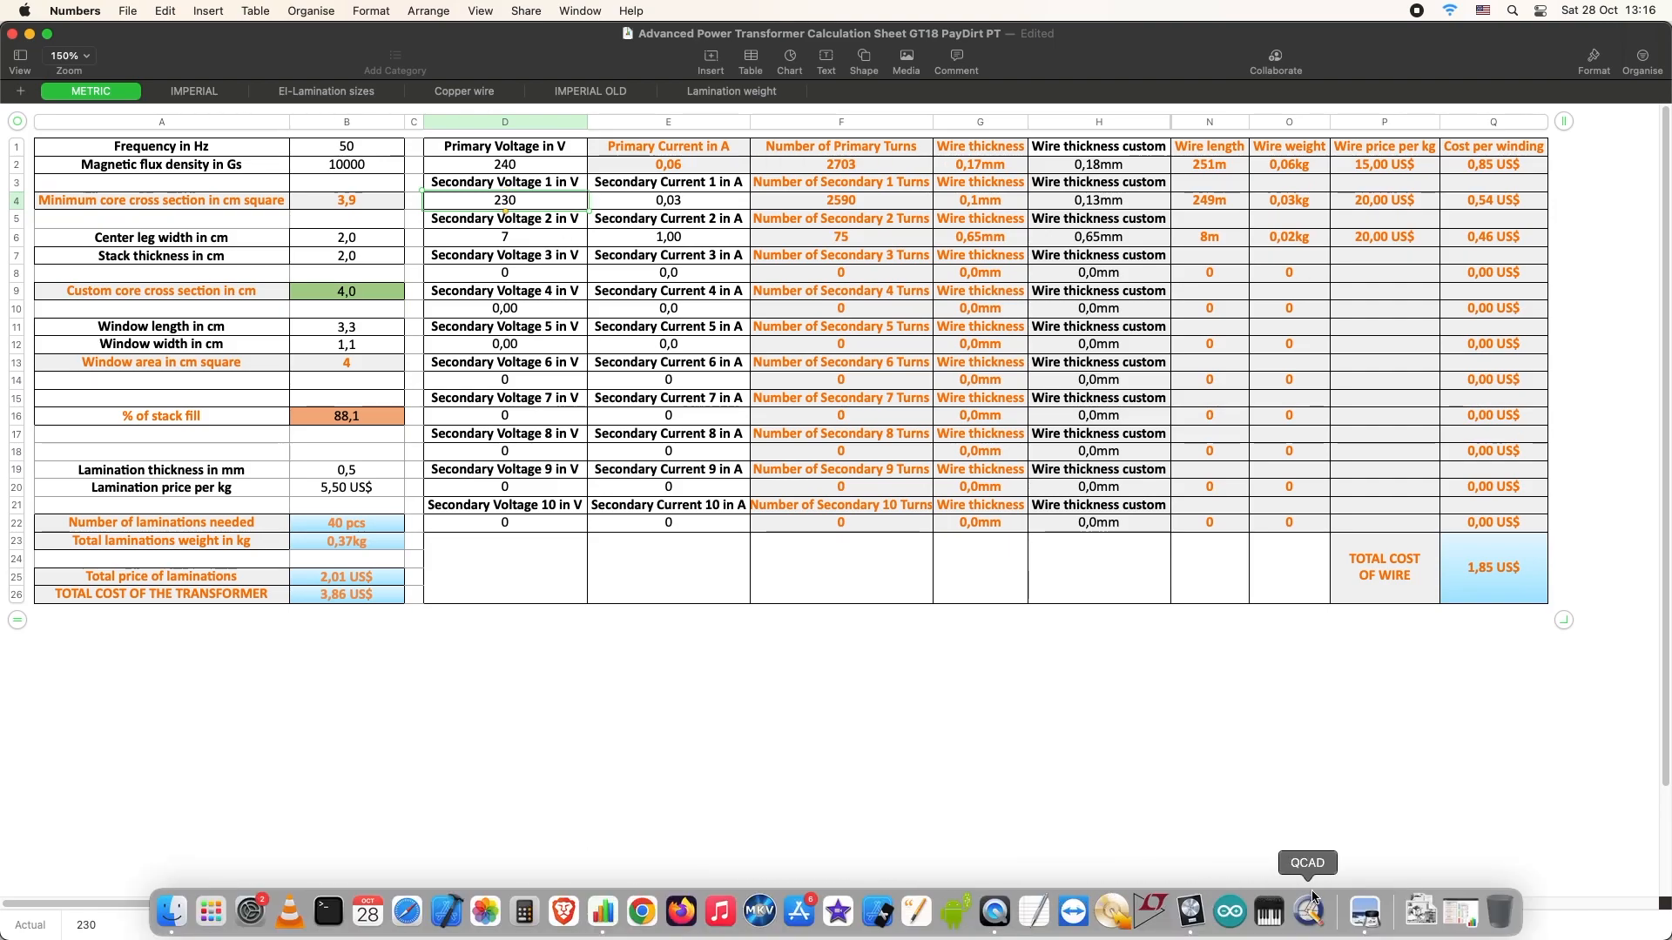
{"action": "left_click", "coordinate": [1365, 912]}
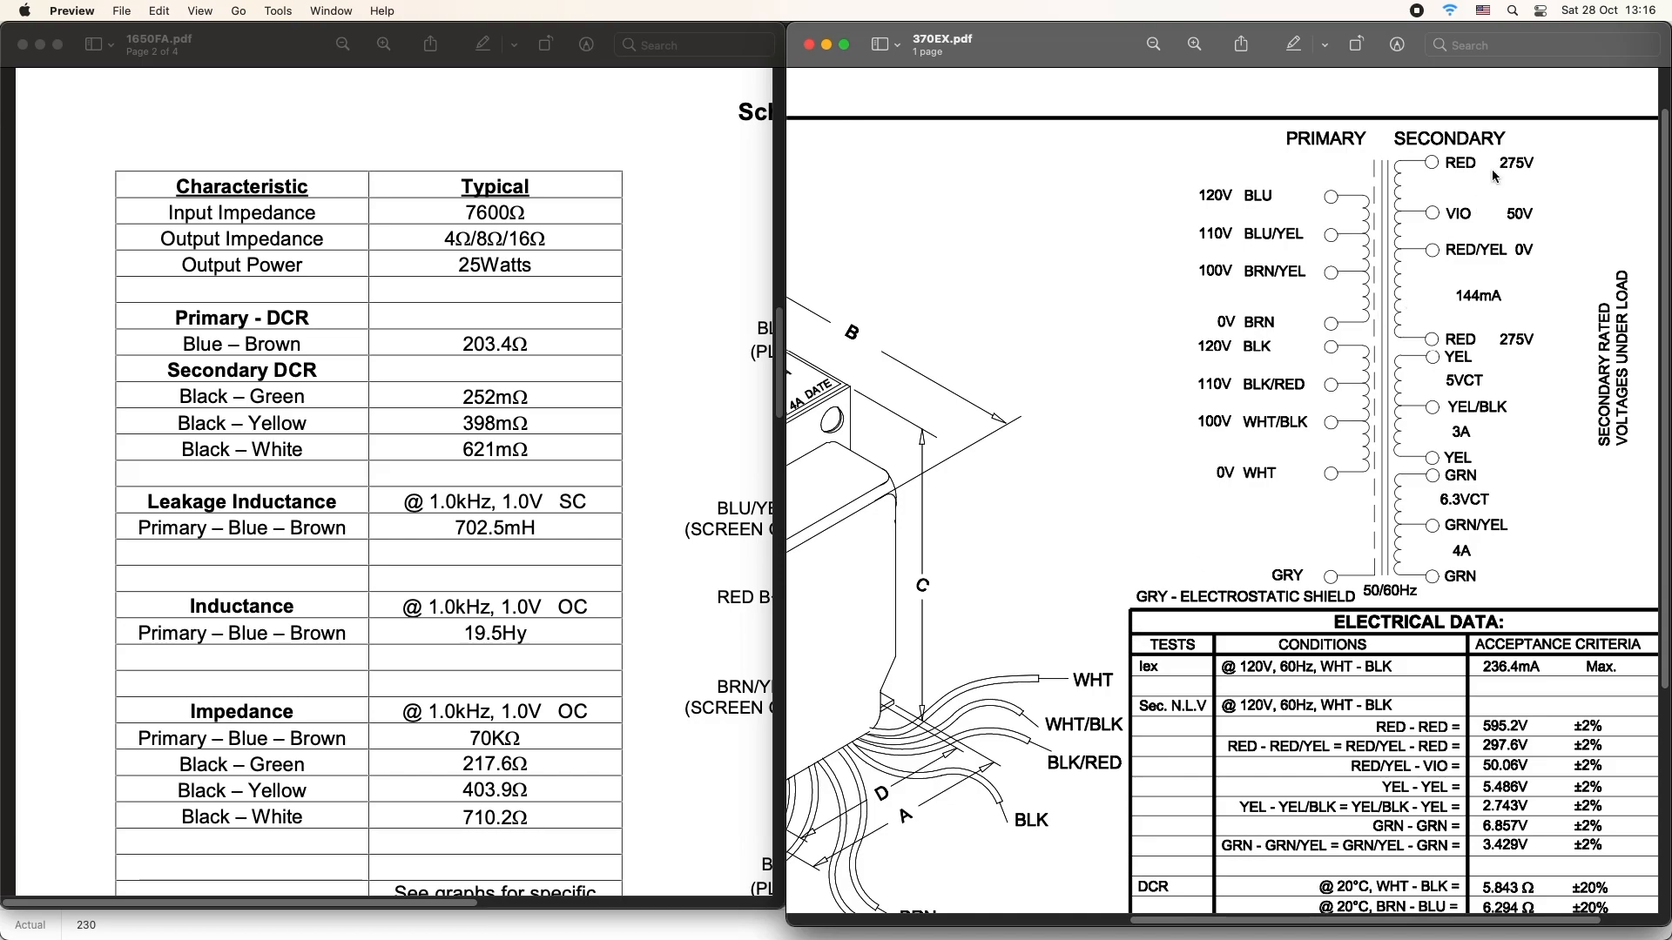
{"action": "scroll", "coordinate": [1571, 494], "scroll_direction": "down", "scroll_amount": 1}
{"action": "scroll", "coordinate": [1570, 495], "scroll_direction": "down", "scroll_amount": 3}
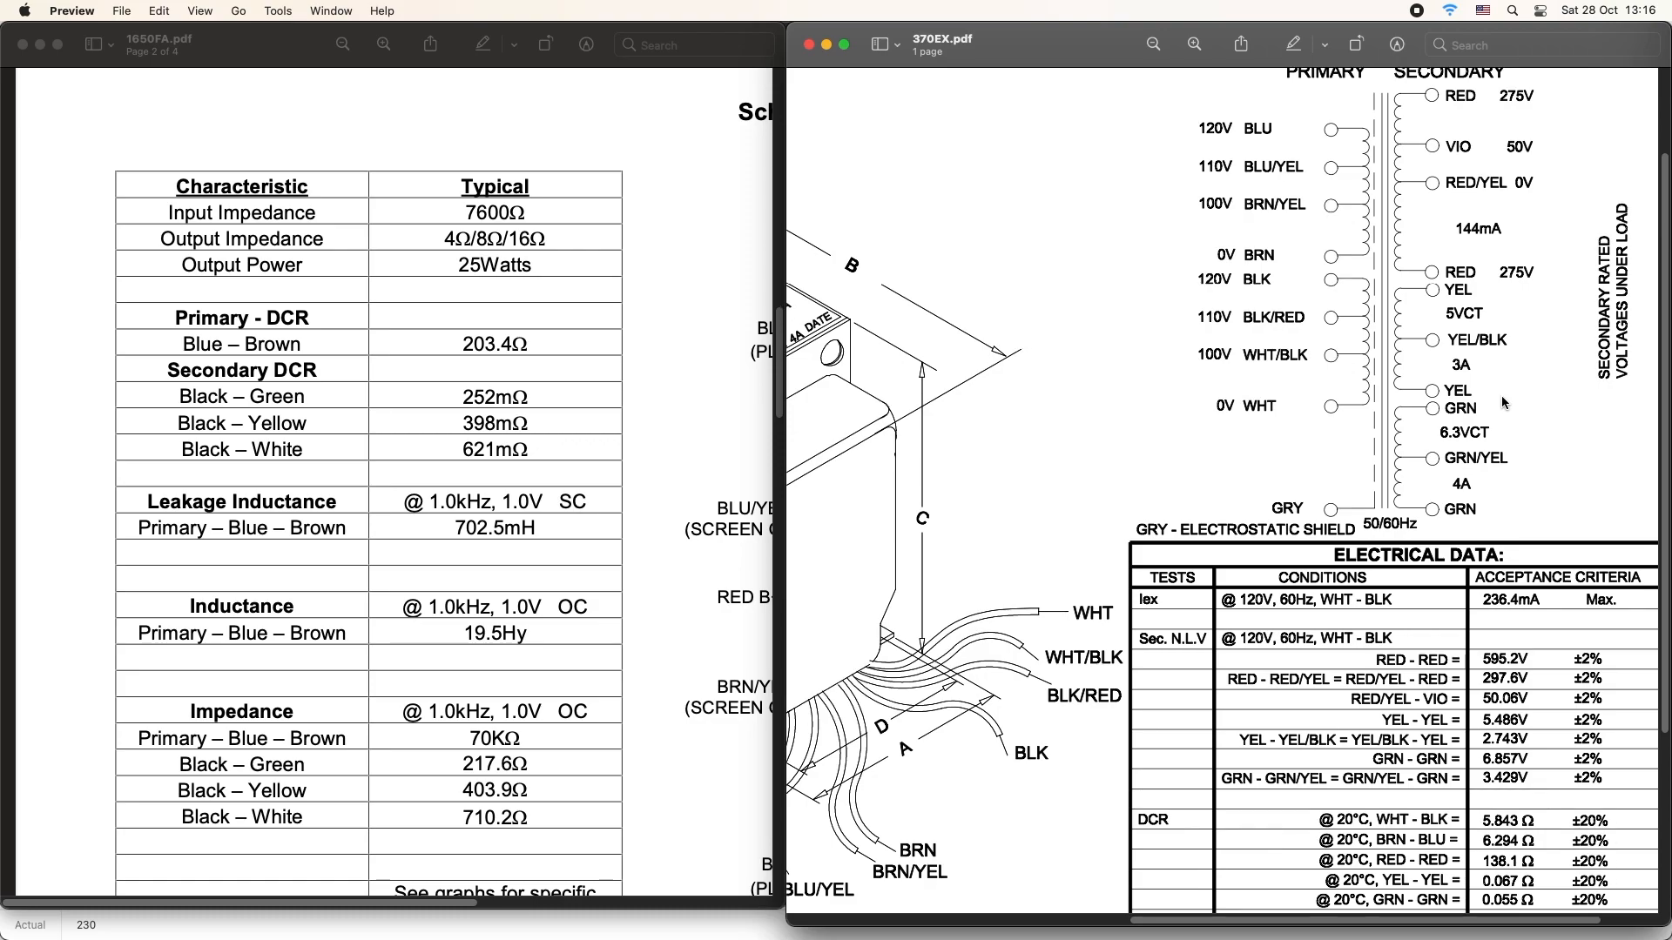
{"action": "scroll", "coordinate": [1501, 399], "scroll_direction": "down", "scroll_amount": 5}
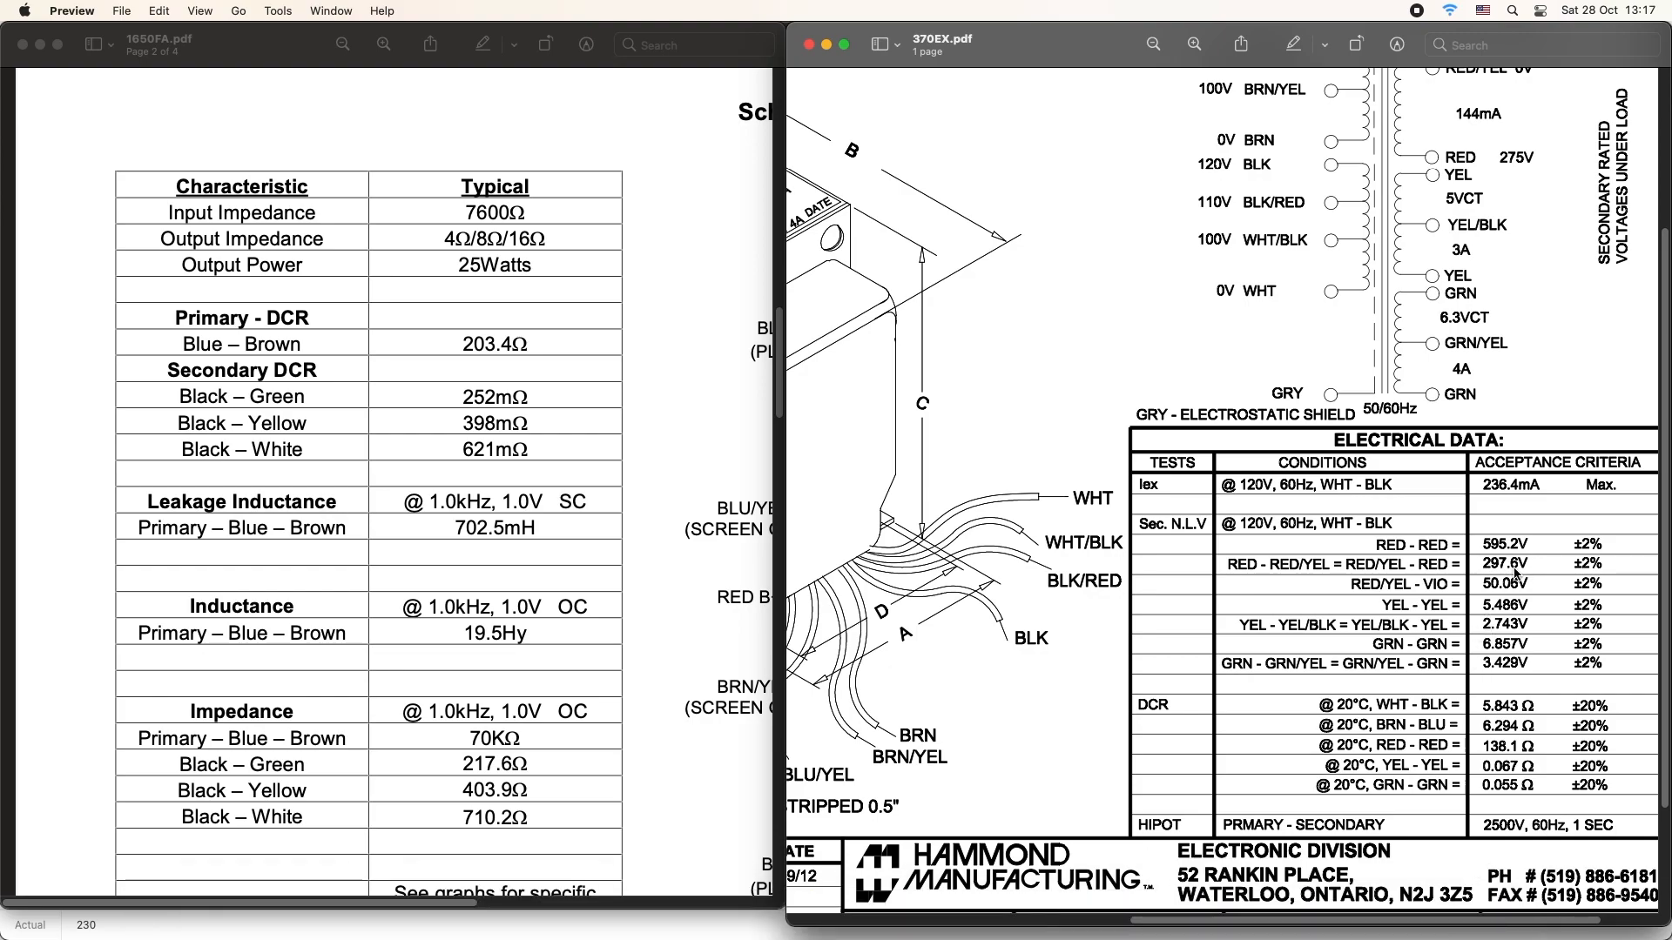
{"action": "mouse_move", "coordinate": [1384, 935]}
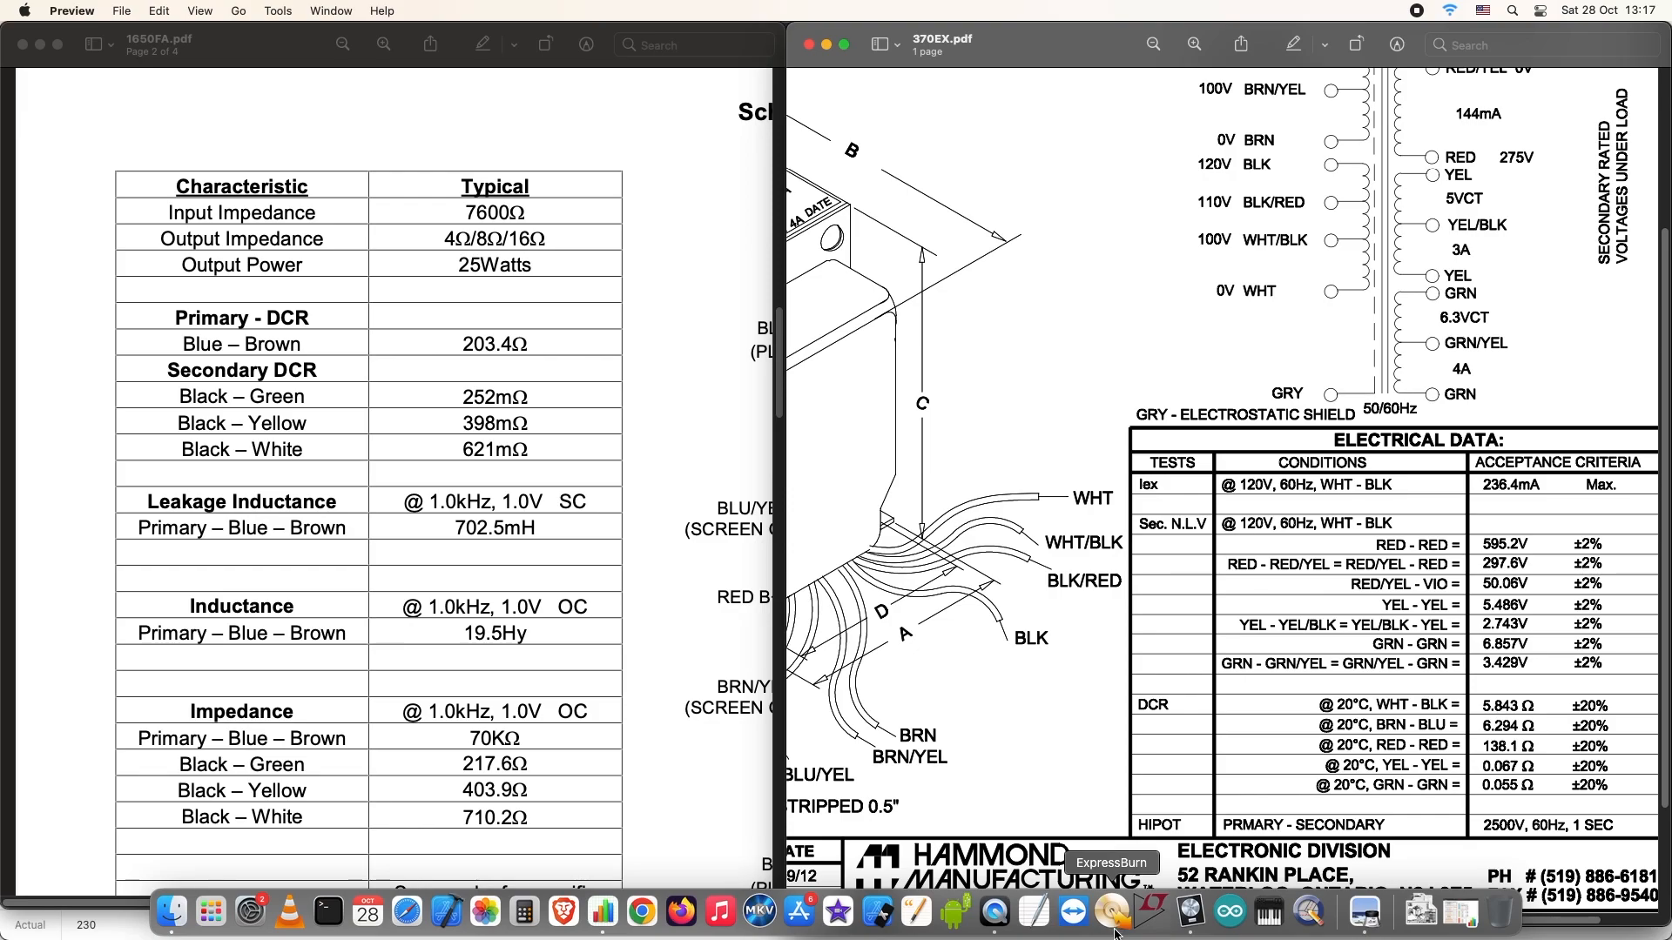
{"action": "scroll", "coordinate": [1367, 448], "scroll_direction": "up", "scroll_amount": 5}
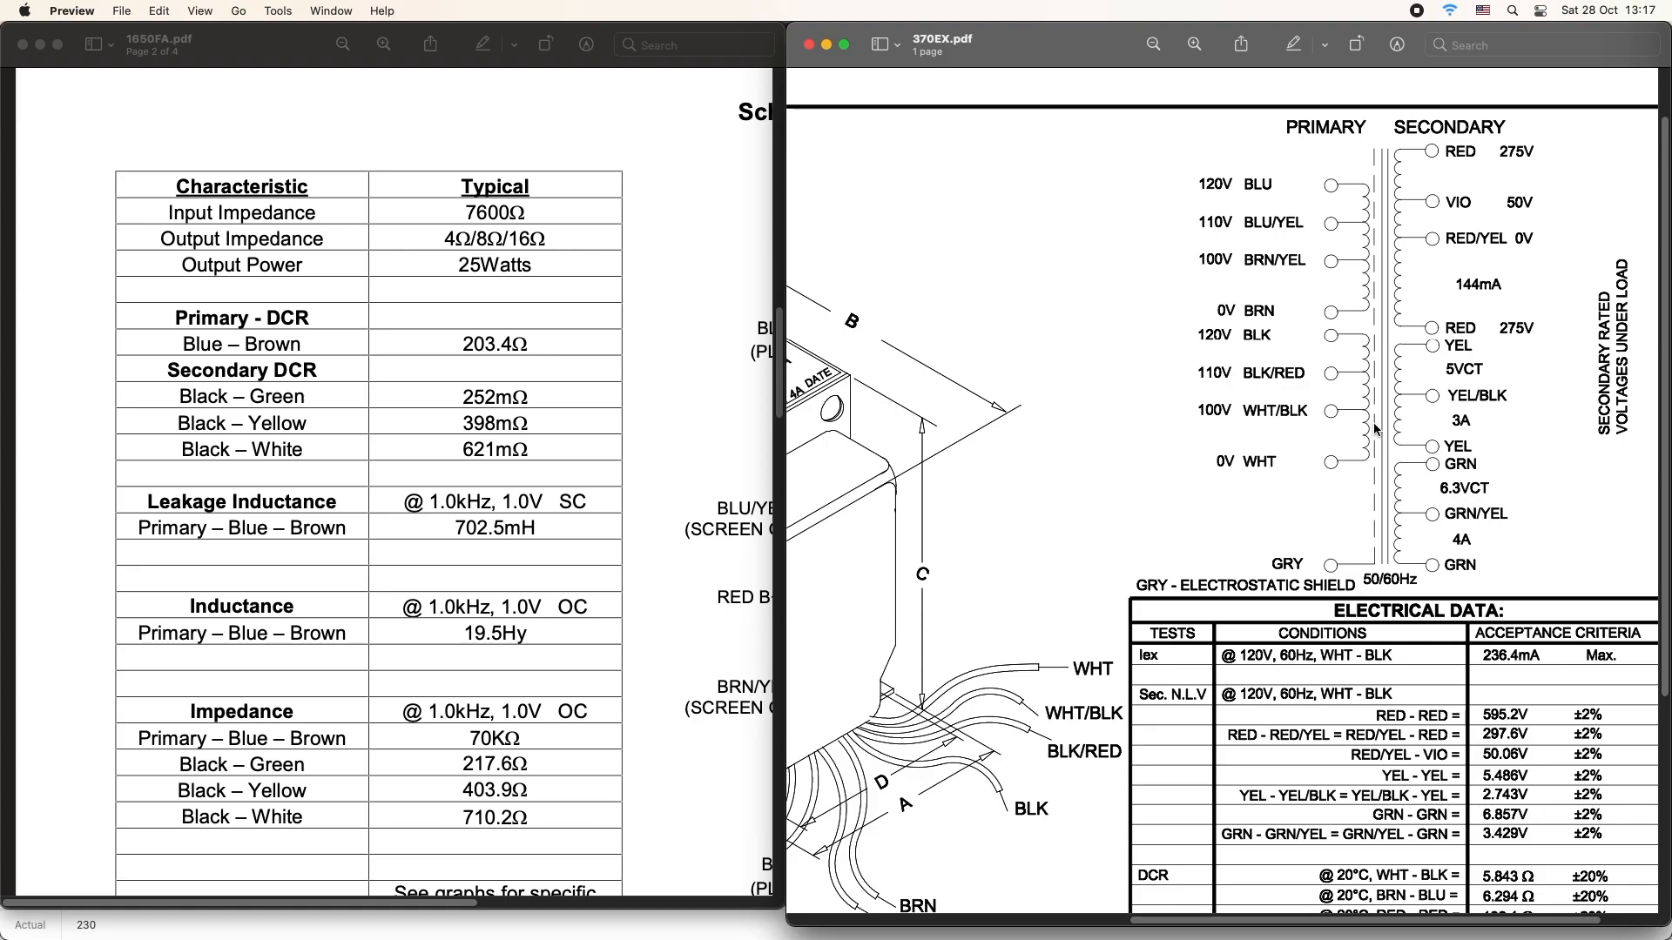
{"action": "scroll", "coordinate": [1373, 423], "scroll_direction": "down", "scroll_amount": 2}
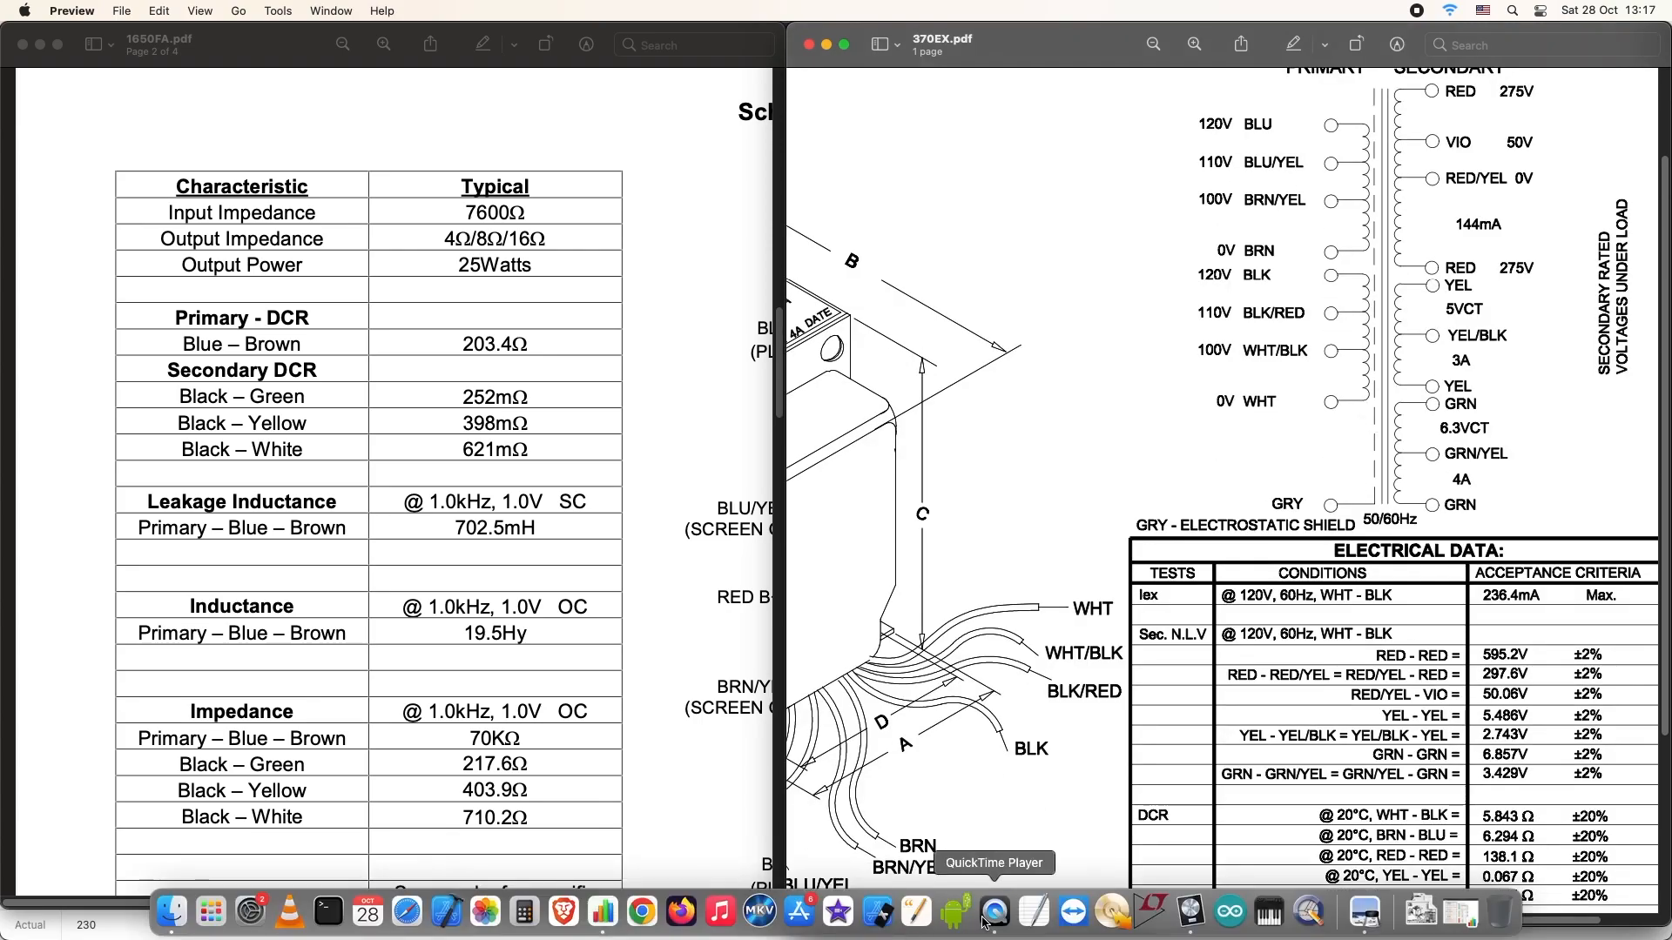
- Return to the Numbers calculation sheet and enter 297.6 as Secondary Voltage 1, checking the value against the 370EX datasheet
{"action": "left_click", "coordinate": [603, 910]}
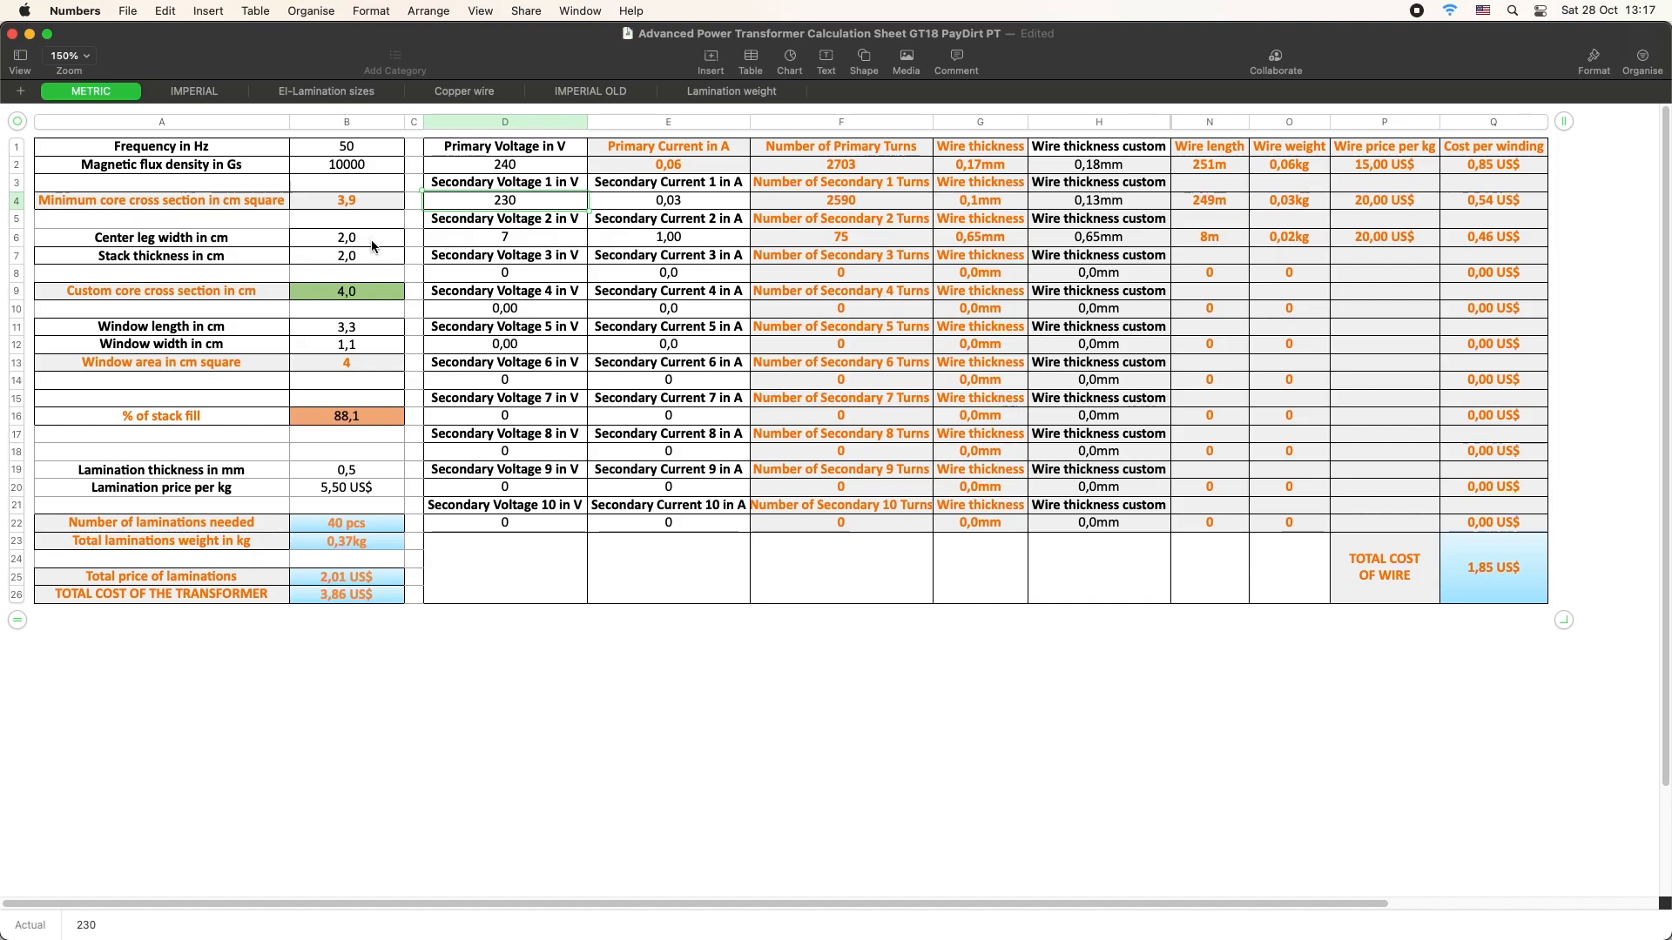
{"action": "left_click", "coordinate": [541, 240]}
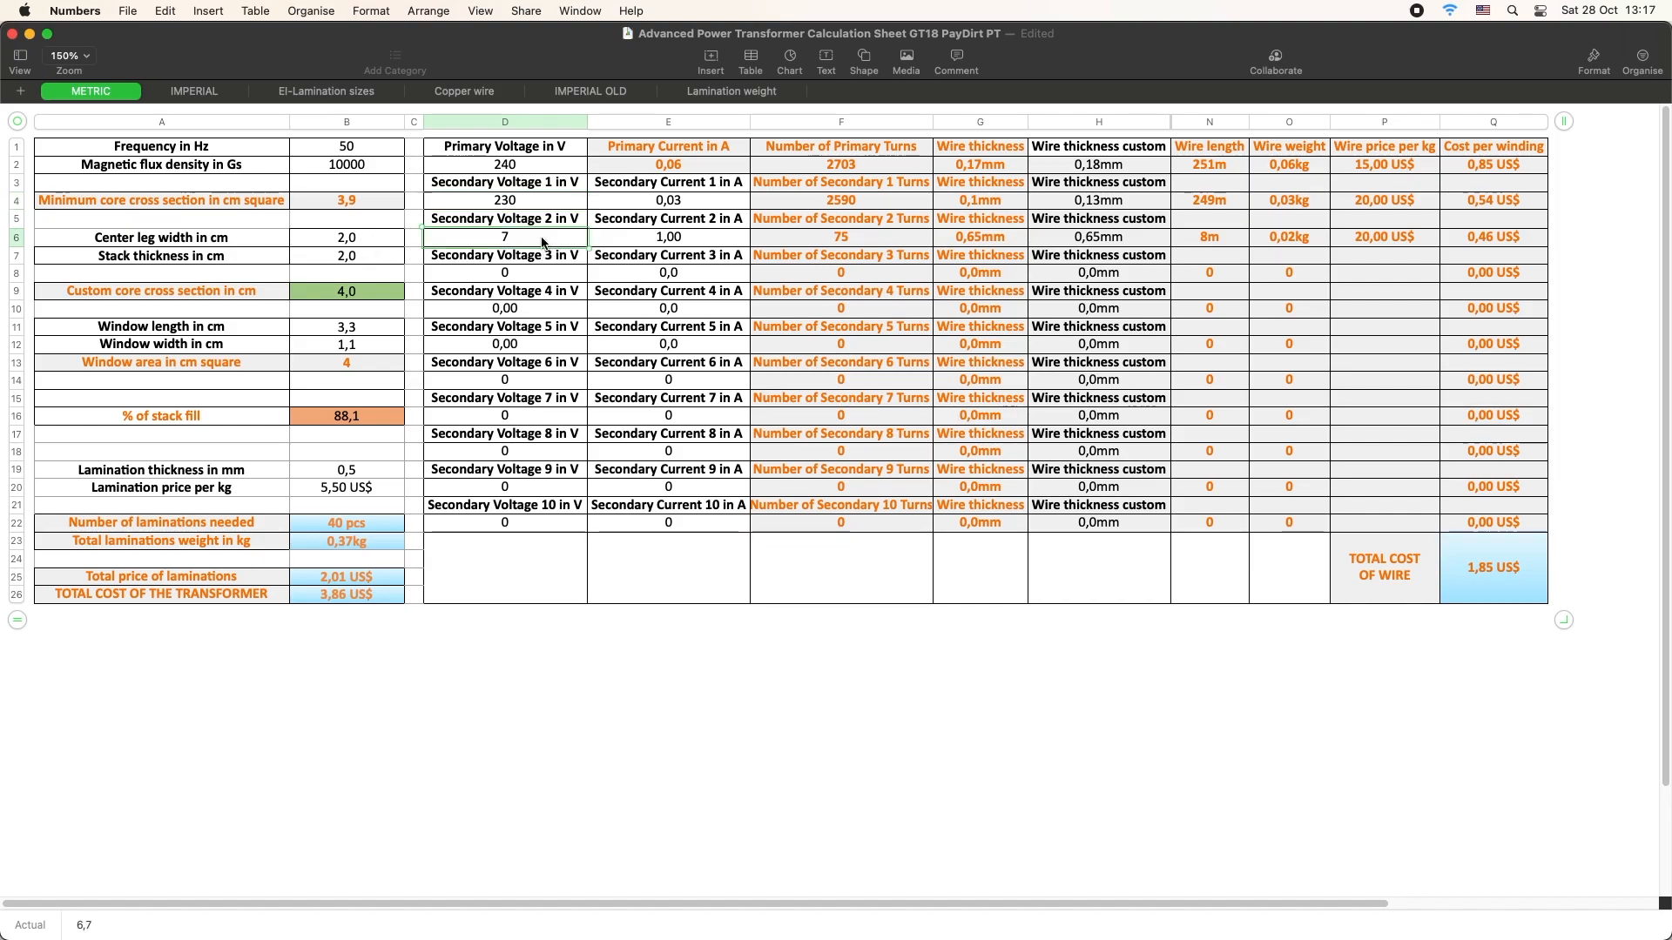
{"action": "left_click", "coordinate": [526, 201]}
{"action": "double_click", "coordinate": [525, 201]}
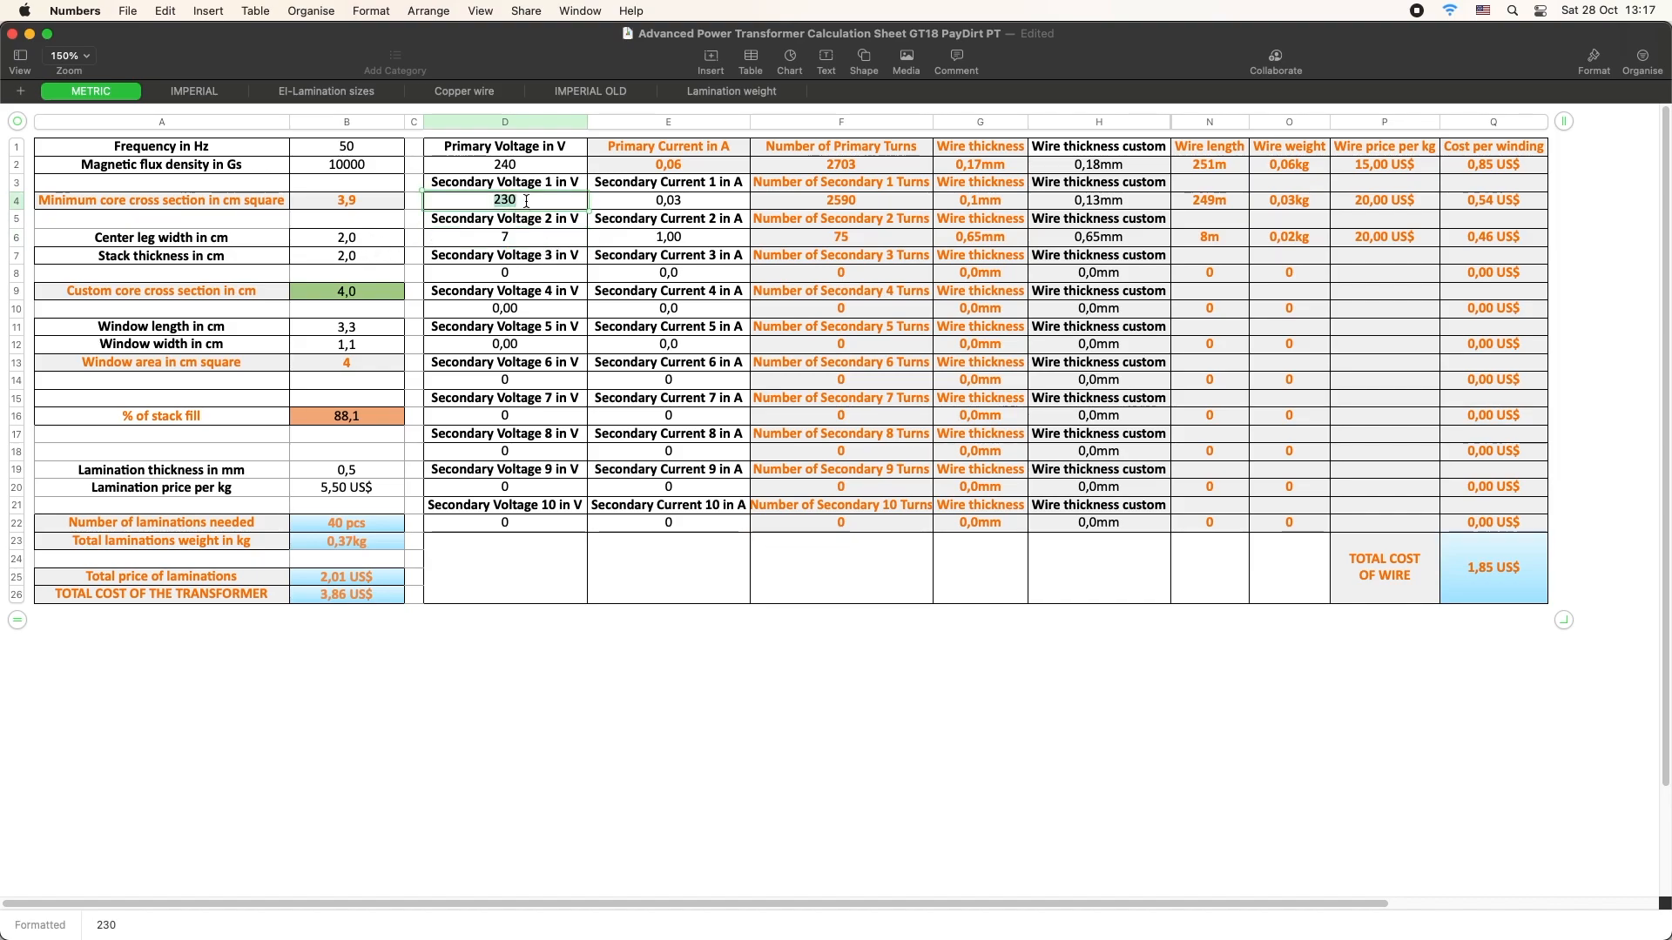
{"action": "type", "text": "296.5"}
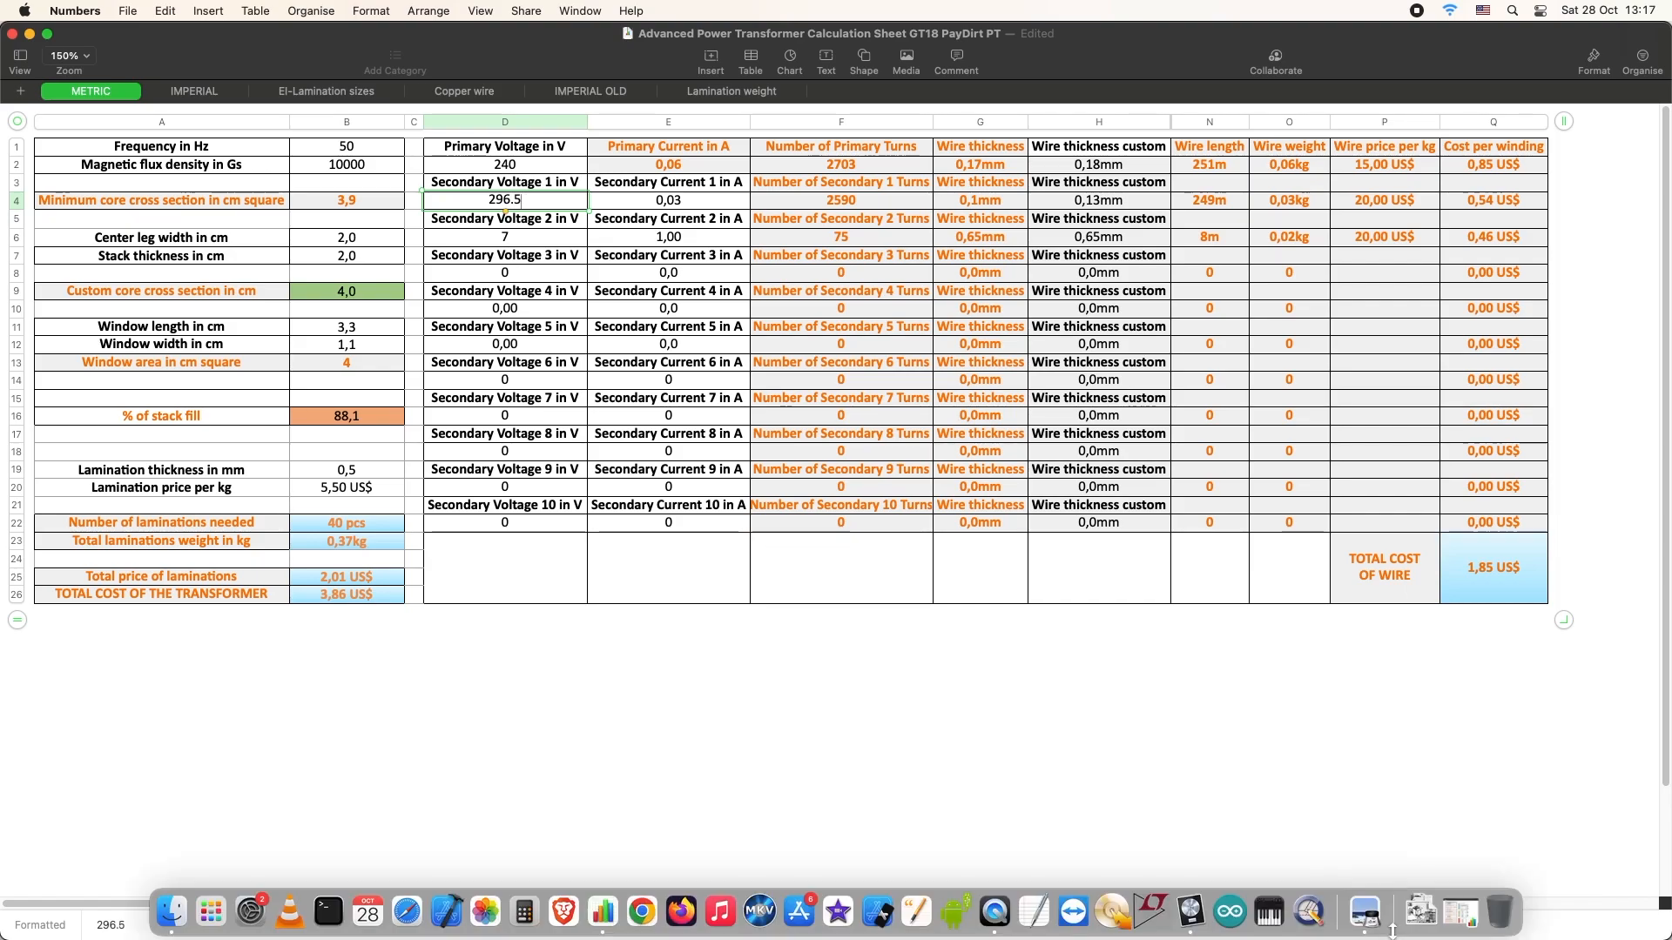
{"action": "left_click", "coordinate": [1376, 921]}
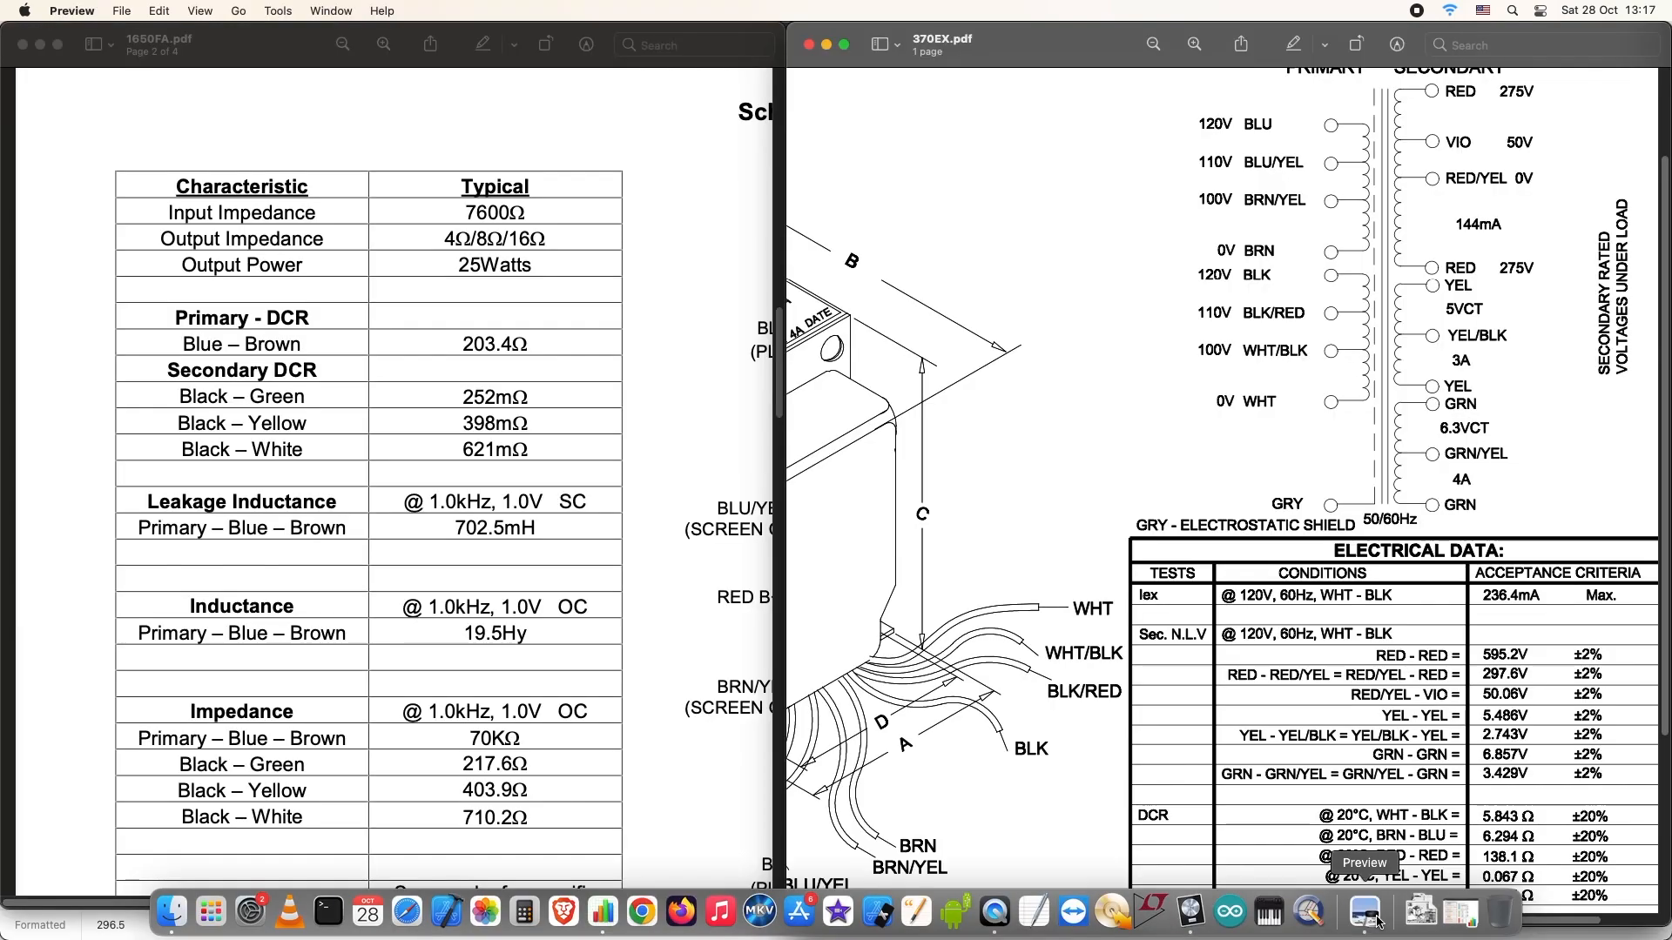
{"action": "left_click", "coordinate": [602, 911]}
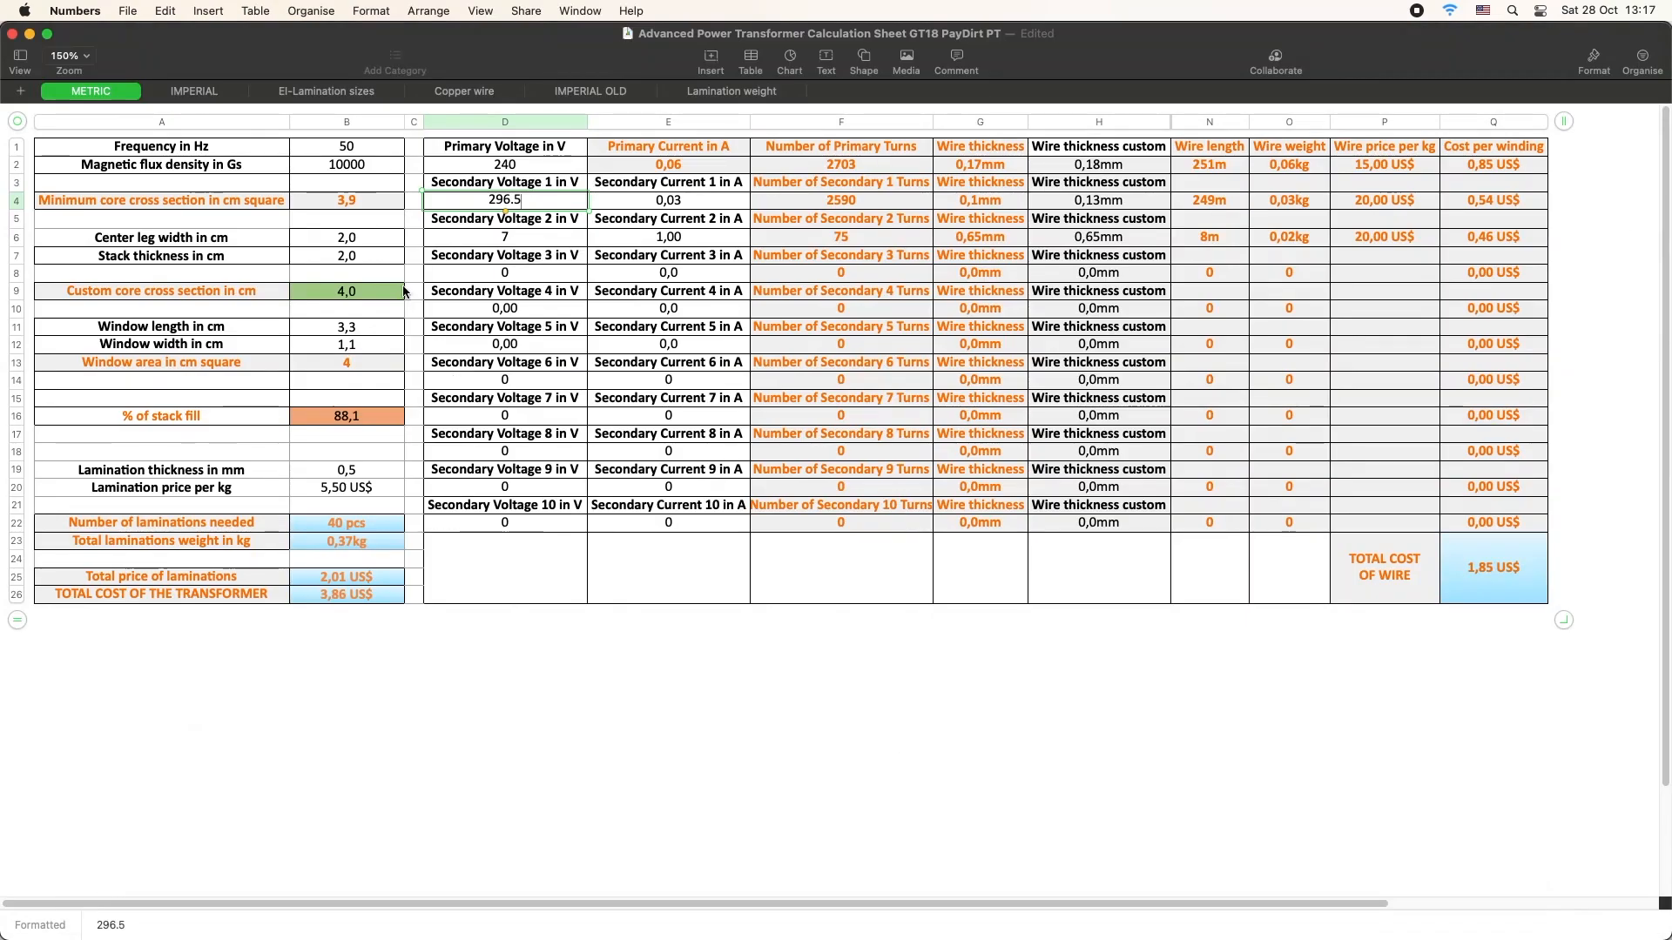
{"action": "key", "text": "BackSpace"}
{"action": "key", "text": "BackSpace"}
{"action": "key", "text": "BackSpace"}
{"action": "type", "text": "7"}
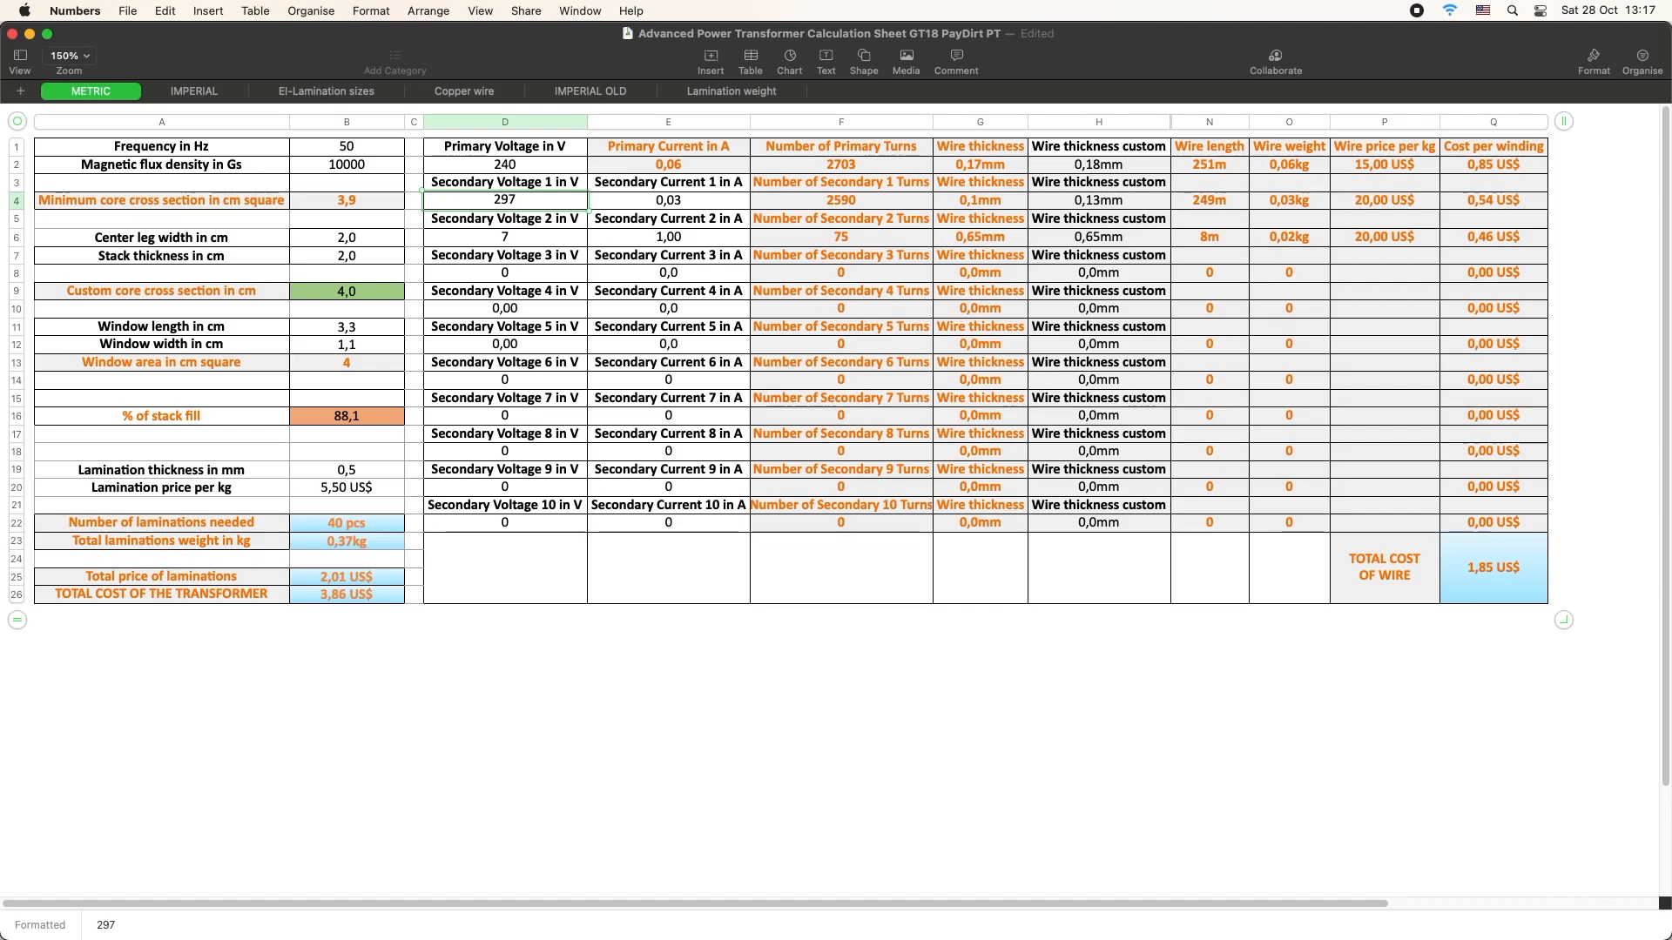
{"action": "type", "text": ".6"}
{"action": "left_click", "coordinate": [685, 202]}
{"action": "double_click", "coordinate": [685, 203]}
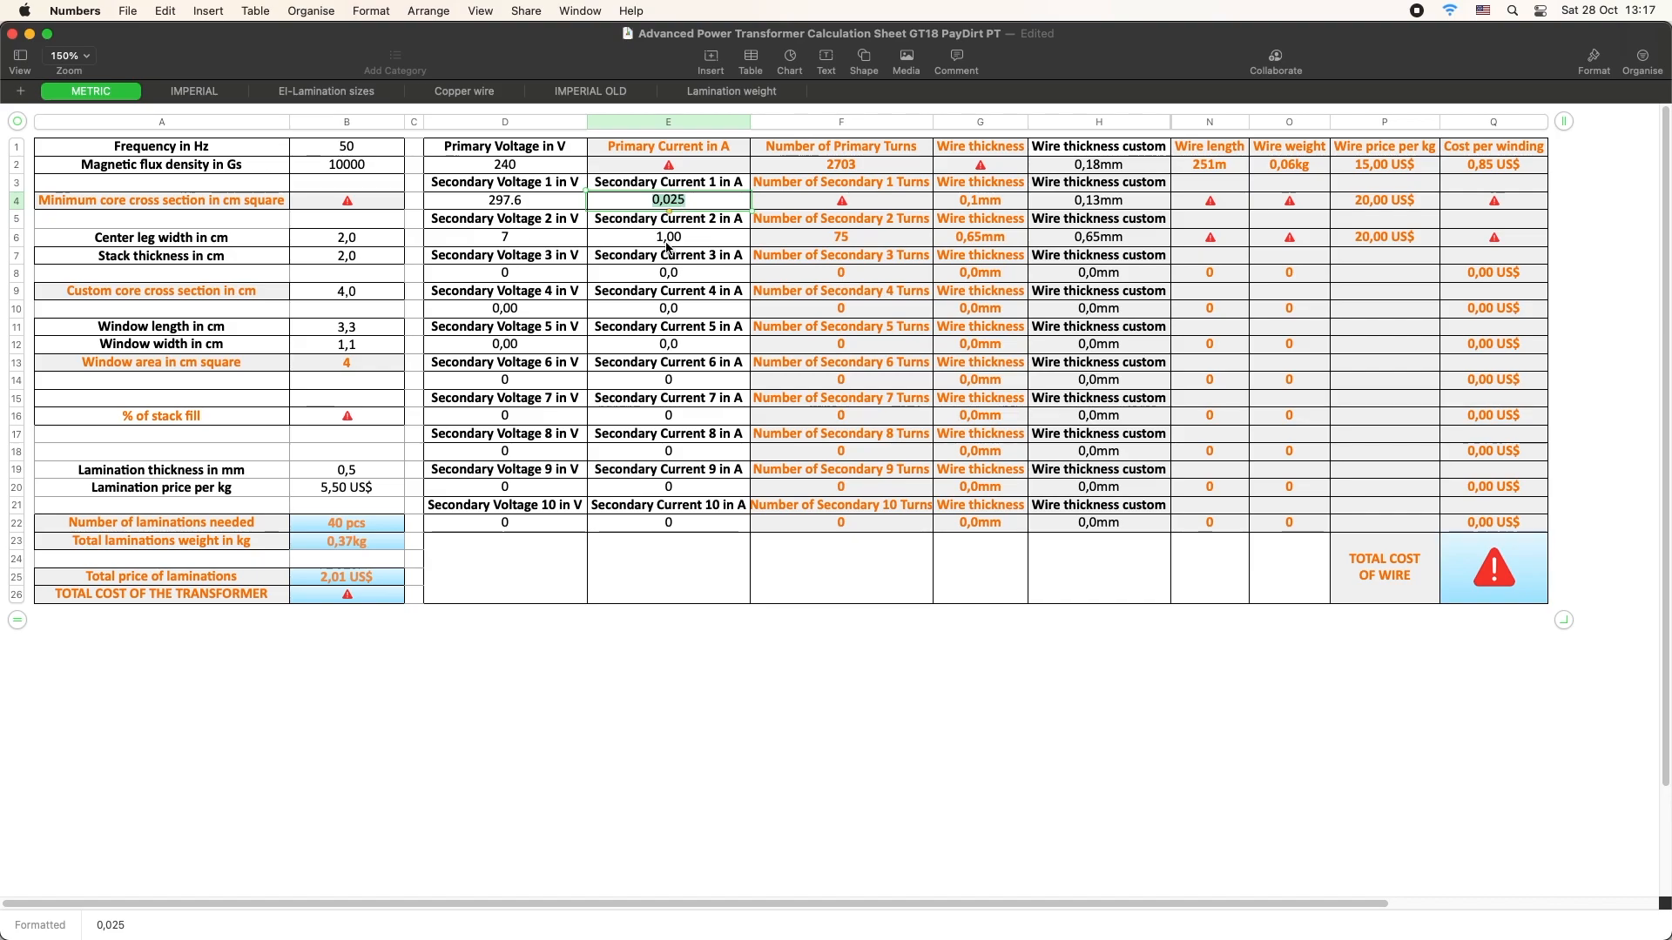
- Correct the decimal separator of Secondary Voltage 1 to a comma, giving 297,6
{"action": "left_click", "coordinate": [538, 209]}
{"action": "left_click", "coordinate": [515, 200]}
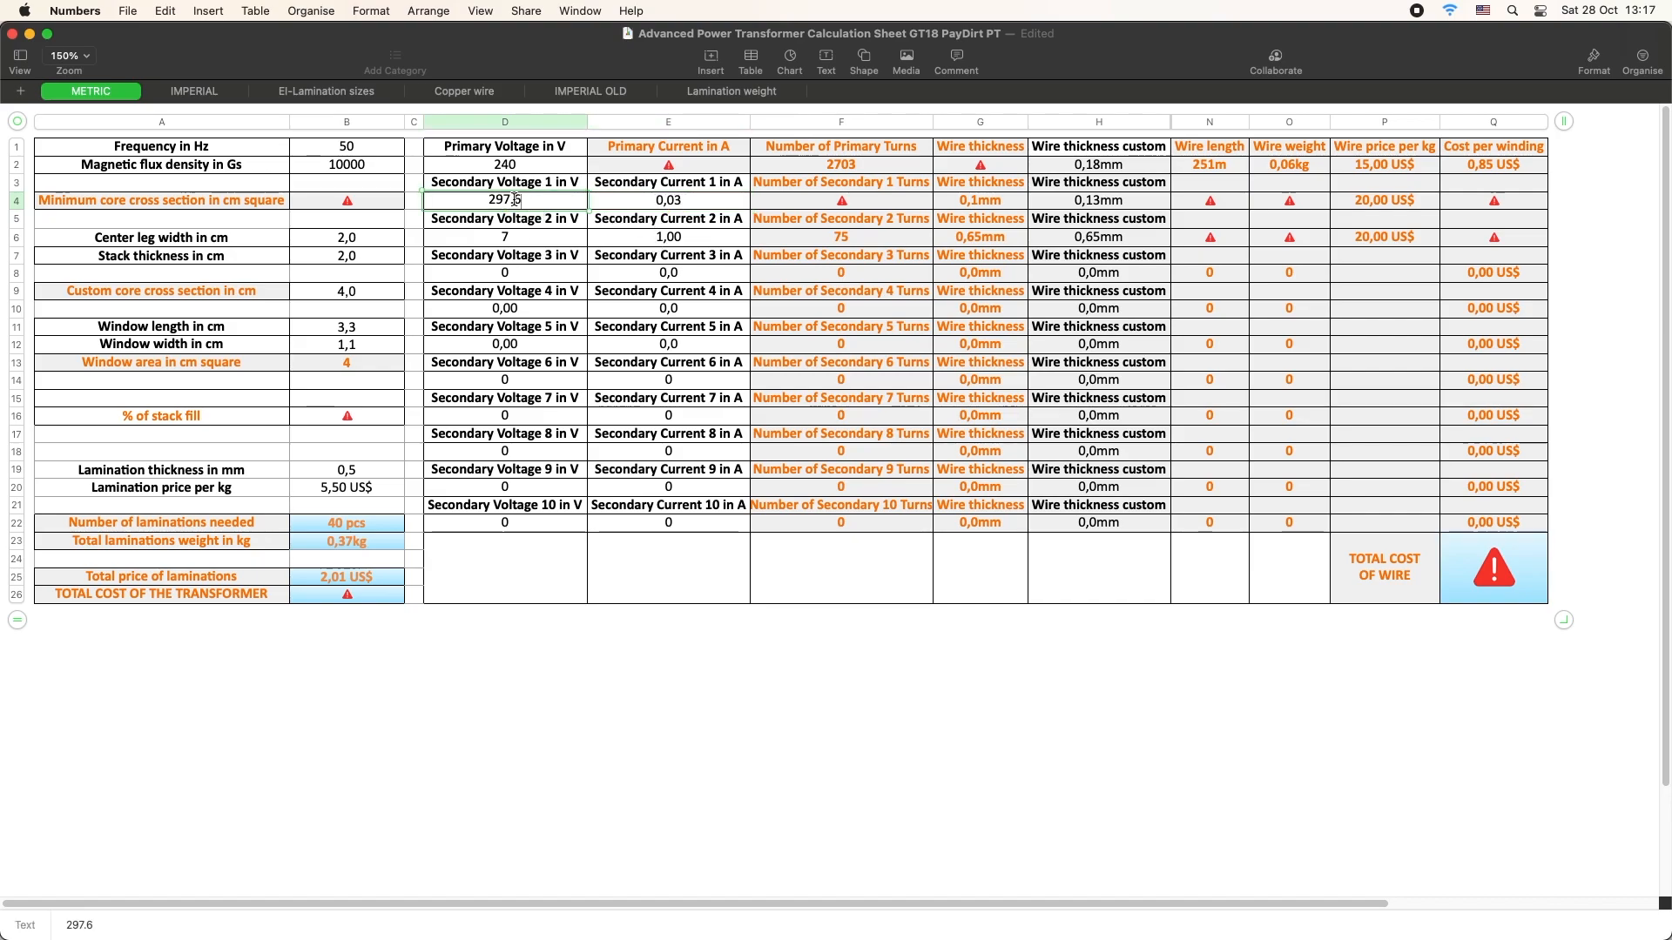
{"action": "key", "text": "BackSpace"}
{"action": "type", "text": ","}
- Set Secondary Current 1 to 0,140 A
{"action": "left_click", "coordinate": [683, 204]}
{"action": "double_click", "coordinate": [706, 205]}
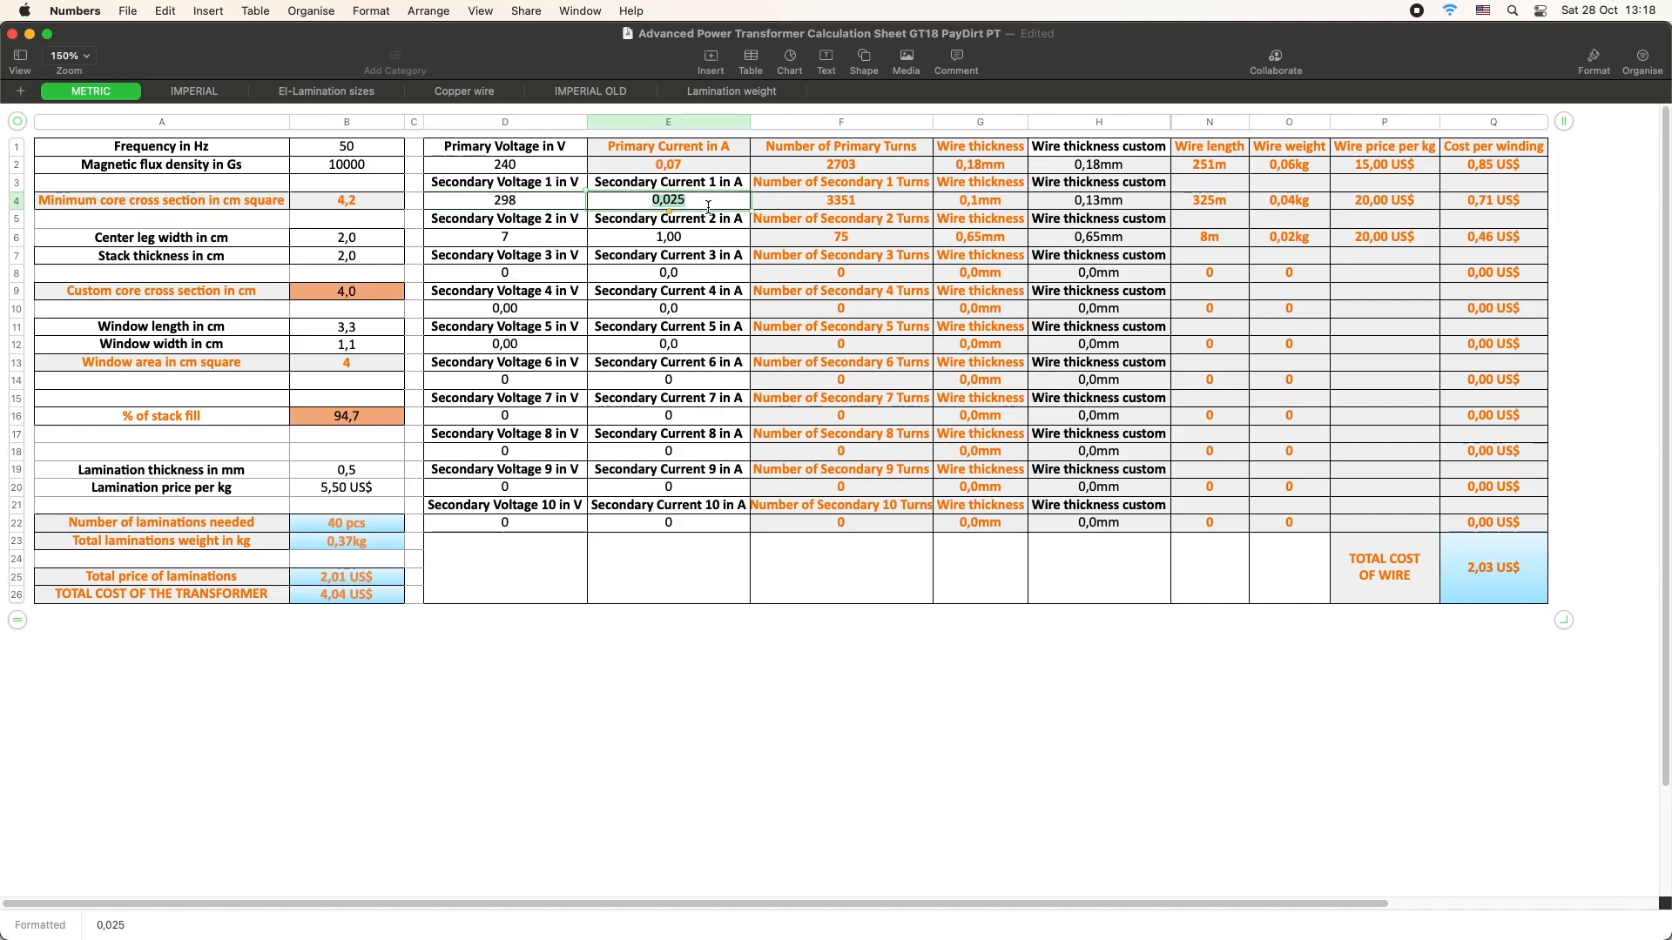
{"action": "type", "text": "0,140"}
- Set Secondary Voltage 2 to 297,6 V, the same as the first secondary winding
{"action": "left_click", "coordinate": [542, 239]}
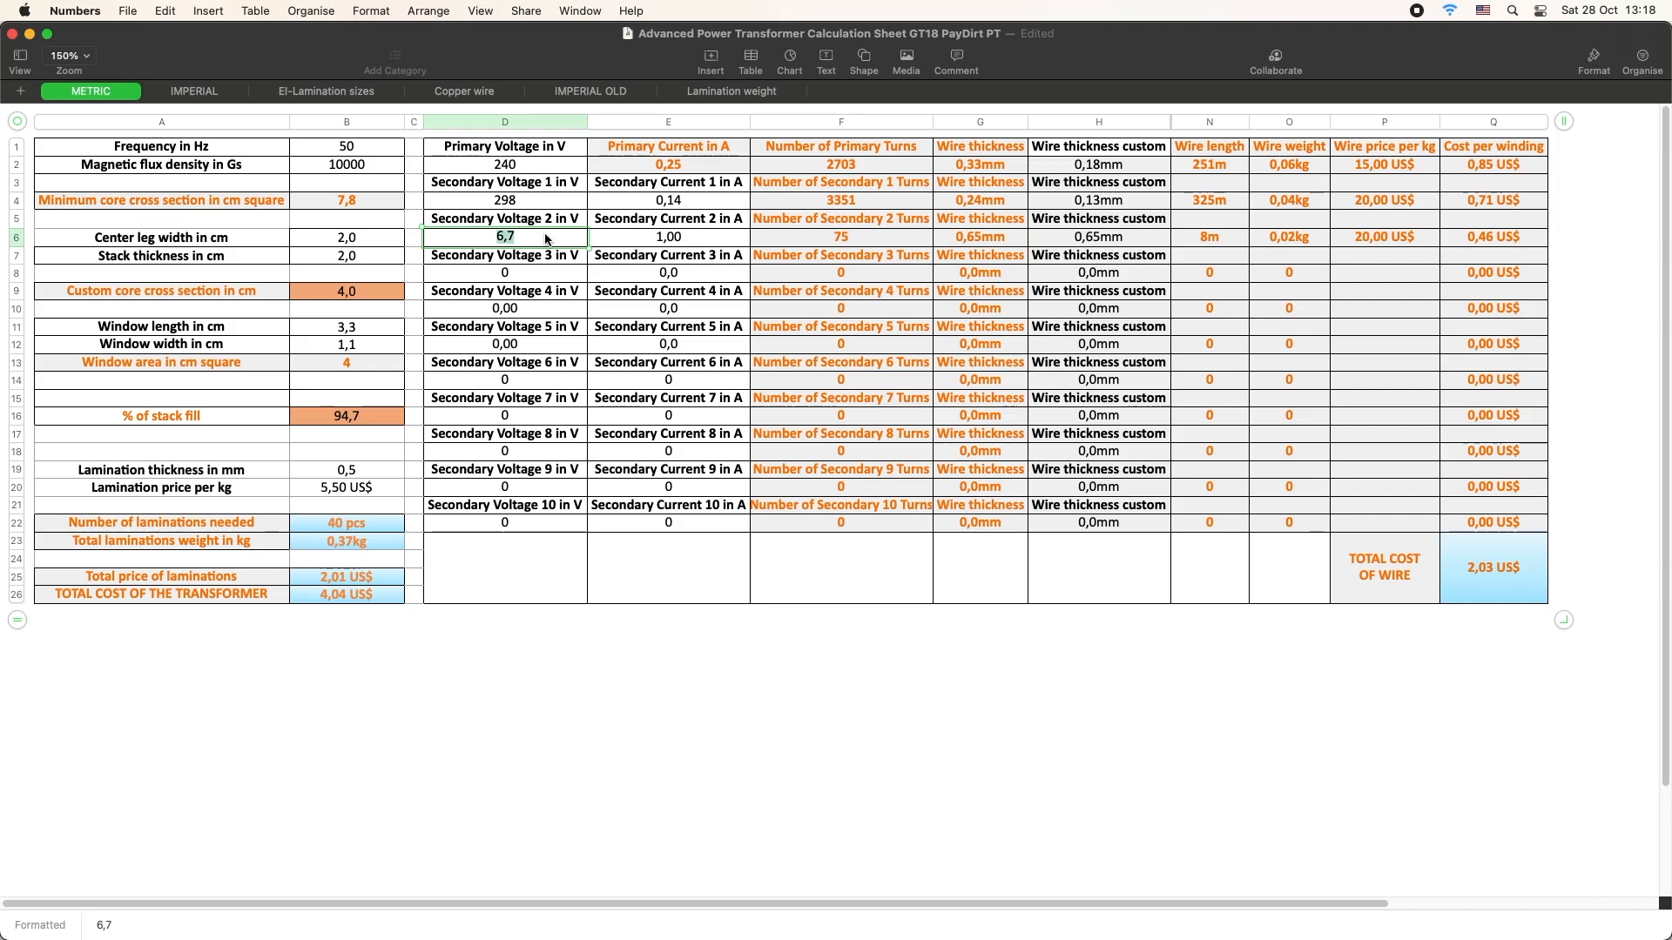
{"action": "type", "text": "290"}
{"action": "key", "text": "BackSpace"}
{"action": "type", "text": "7"}
{"action": "type", "text": ","}
{"action": "type", "text": "5"}
- Set Secondary Current 2 to 0,14 A
{"action": "left_click", "coordinate": [669, 237]}
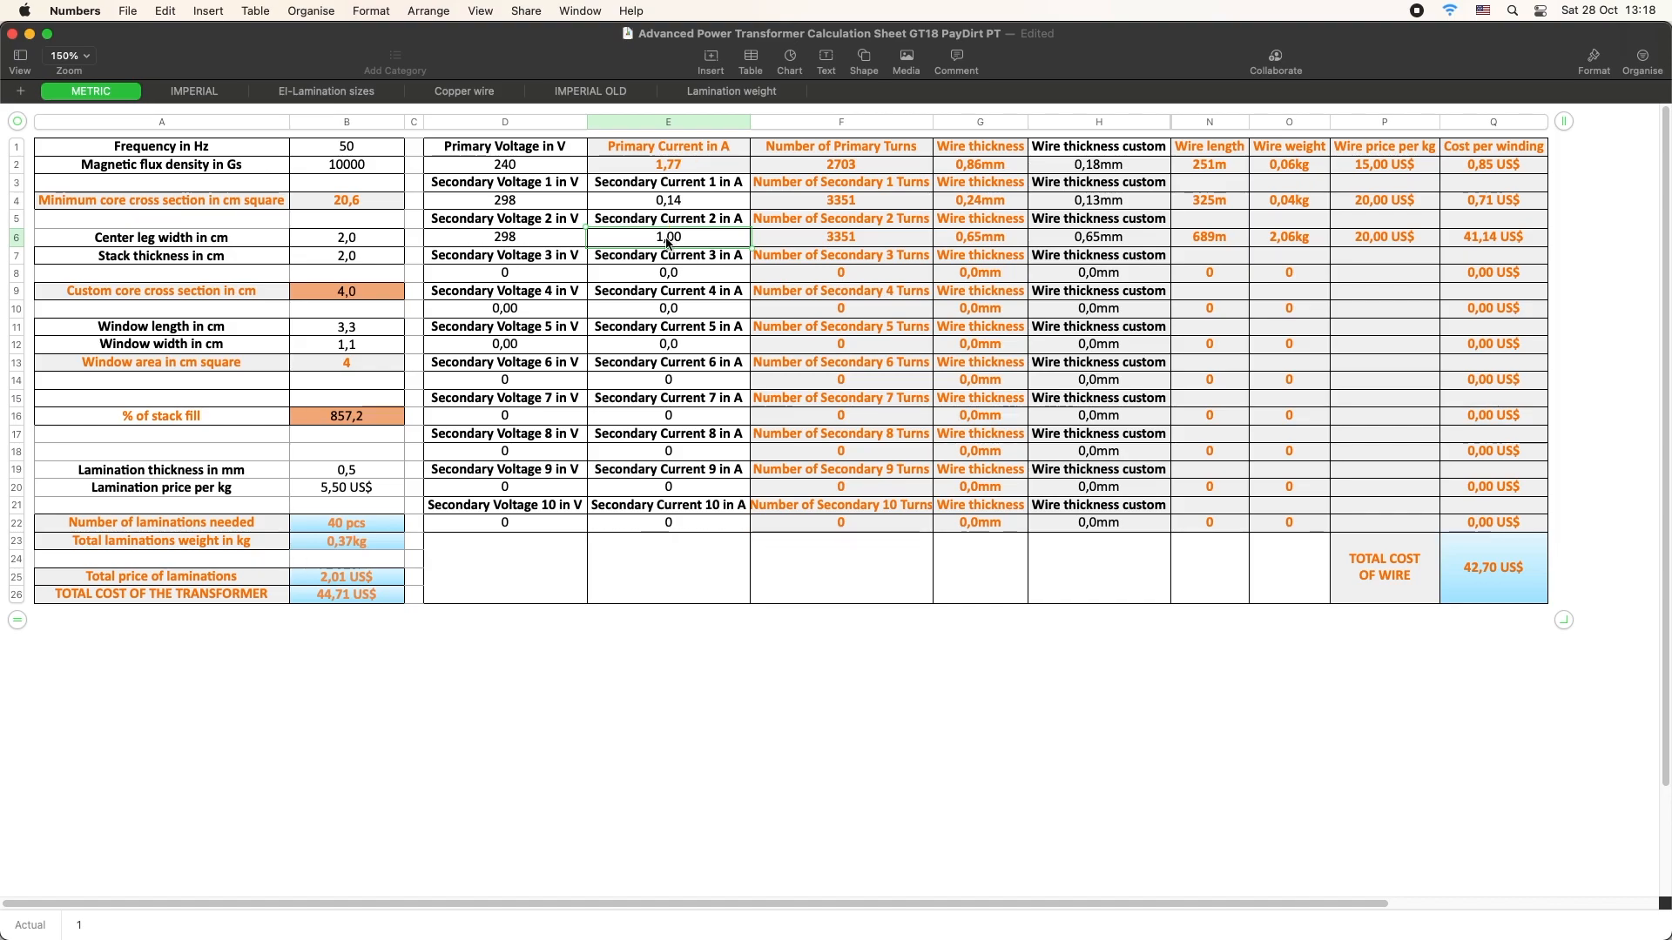
{"action": "double_click", "coordinate": [684, 241]}
{"action": "key", "text": "BackSpace"}
{"action": "type", "text": "0,"}
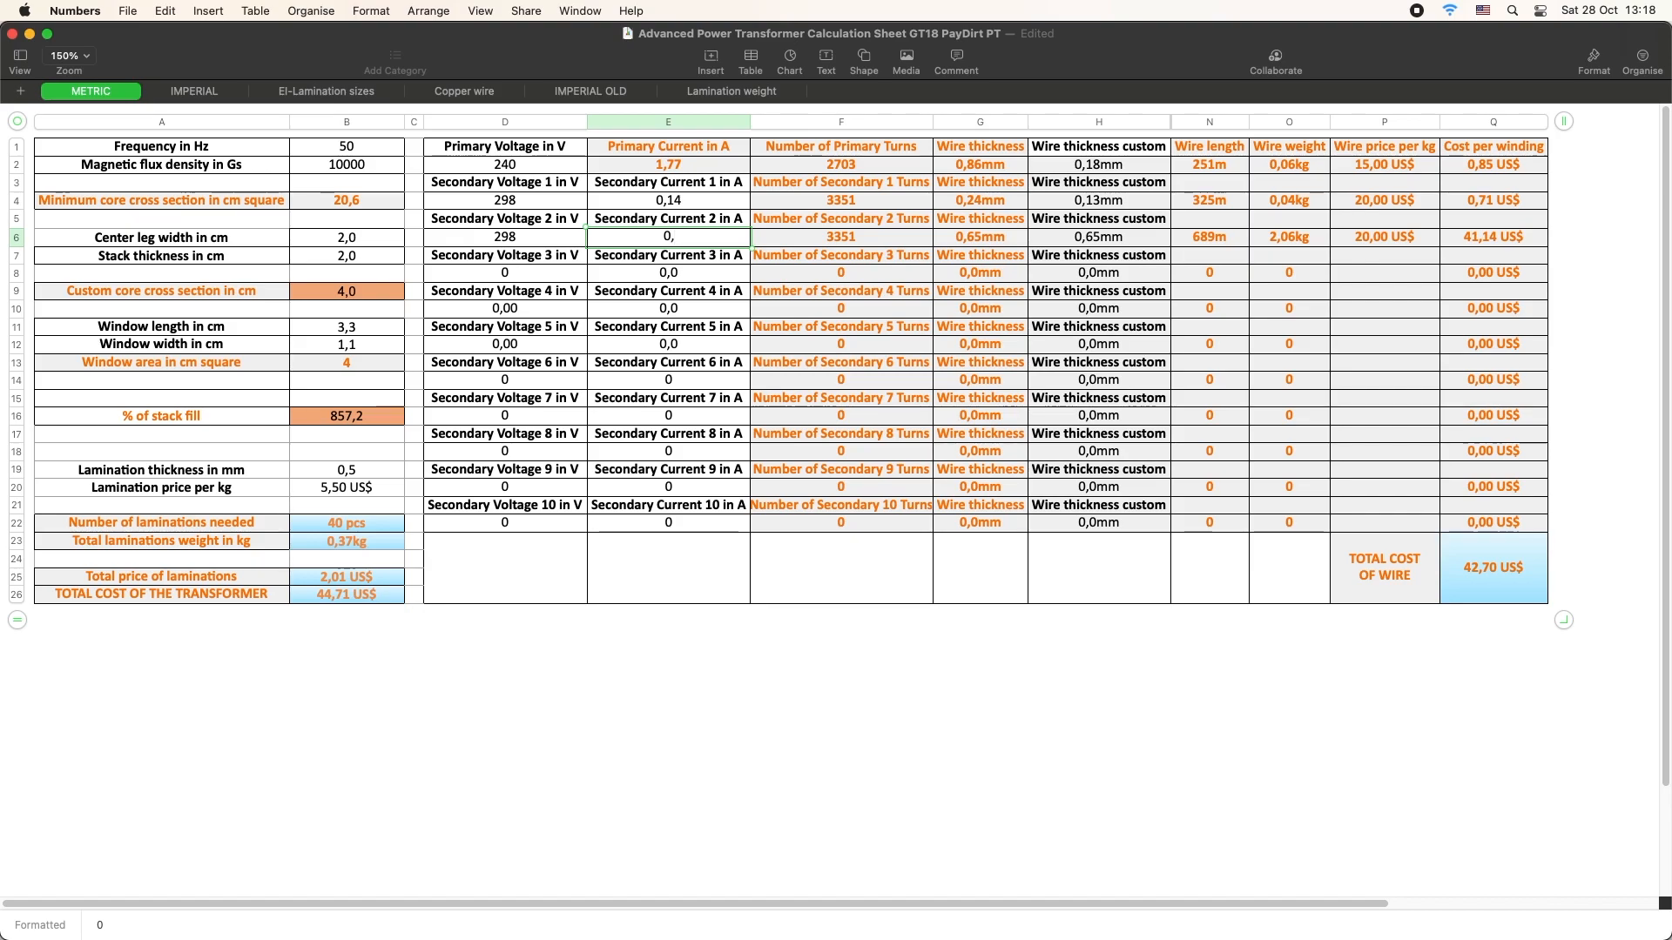
{"action": "type", "text": "14"}
- Set Secondary Voltage 3 to 3,429 V, taking the GRN - GRN/YEL no-load voltage from the 370EX datasheet in Preview
{"action": "left_click", "coordinate": [558, 276]}
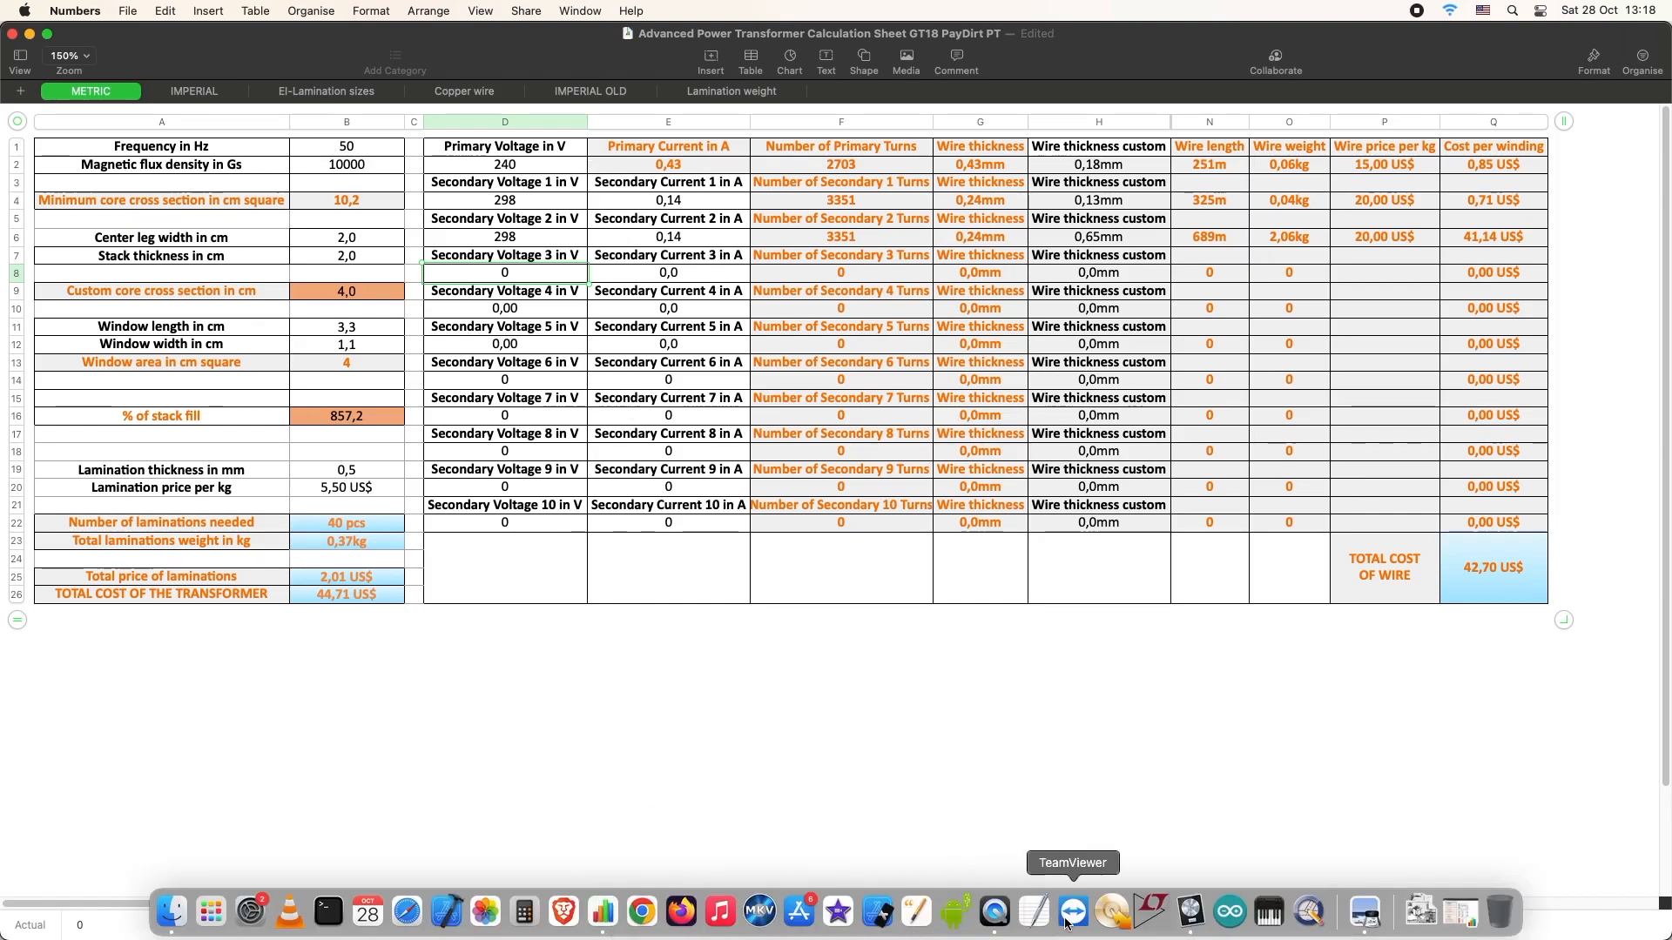
{"action": "left_click", "coordinate": [1365, 912]}
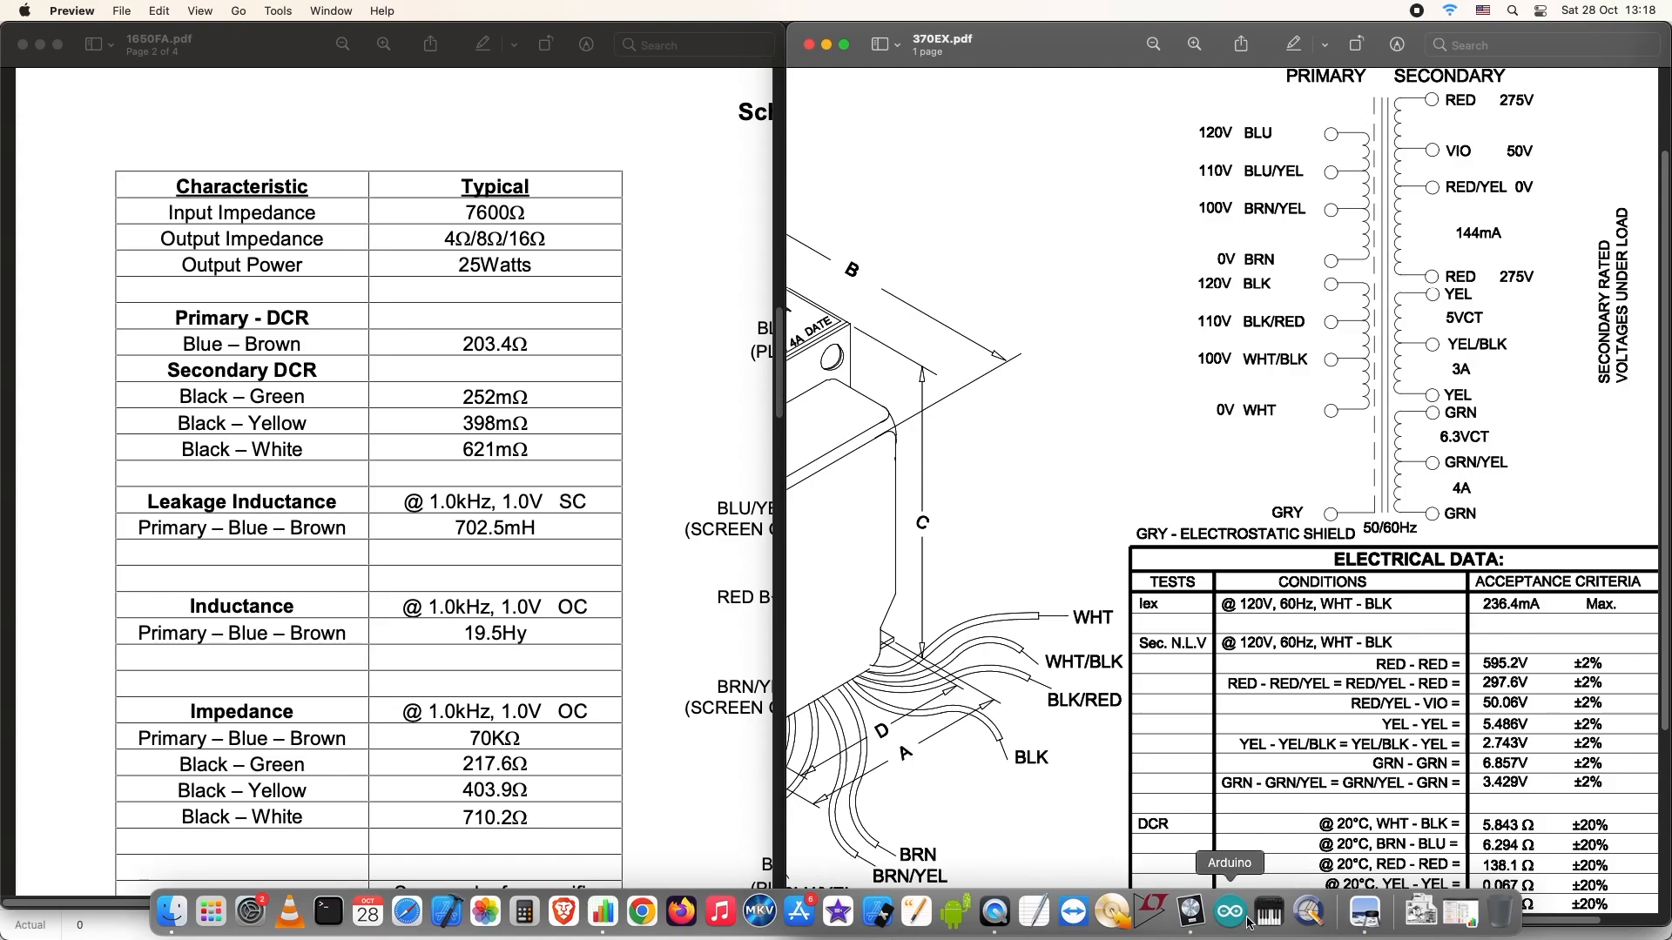
{"action": "left_click", "coordinate": [603, 912]}
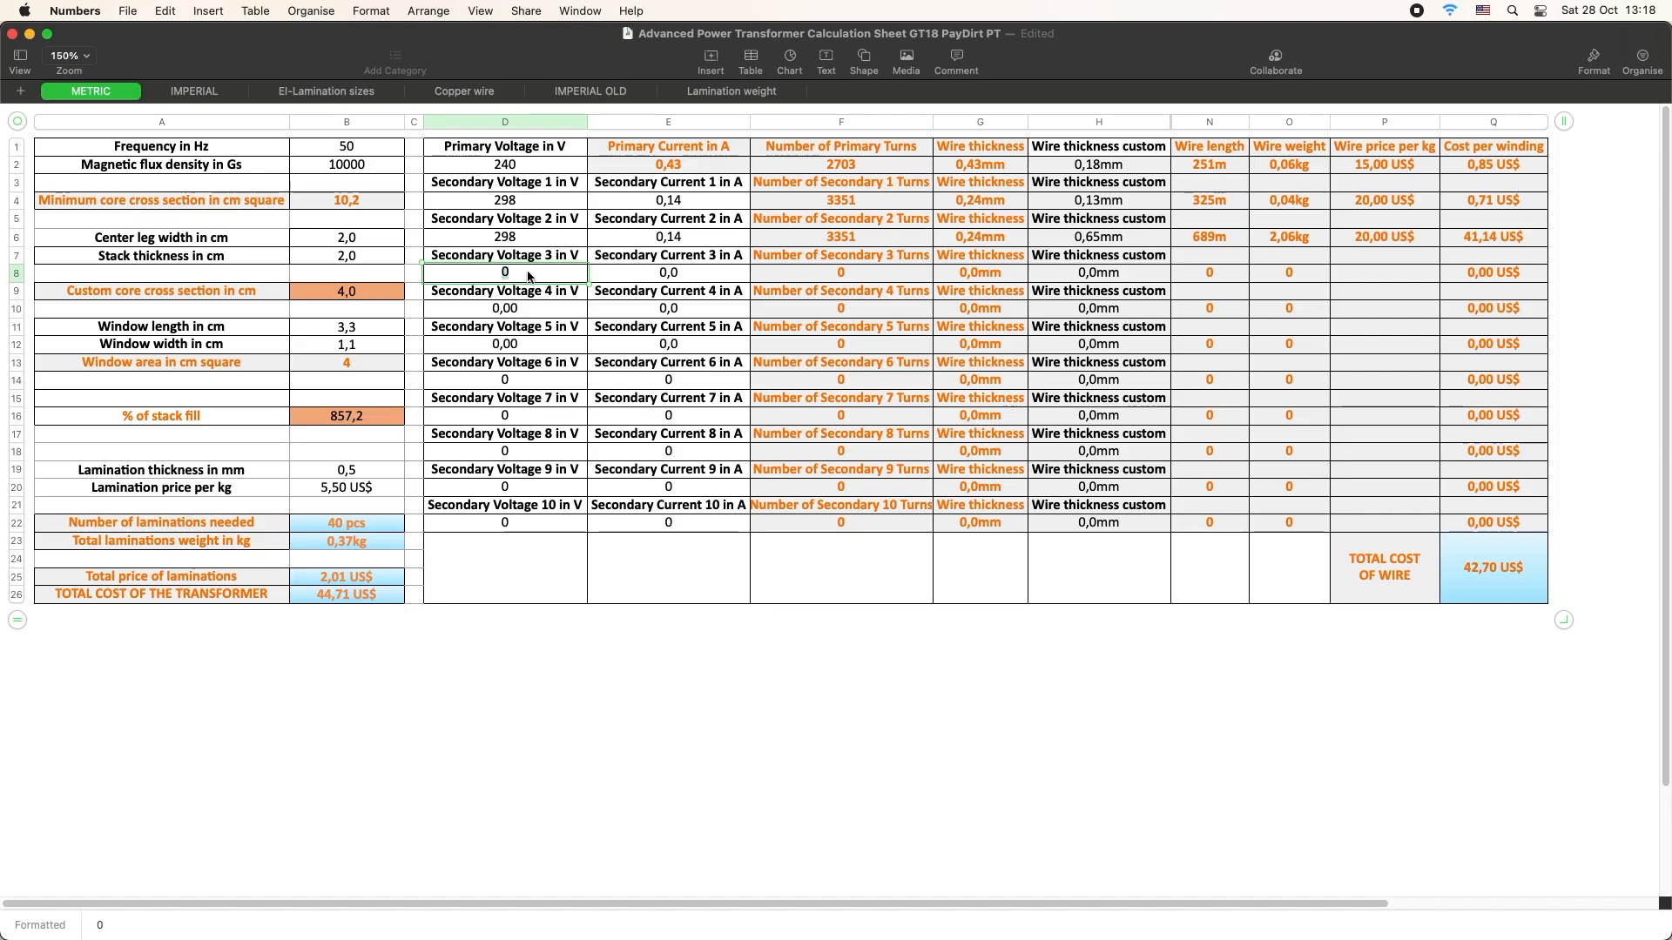
{"action": "type", "text": "6,"}
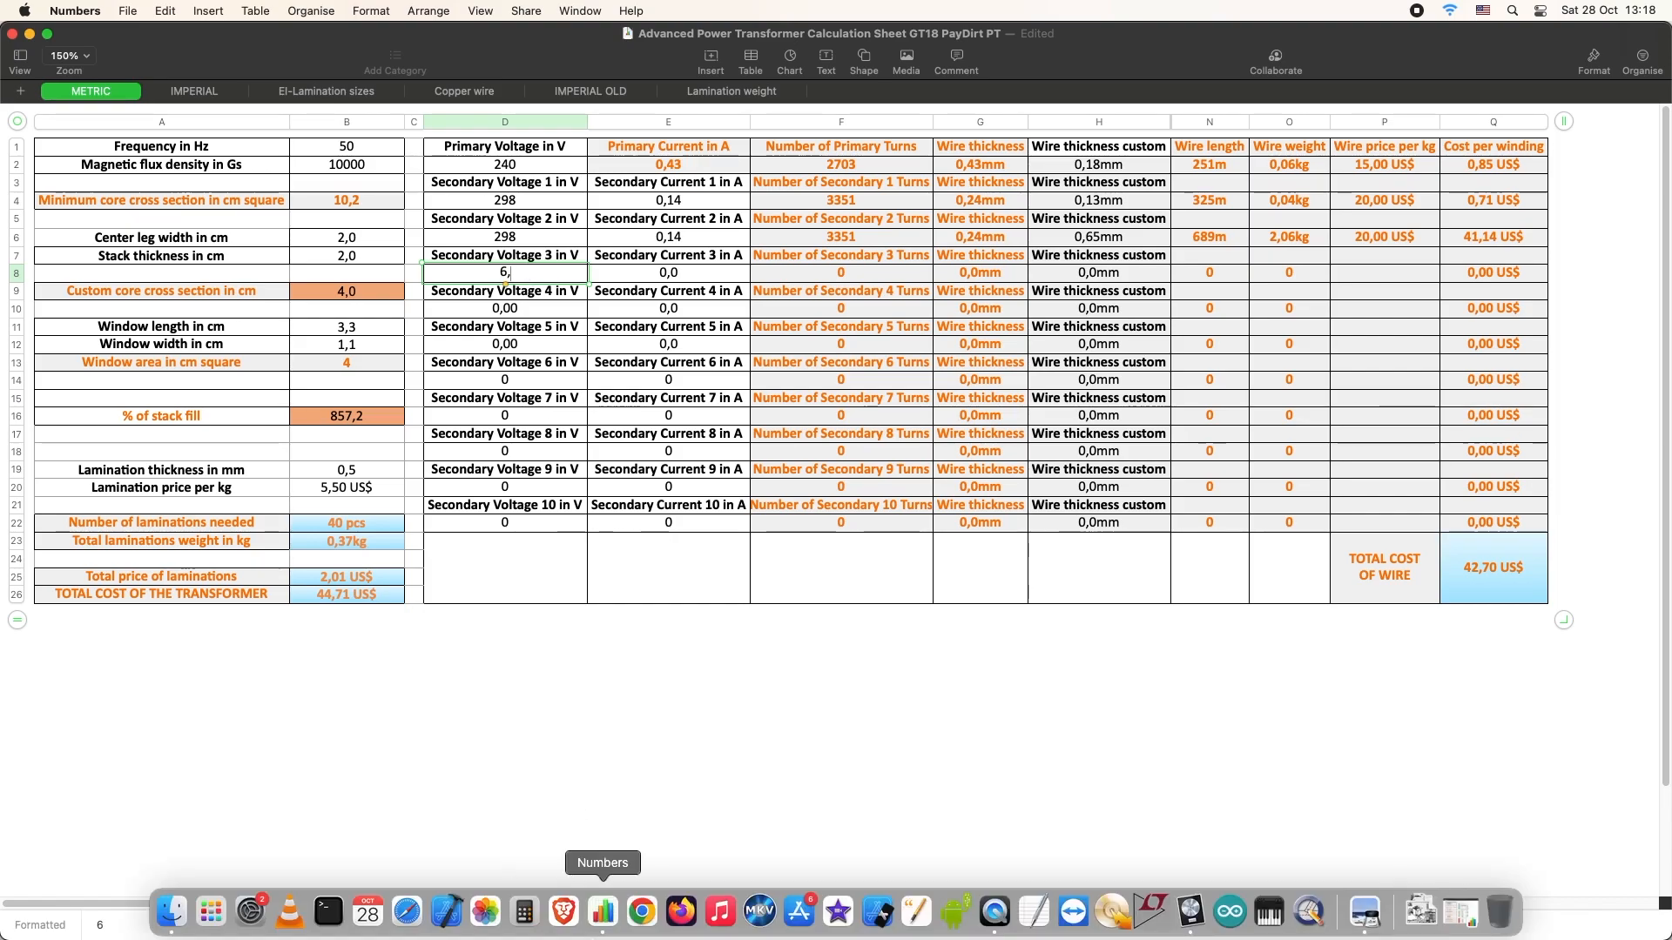
{"action": "left_click", "coordinate": [1367, 914]}
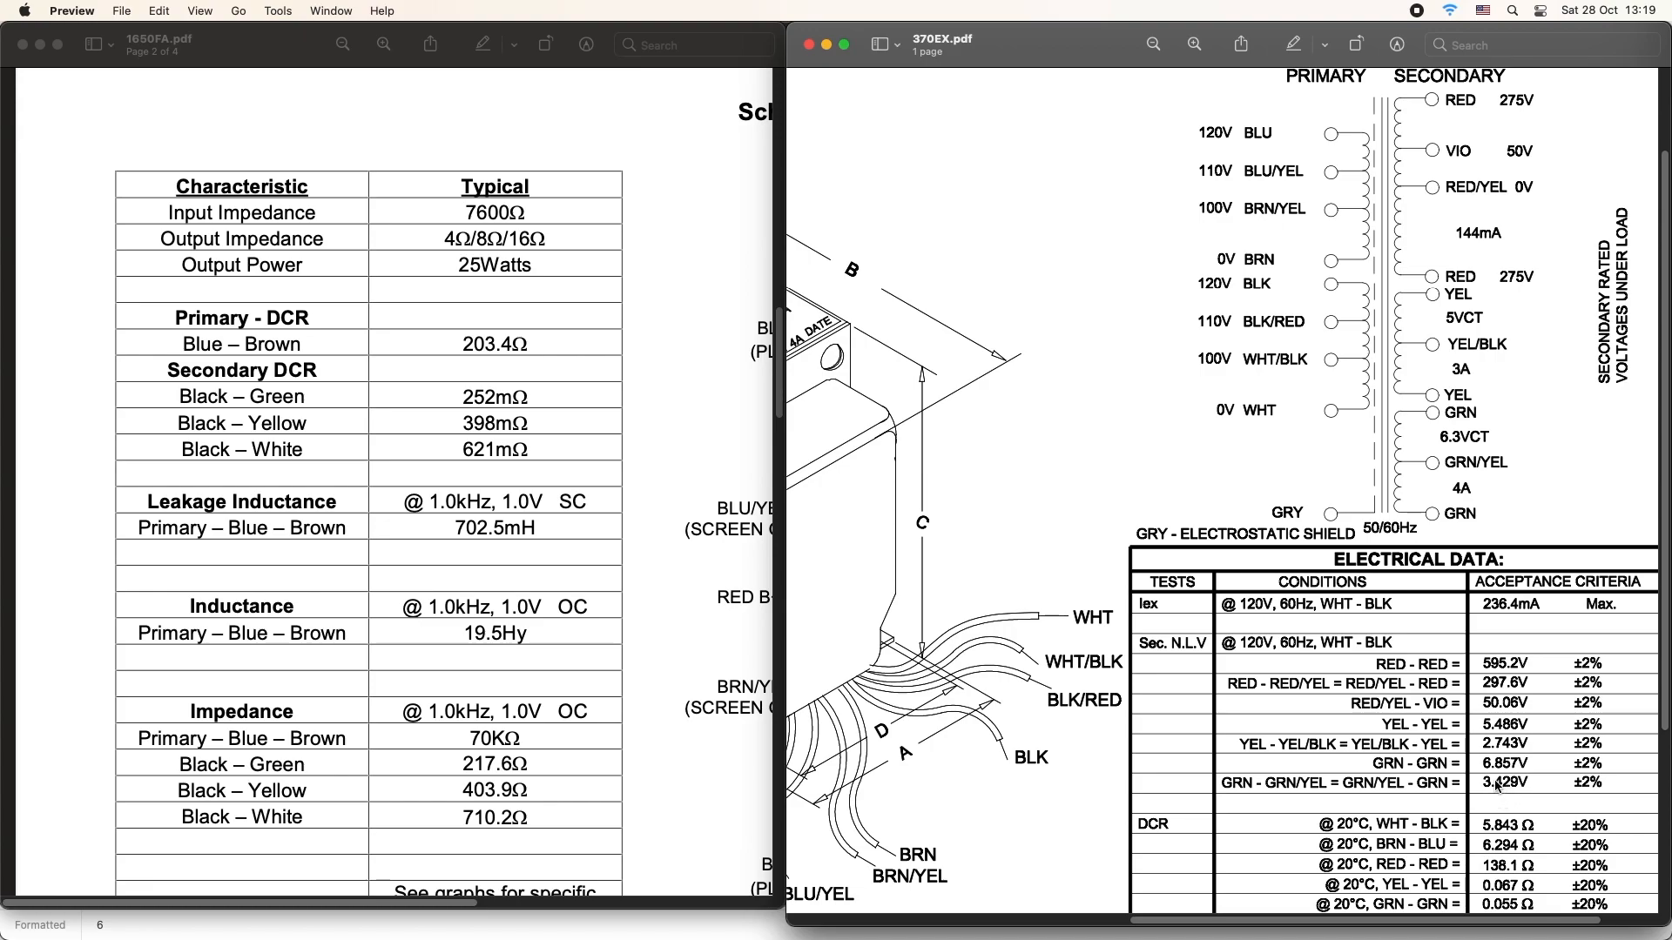
{"action": "left_click", "coordinate": [600, 914]}
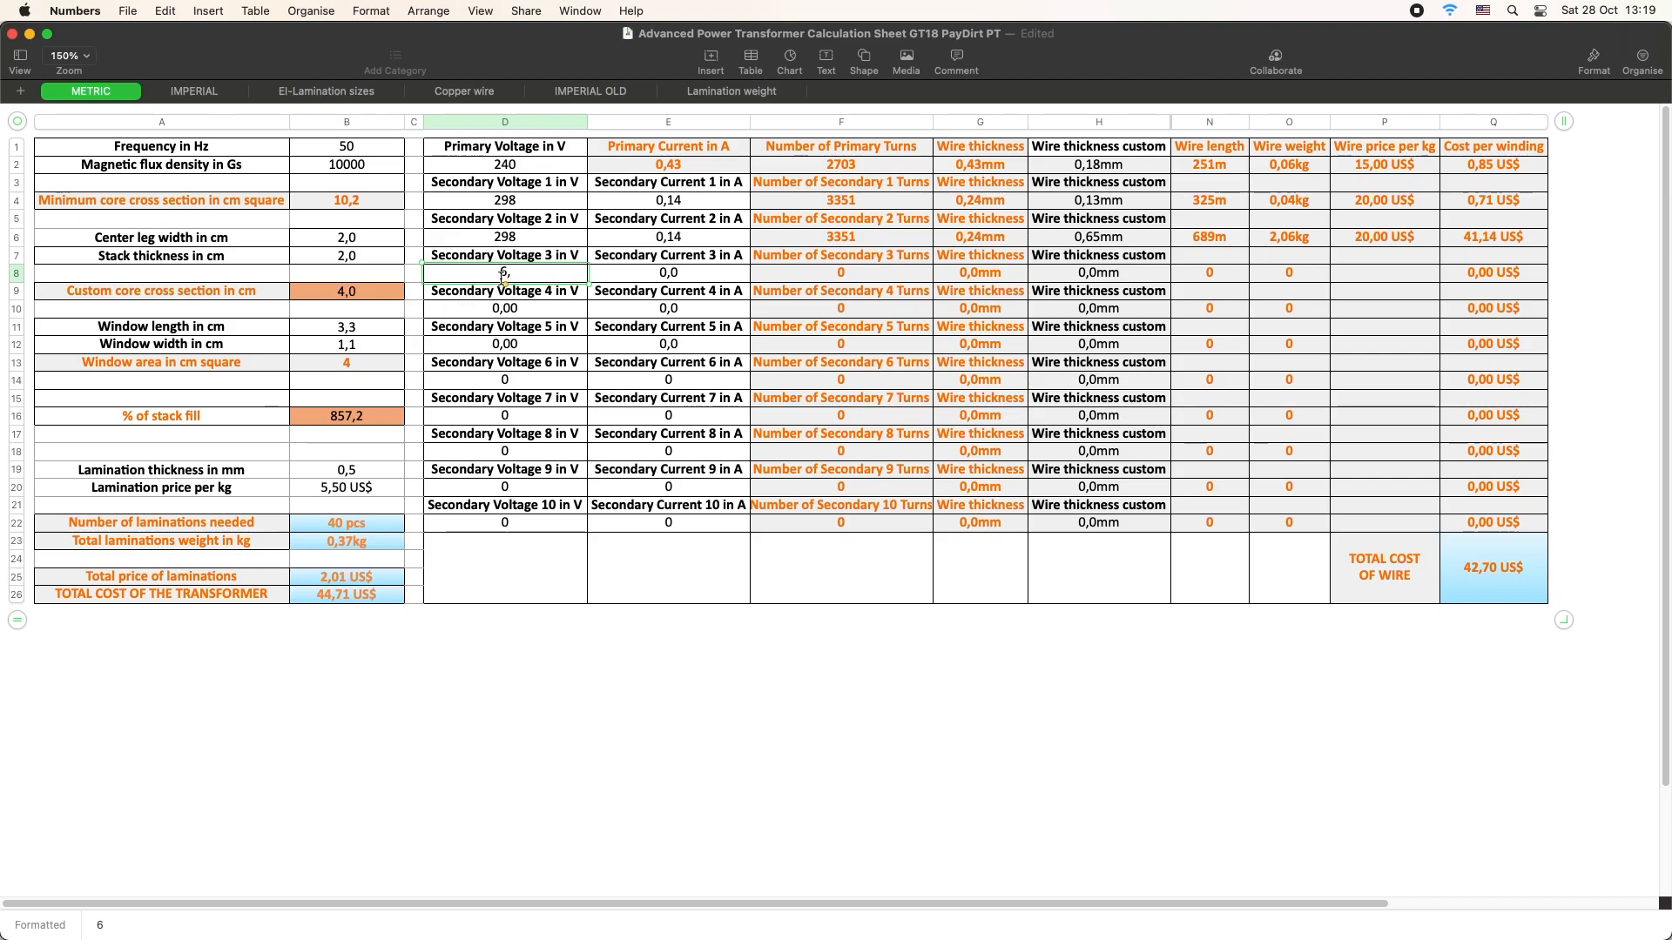
{"action": "key", "text": "BackSpace"}
{"action": "type", "text": "3,429"}
- Set Secondary Current 3 to 4 A, taking the GRN winding's current rating from the 370EX datasheet in Preview
{"action": "mouse_move", "coordinate": [1189, 937]}
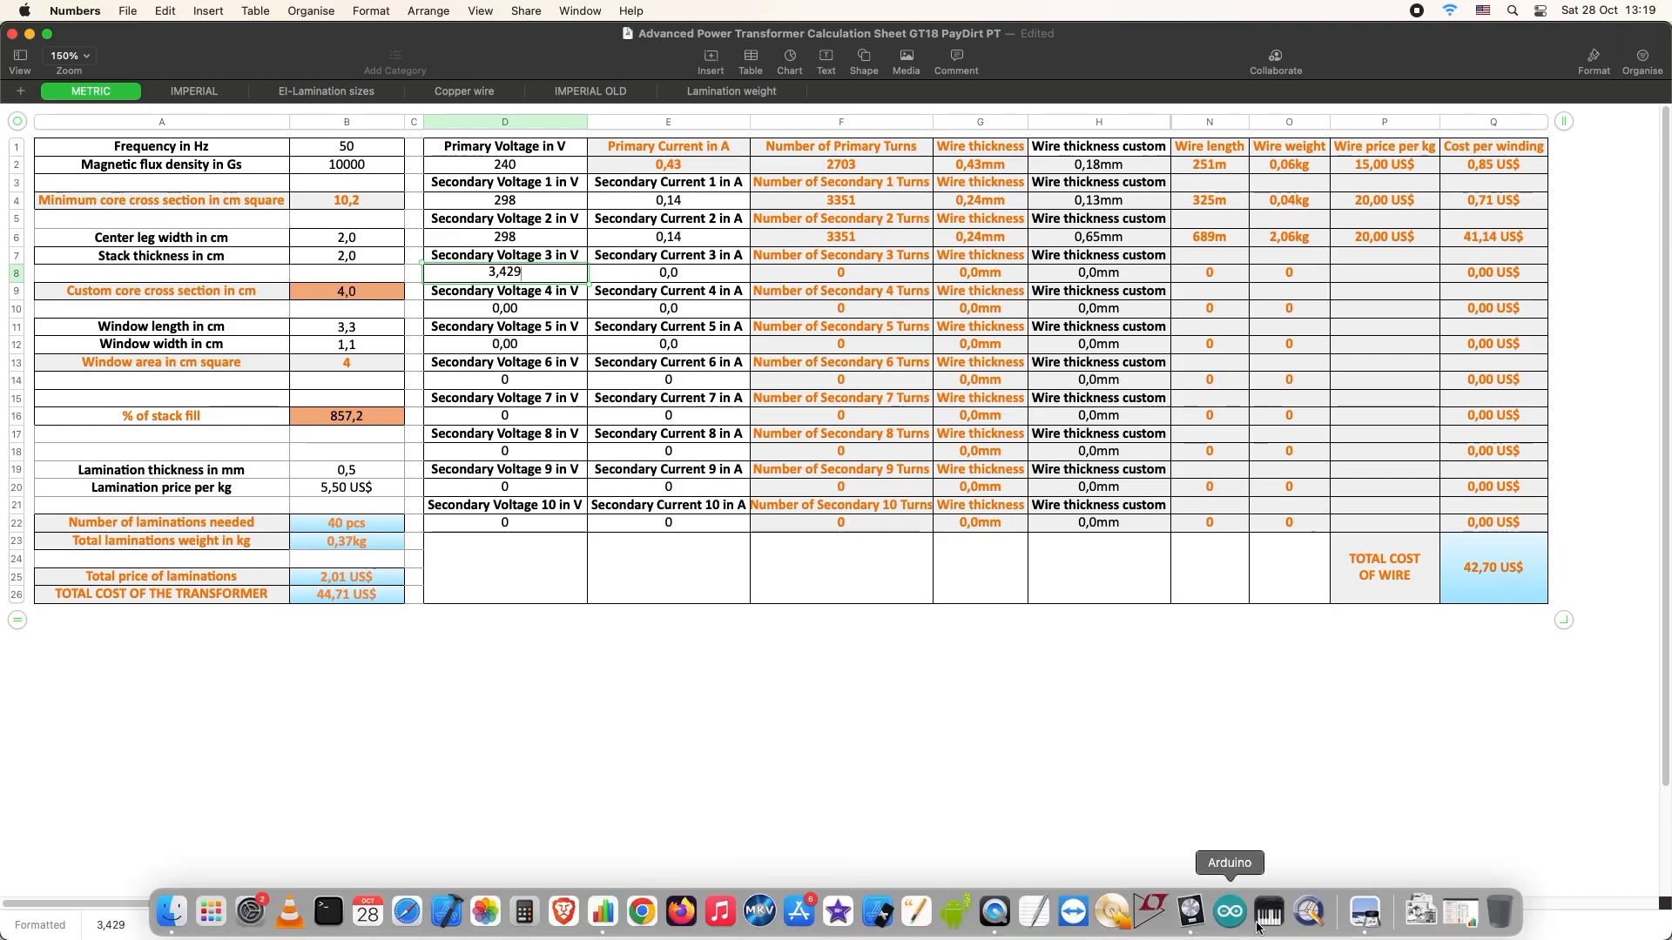
{"action": "left_click", "coordinate": [1365, 911]}
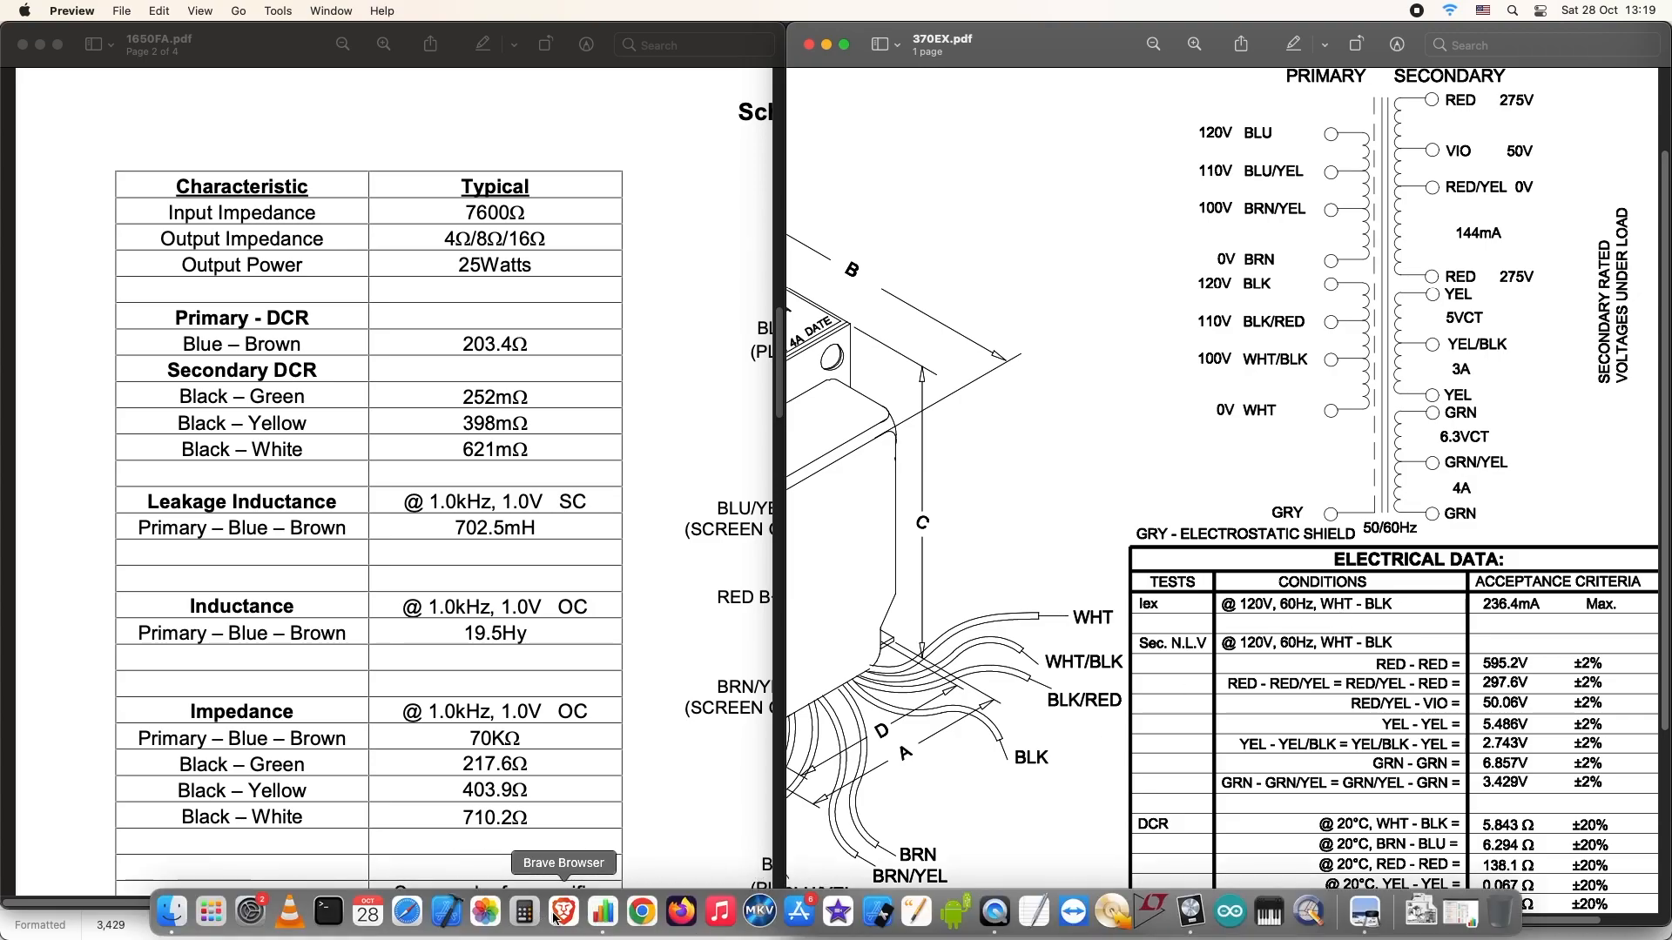
{"action": "left_click", "coordinate": [601, 921]}
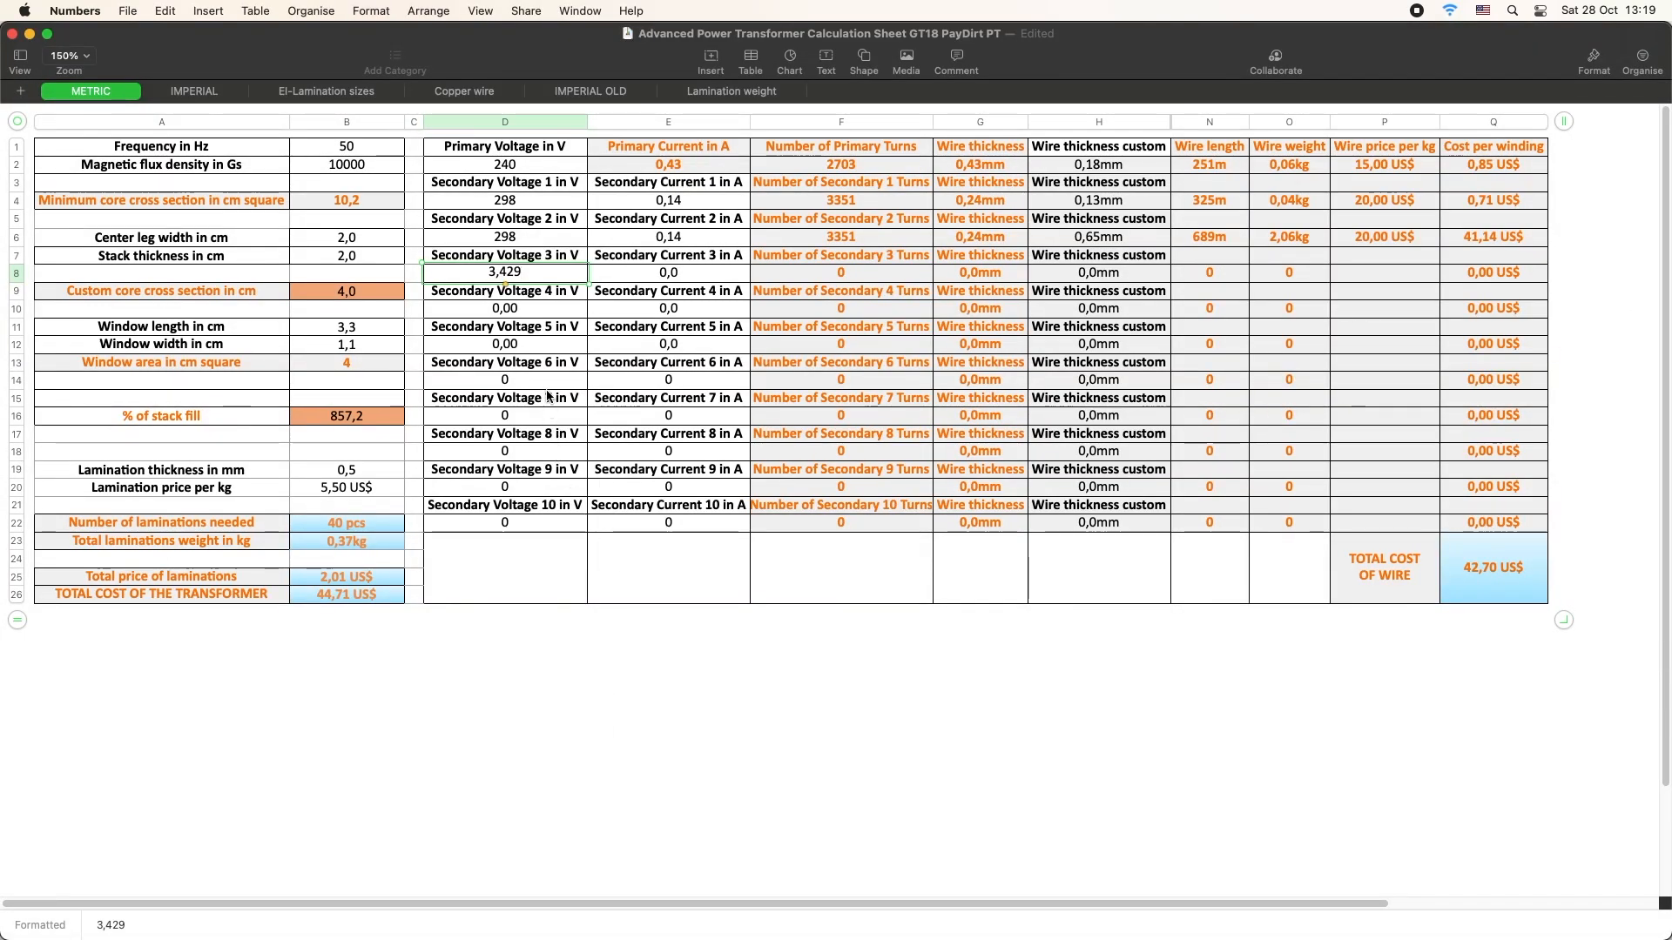
{"action": "key", "text": "Tab"}
{"action": "type", "text": "0"}
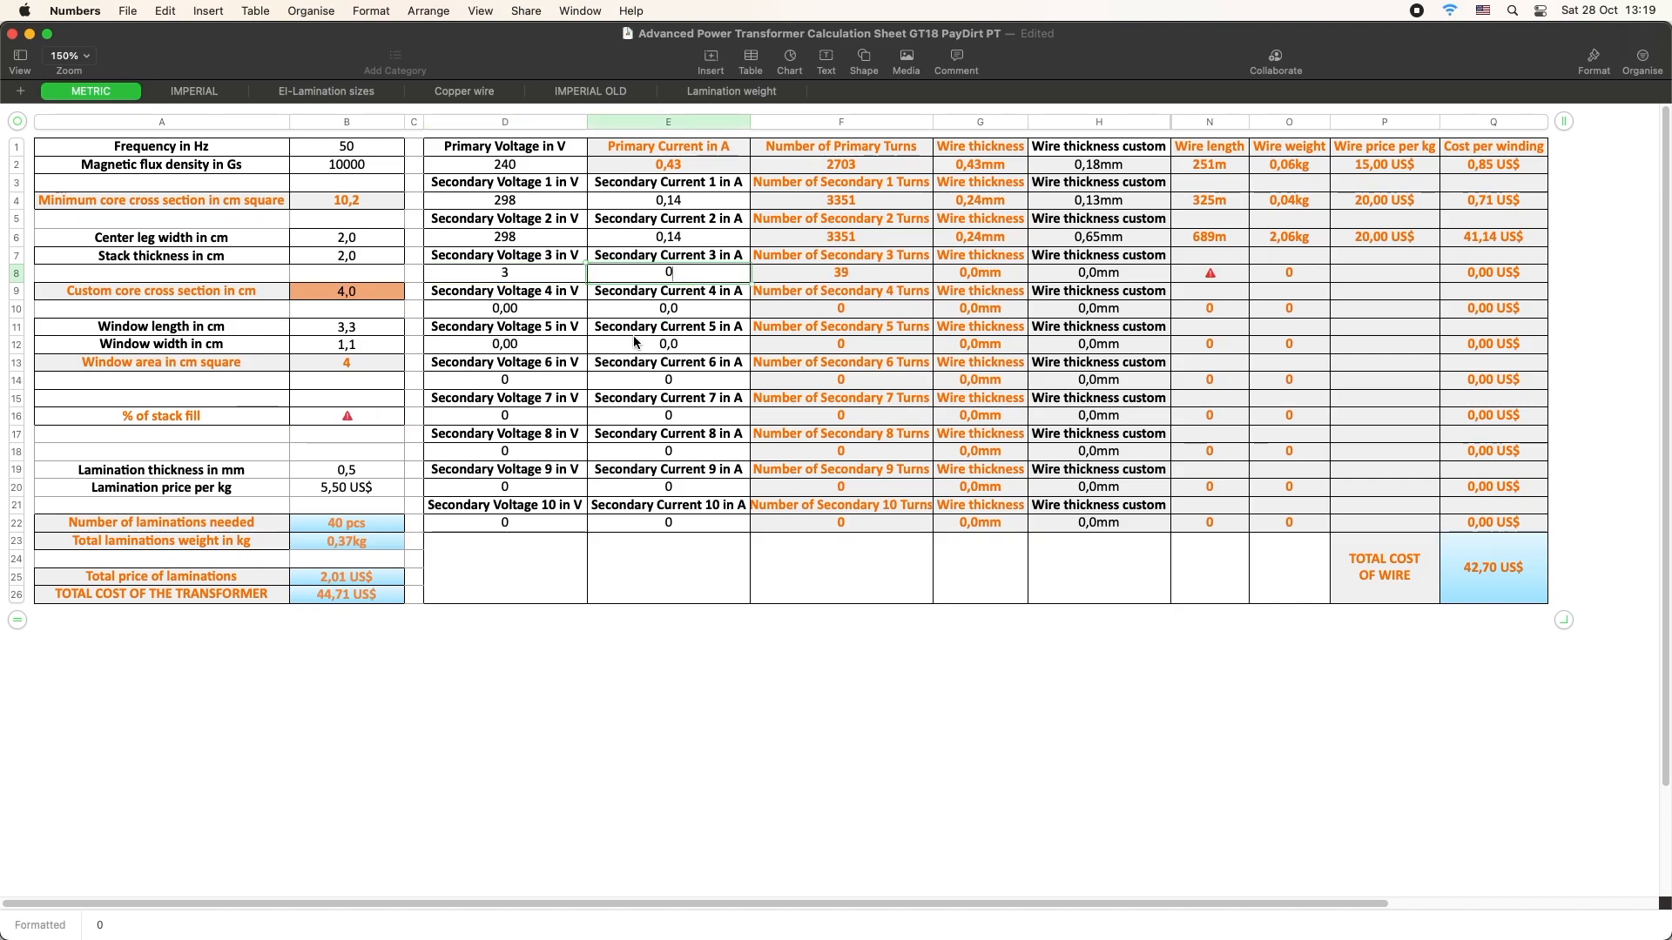
{"action": "key", "text": "BackSpace"}
{"action": "type", "text": "4"}
- Enter the second half of the heater winding with Secondary Voltage 4 at 3,429 V and Secondary Current 4 at 4 A
{"action": "left_click", "coordinate": [570, 305]}
{"action": "type", "text": "3"}
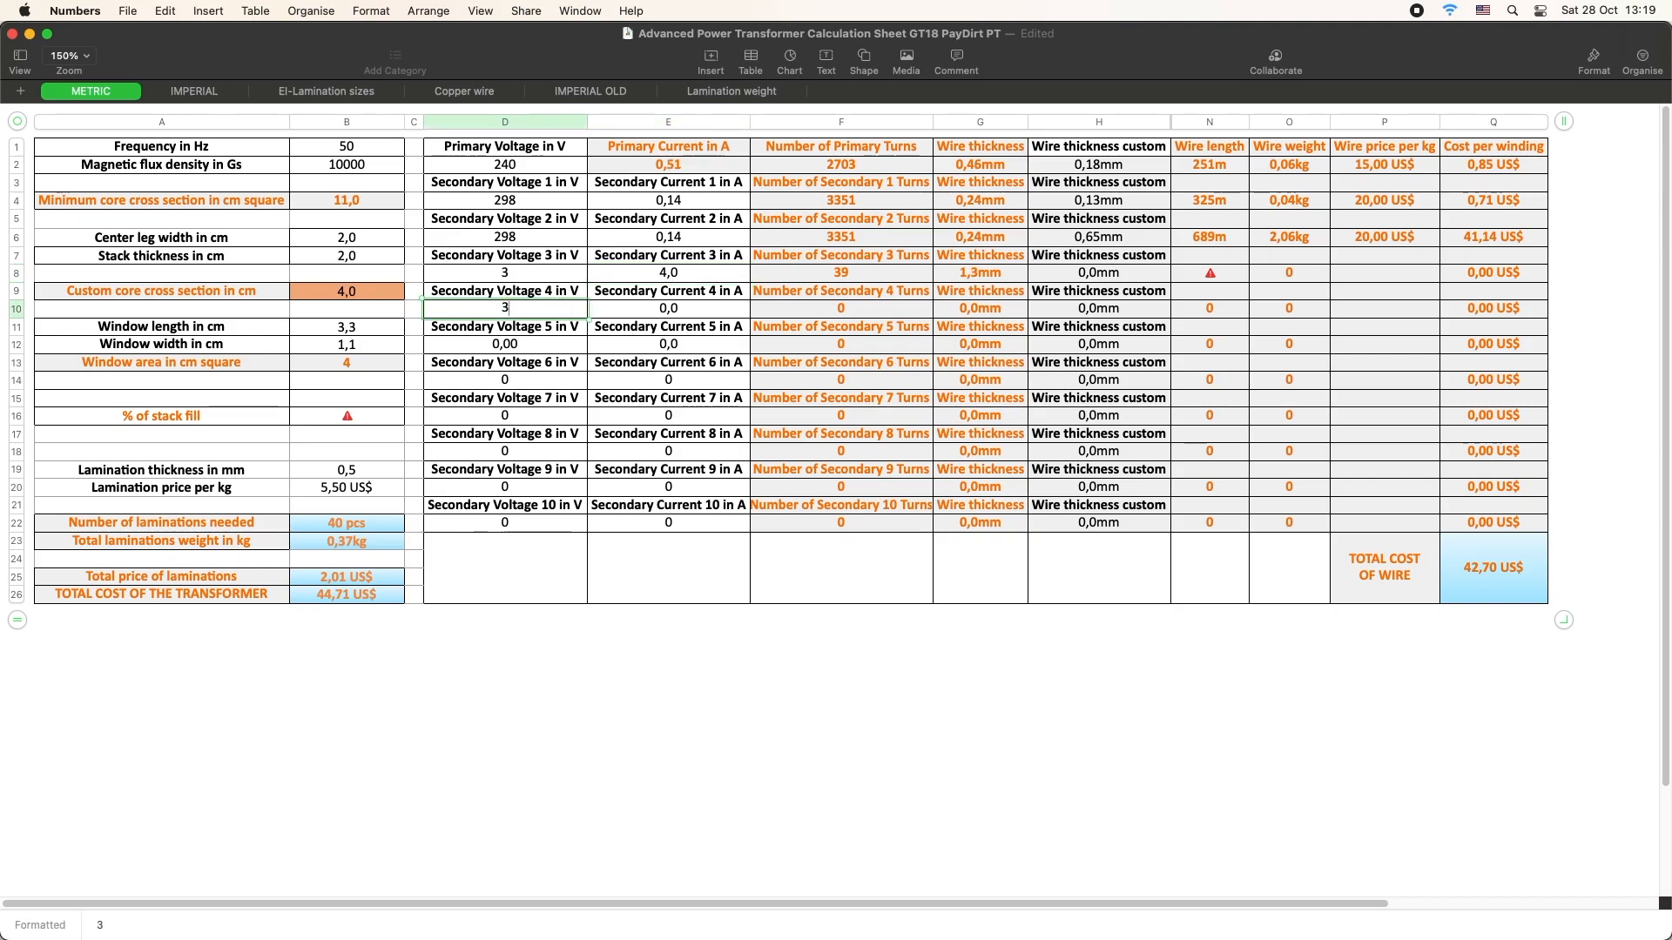
{"action": "type", "text": ",42"}
{"action": "type", "text": "5"}
{"action": "left_click", "coordinate": [687, 311]}
{"action": "type", "text": "4"}
{"action": "left_click", "coordinate": [719, 342]}
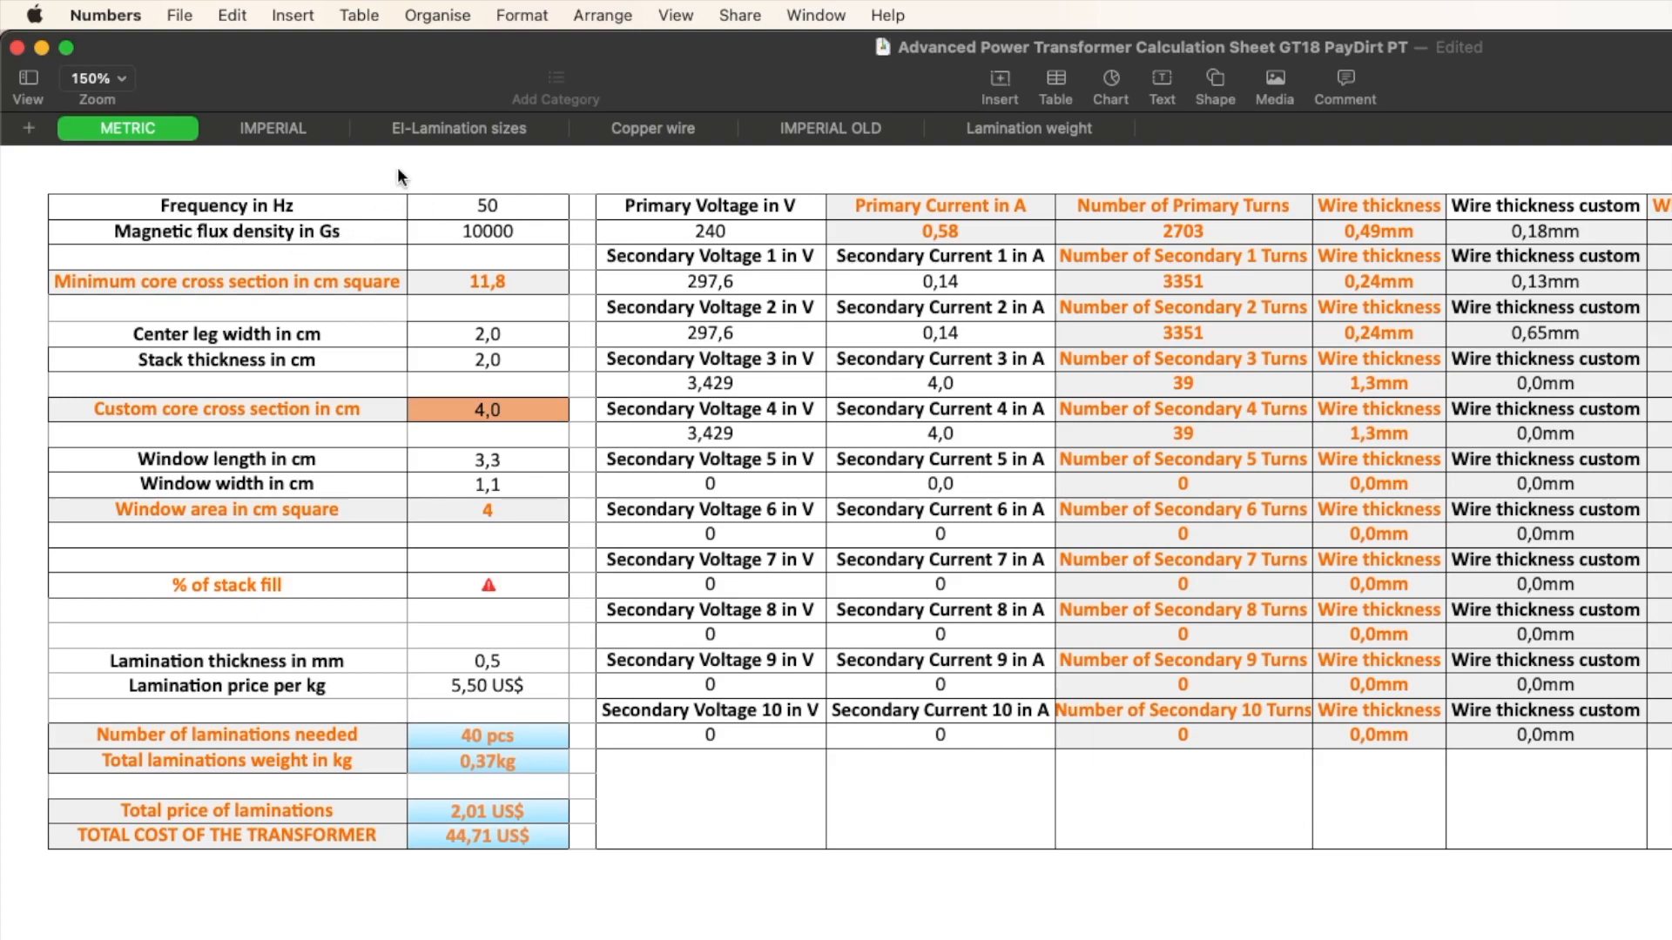
- Check the magnetic flux density entry and the calculated minimum core cross section
{"action": "left_click", "coordinate": [493, 228]}
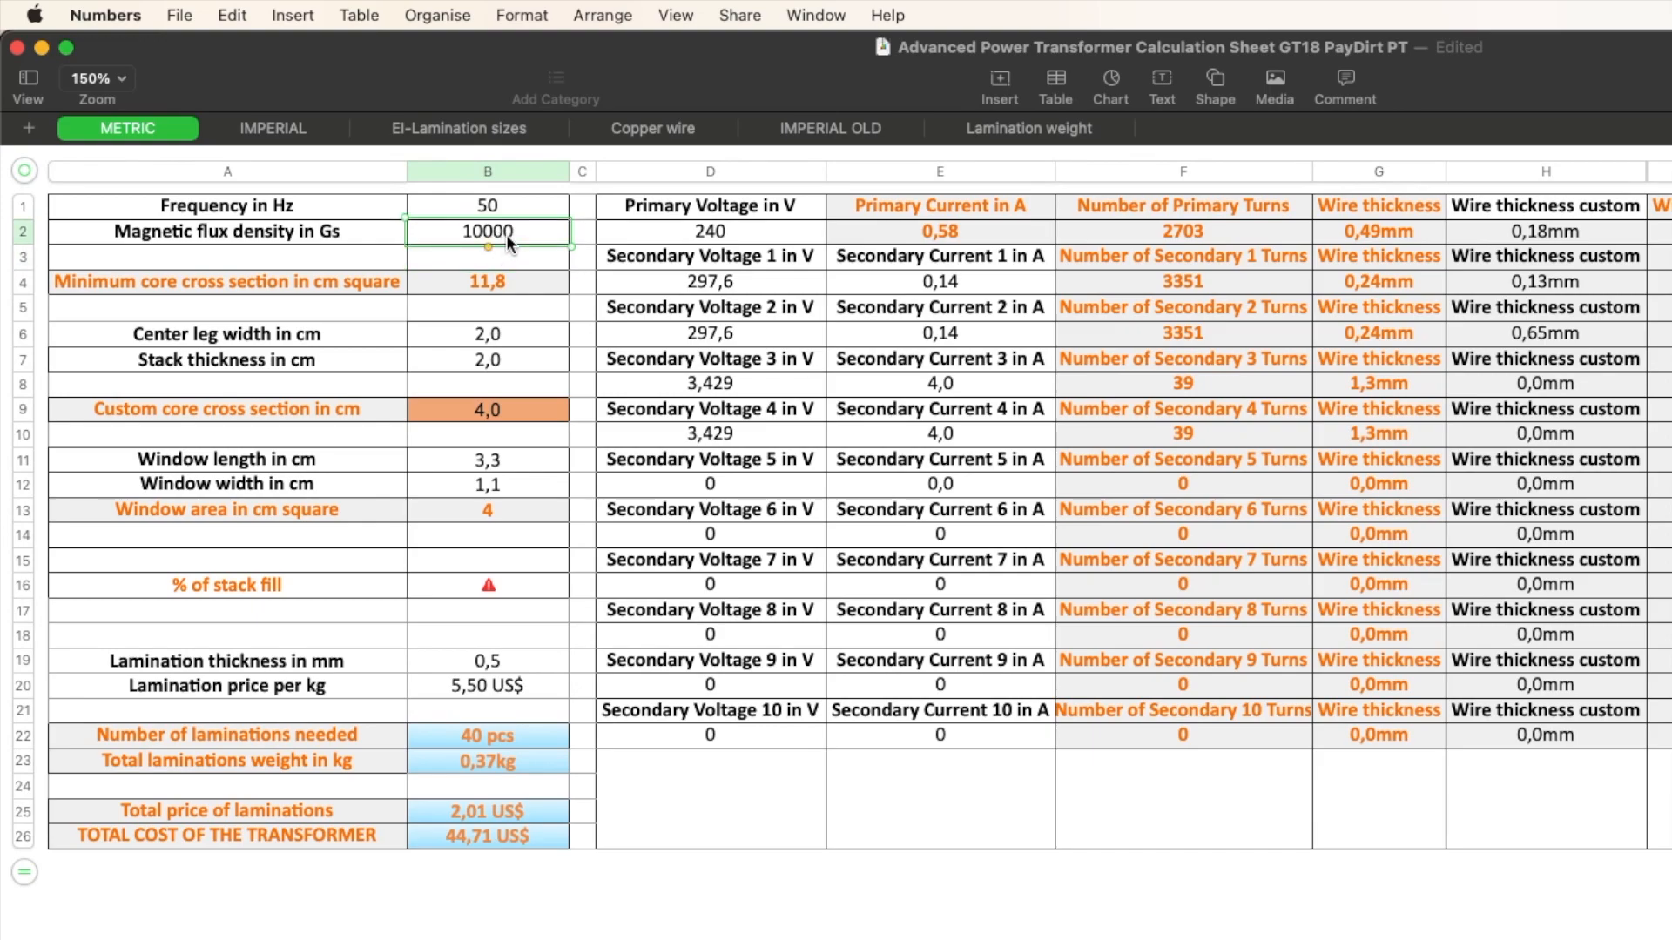
{"action": "left_click", "coordinate": [500, 259]}
{"action": "left_click", "coordinate": [510, 239]}
{"action": "double_click", "coordinate": [531, 228]}
{"action": "key", "text": "Return"}
{"action": "left_click", "coordinate": [526, 231]}
{"action": "left_click", "coordinate": [462, 274]}
{"action": "left_click", "coordinate": [550, 300]}
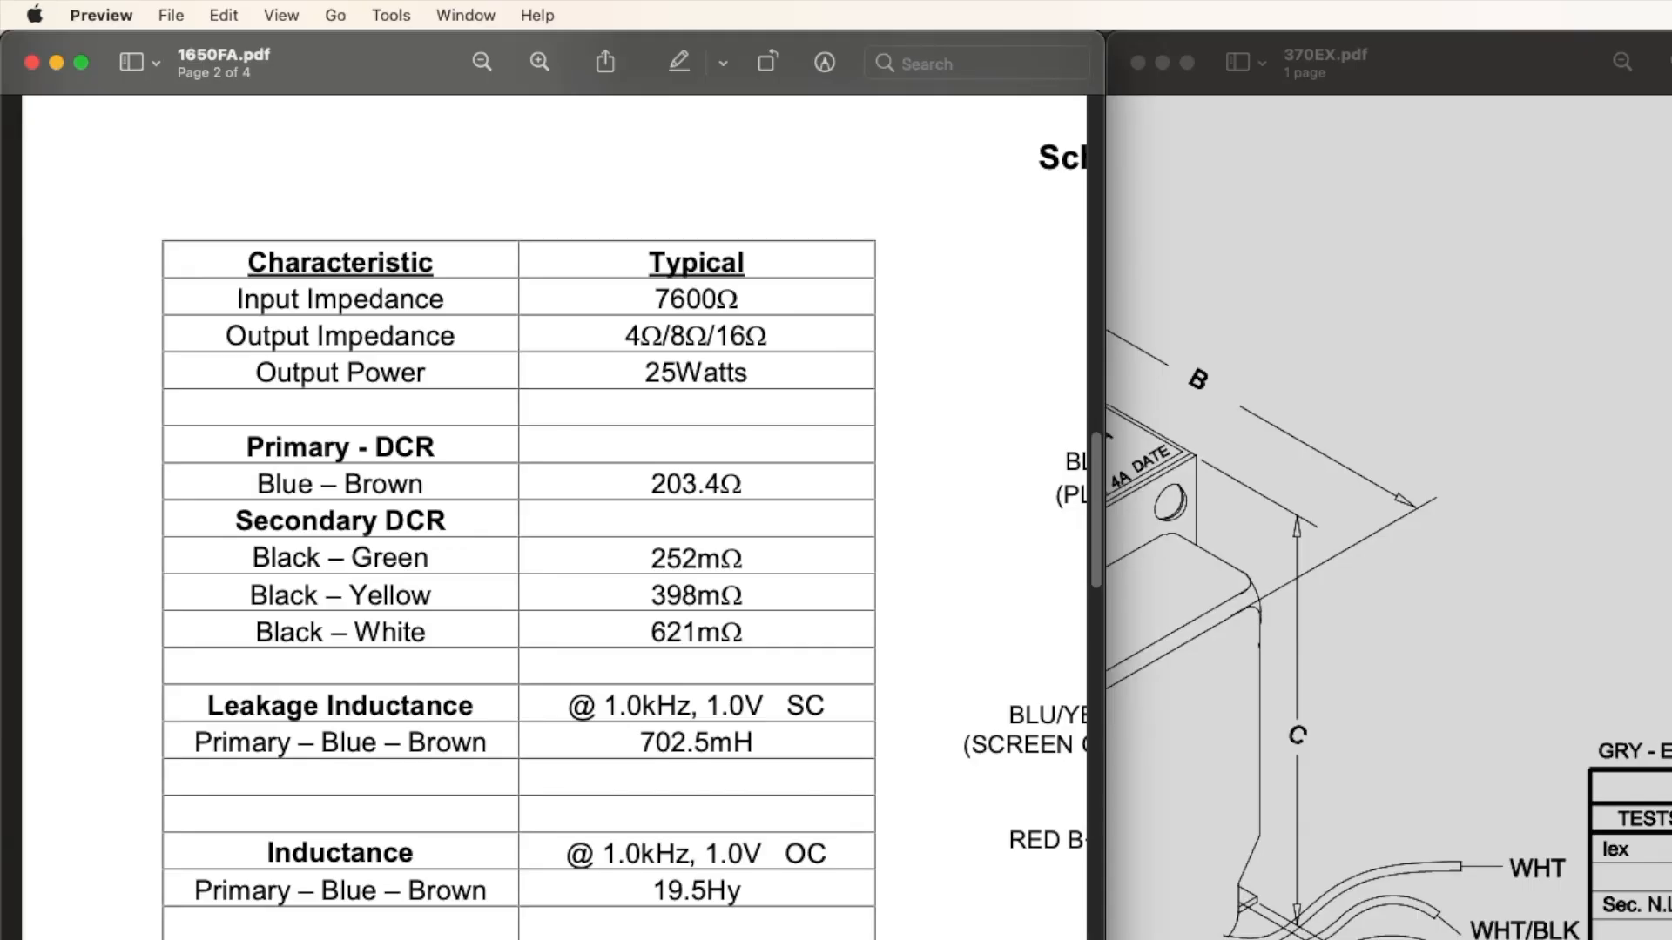
- Find the DIMENSIONS table of the transformer in the 370EX datasheet in Preview
{"action": "left_click", "coordinate": [1388, 518]}
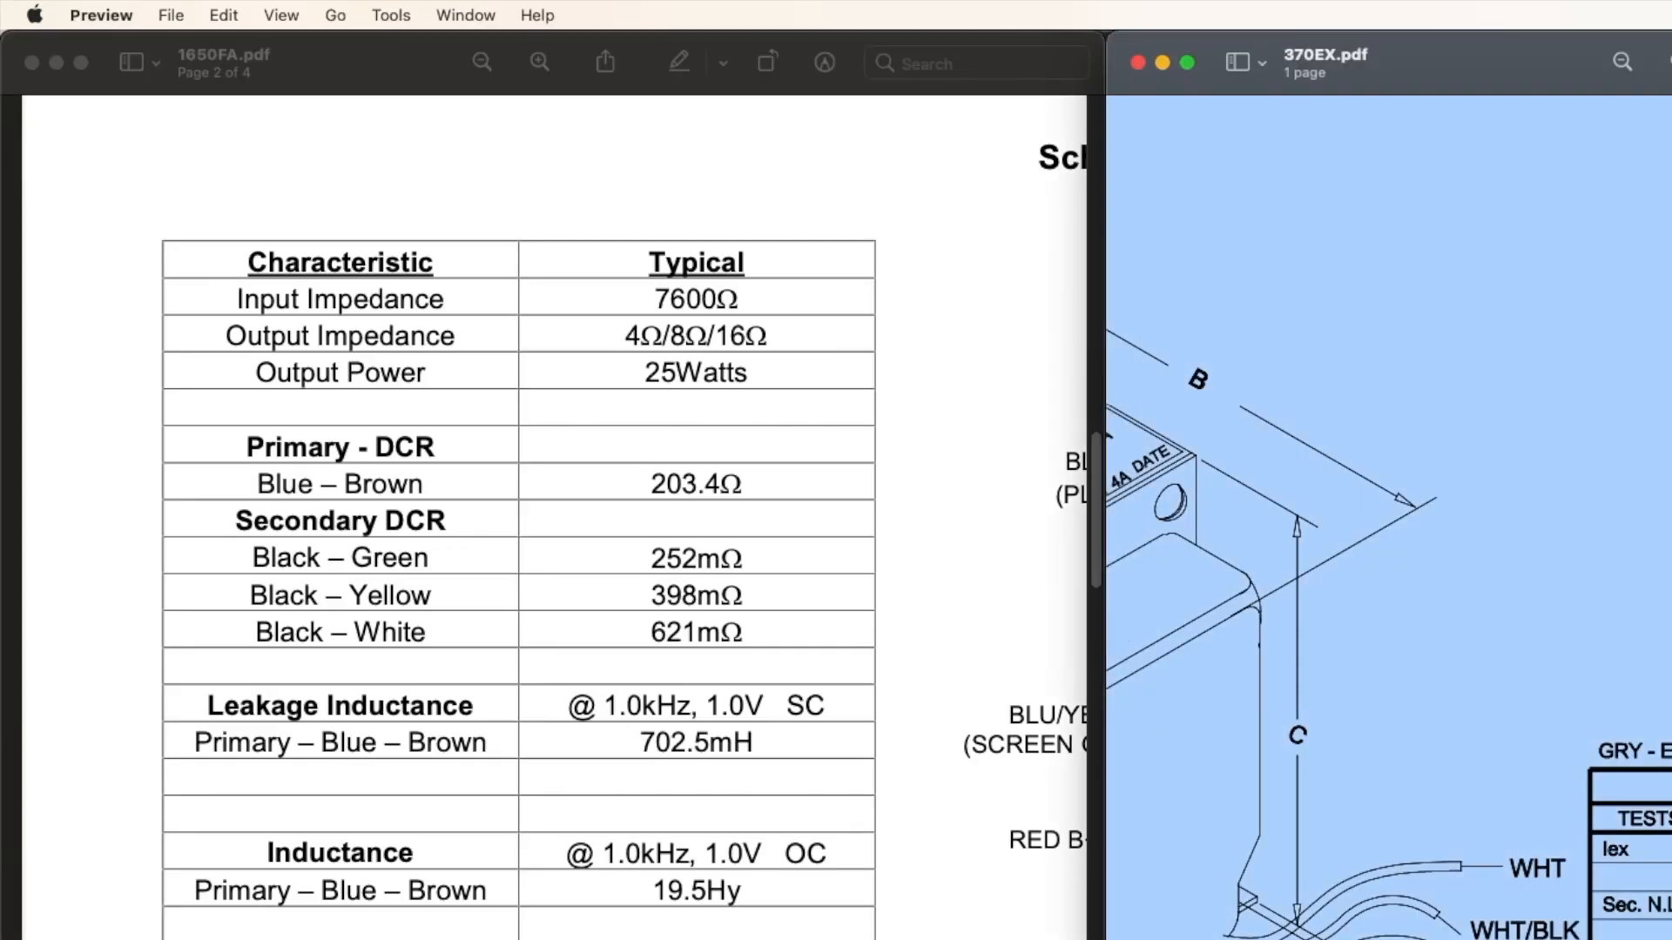
{"action": "scroll", "coordinate": [1388, 518], "scroll_direction": "left", "scroll_amount": 5}
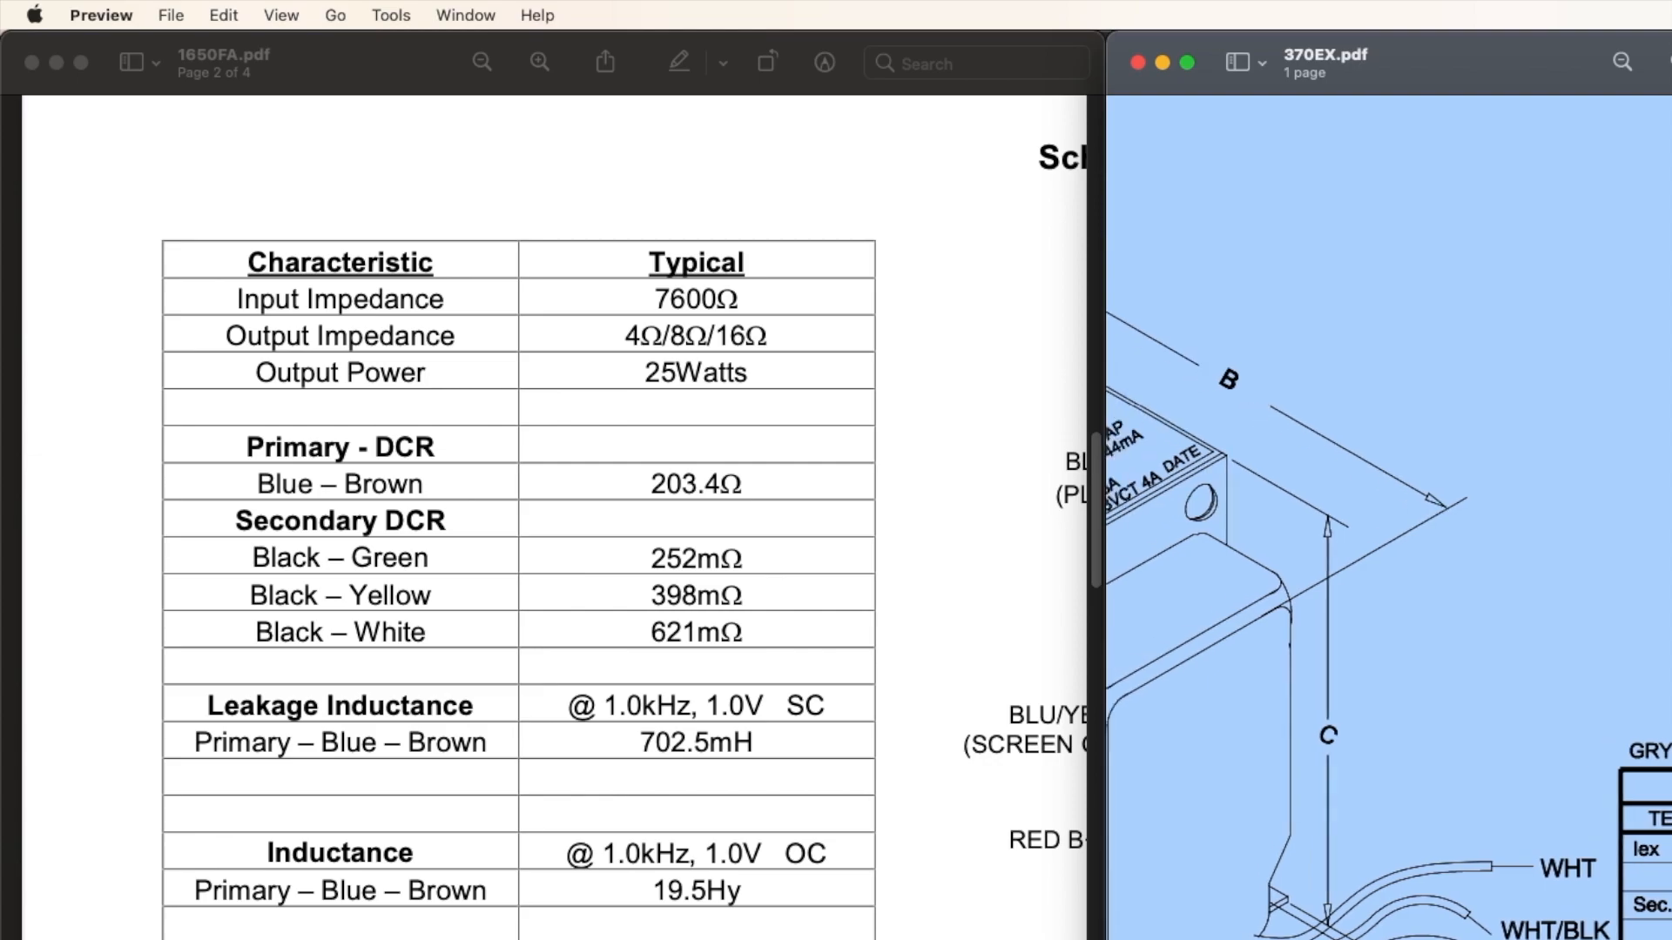
{"action": "scroll", "coordinate": [1389, 518], "scroll_direction": "left", "scroll_amount": 8}
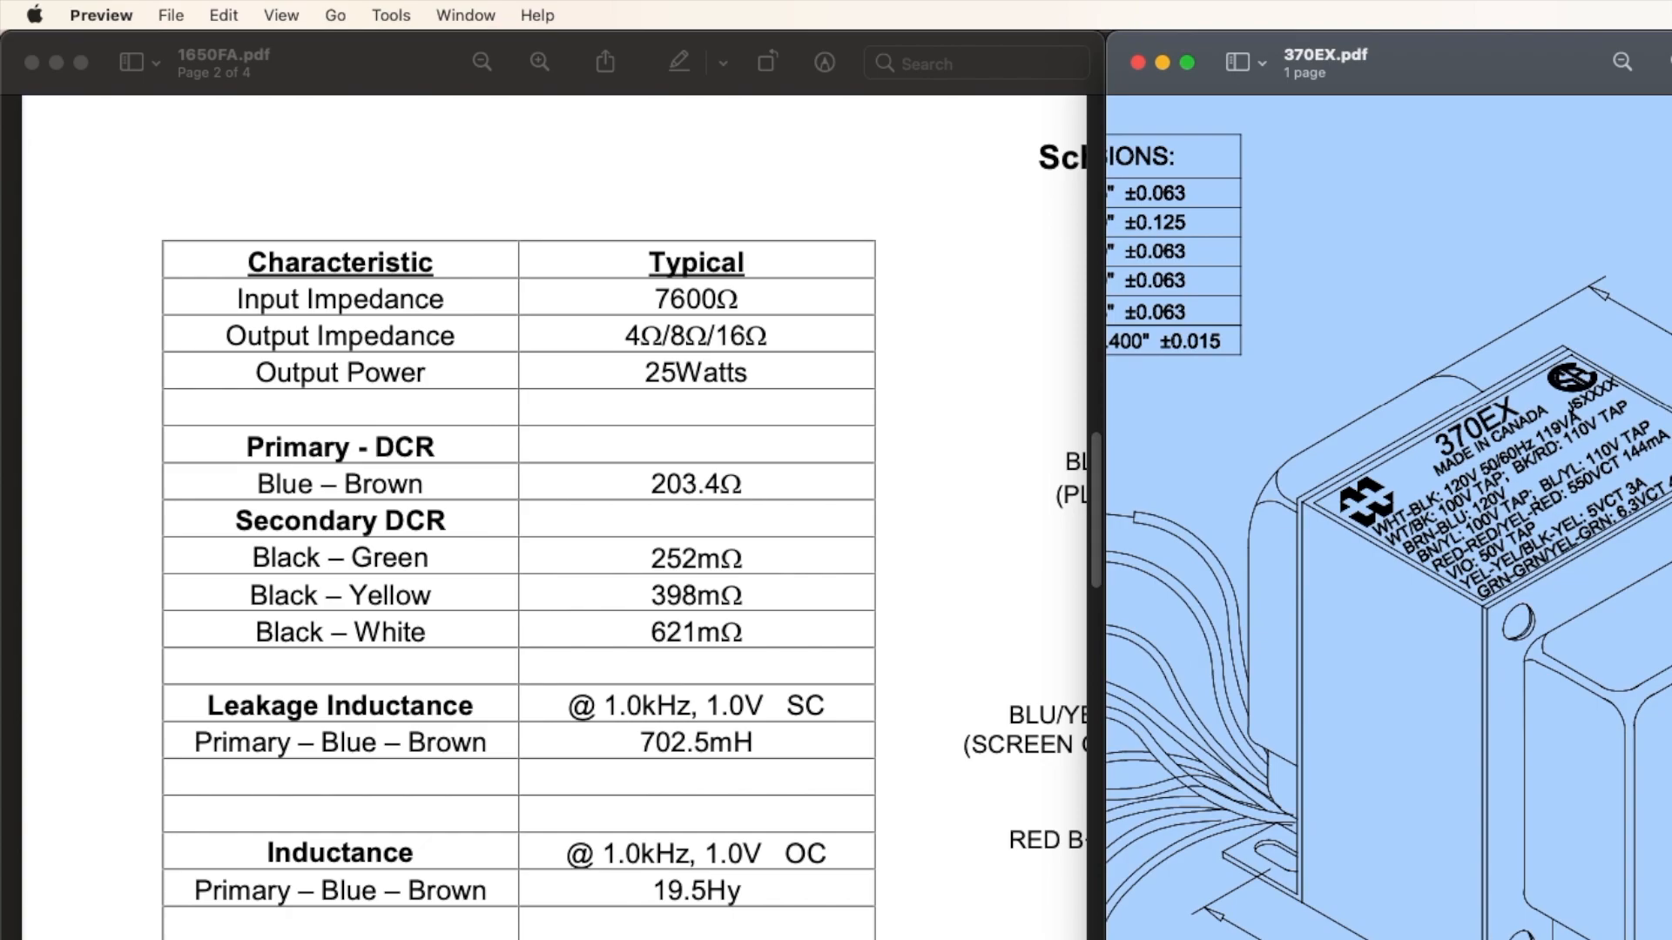
{"action": "scroll", "coordinate": [1389, 518], "scroll_direction": "left", "scroll_amount": 5}
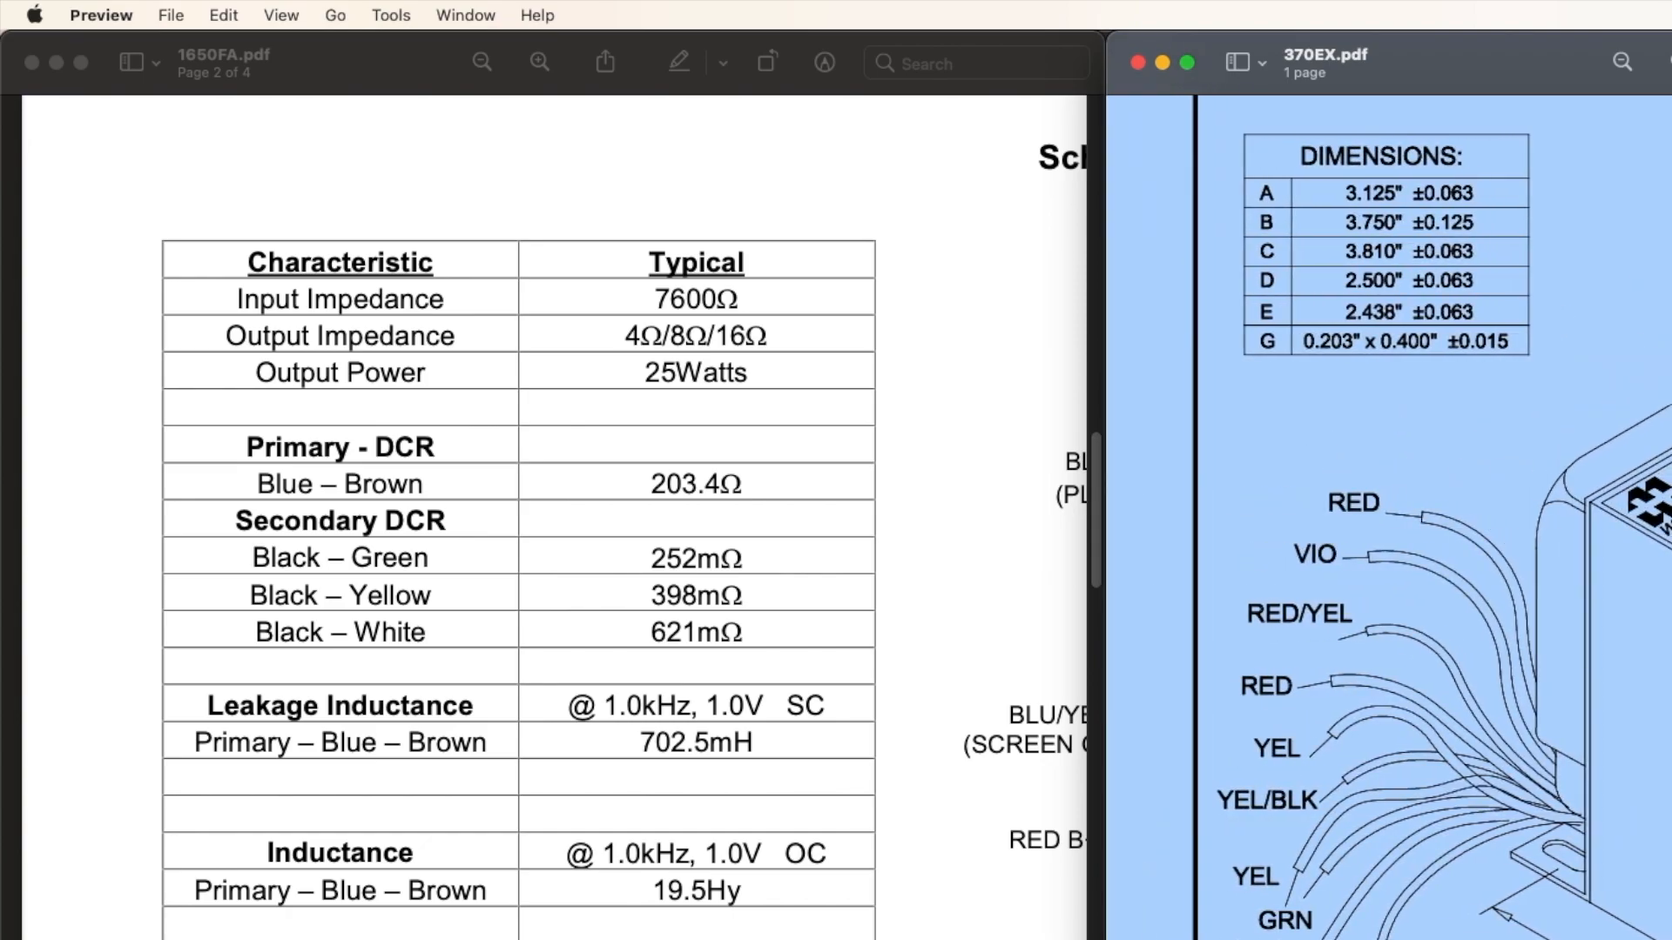
{"action": "scroll", "coordinate": [1389, 518], "scroll_direction": "right", "scroll_amount": 2}
{"action": "scroll", "coordinate": [1389, 518], "scroll_direction": "left", "scroll_amount": 2}
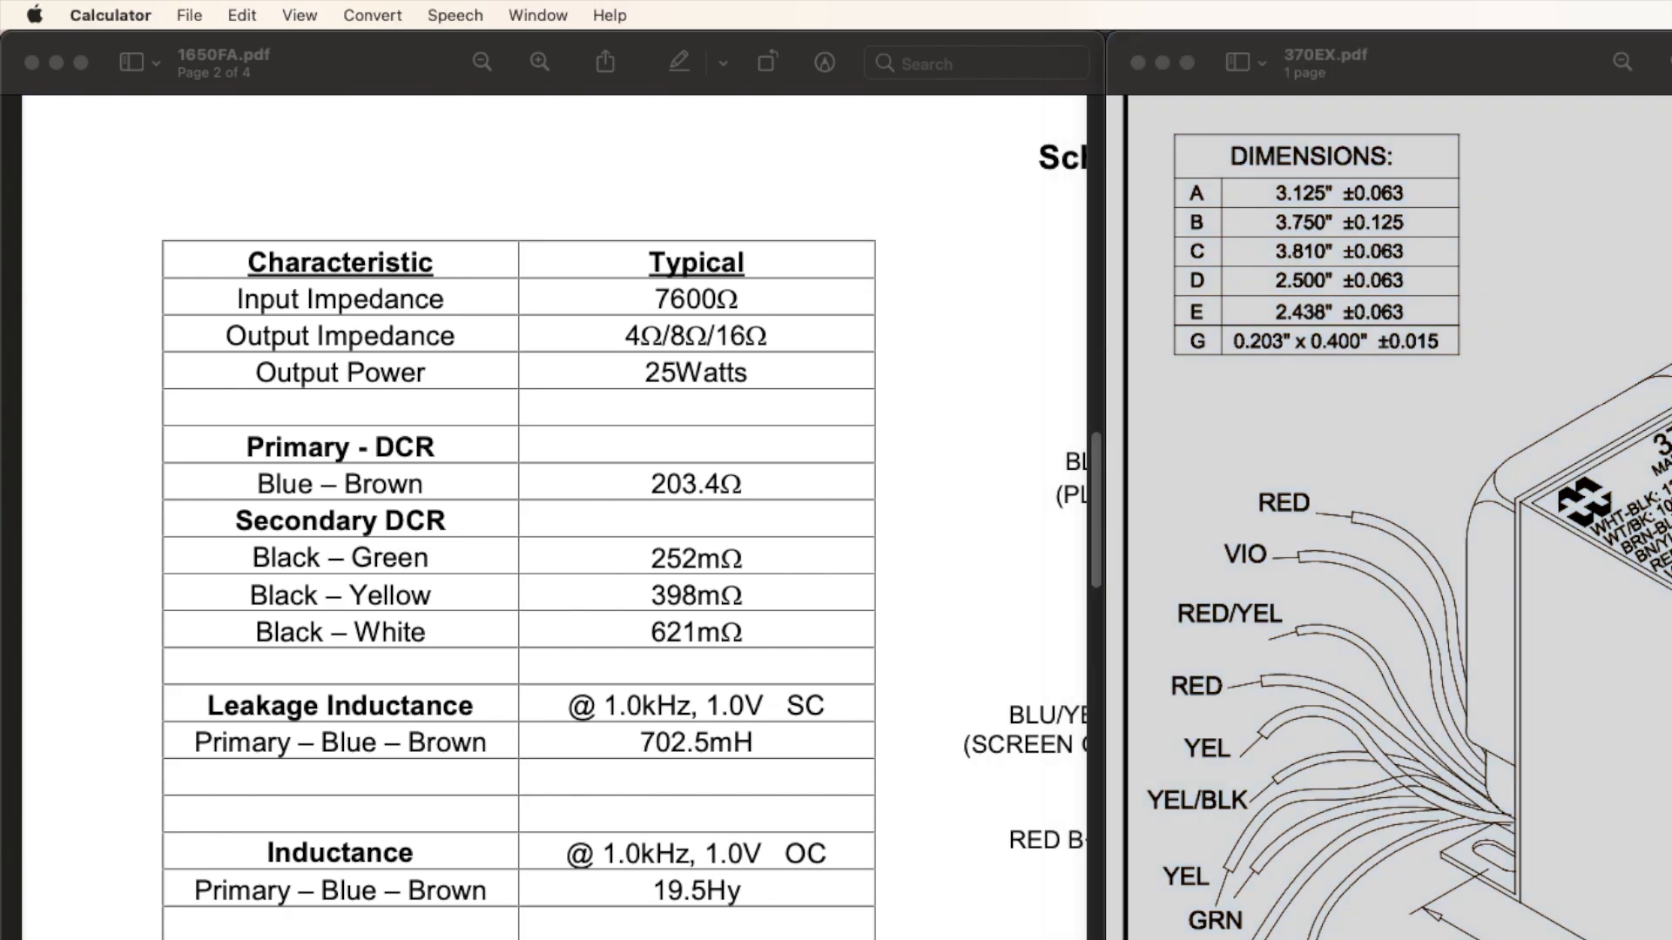
- Convert dimension C to centimetres in Calculator by multiplying 3,81 by 2,54, and put the calculator away
{"action": "left_click", "coordinate": [753, 353]}
{"action": "left_click", "coordinate": [759, 394]}
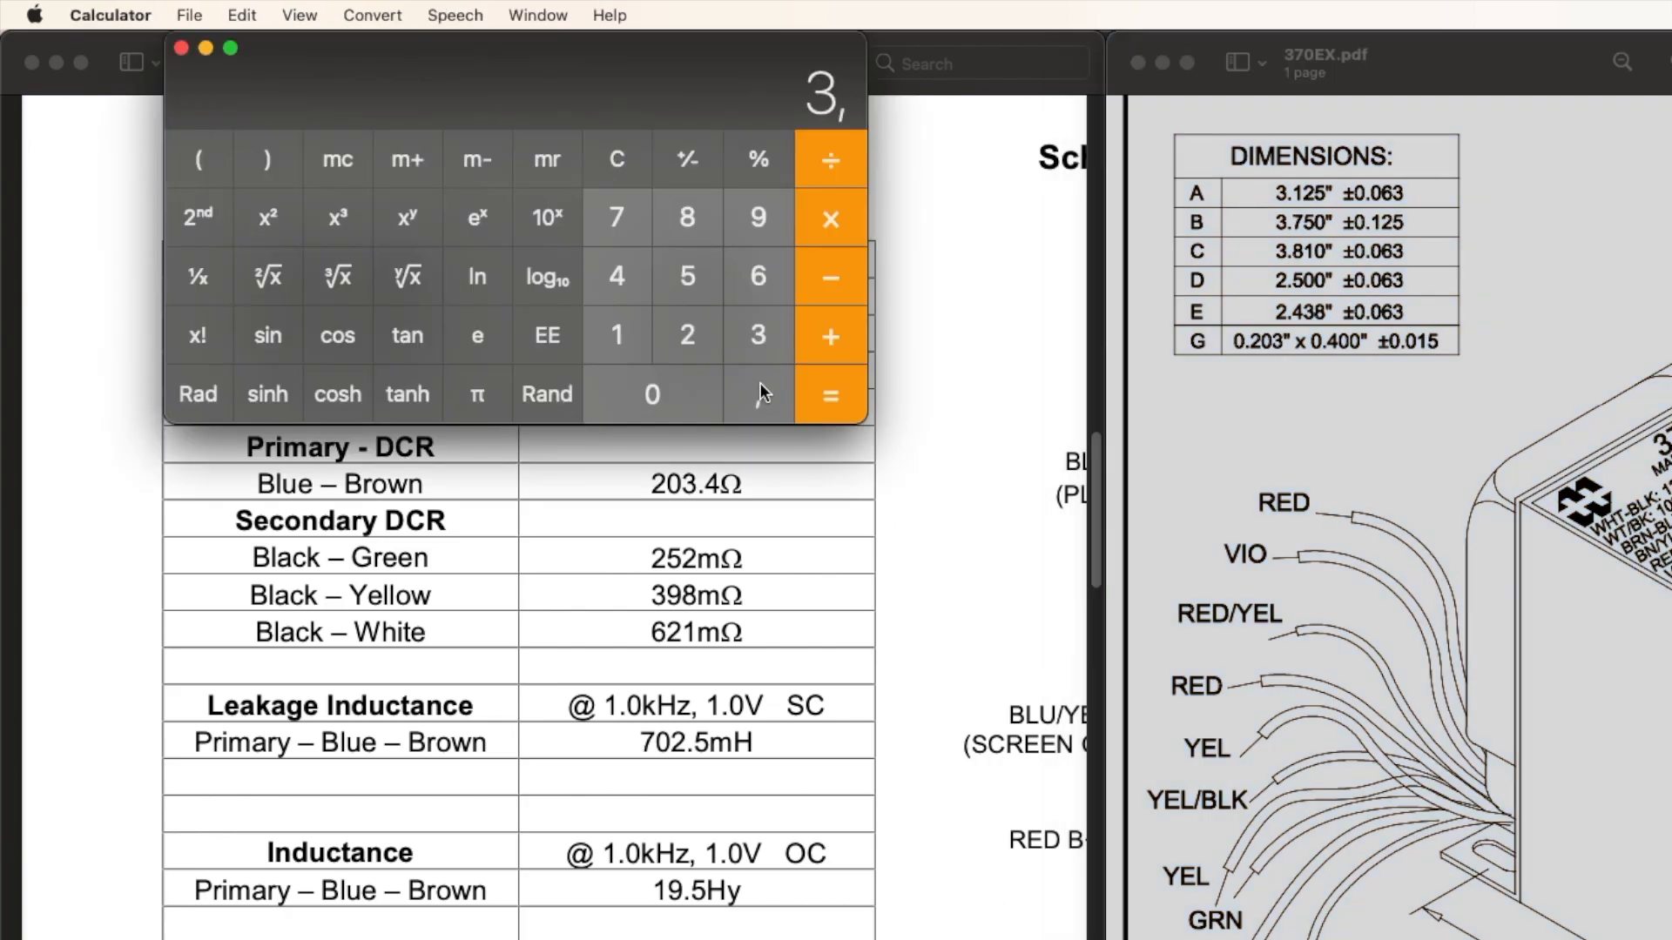
{"action": "left_click", "coordinate": [718, 231]}
{"action": "left_click", "coordinate": [640, 322]}
{"action": "left_click", "coordinate": [838, 215]}
{"action": "left_click", "coordinate": [709, 331]}
{"action": "key", "text": "comma"}
{"action": "left_click", "coordinate": [683, 281]}
{"action": "left_click", "coordinate": [641, 276]}
{"action": "left_click", "coordinate": [837, 404]}
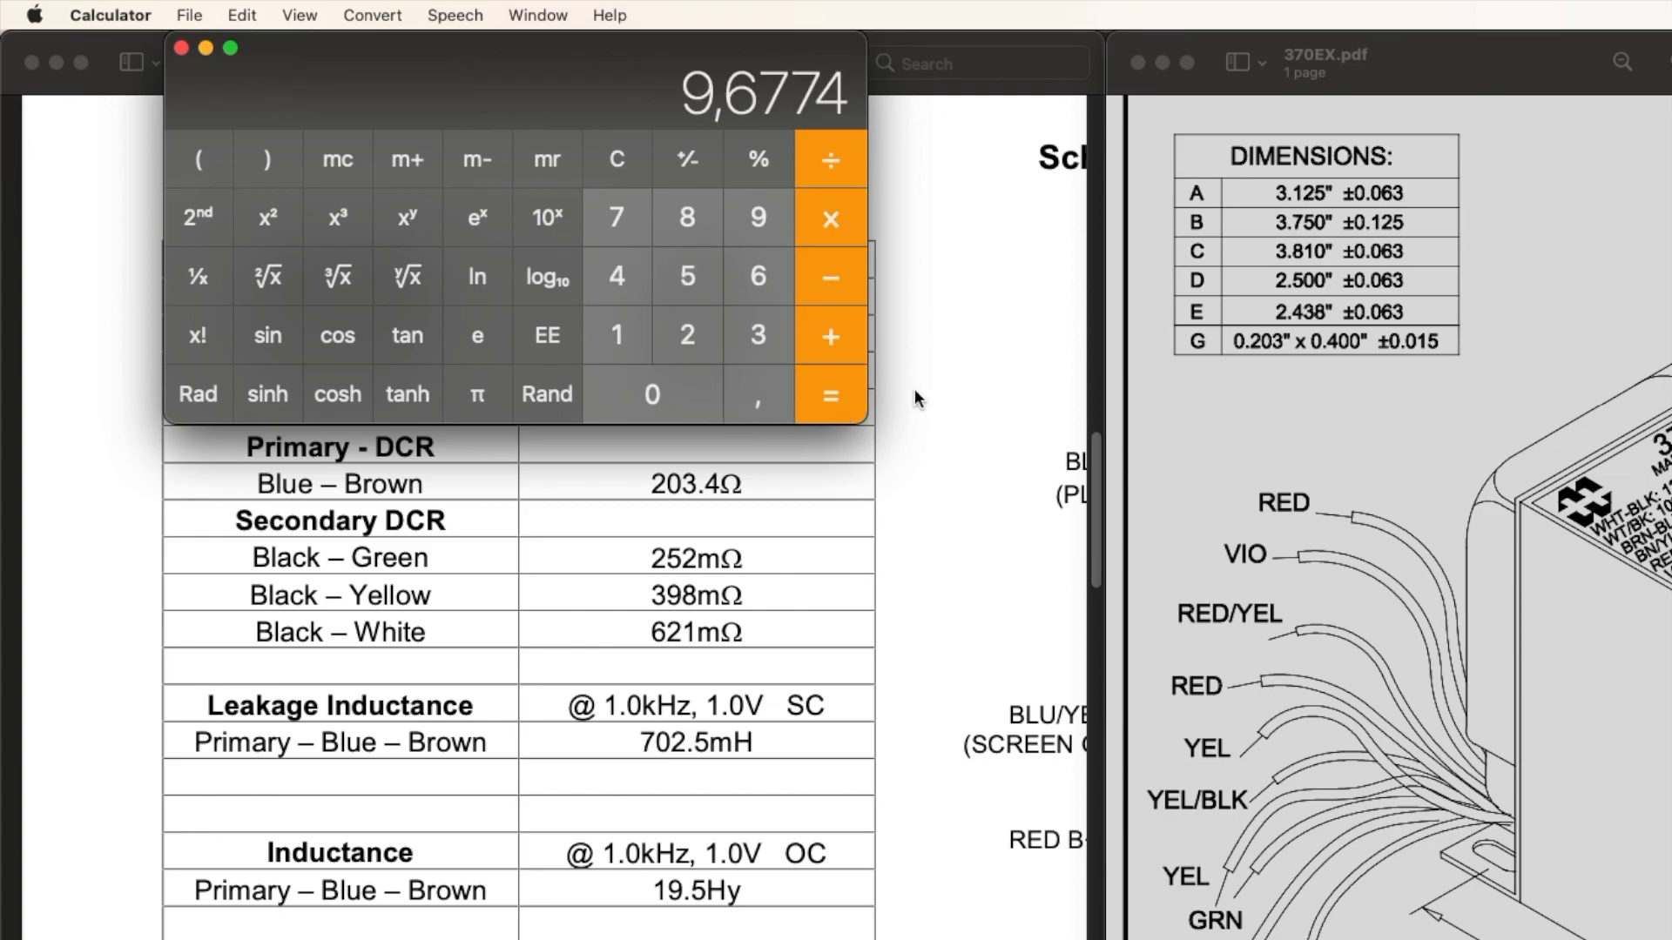
{"action": "left_click", "coordinate": [207, 49]}
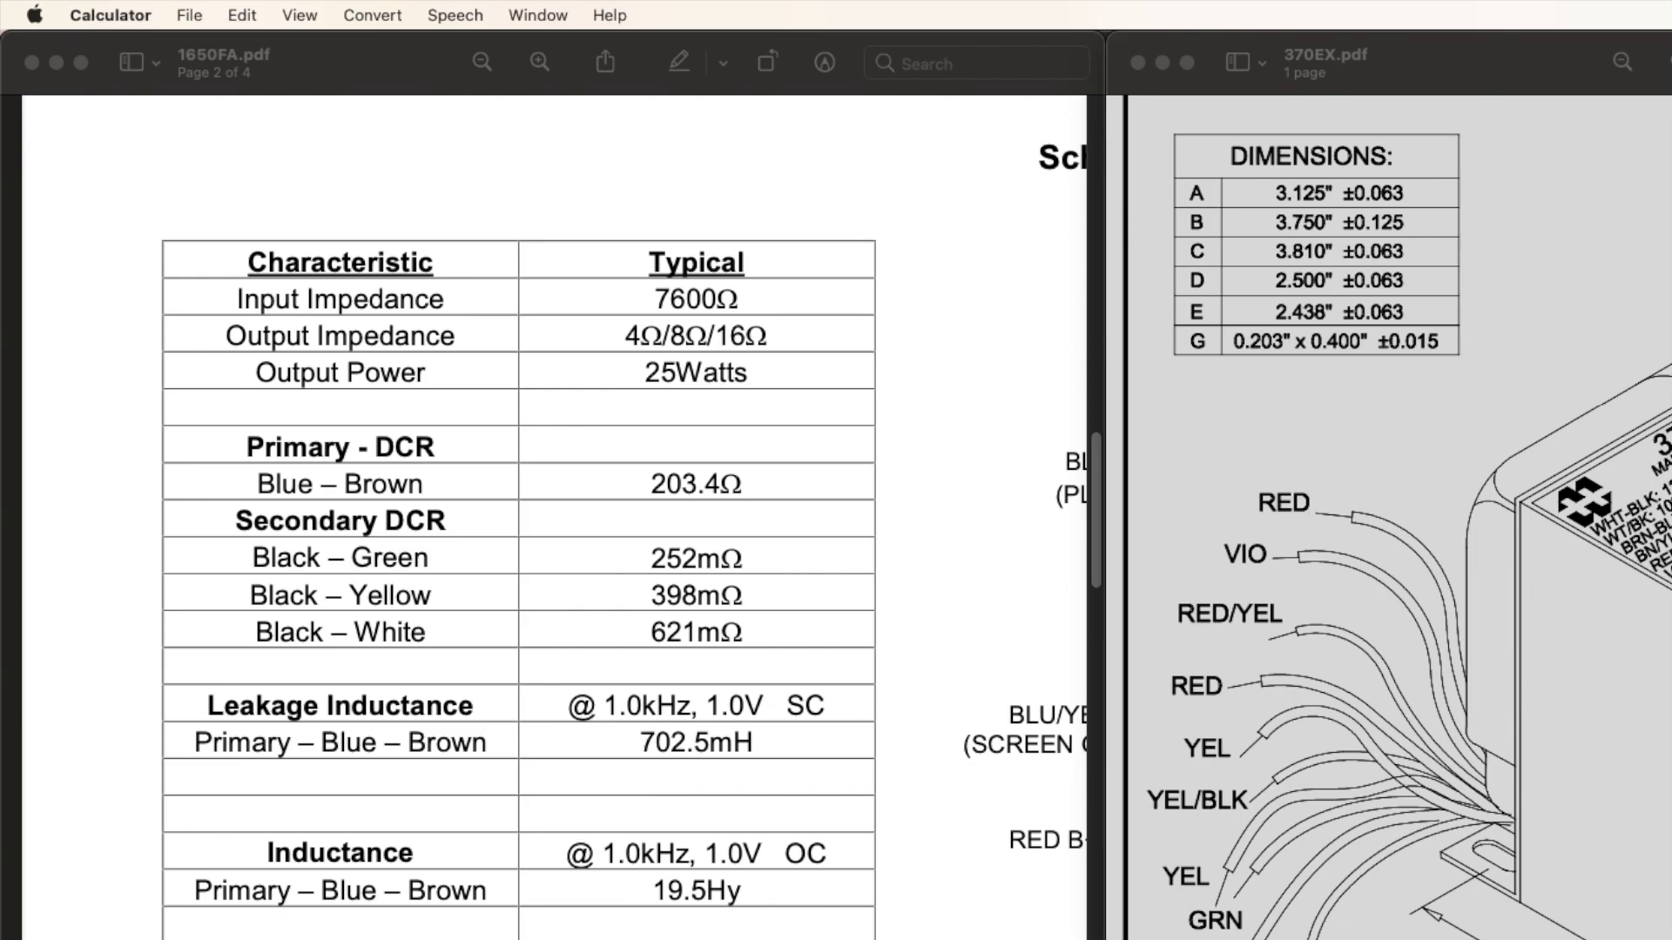
- Set the center leg width to 3,2 cm in Numbers, taking the EI-96 value from the EI-Lamination sizes sheet
{"action": "key", "text": "super+Tab"}
{"action": "left_click", "coordinate": [1641, 794]}
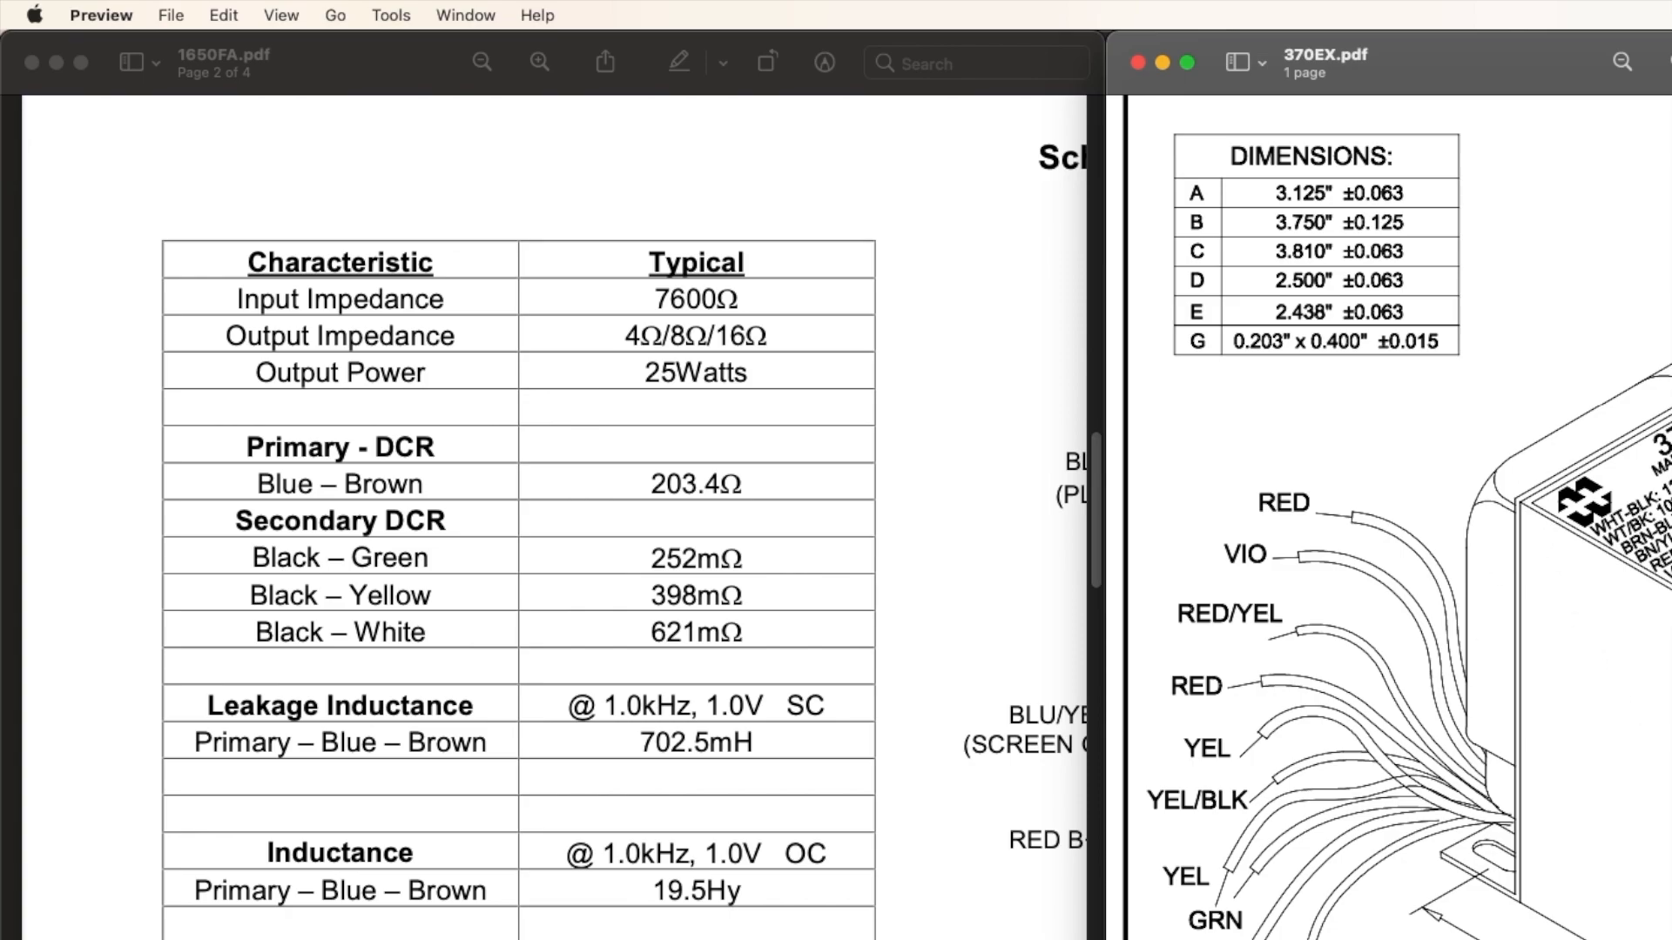
{"action": "key", "text": "super+Tab"}
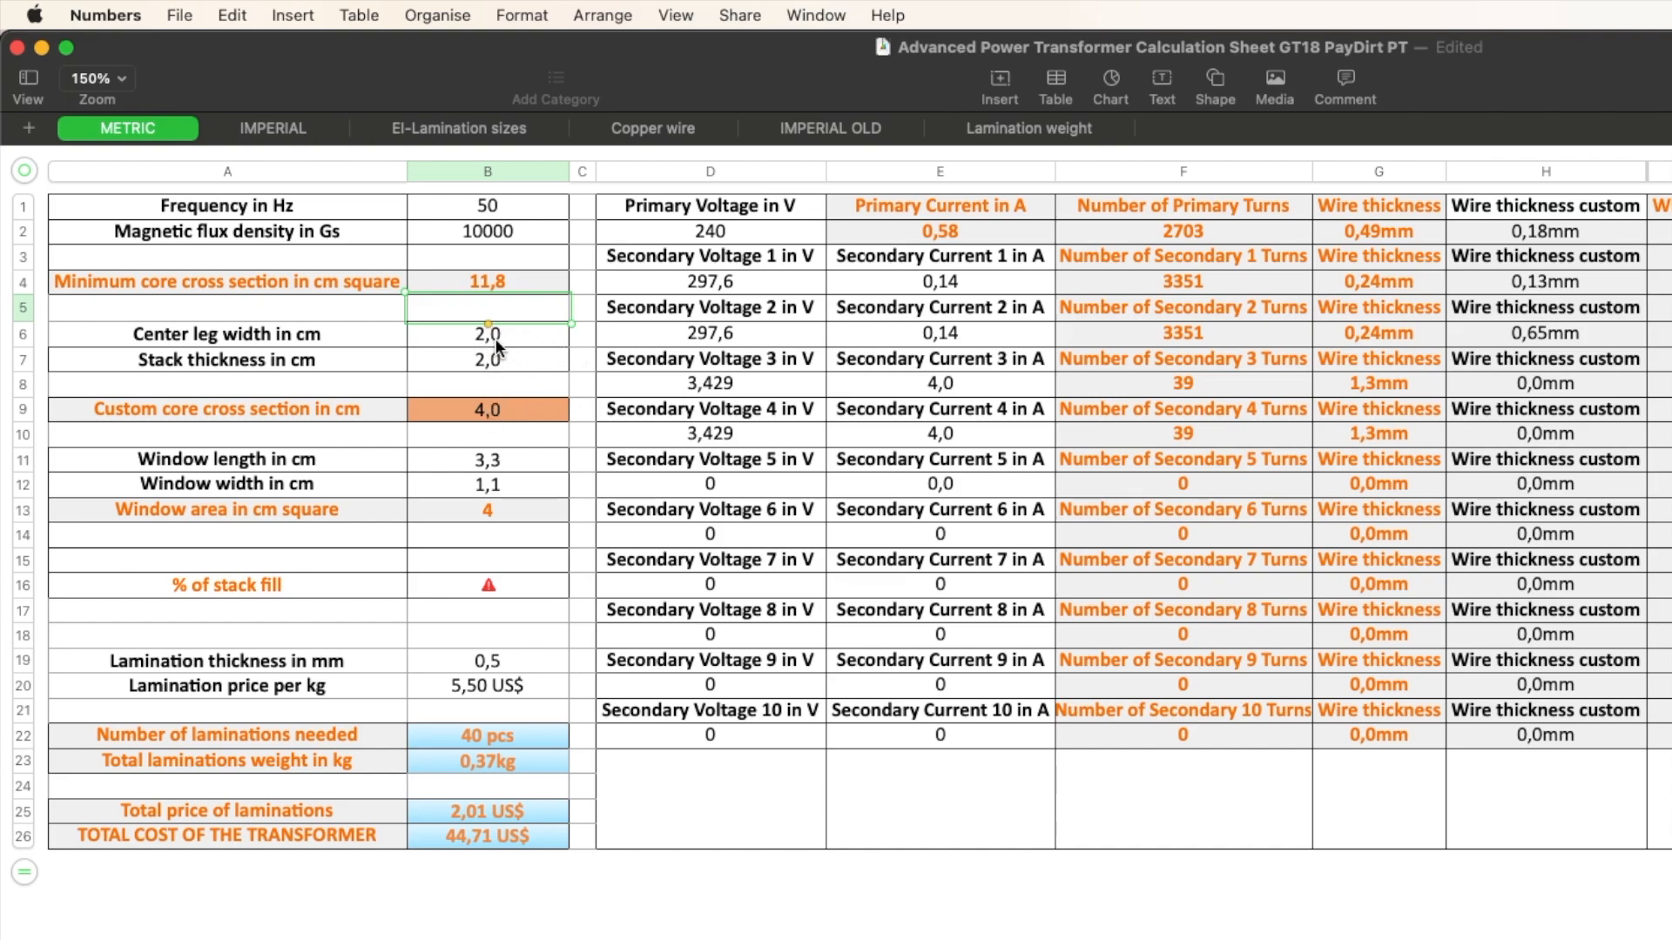
{"action": "left_click", "coordinate": [451, 127]}
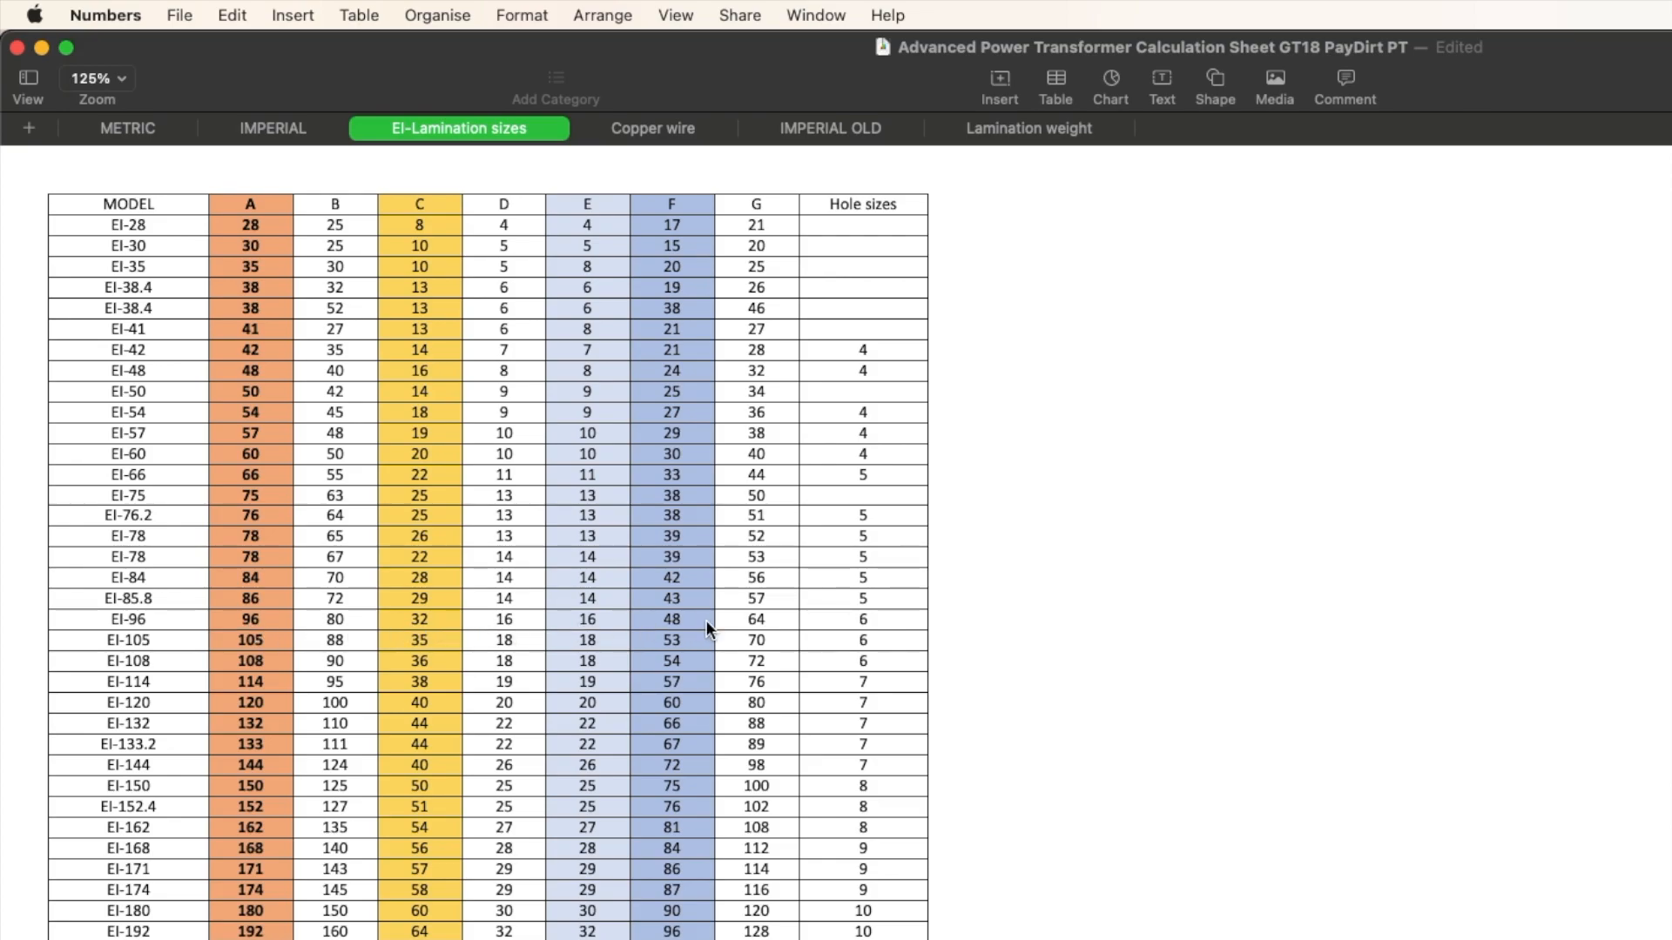
{"action": "left_click", "coordinate": [411, 617]}
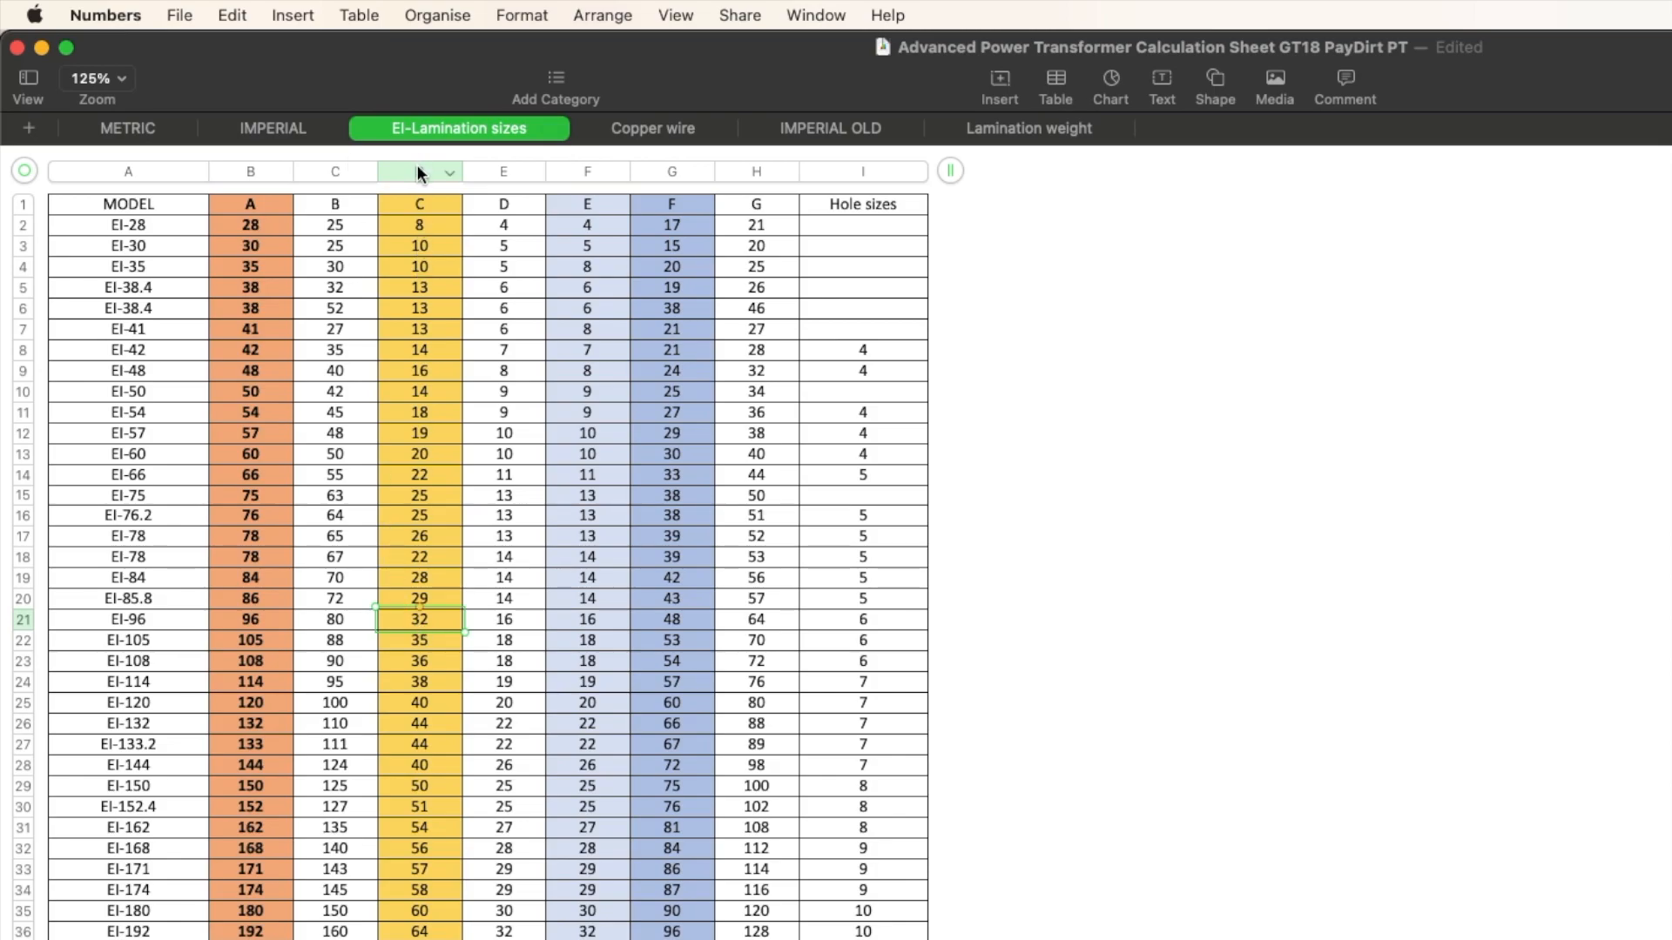
{"action": "left_click", "coordinate": [136, 130]}
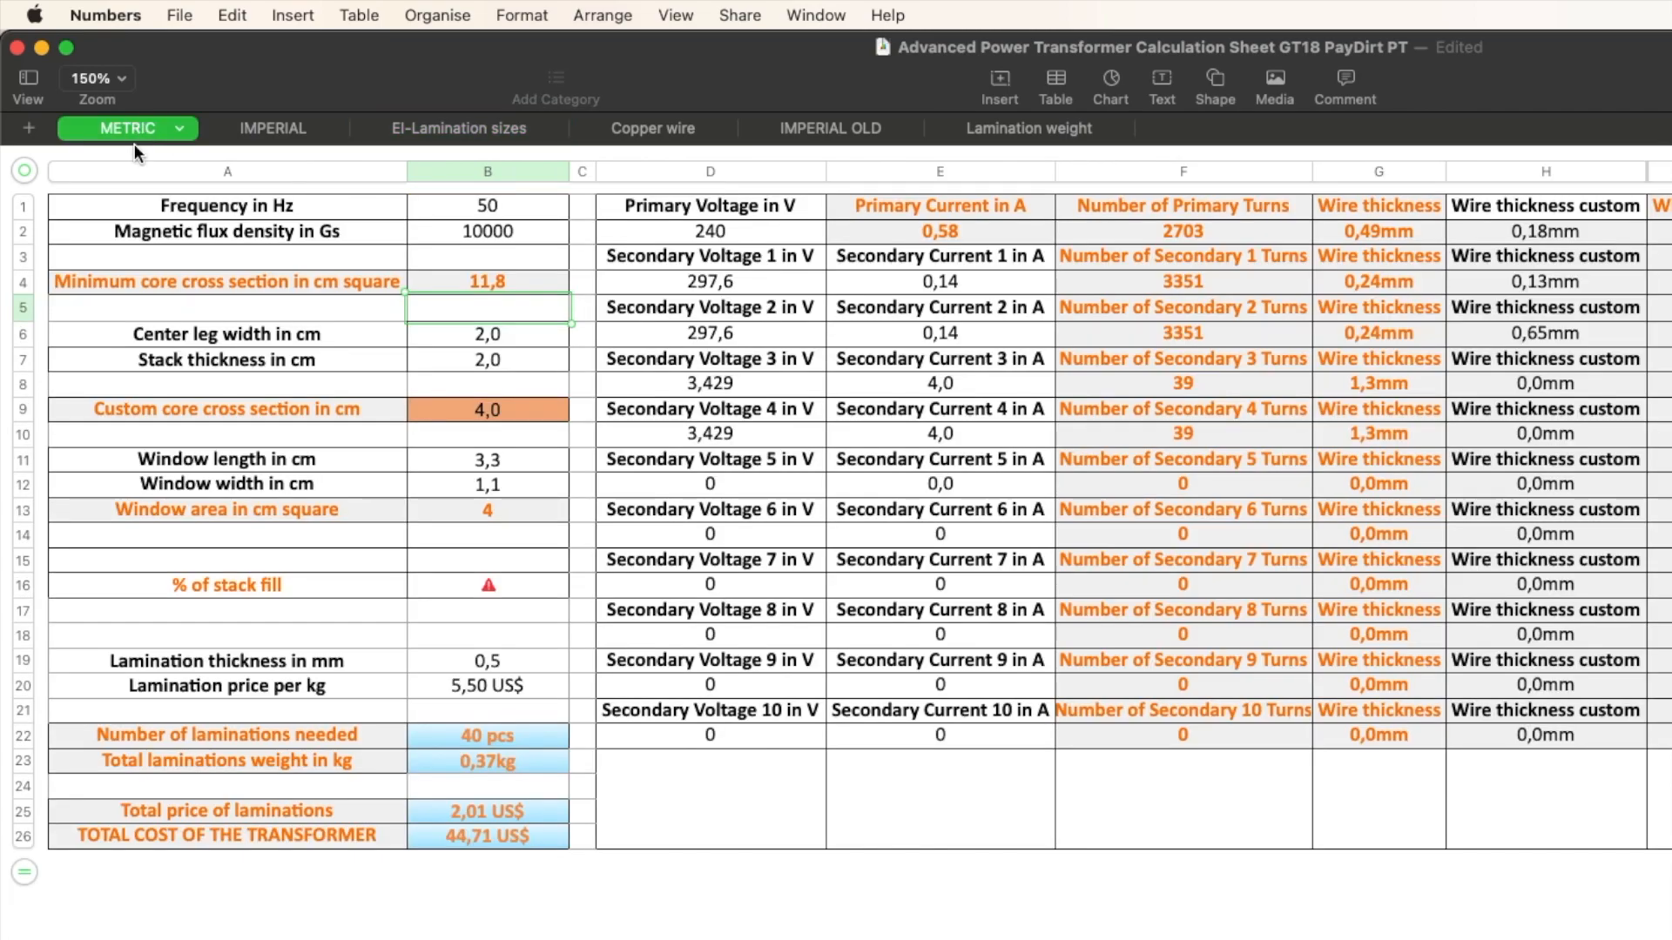
{"action": "left_click", "coordinate": [491, 342]}
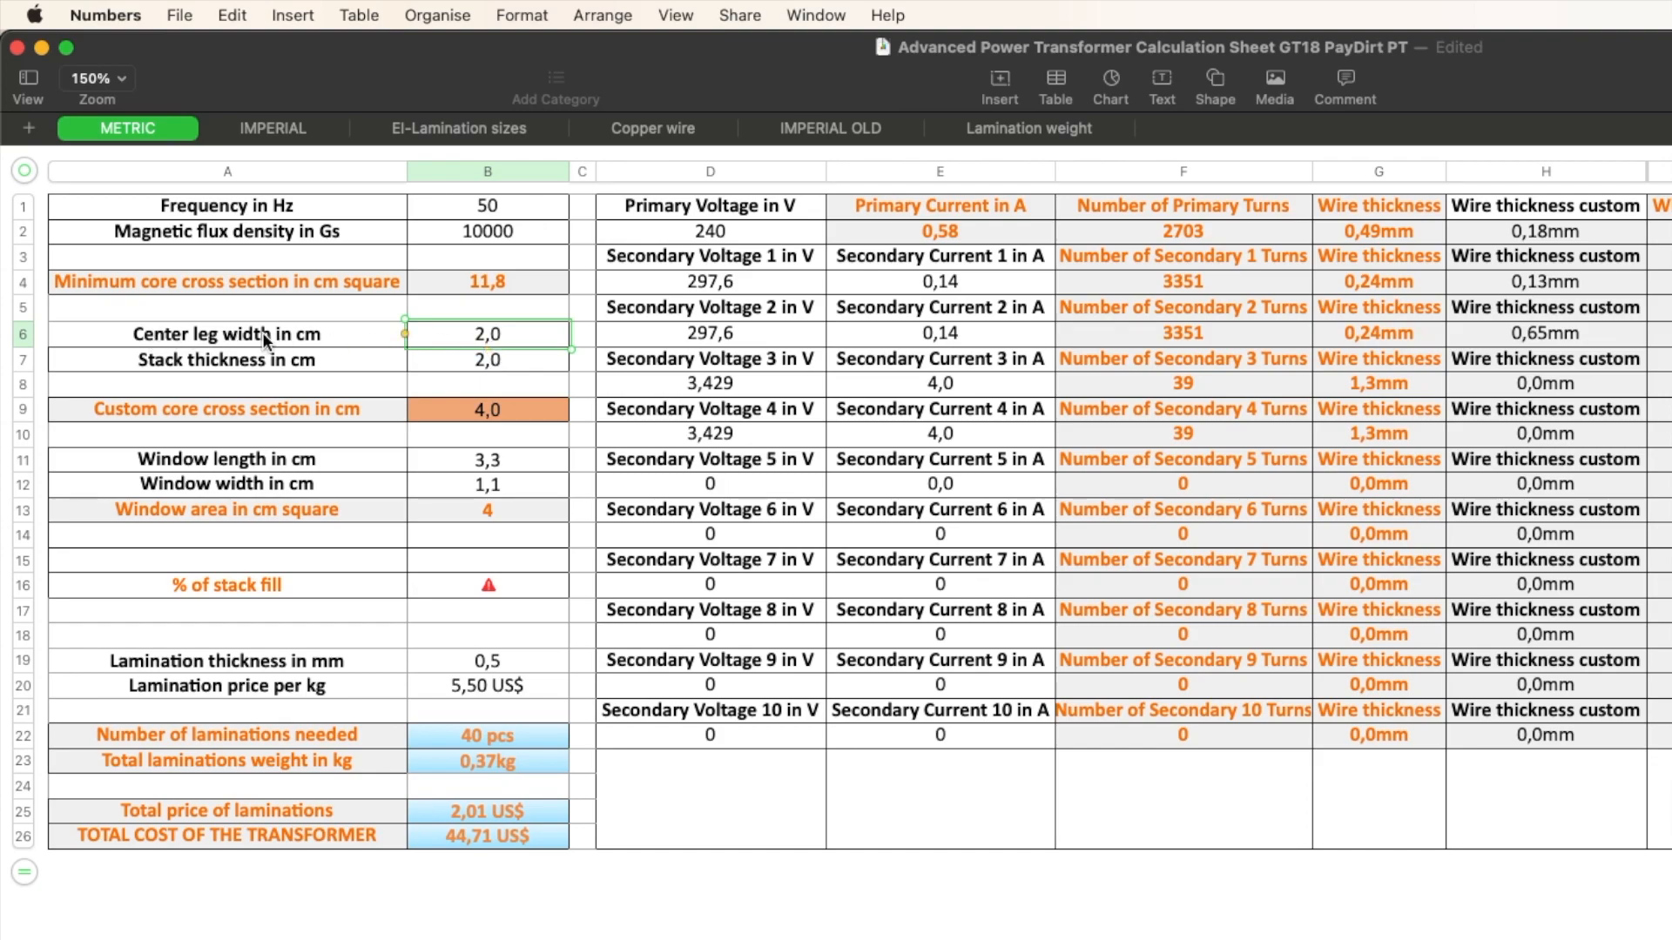
{"action": "type", "text": "3,2"}
- Set the stack thickness to 4 cm
{"action": "double_click", "coordinate": [541, 352]}
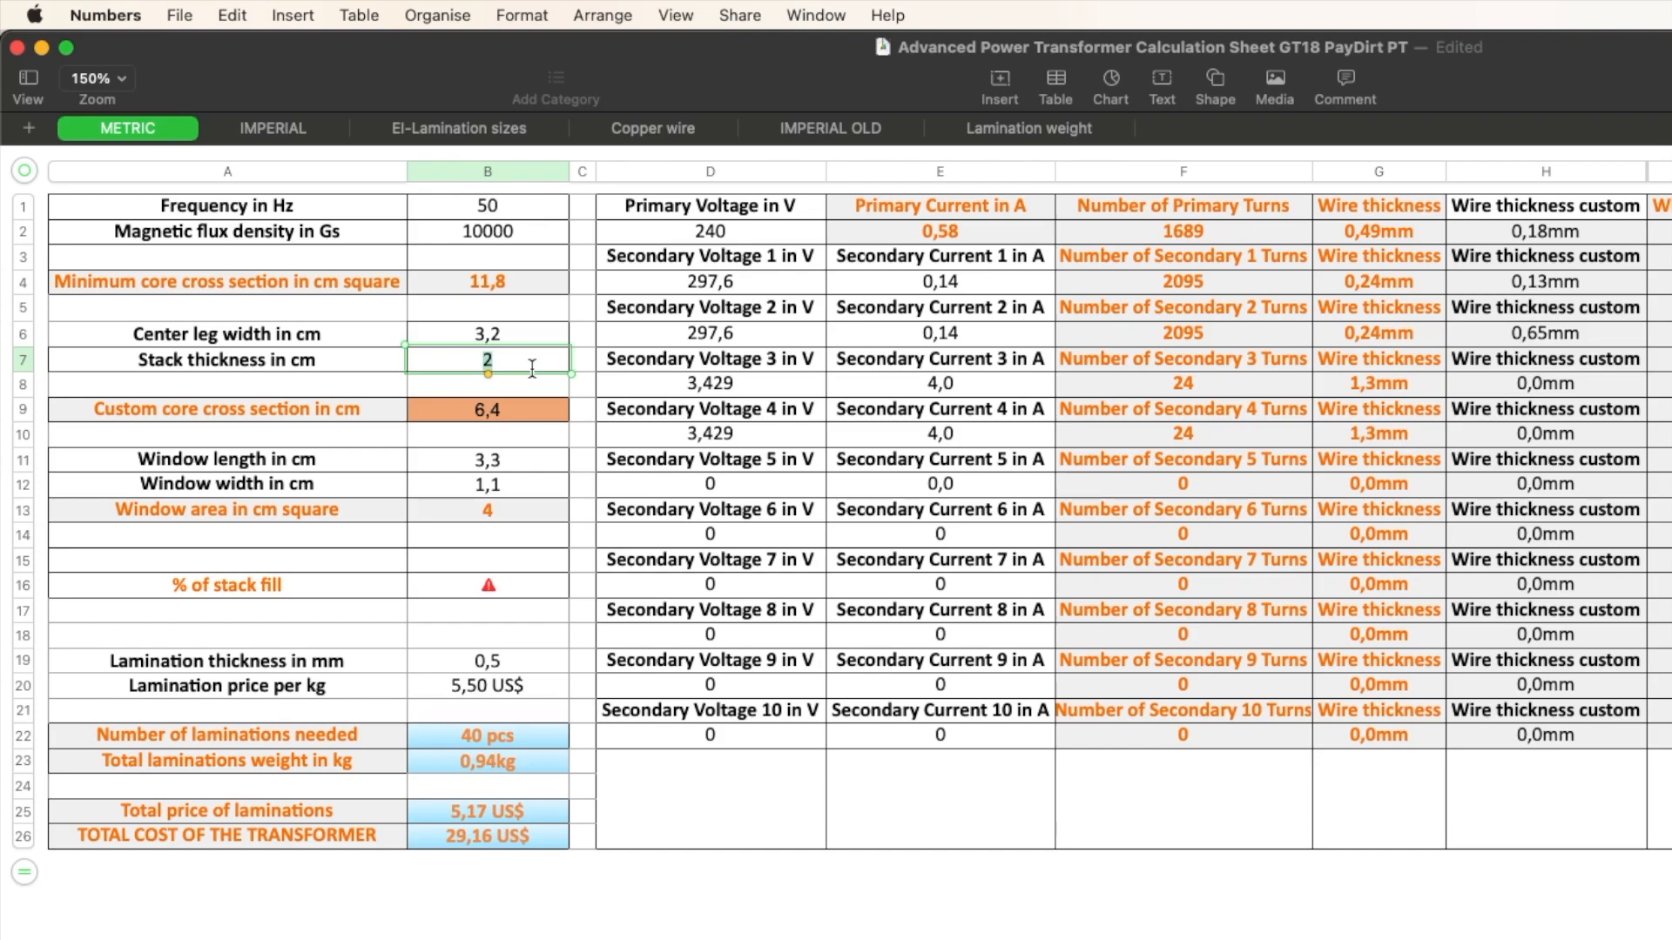
{"action": "type", "text": "3"}
{"action": "key", "text": "BackSpace"}
{"action": "type", "text": "4"}
{"action": "key", "text": "Return"}
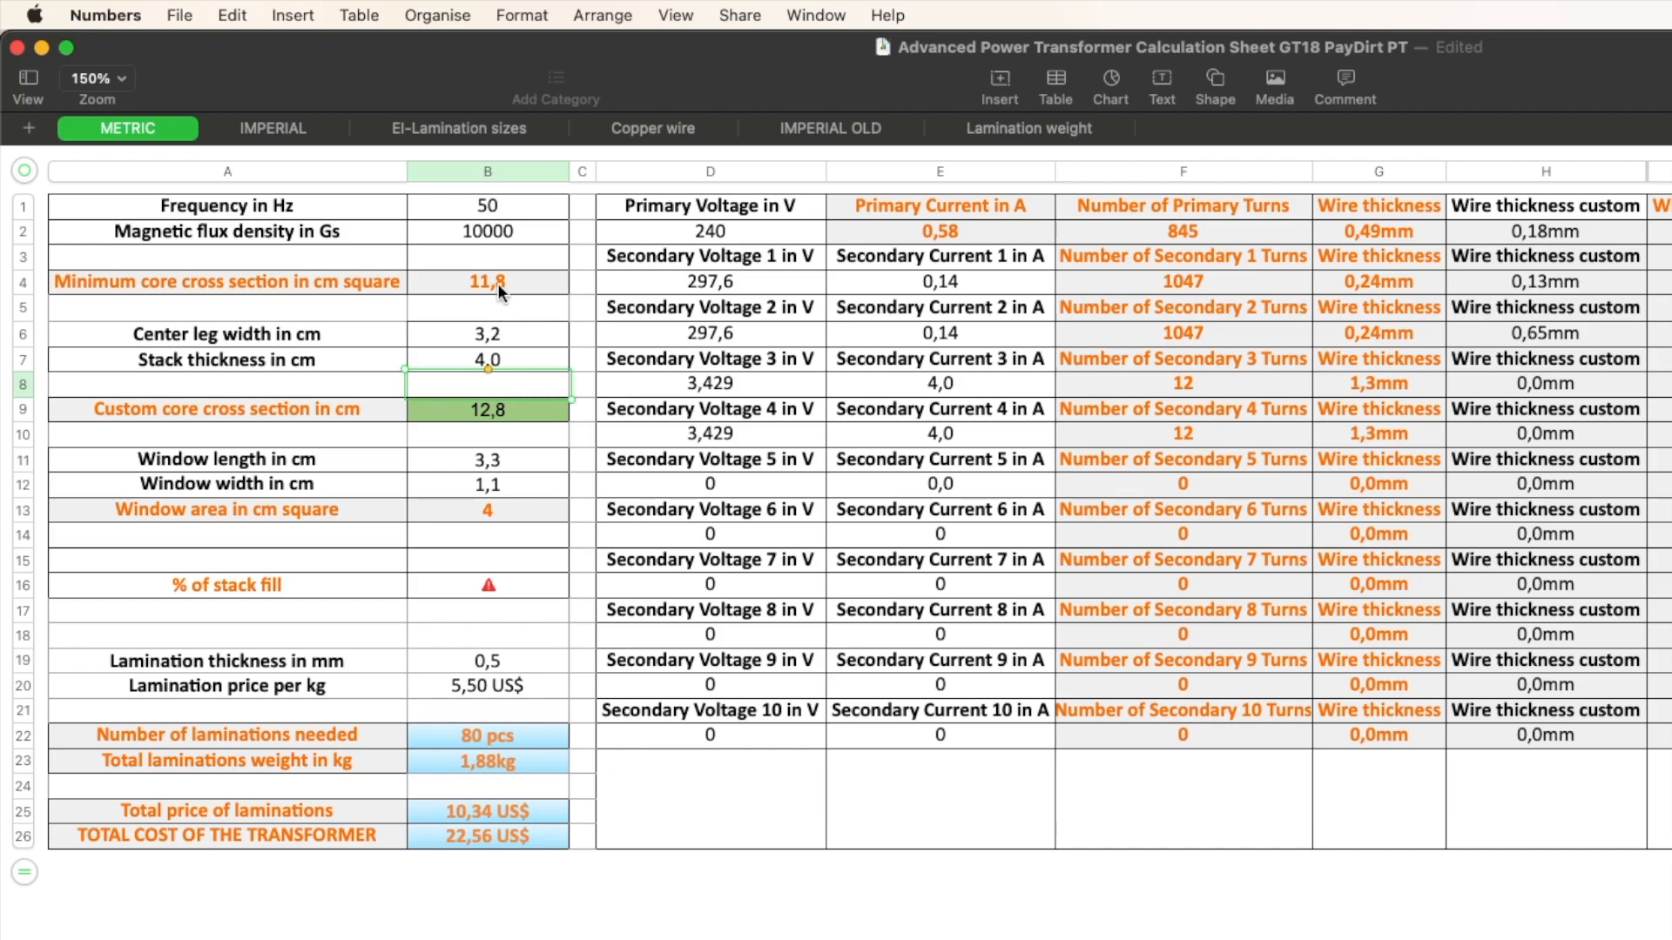
- Try a stack thickness of 3,2 cm and restore it to 4 cm
{"action": "left_click", "coordinate": [503, 359]}
{"action": "left_click", "coordinate": [503, 359]}
{"action": "key", "text": "BackSpace"}
{"action": "type", "text": "3"}
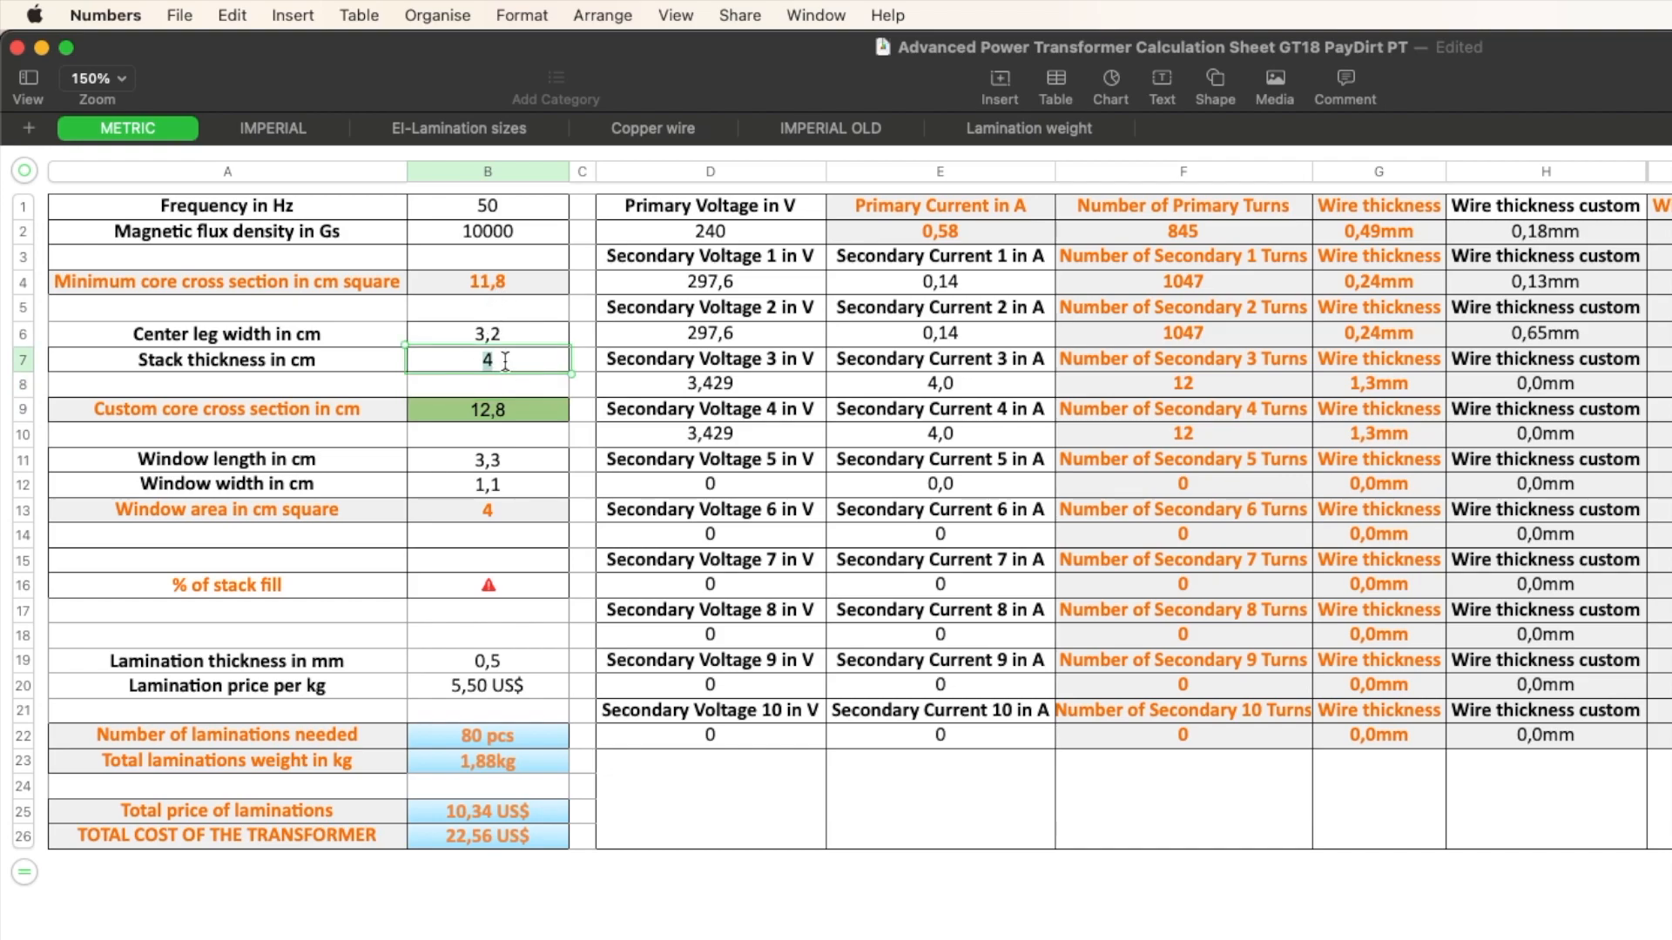
{"action": "type", "text": ",2"}
{"action": "key", "text": "Return"}
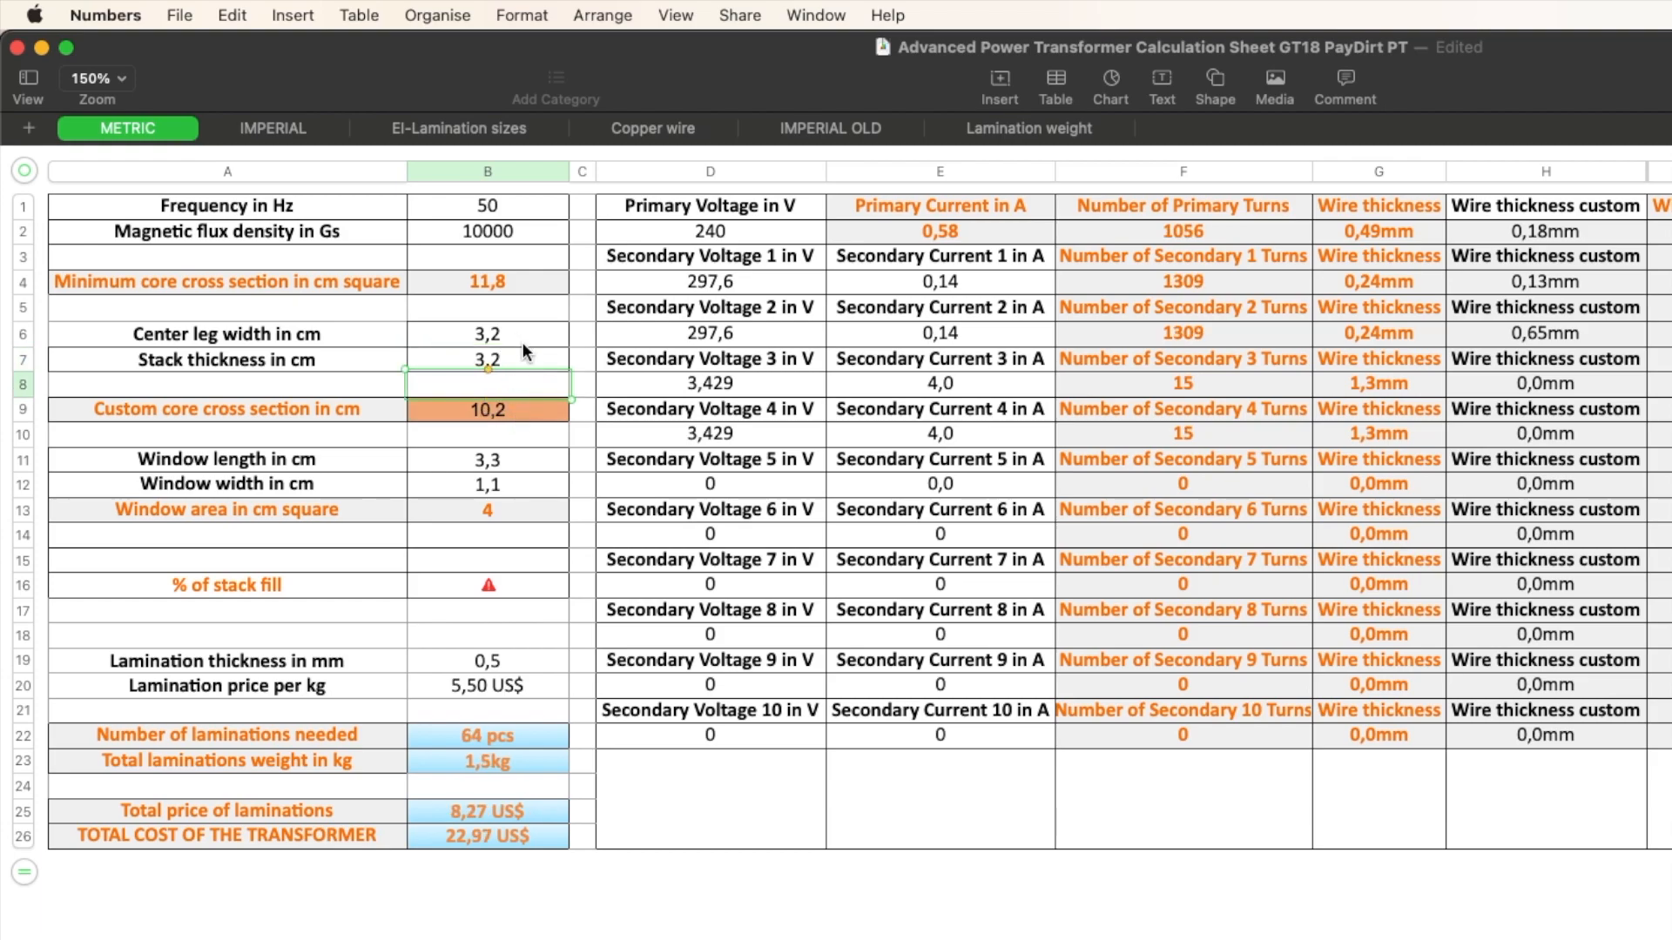
{"action": "left_click", "coordinate": [519, 358]}
{"action": "double_click", "coordinate": [518, 359]}
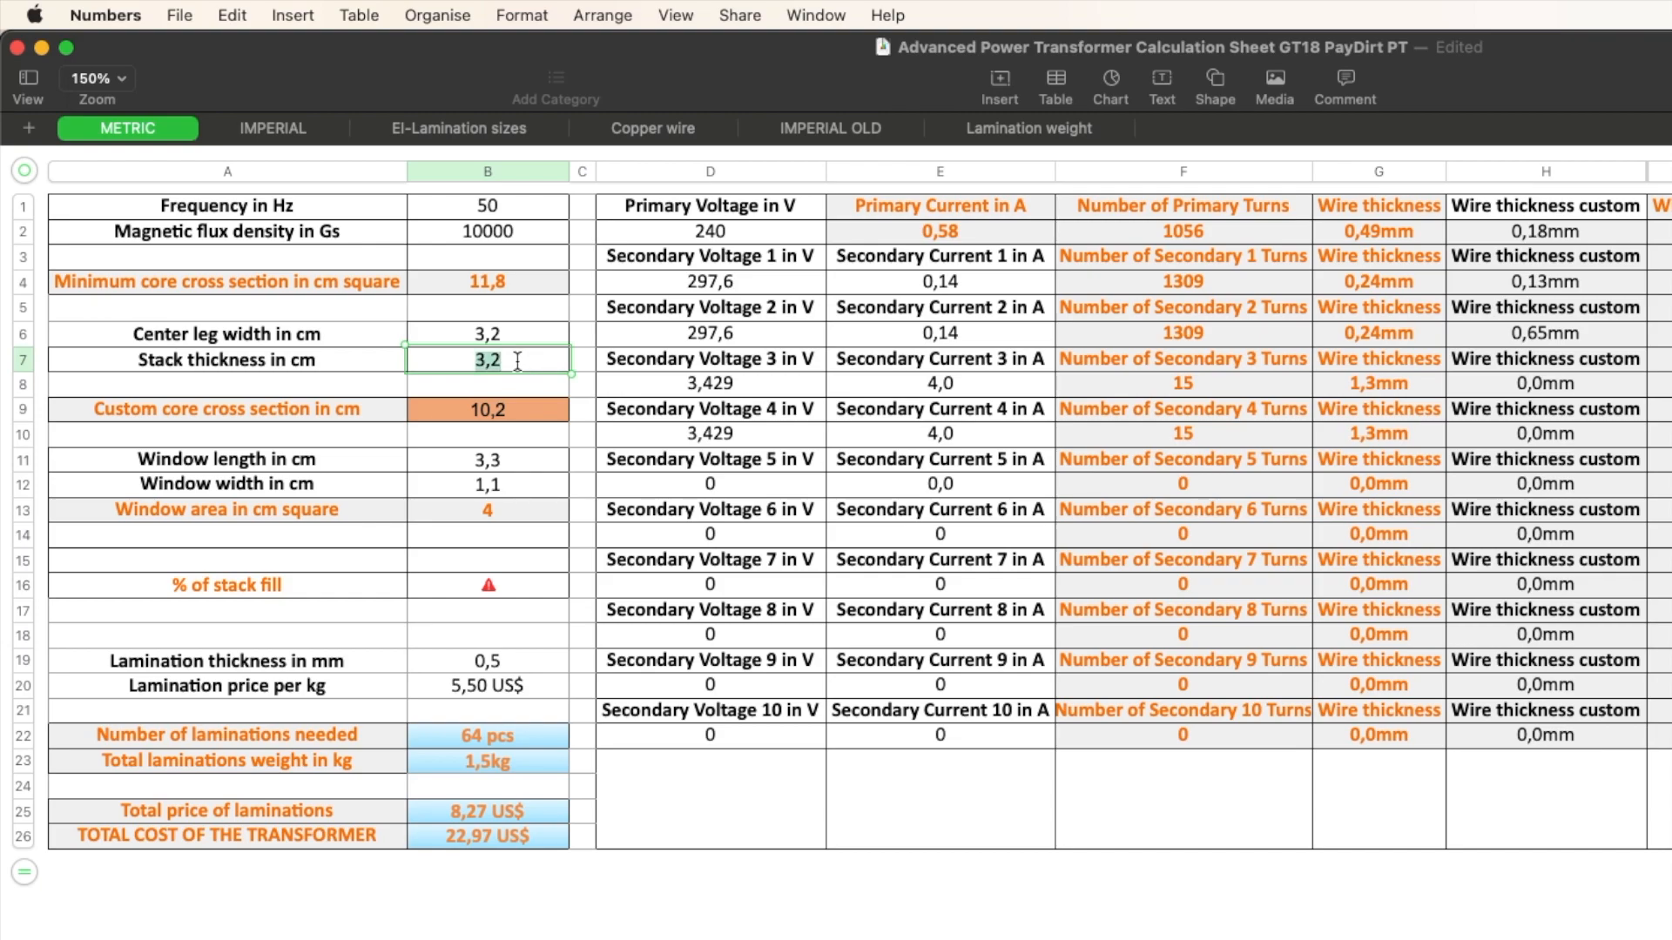
{"action": "type", "text": "4"}
{"action": "key", "text": "Return"}
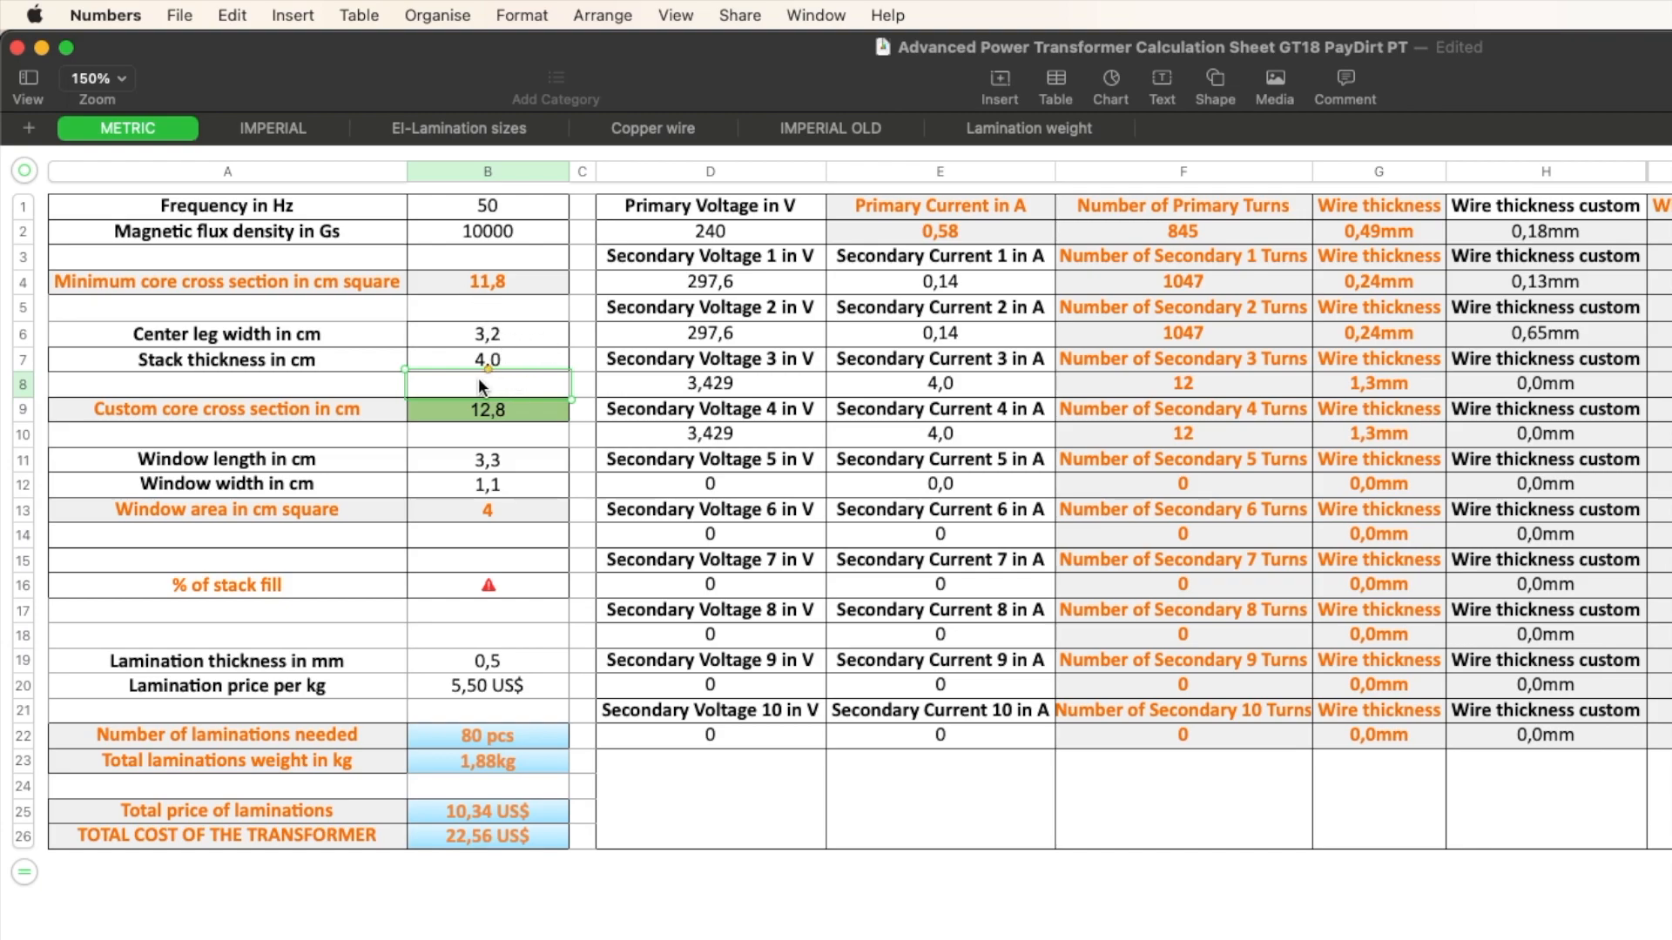
{"action": "left_click", "coordinate": [495, 434]}
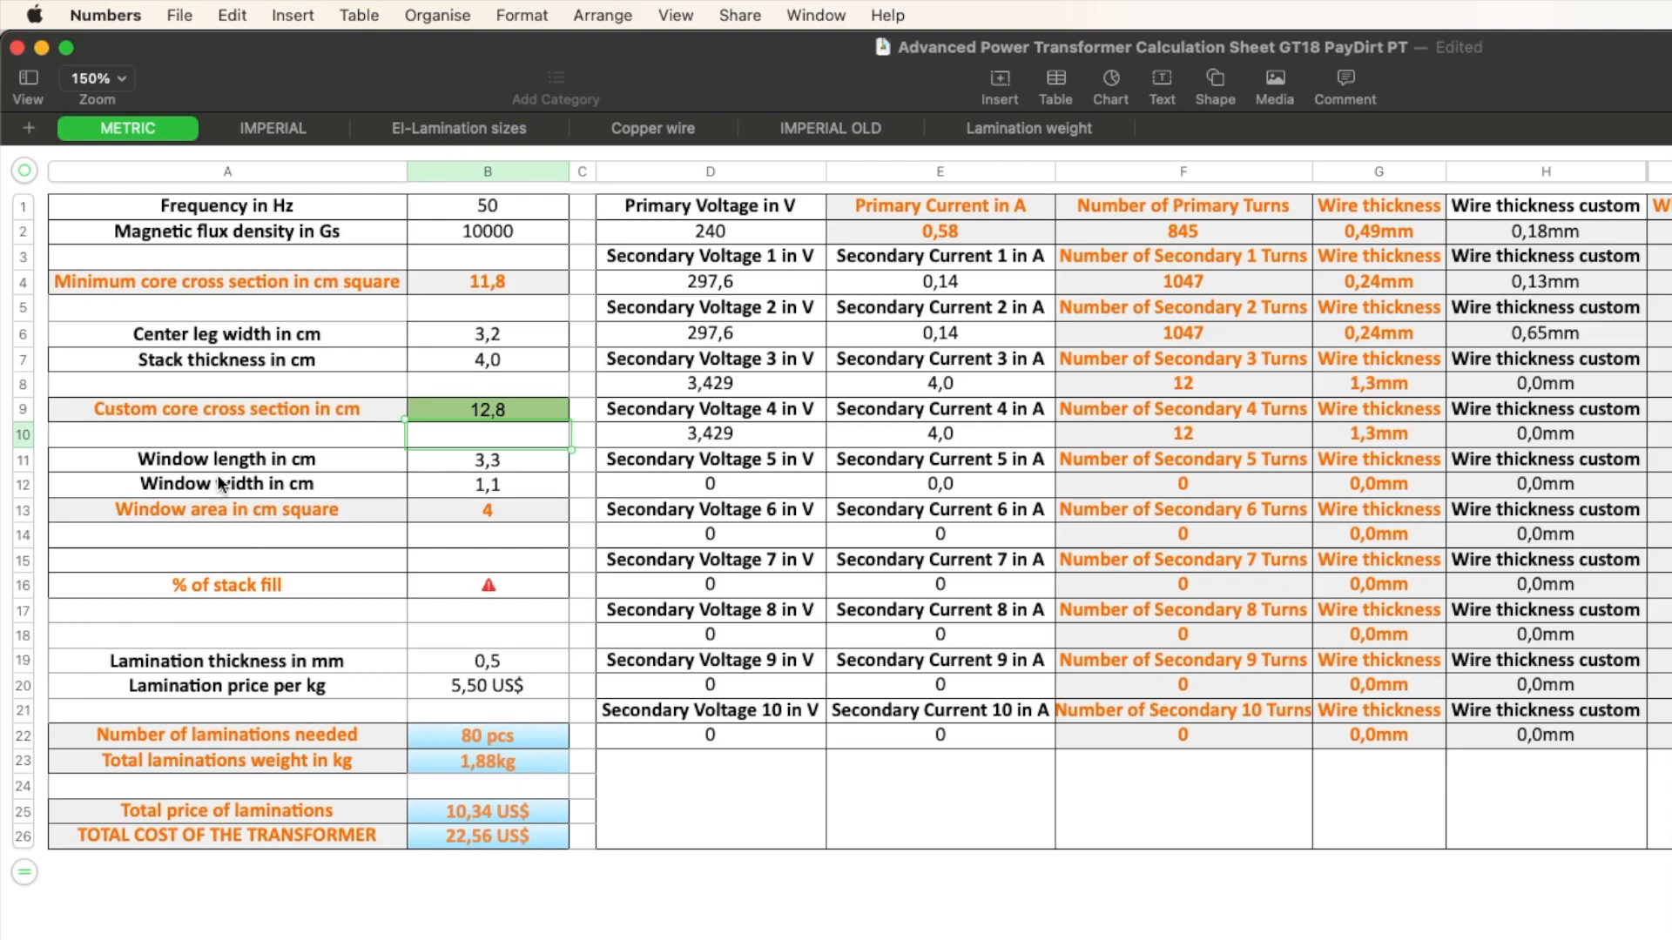
- Set the window length to 4,8 cm and the window width to 1,6 cm, using the EI-96 row of the lamination sizes
{"action": "left_click", "coordinate": [459, 131]}
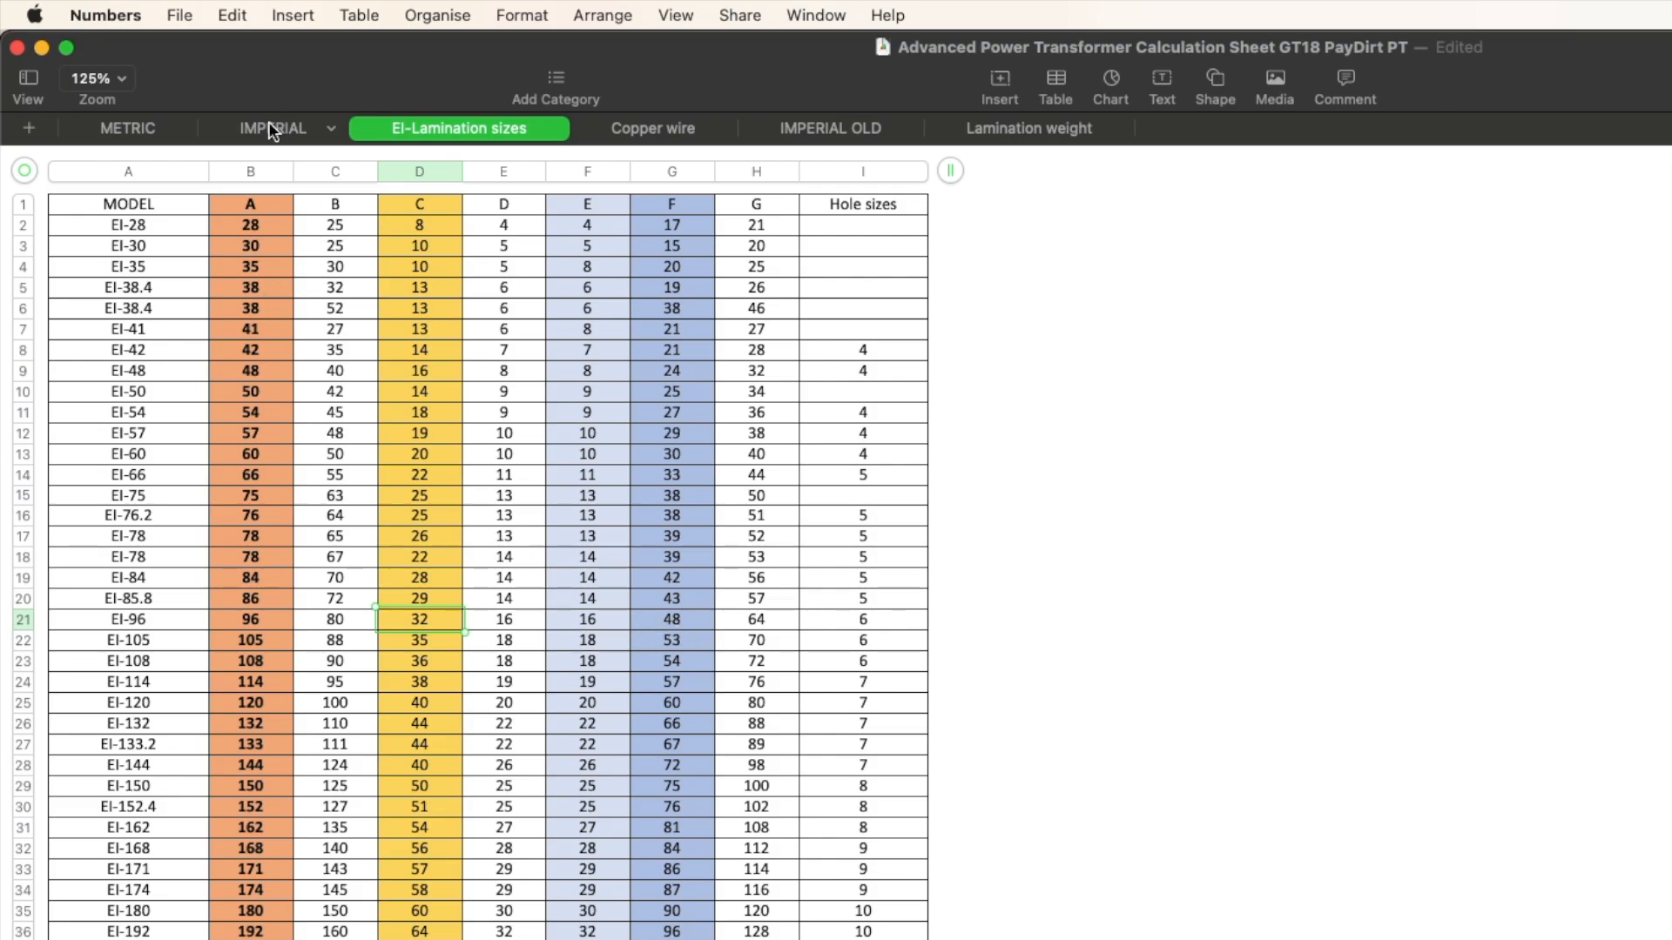
{"action": "left_click", "coordinate": [134, 131]}
{"action": "left_click", "coordinate": [488, 461]}
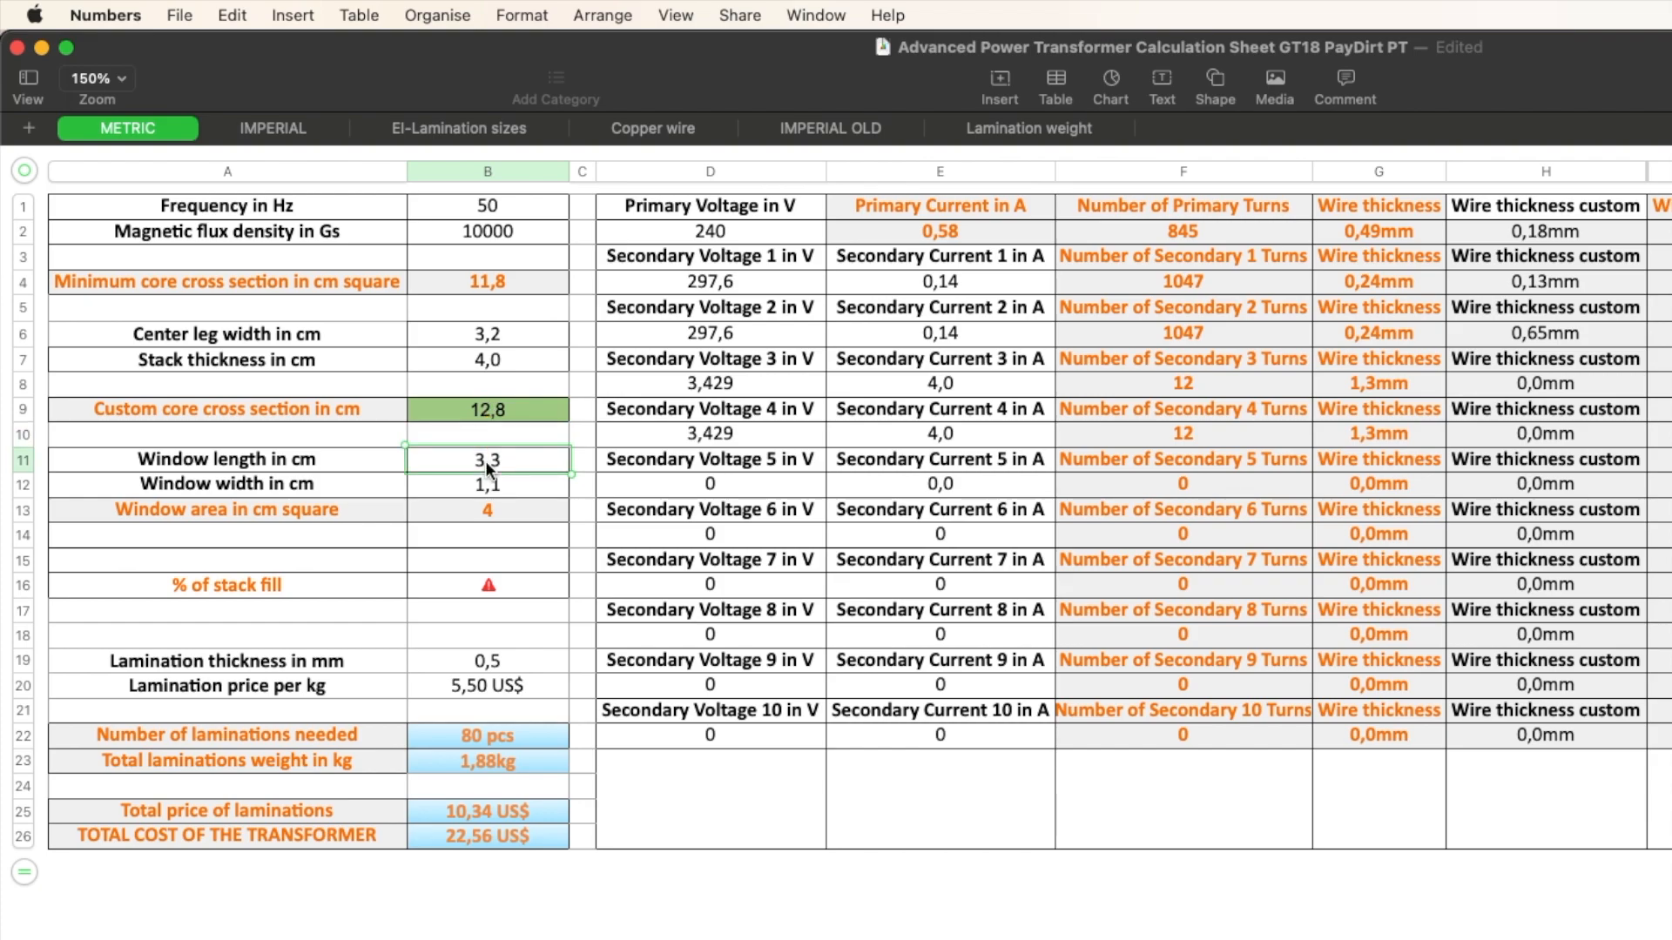
{"action": "type", "text": "4,8"}
{"action": "left_click", "coordinate": [516, 484]}
{"action": "key", "text": "Right"}
{"action": "key", "text": "BackSpace"}
{"action": "type", "text": "6"}
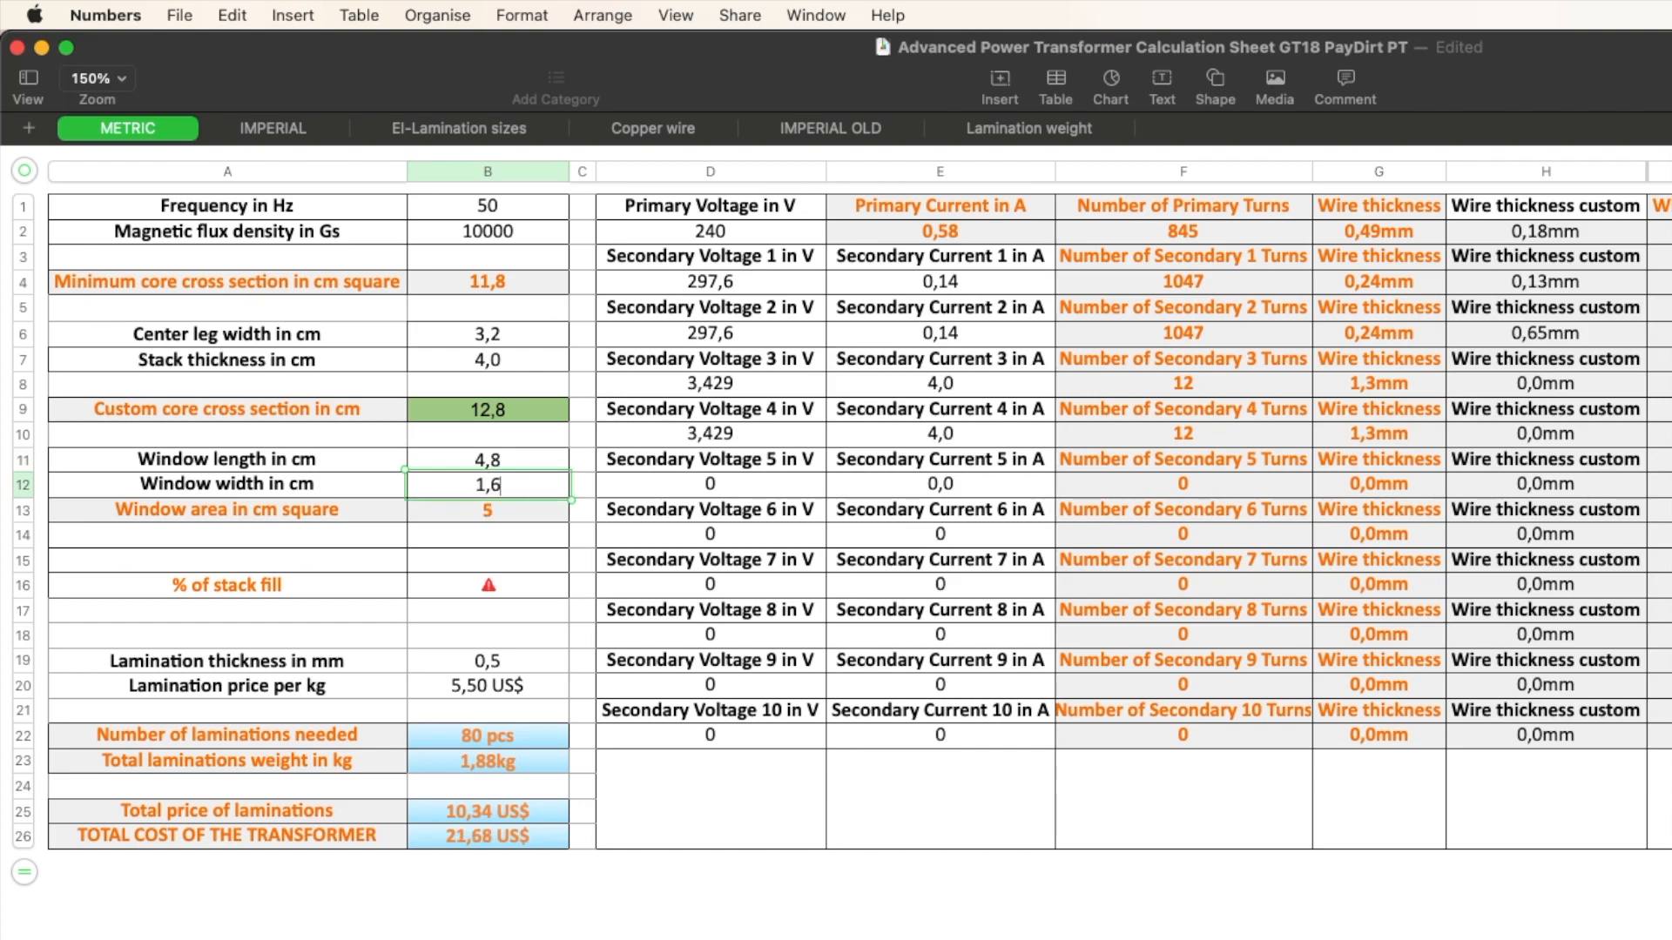
{"action": "left_click", "coordinate": [526, 458]}
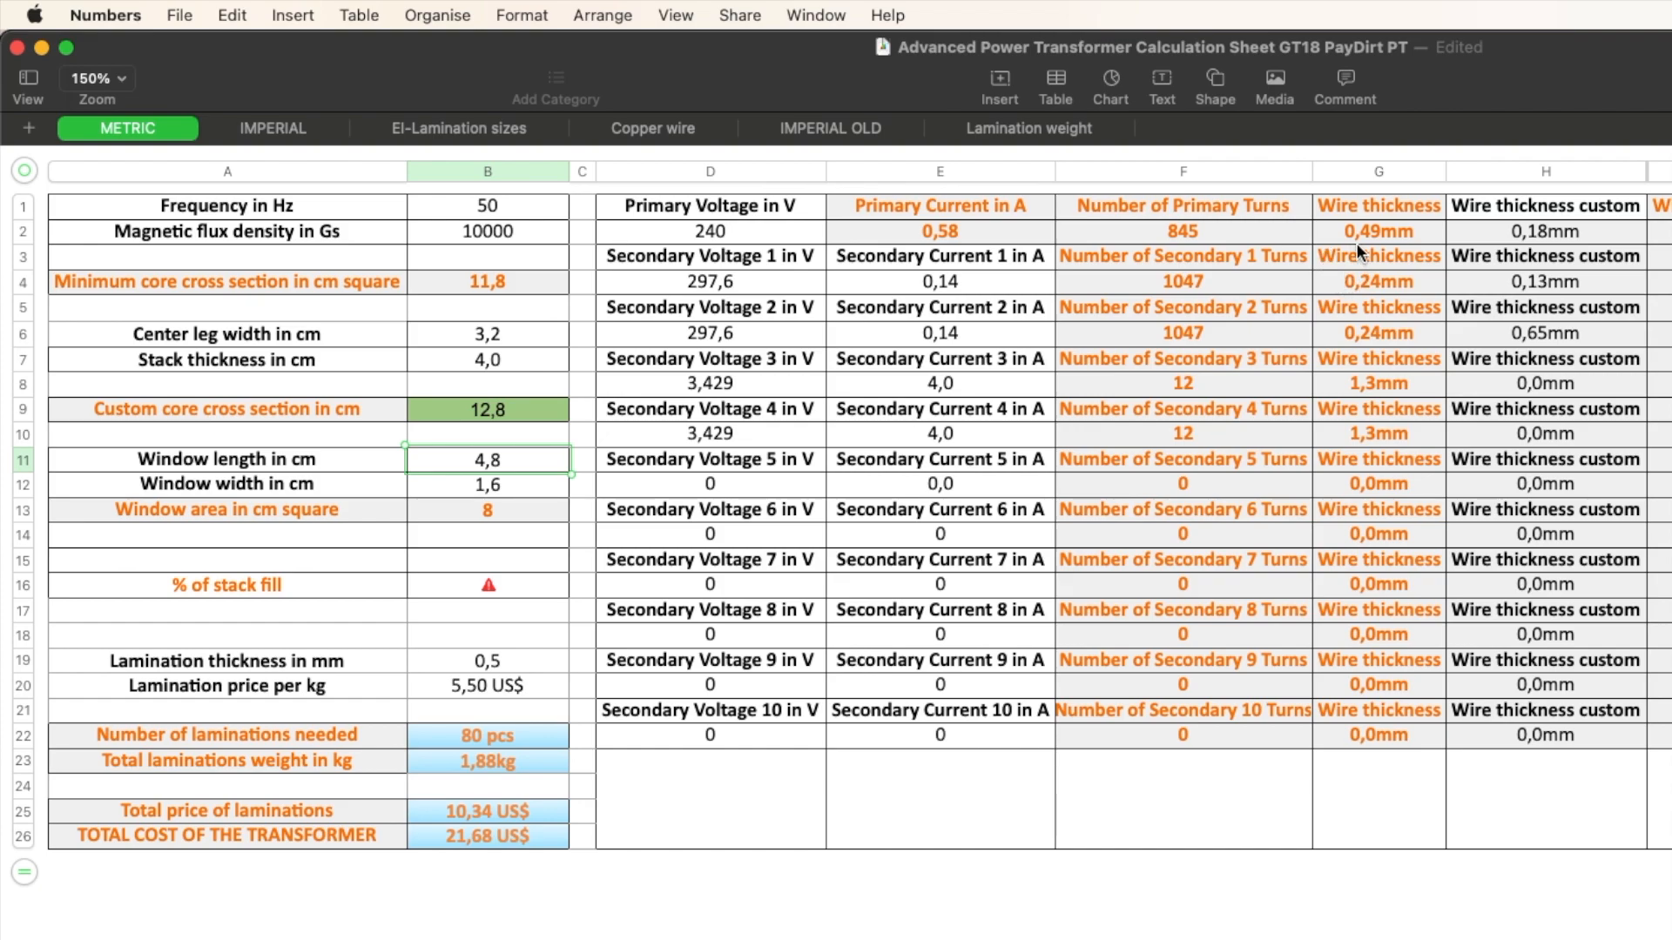
- Set the custom wire thickness of the primary winding to 0,5 mm
{"action": "left_click", "coordinate": [1554, 232]}
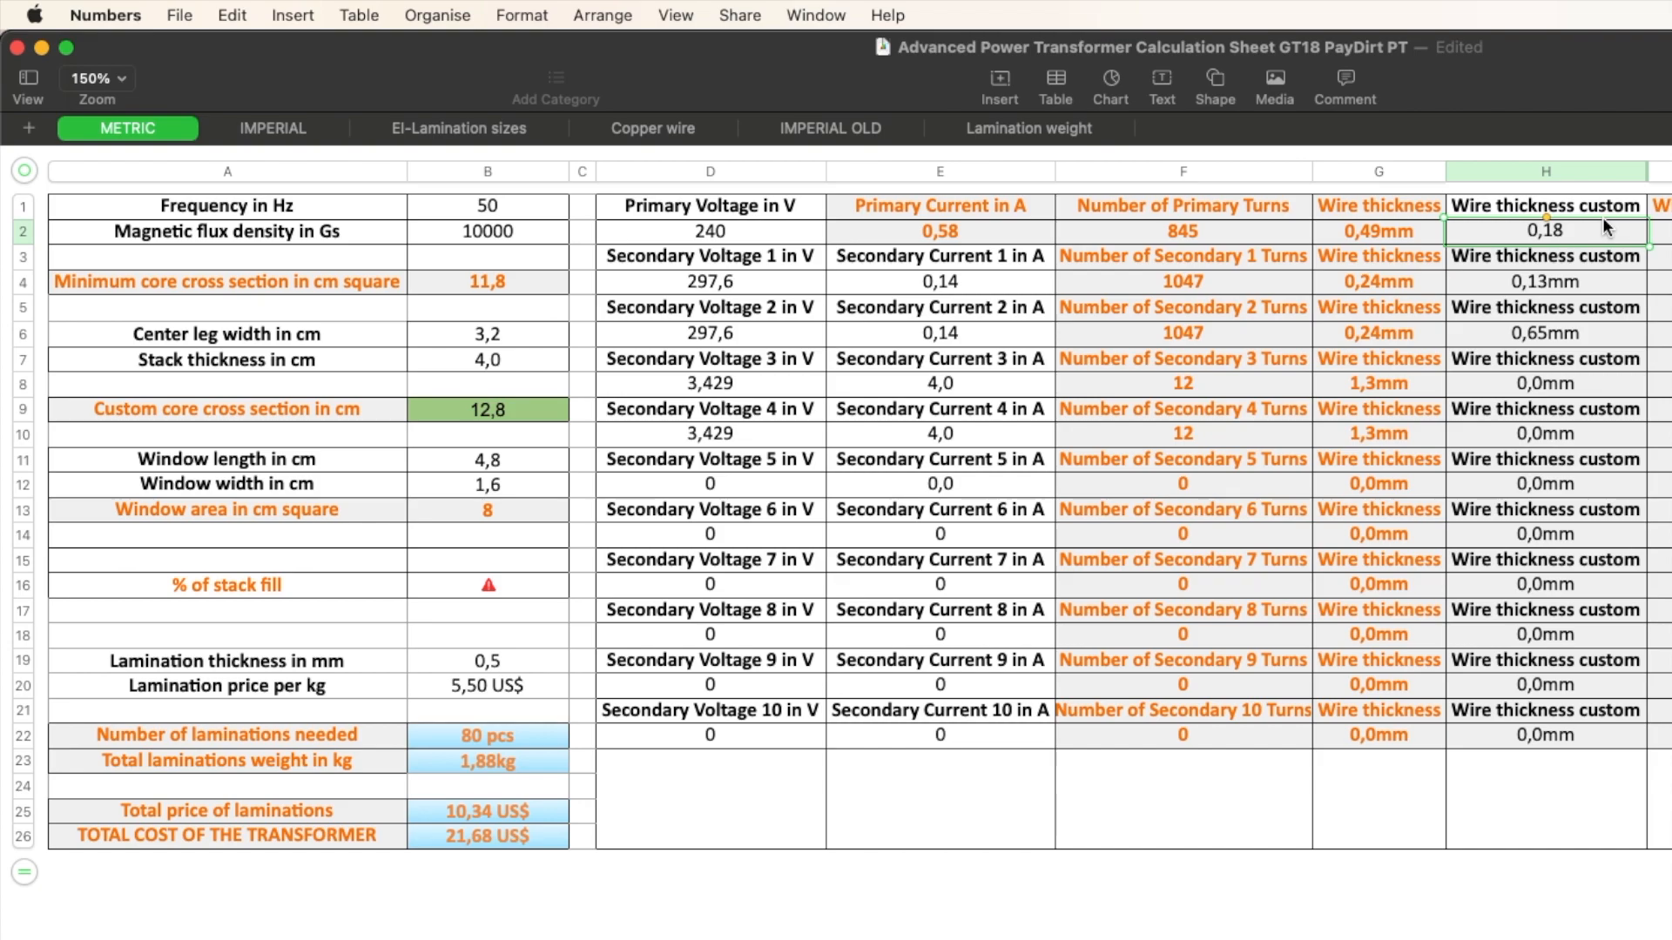
{"action": "key", "text": "BackSpace"}
{"action": "key", "text": "BackSpace"}
{"action": "key", "text": "BackSpace"}
{"action": "type", "text": ",5"}
{"action": "left_click", "coordinate": [1622, 281]}
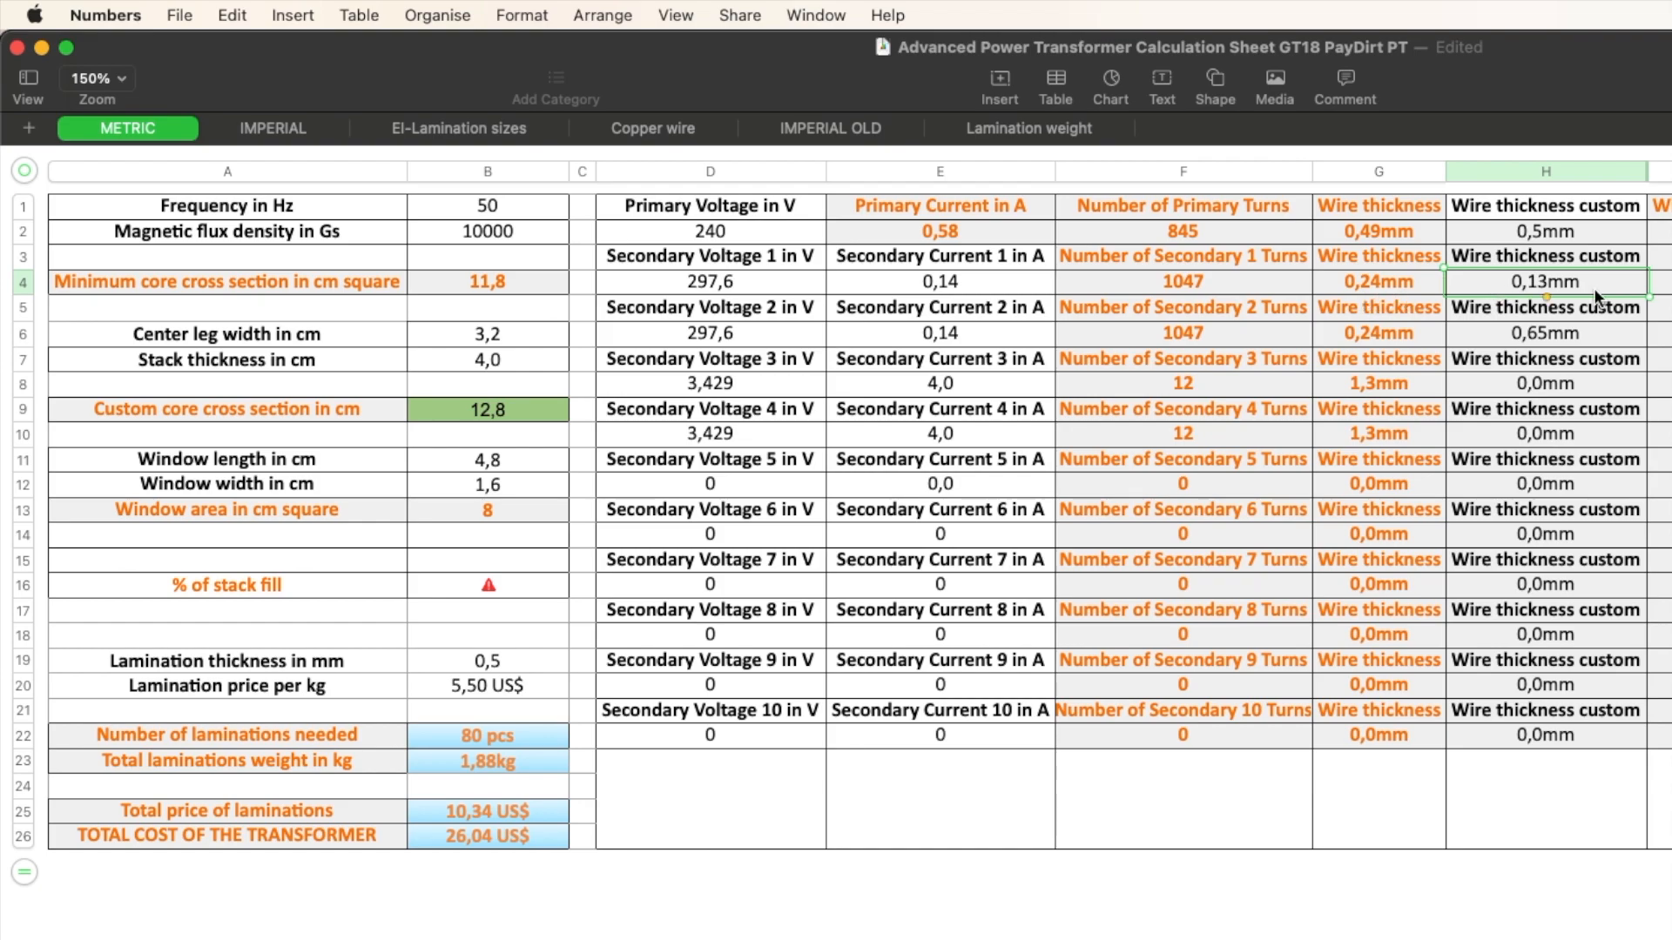
- Set the custom wire thickness of secondary winding 1 to 0,25 mm
{"action": "type", "text": "0,125"}
{"action": "key", "text": "BackSpace"}
{"action": "key", "text": "BackSpace"}
{"action": "key", "text": "BackSpace"}
{"action": "type", "text": "0,25"}
{"action": "key", "text": "BackSpace"}
{"action": "key", "text": "BackSpace"}
{"action": "key", "text": "BackSpace"}
{"action": "key", "text": "BackSpace"}
{"action": "type", "text": "25"}
- Set the custom wire thickness of secondary winding 2 to 0,25 mm
{"action": "left_click", "coordinate": [1563, 334]}
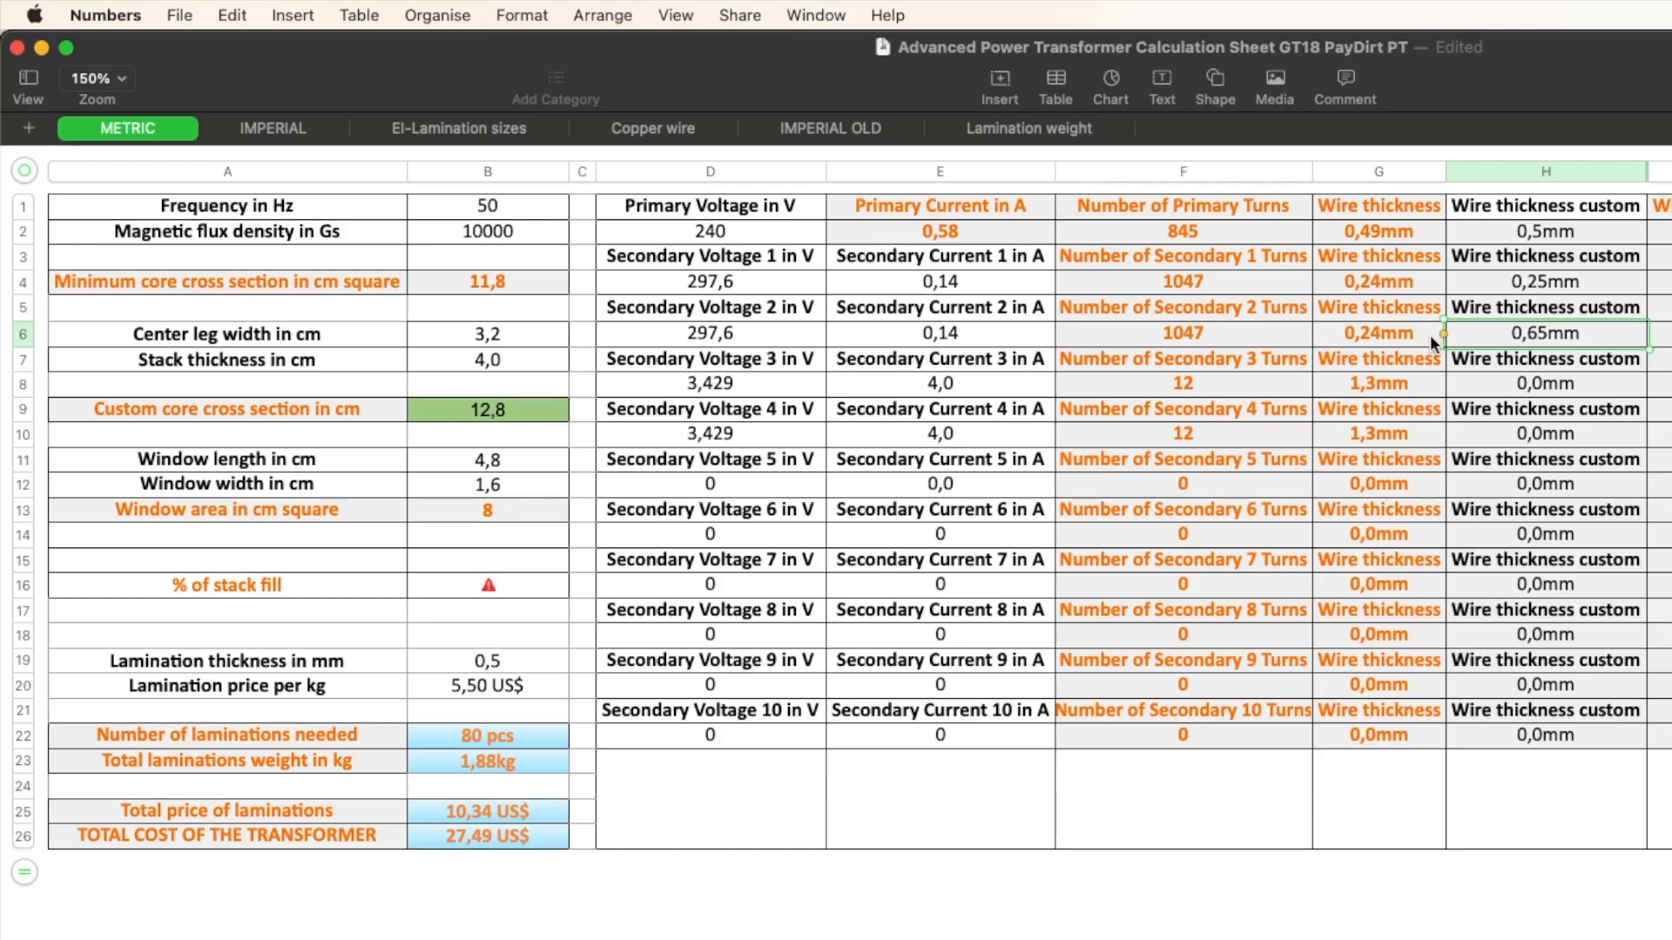
{"action": "double_click", "coordinate": [1571, 346]}
{"action": "type", "text": "0,25"}
{"action": "left_click", "coordinate": [1563, 376]}
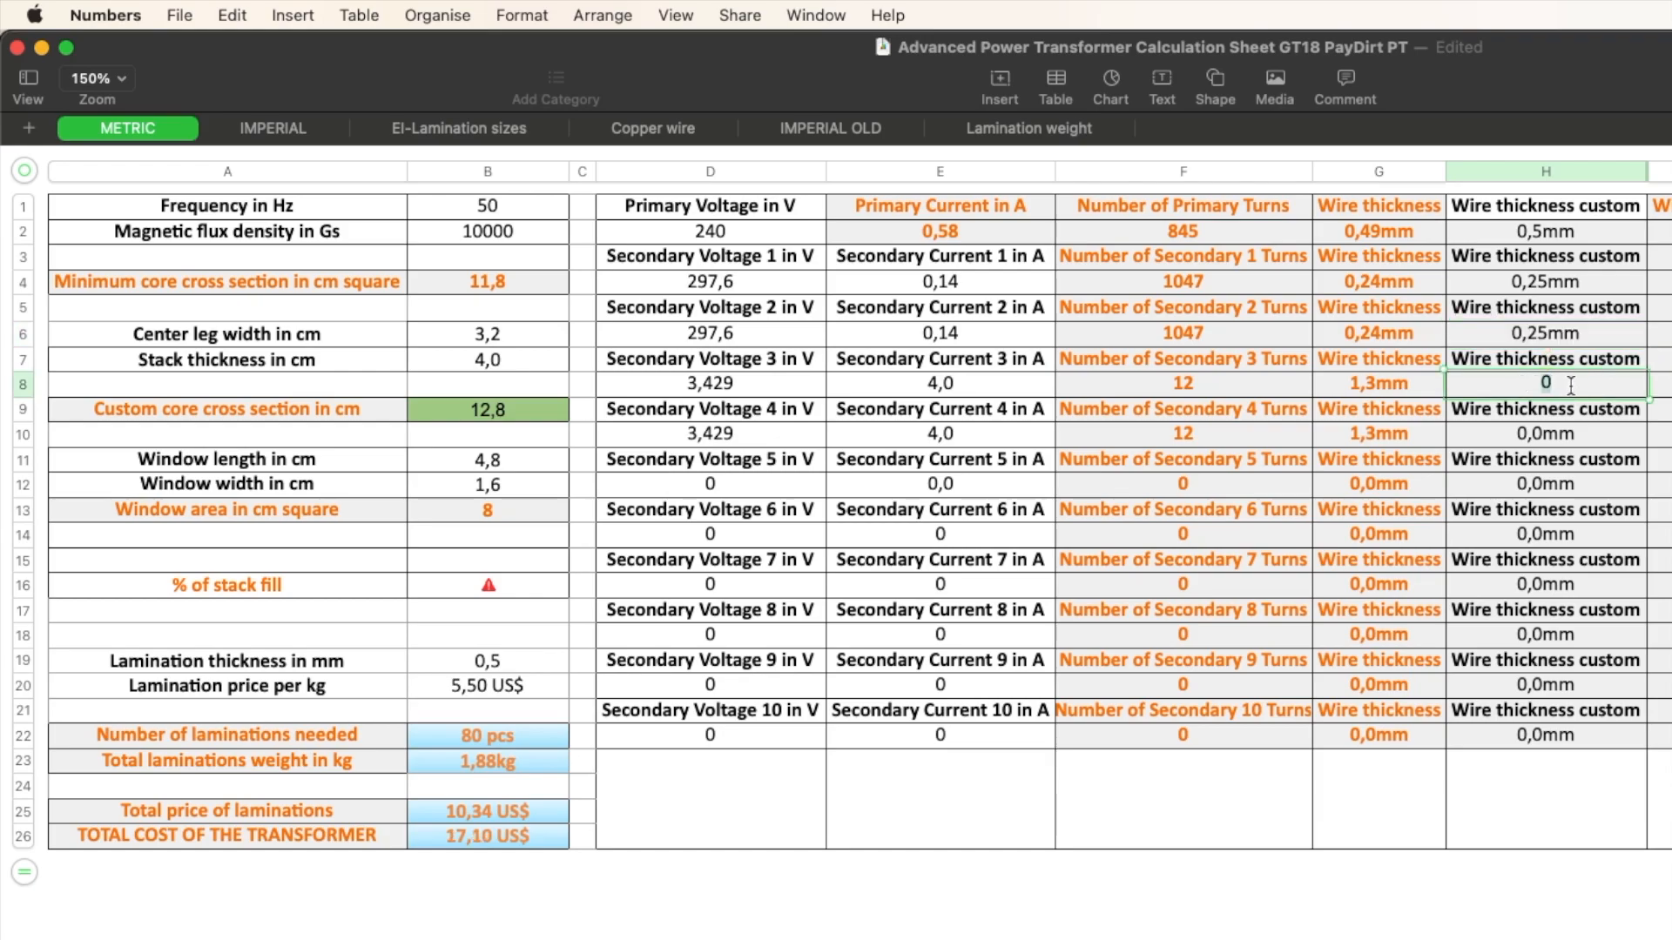
- Set the custom wire thicknesses of secondary windings 3 and 4 to 1,4 mm each
{"action": "double_click", "coordinate": [1541, 387]}
{"action": "left_click", "coordinate": [1538, 388]}
{"action": "double_click", "coordinate": [1571, 388]}
{"action": "type", "text": "1,4"}
{"action": "left_click", "coordinate": [1570, 427]}
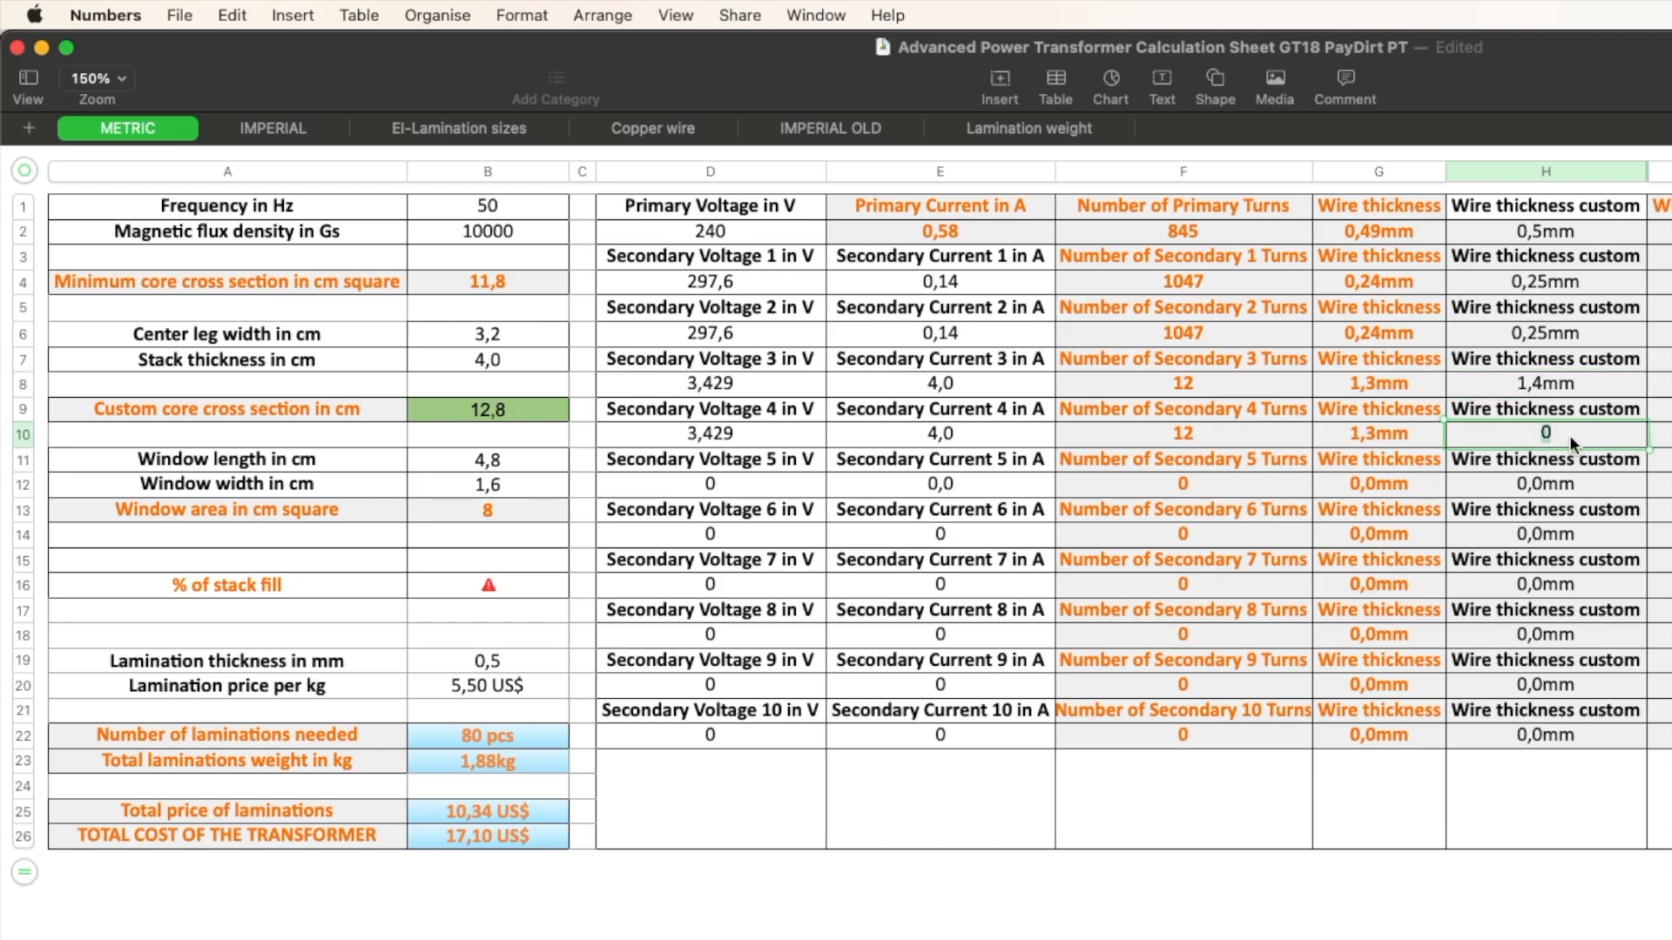
{"action": "type", "text": "1,4"}
{"action": "left_click", "coordinate": [1403, 430]}
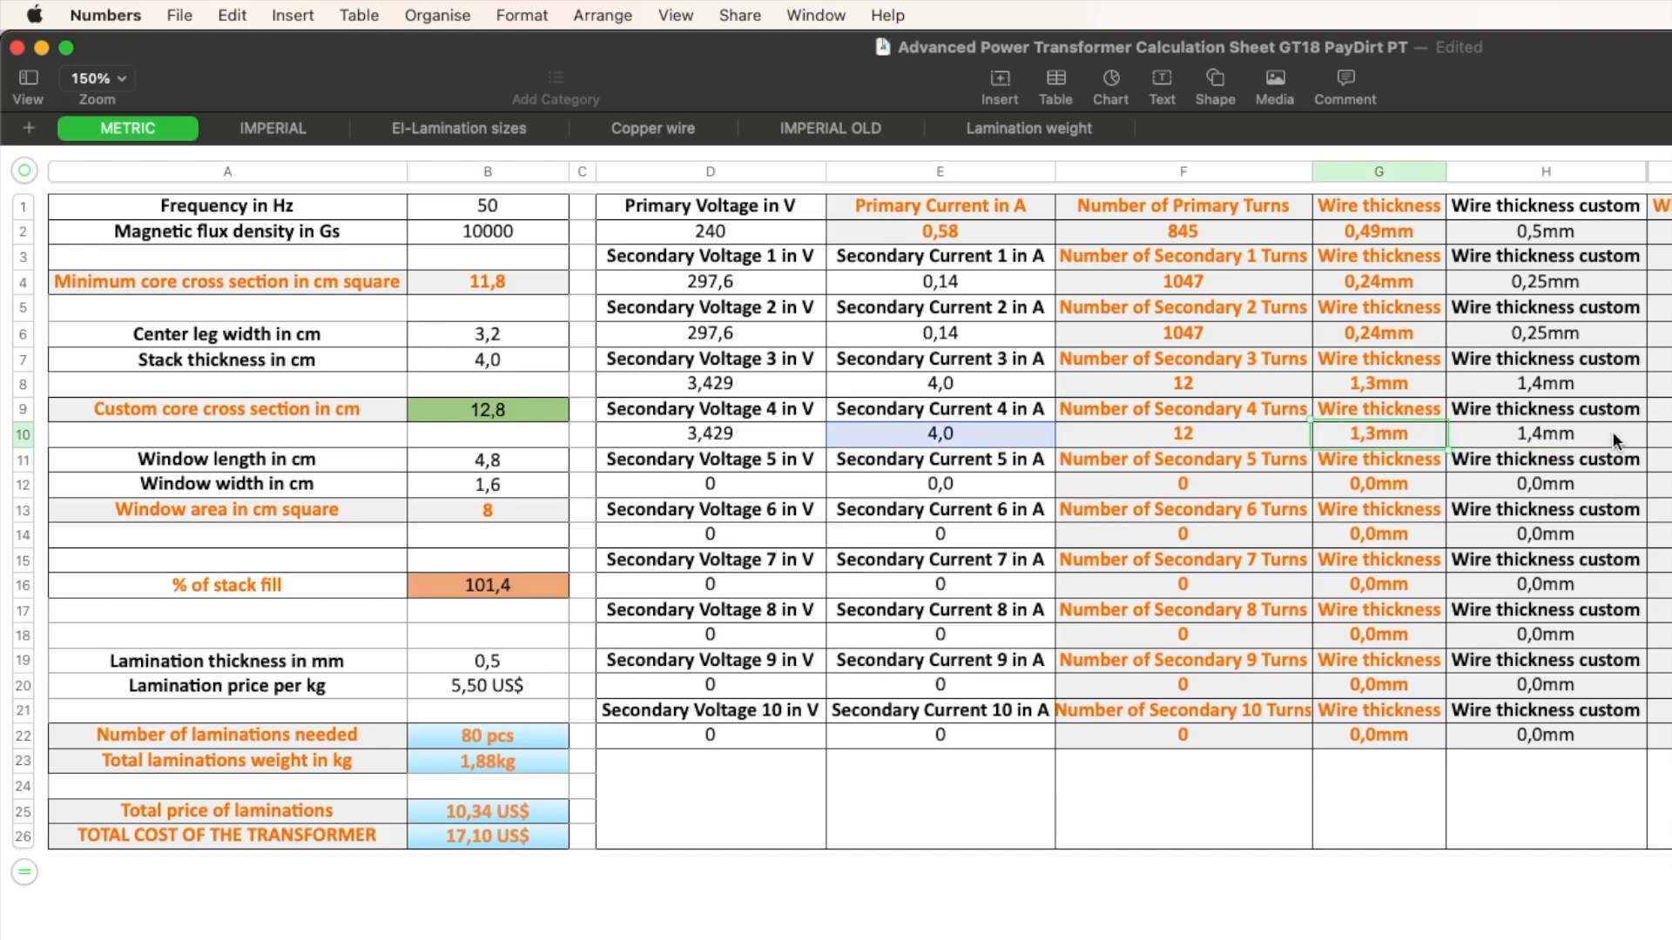
{"action": "left_click", "coordinate": [1611, 431]}
{"action": "double_click", "coordinate": [1612, 430]}
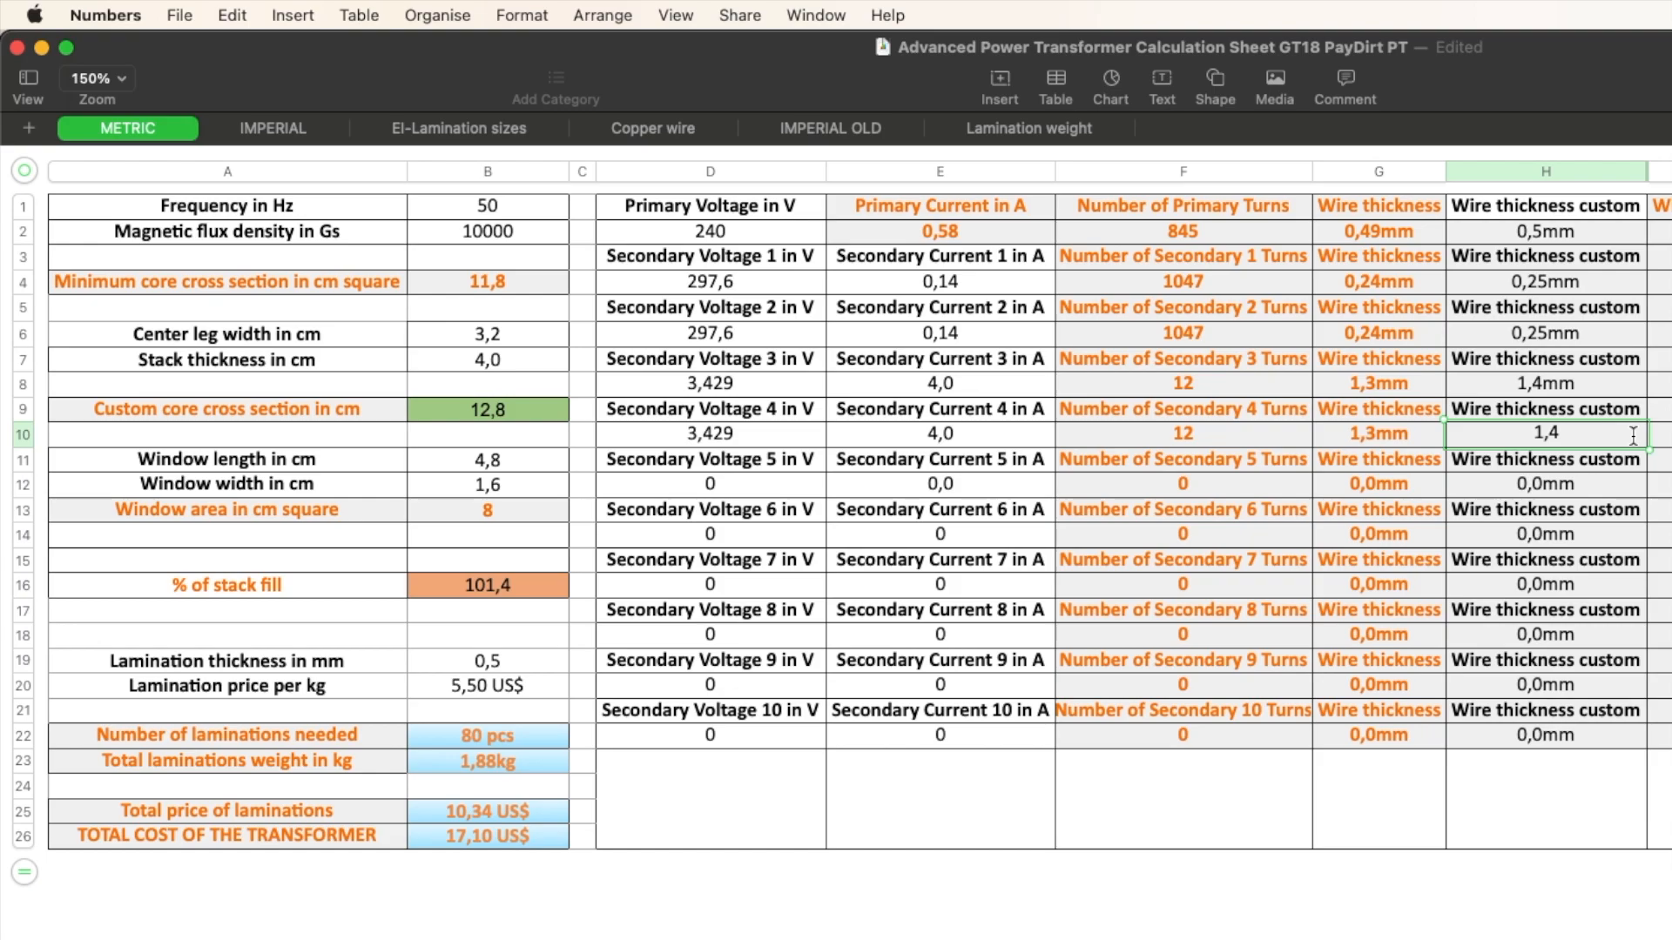
{"action": "left_click", "coordinate": [1601, 482]}
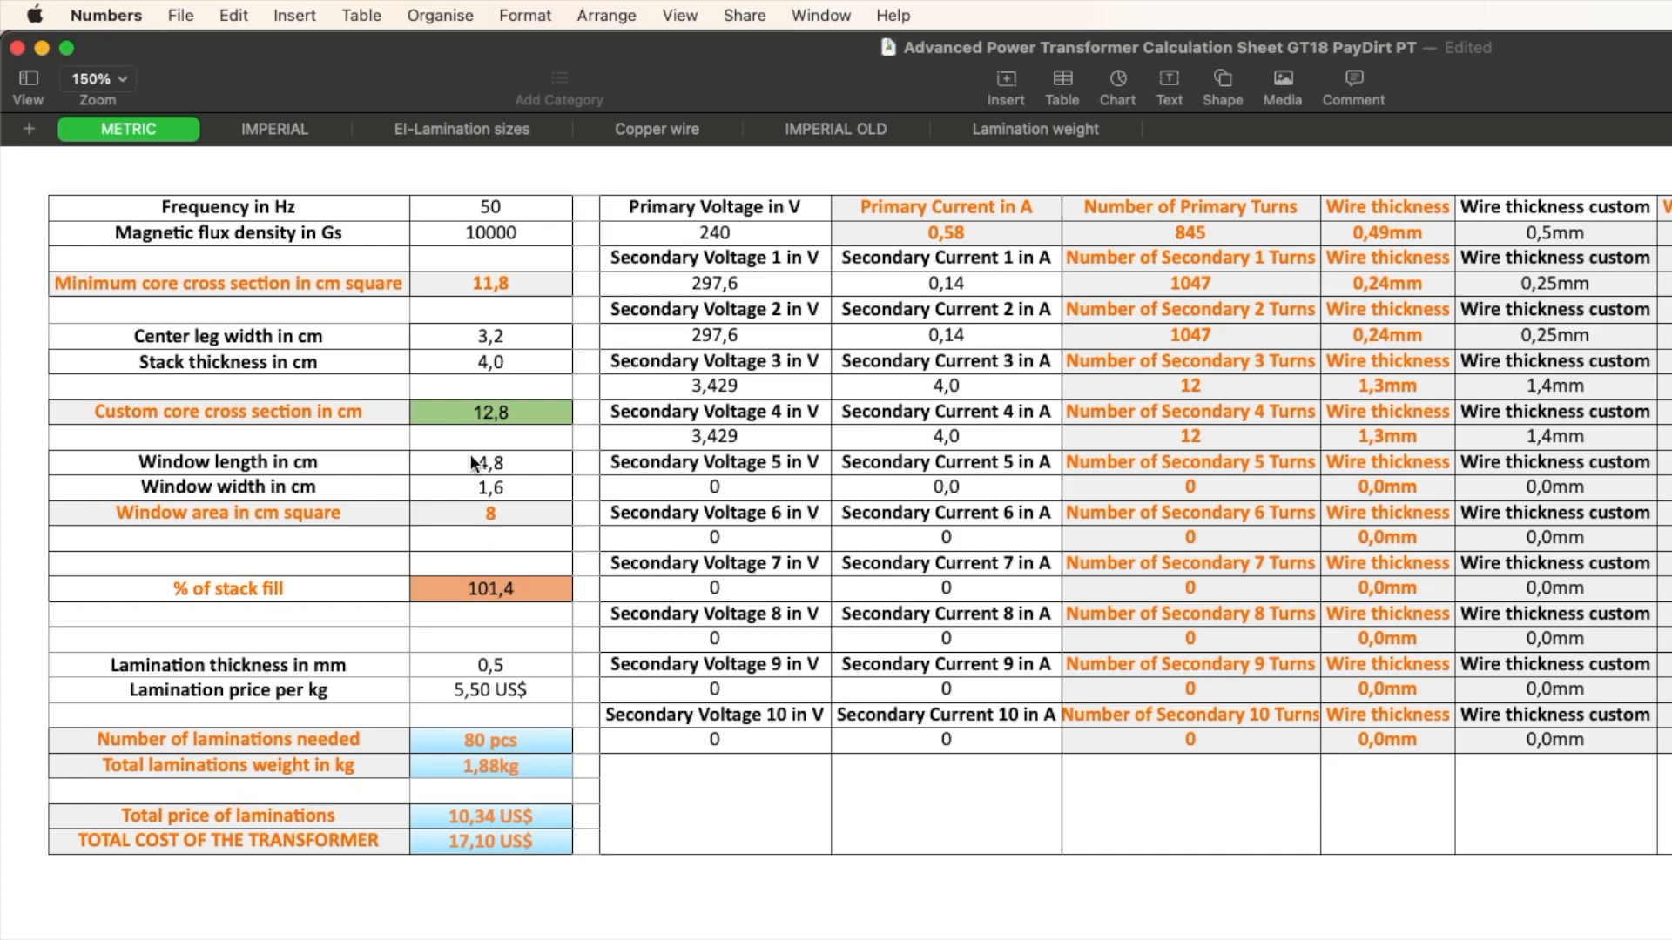
- Try a magnetic flux density of 12000 Gs and restore it to 10000 Gs
{"action": "left_click", "coordinate": [515, 232]}
{"action": "type", "text": "12000"}
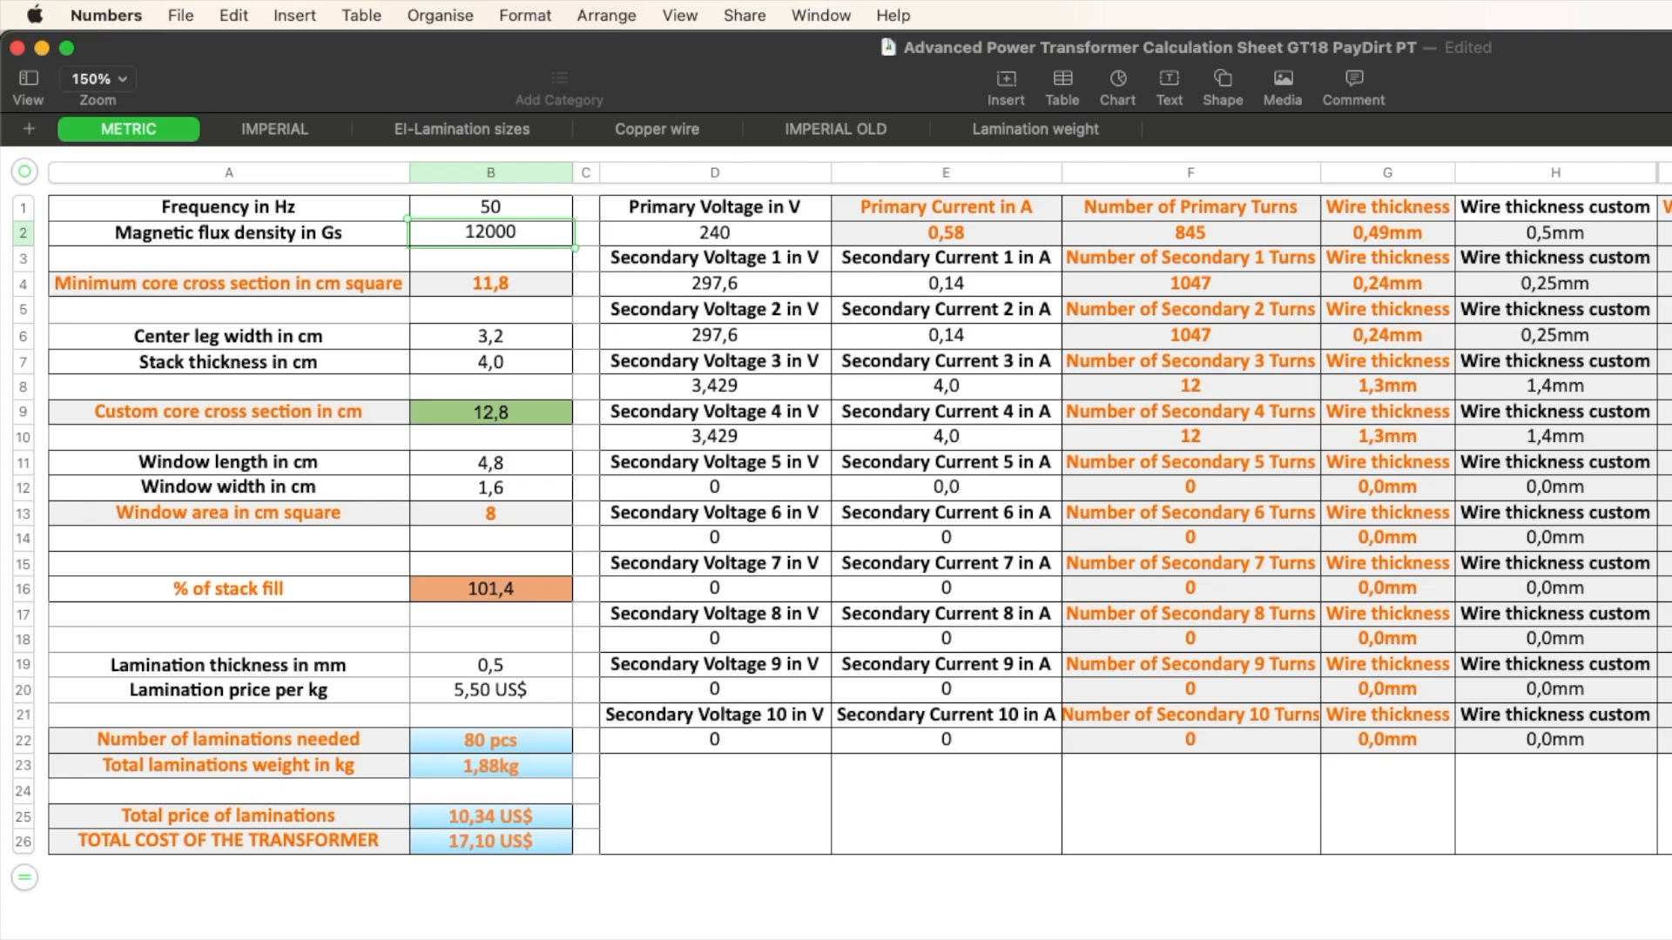
{"action": "key", "text": "Return"}
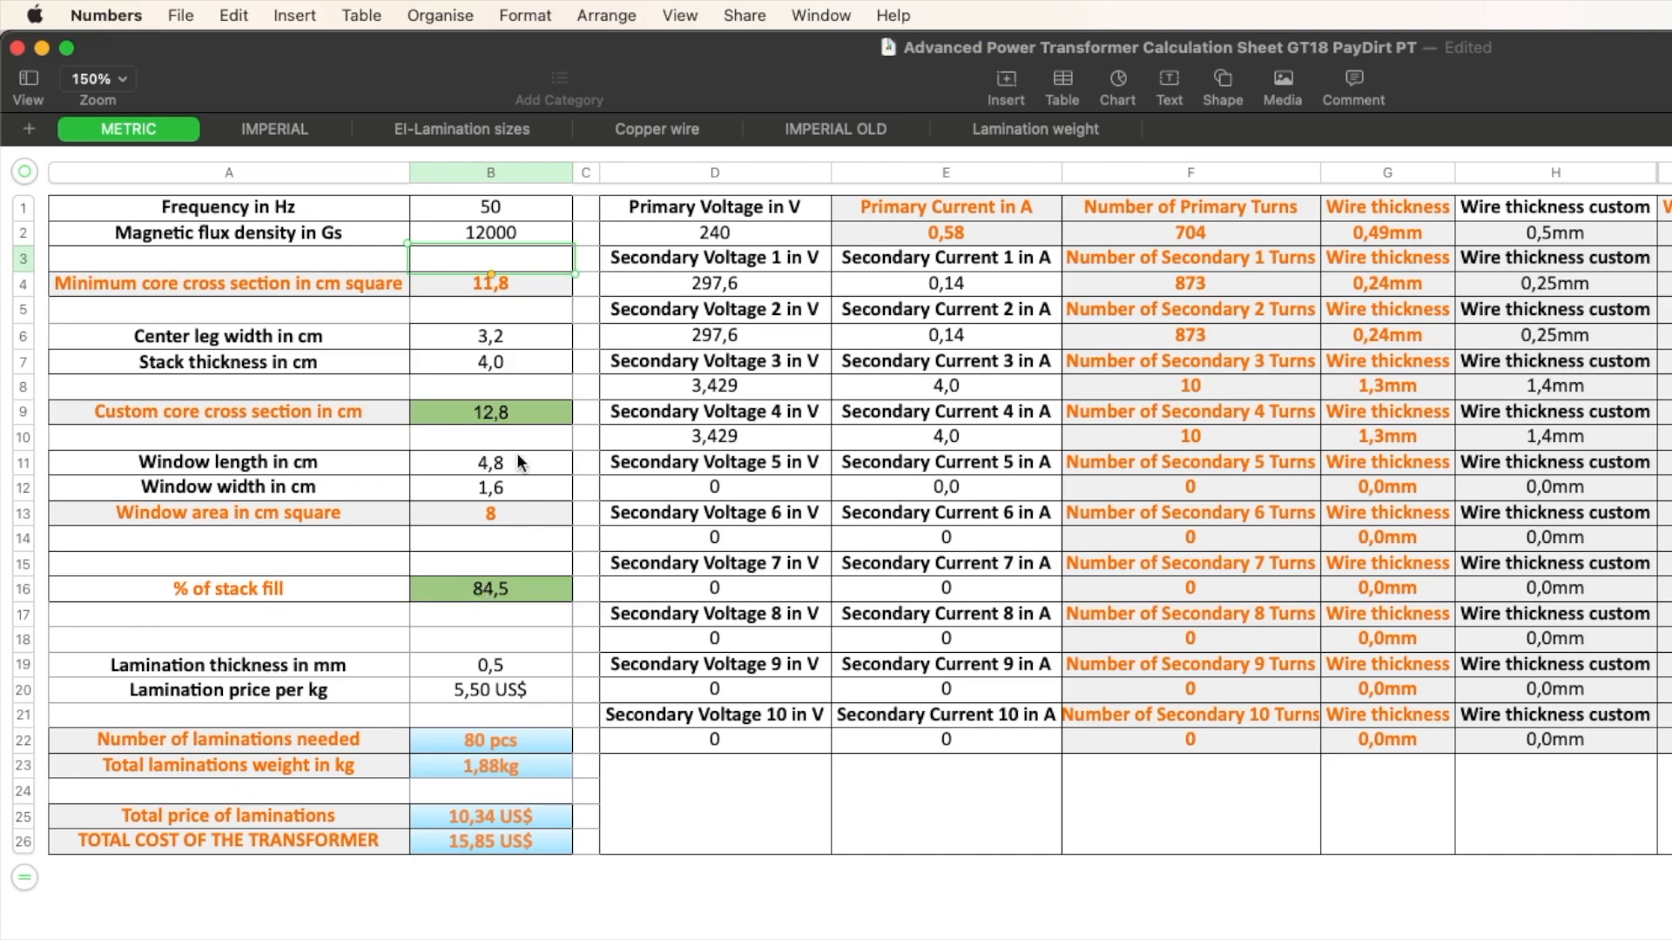
{"action": "left_click", "coordinate": [450, 234]}
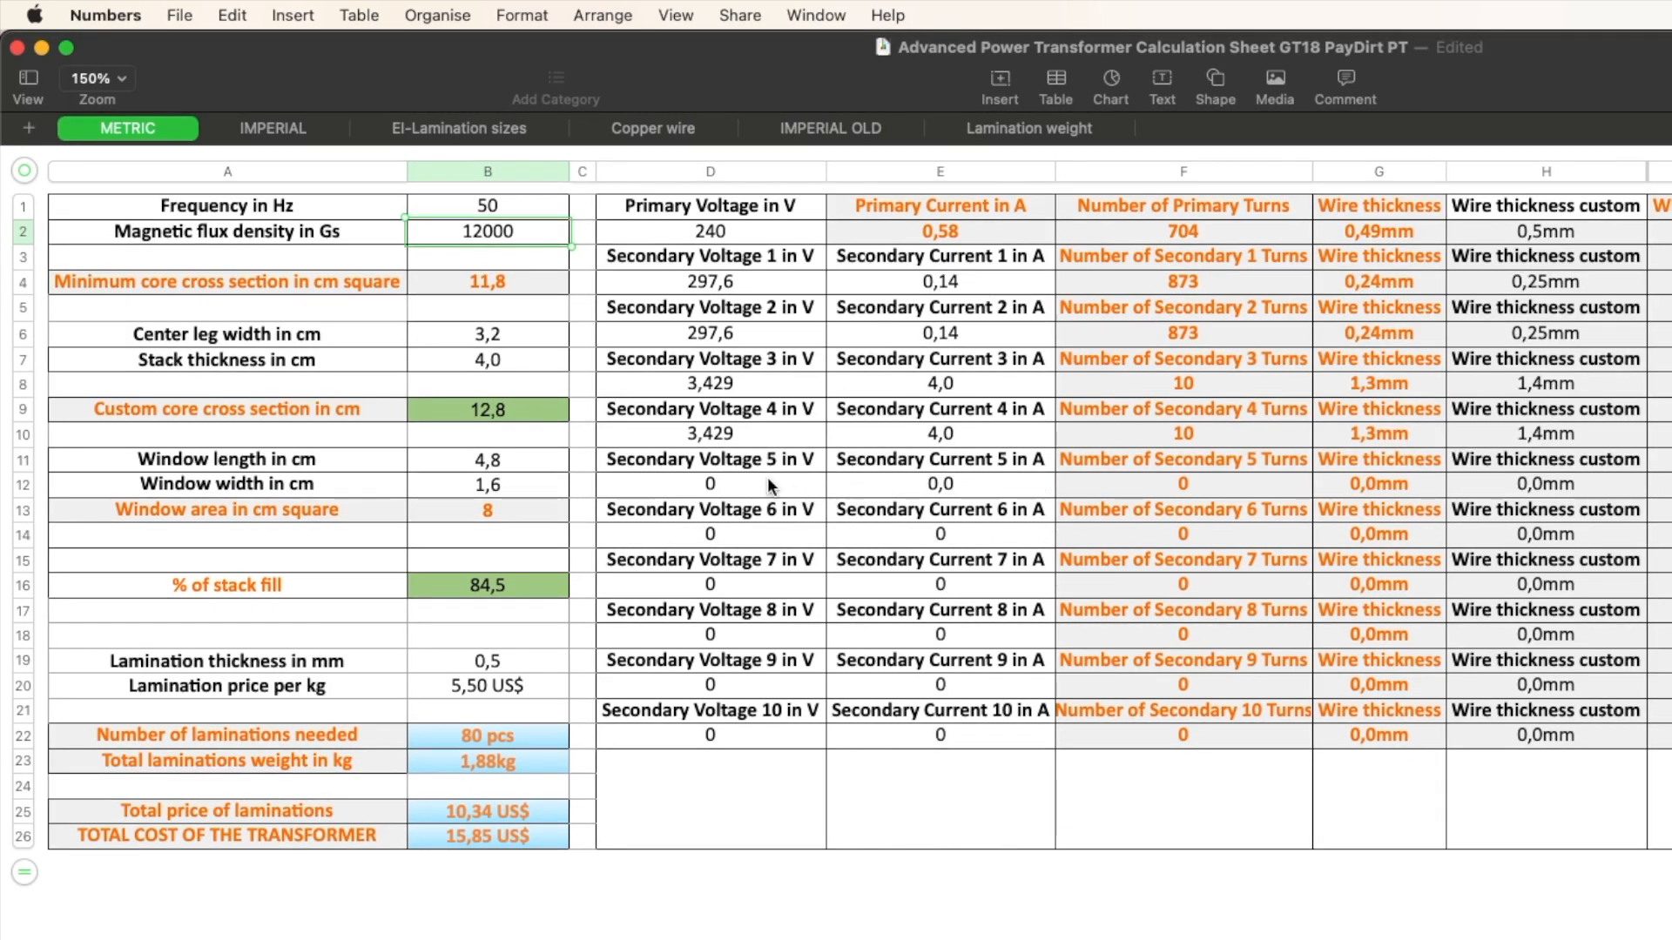
{"action": "left_click", "coordinate": [531, 362]}
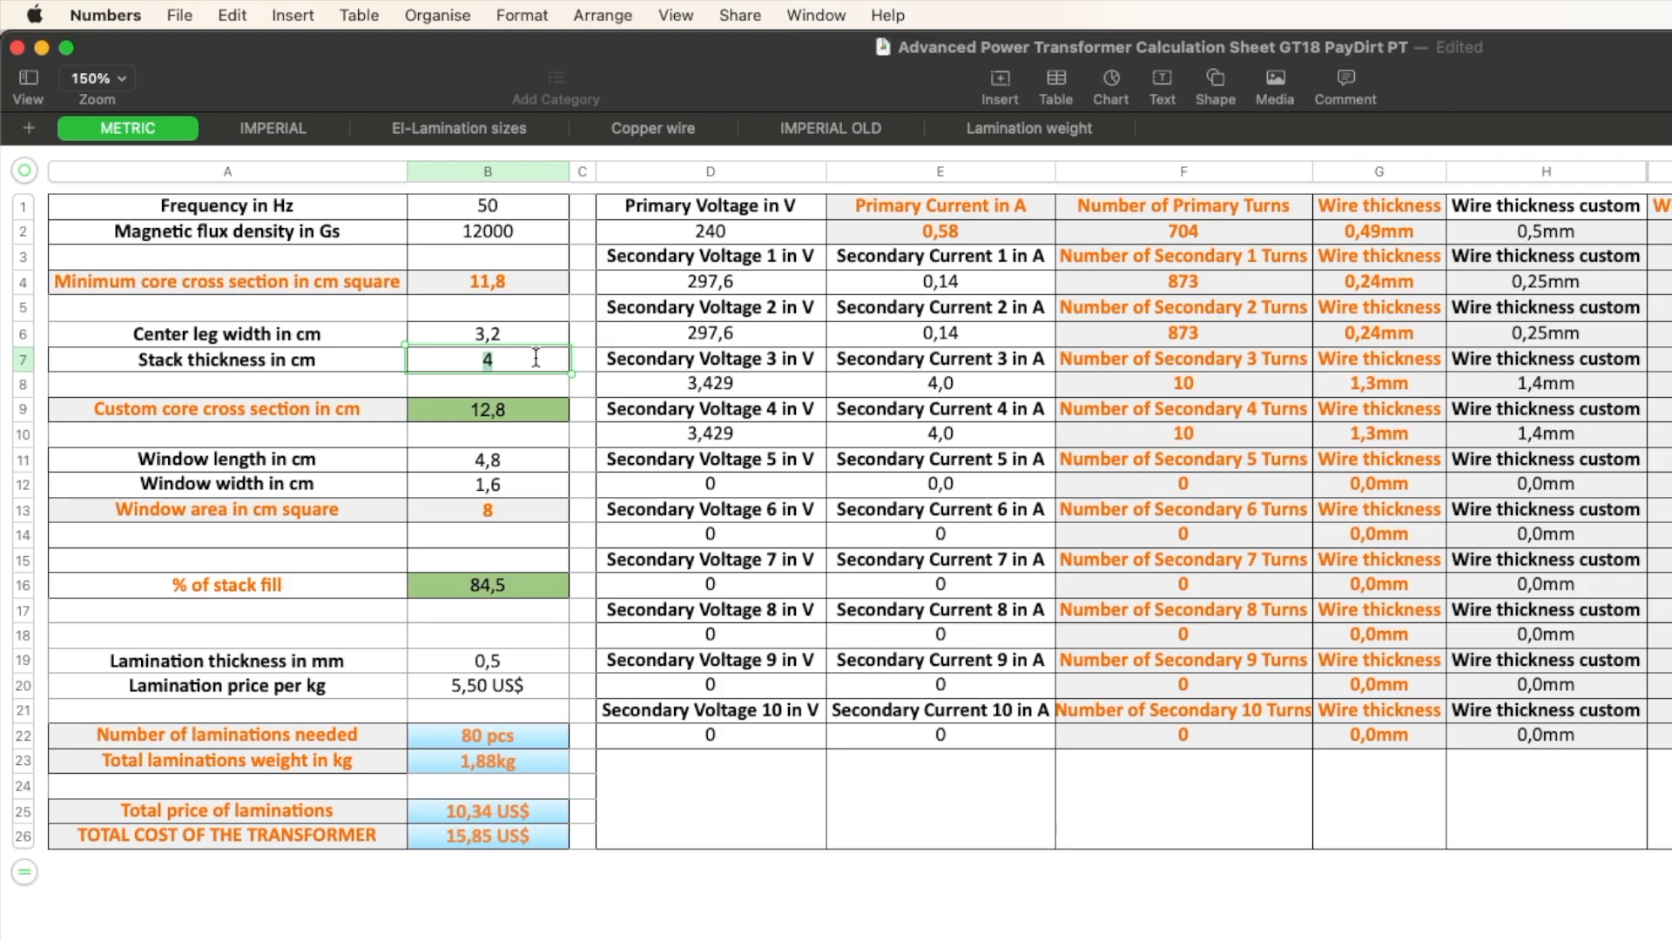
{"action": "left_click", "coordinate": [451, 232]}
{"action": "type", "text": "10000"}
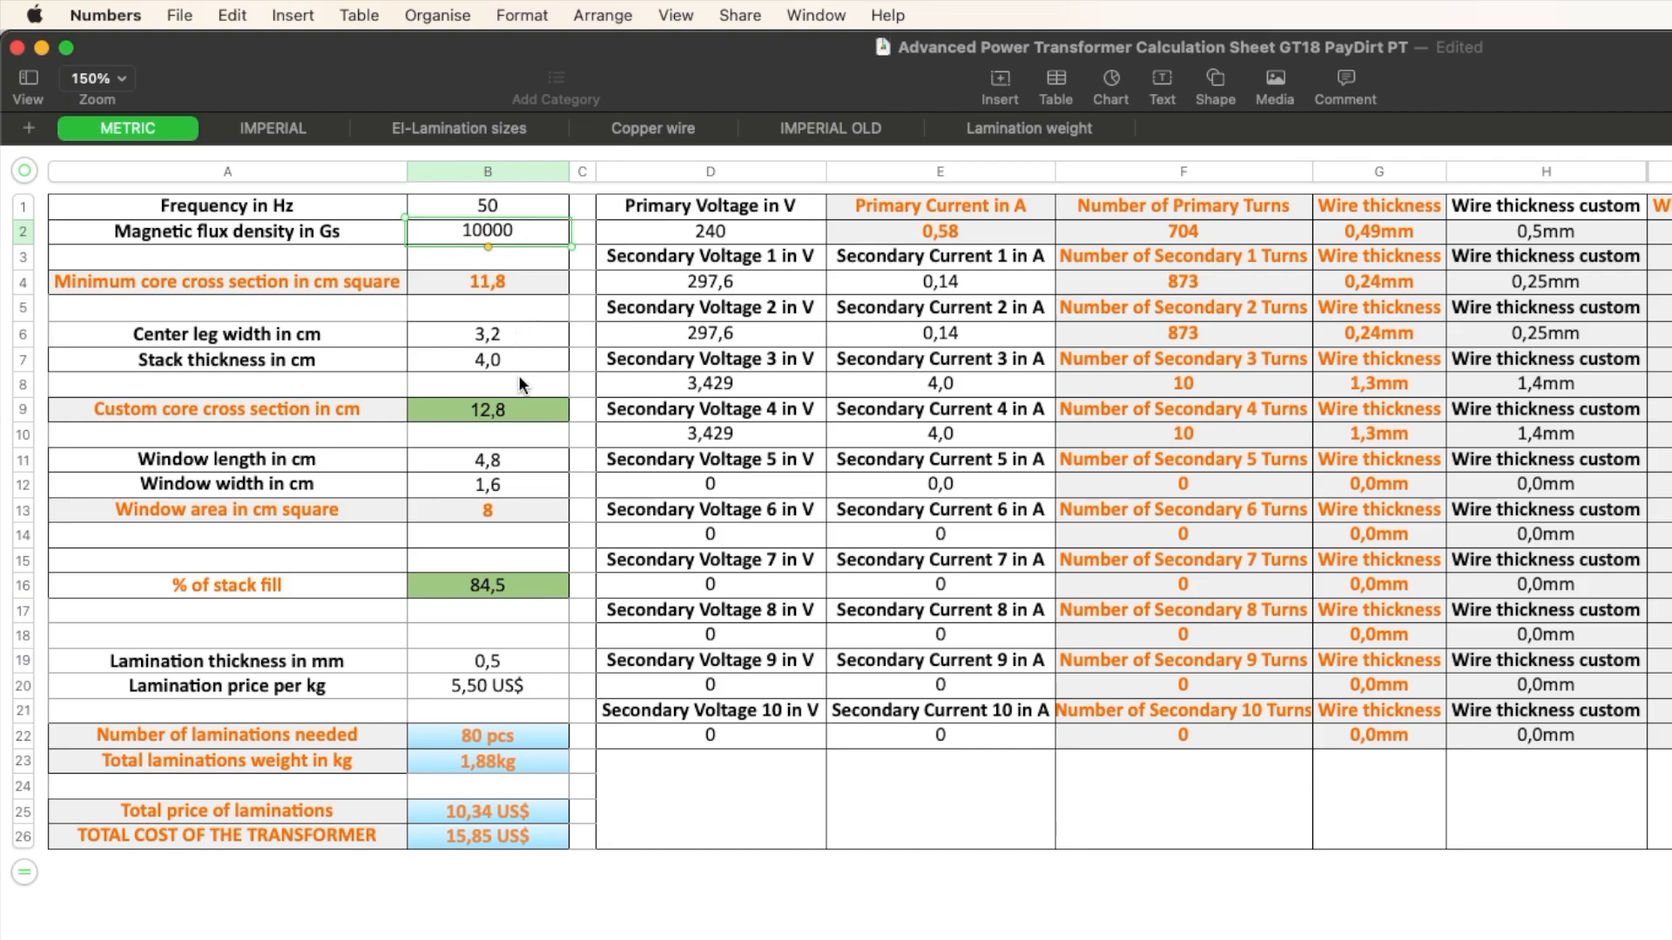
- Try stack thicknesses of 4,5 cm and 5 cm for the core
{"action": "left_click", "coordinate": [511, 352]}
{"action": "double_click", "coordinate": [514, 360]}
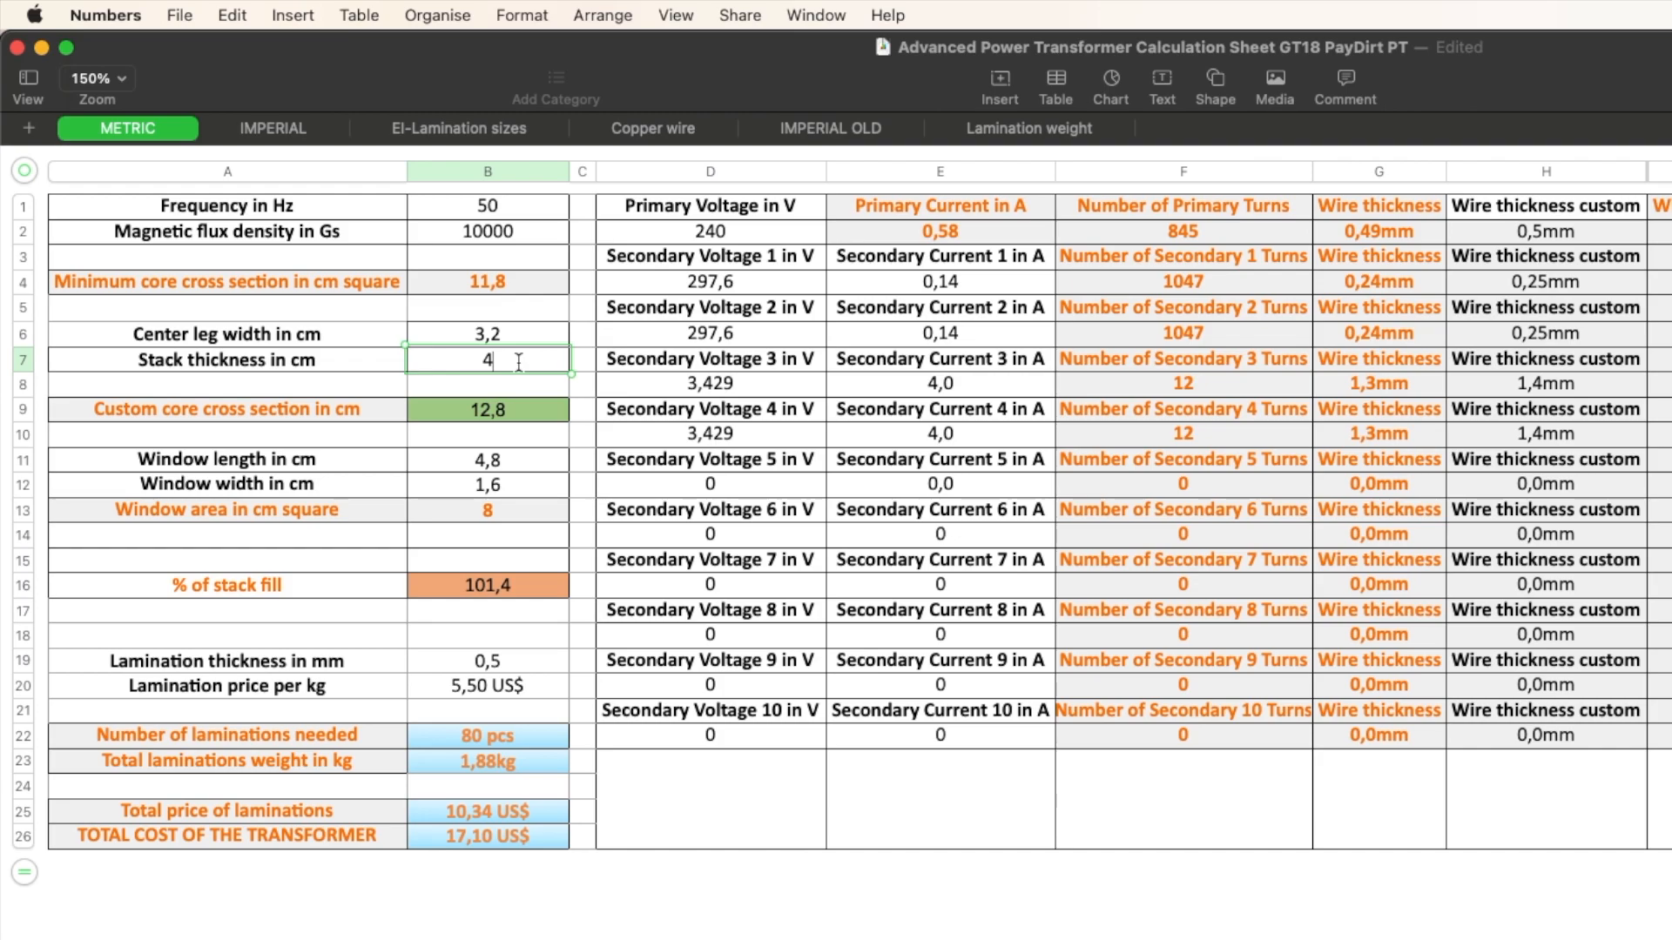
{"action": "type", "text": ",5"}
{"action": "key", "text": "Return"}
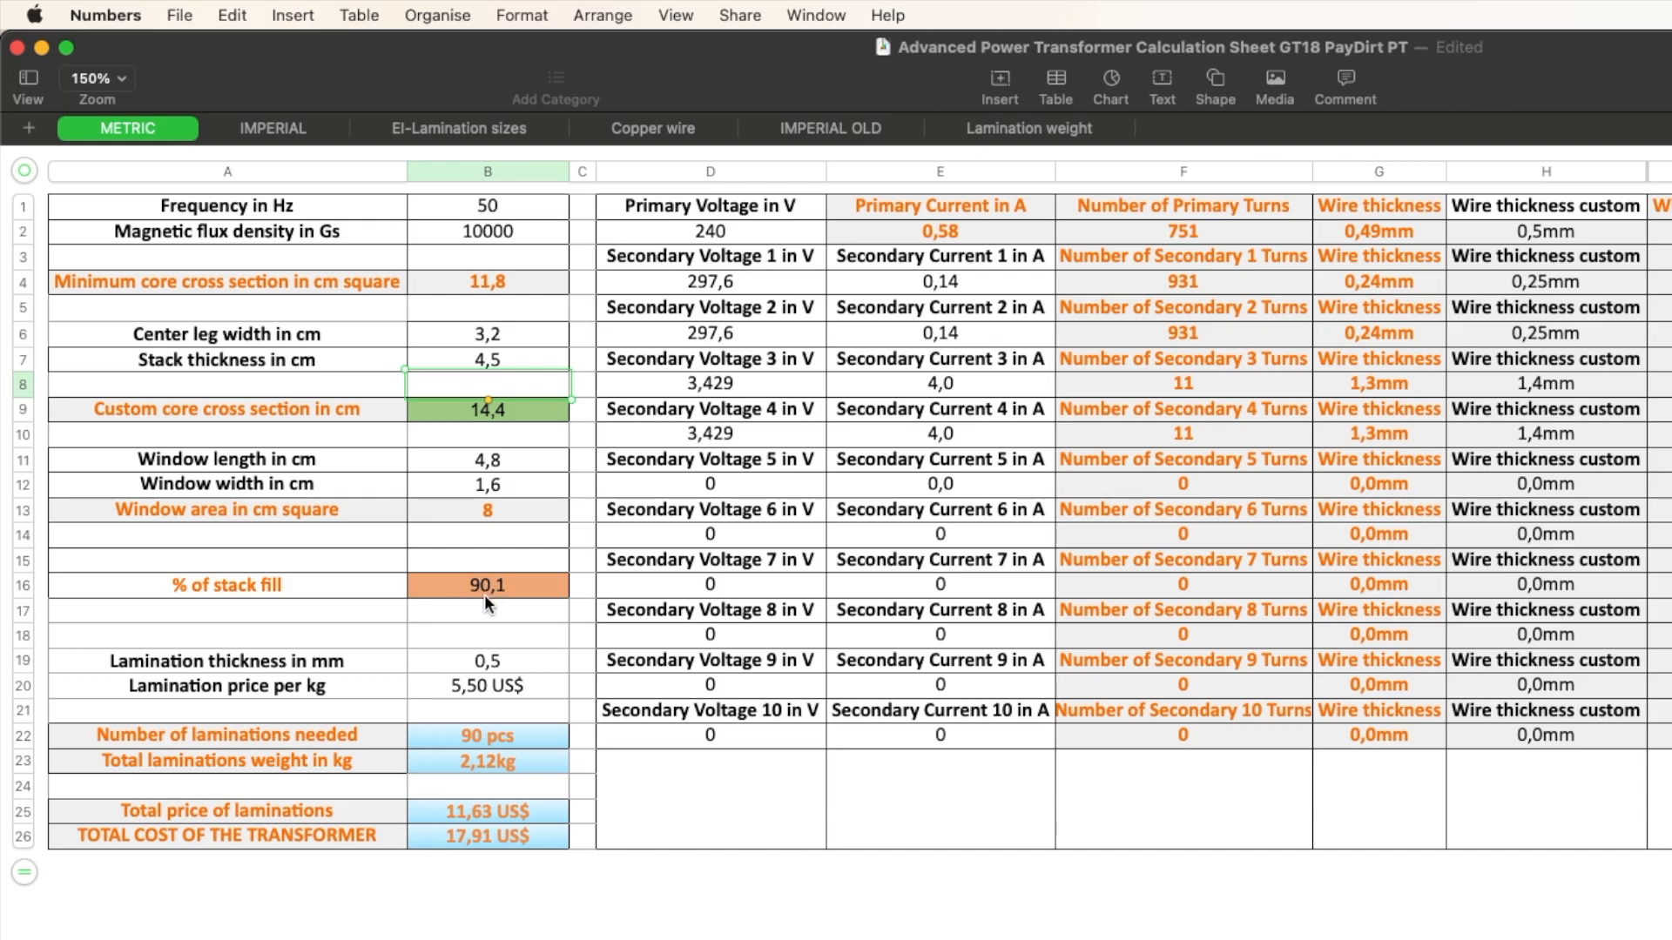
{"action": "left_click", "coordinate": [504, 358]}
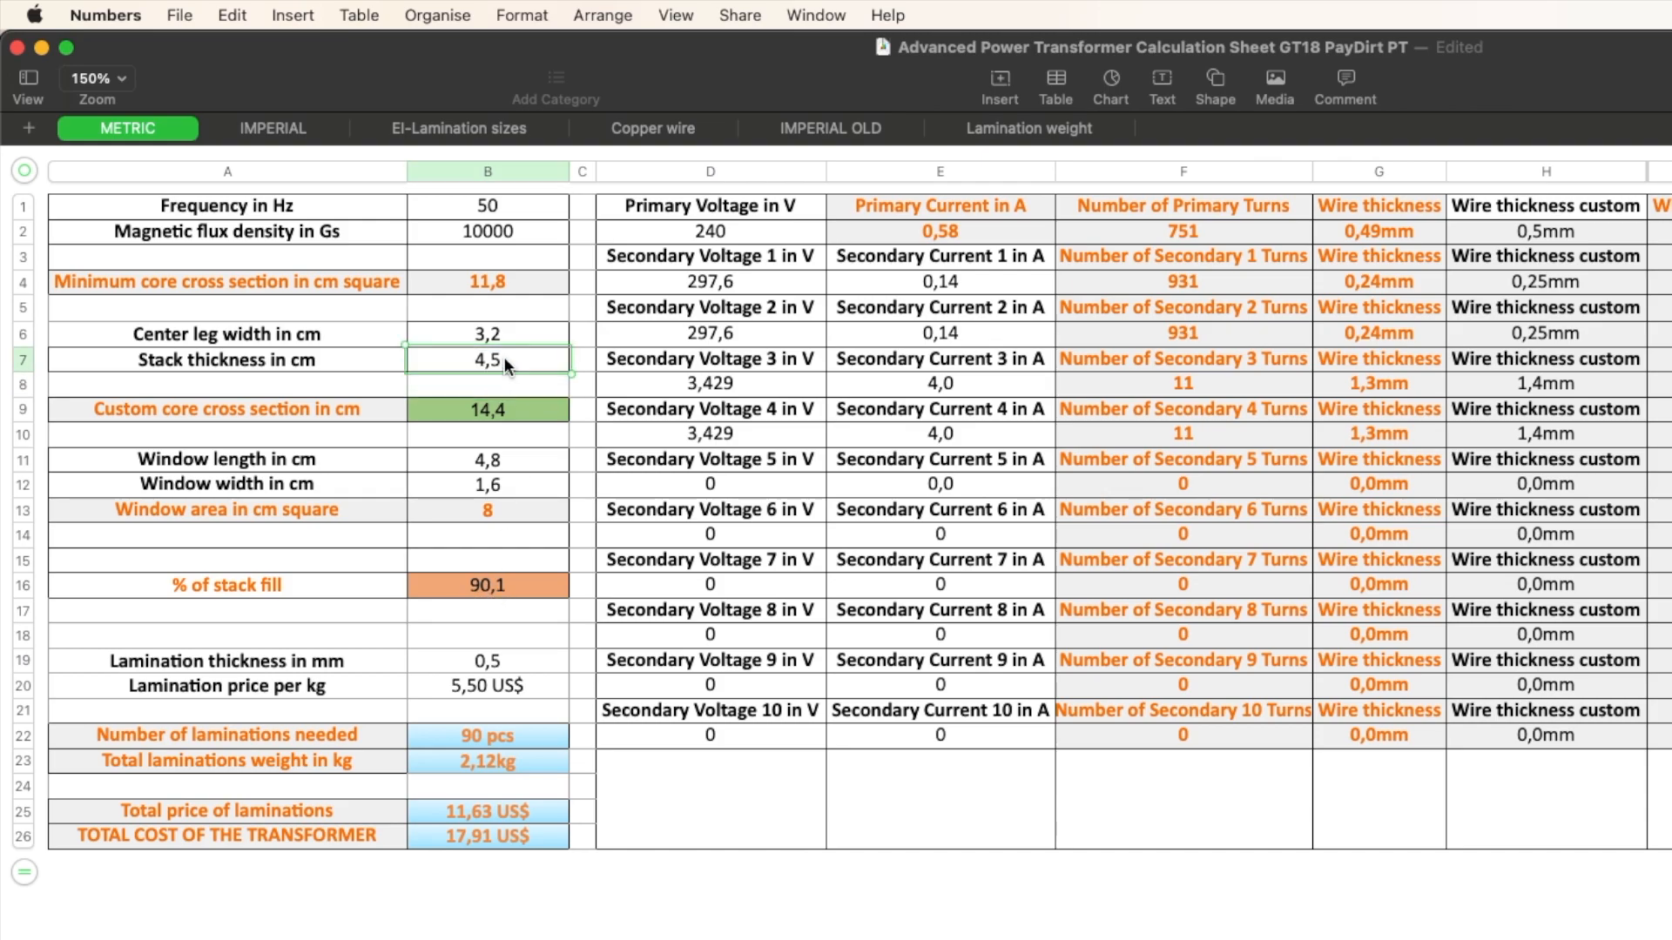
{"action": "double_click", "coordinate": [508, 358]}
{"action": "type", "text": "5"}
{"action": "key", "text": "Return"}
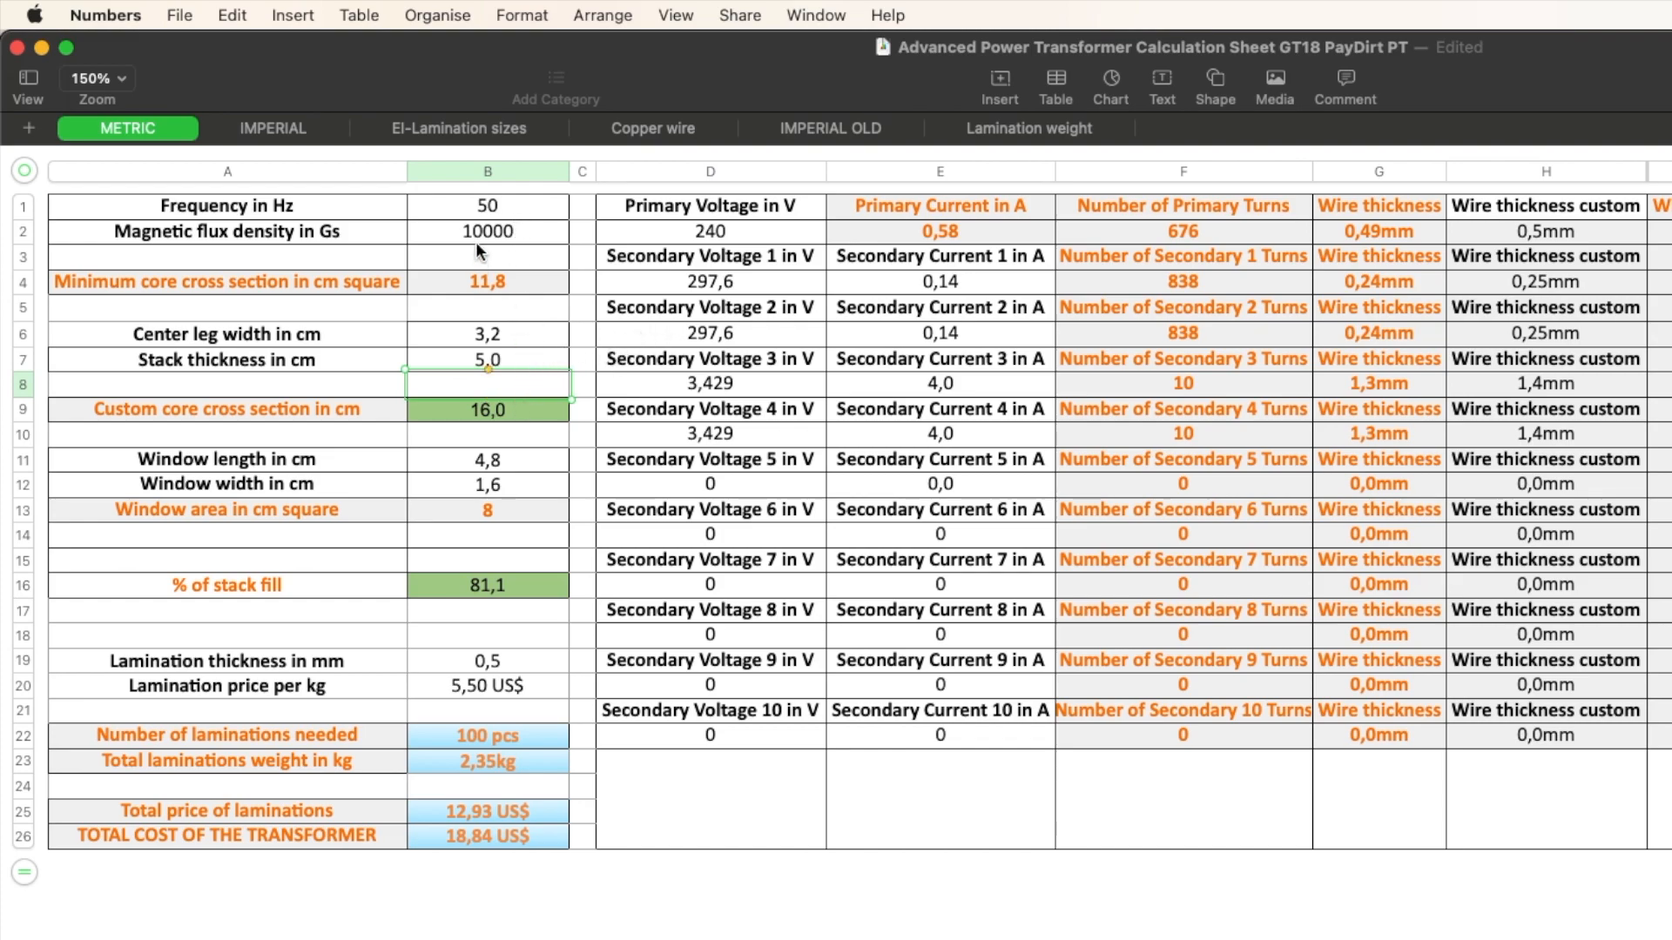
- Try a magnetic flux density of 12000 Gs with the 5 cm stack and restore it to 10000 Gs
{"action": "left_click", "coordinate": [496, 233]}
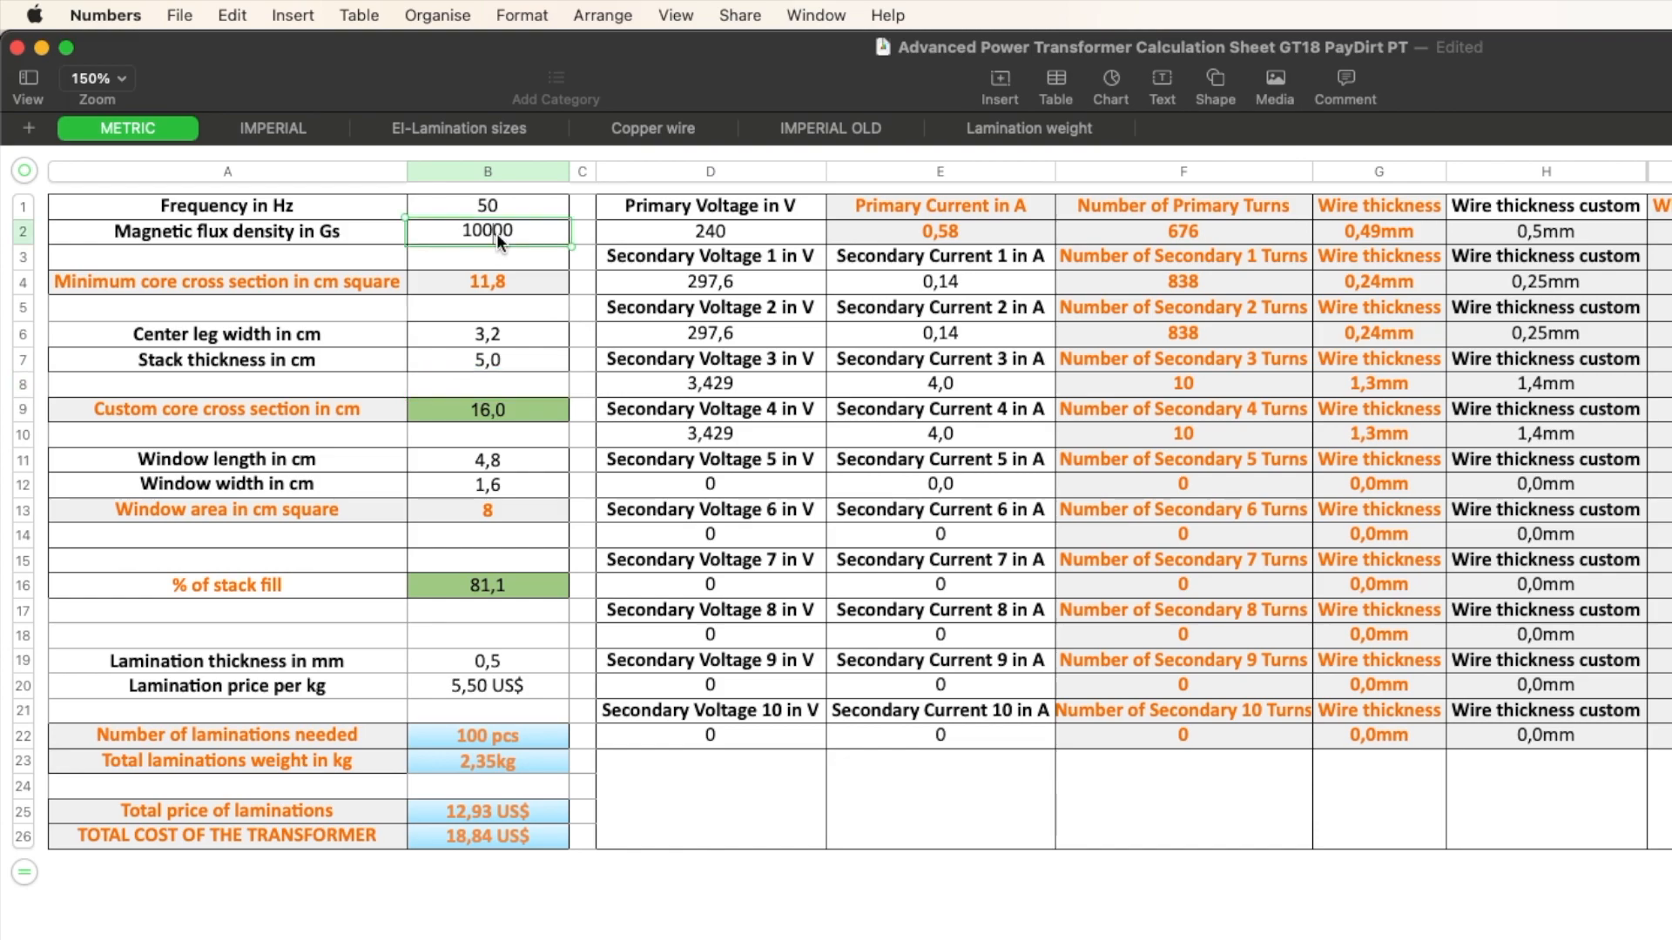
{"action": "double_click", "coordinate": [539, 235]}
{"action": "type", "text": "12000"}
{"action": "key", "text": "Return"}
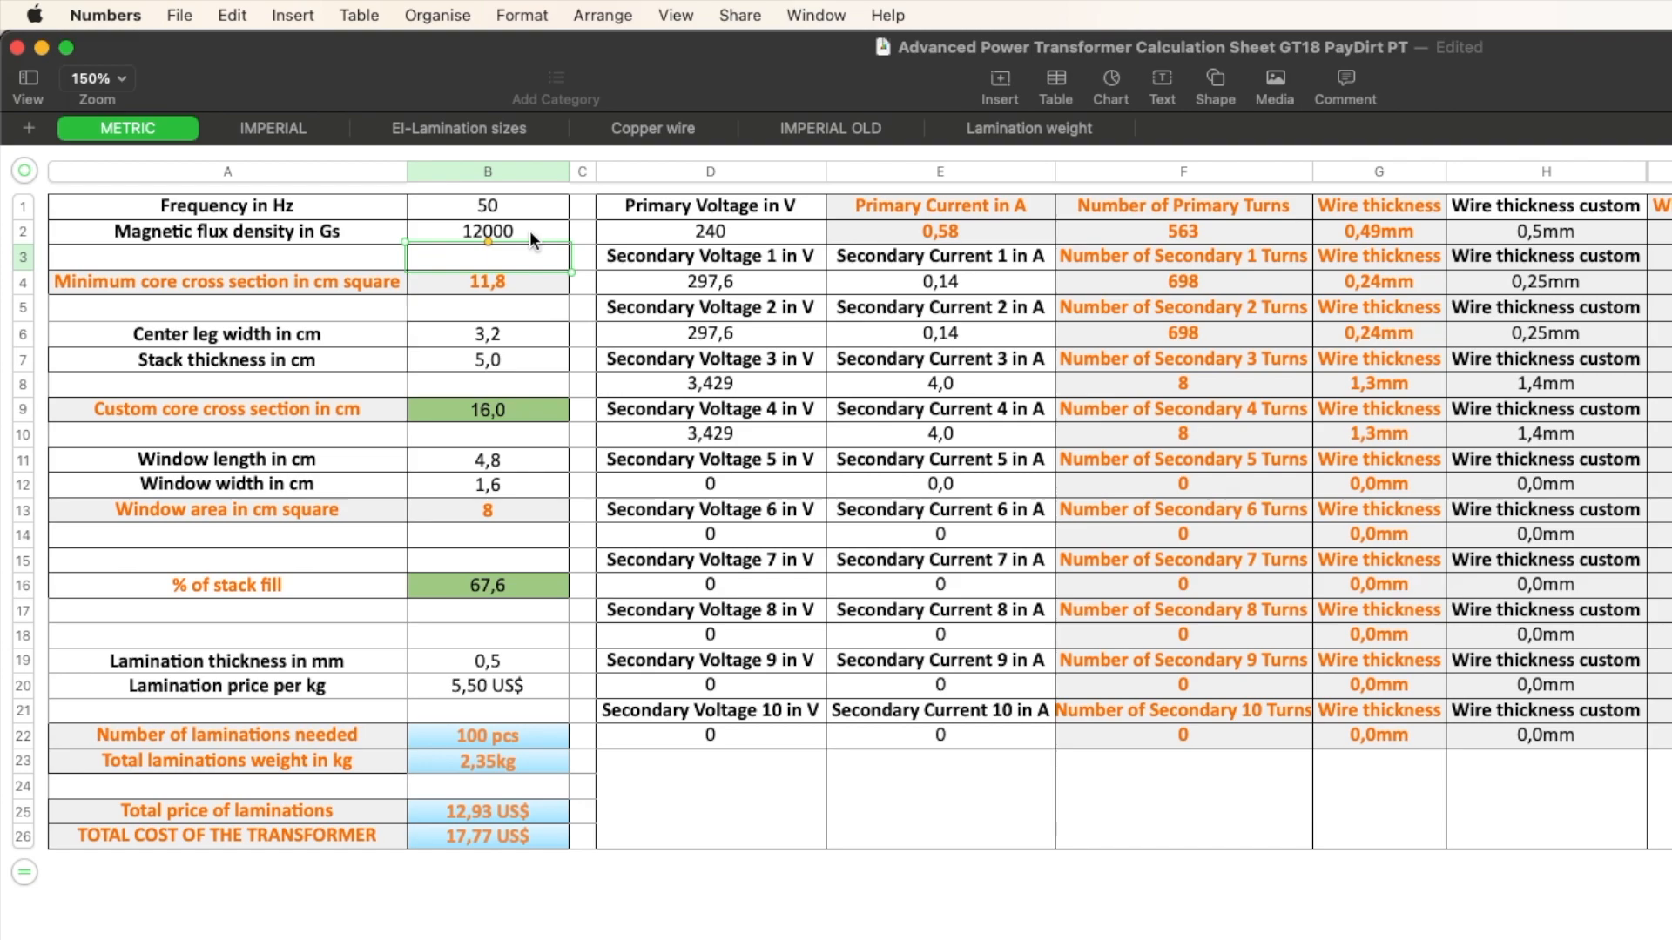
{"action": "left_click", "coordinate": [530, 232]}
{"action": "double_click", "coordinate": [531, 230]}
{"action": "type", "text": "10000"}
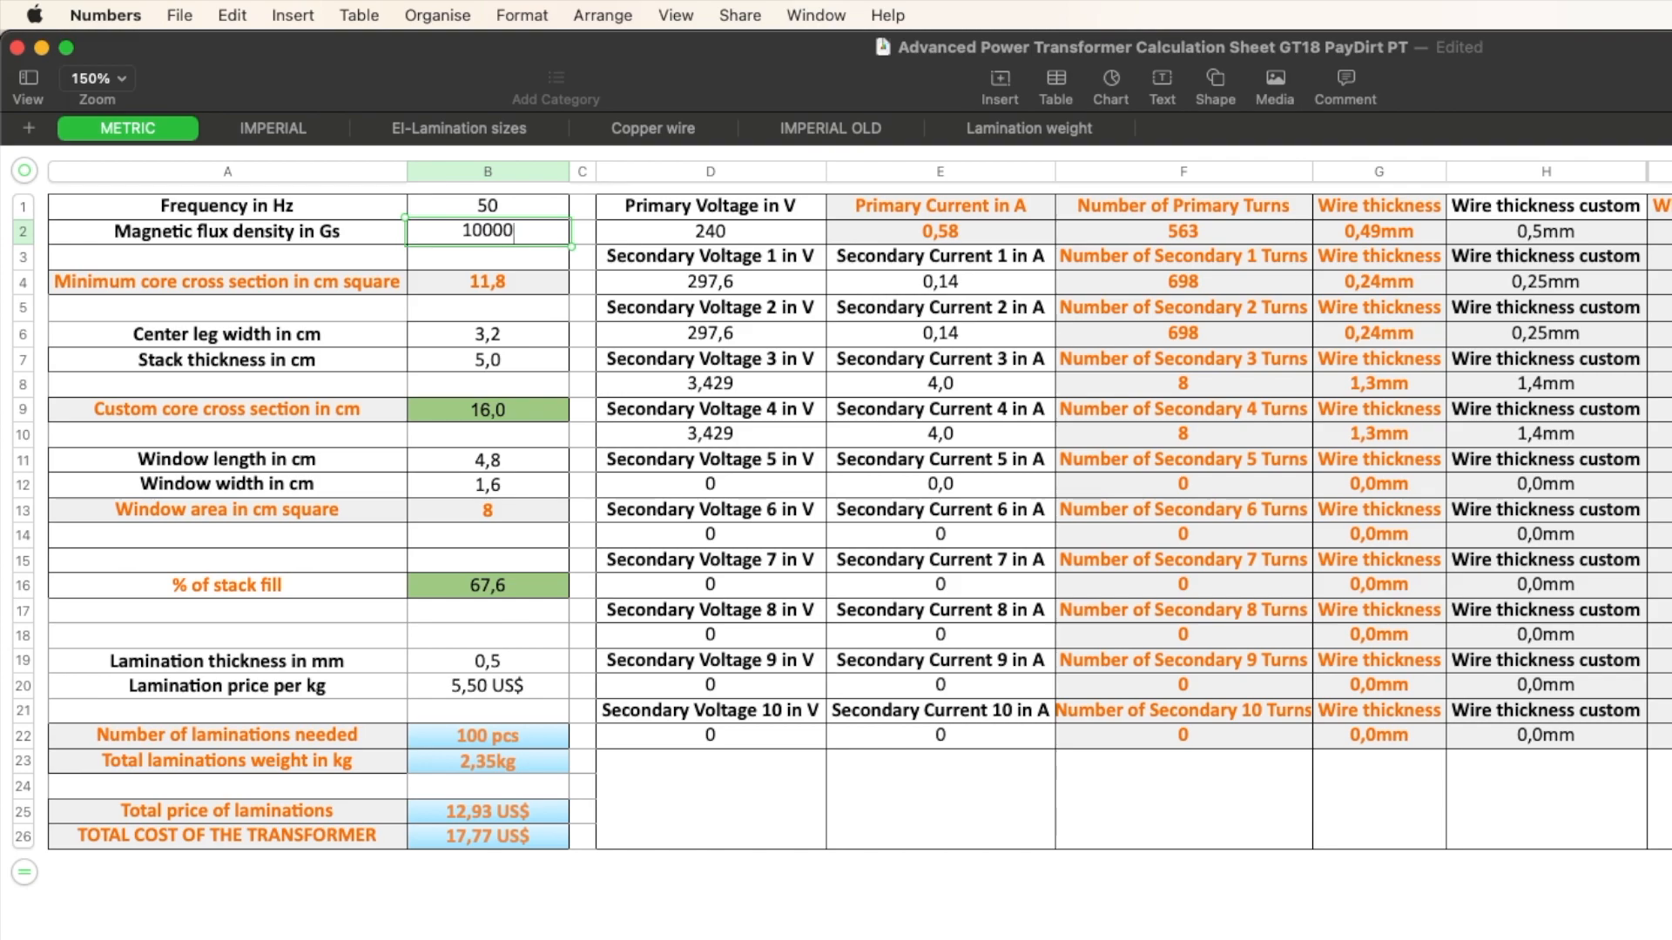
{"action": "key", "text": "Return"}
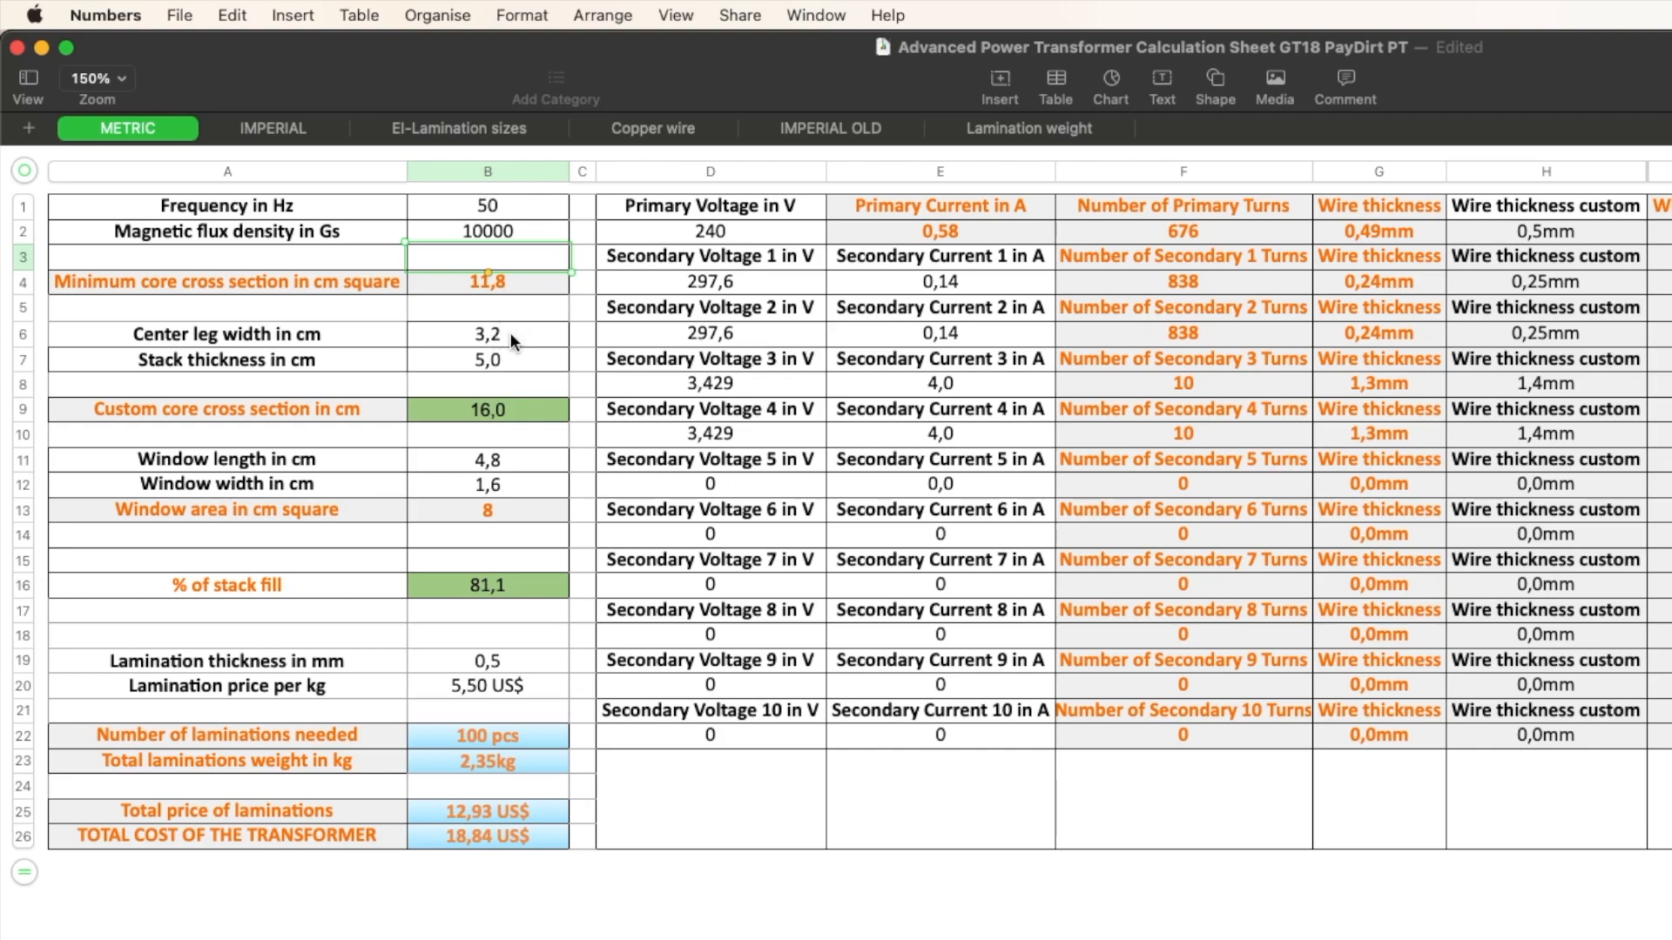
- Restore the stack thickness to 4 cm
{"action": "left_click", "coordinate": [500, 362]}
{"action": "left_click", "coordinate": [499, 363]}
{"action": "key", "text": "BackSpace"}
{"action": "type", "text": "4"}
{"action": "key", "text": "Return"}
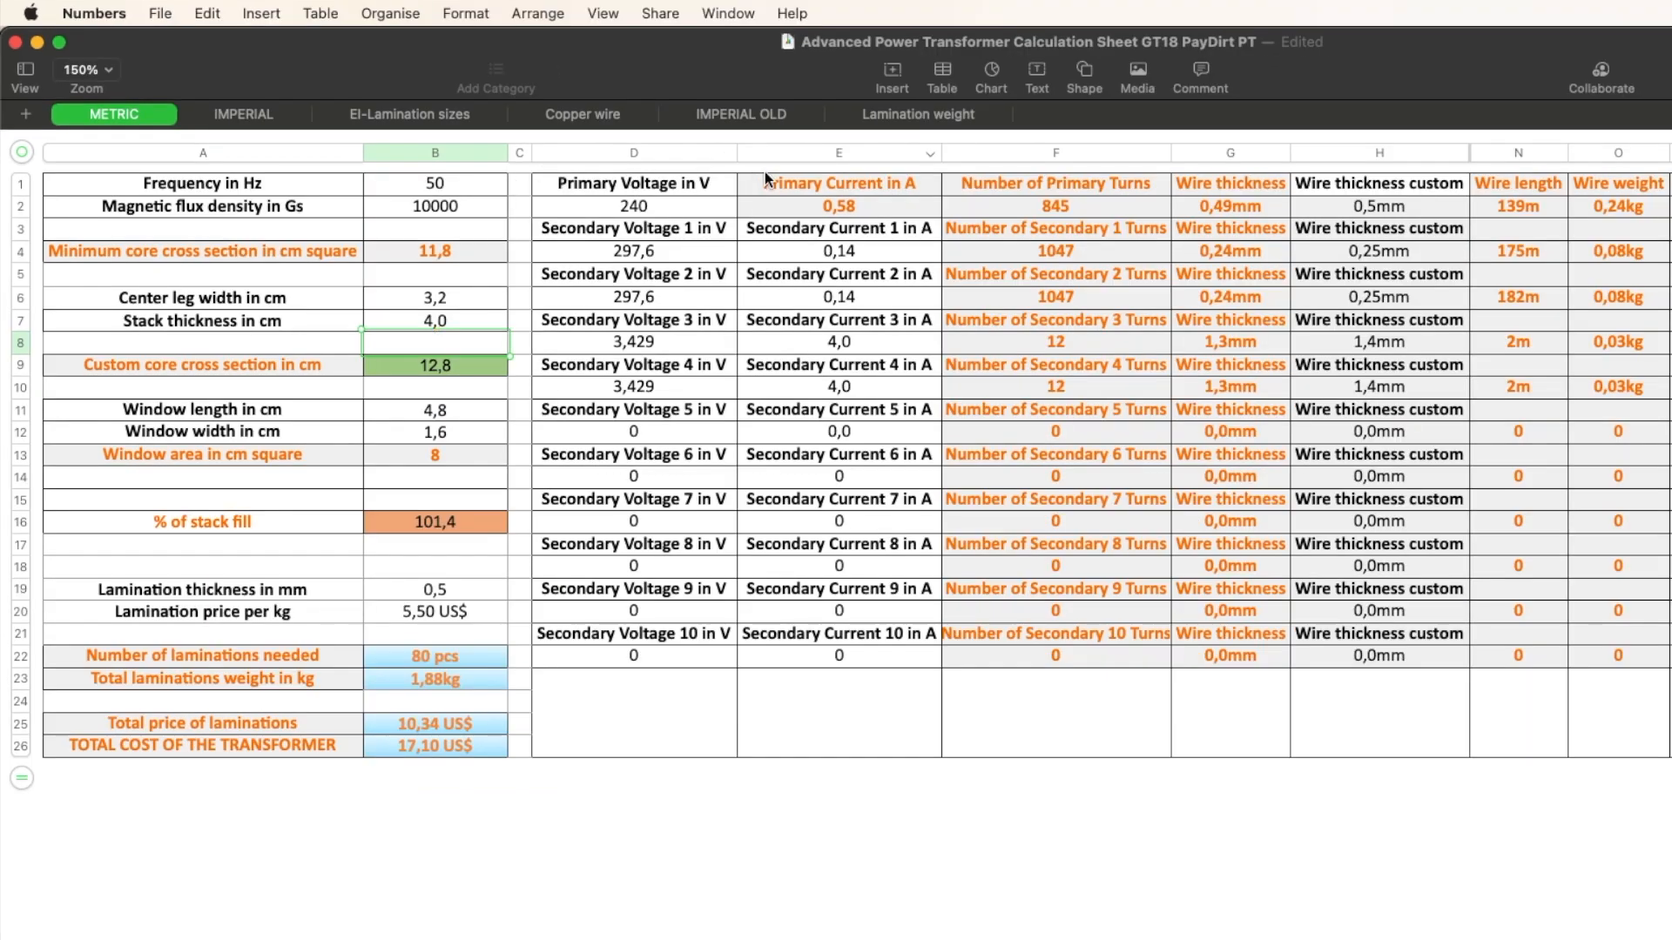
- Set the custom wire thicknesses of secondary windings 1 and 2 to 0,2 mm each
{"action": "double_click", "coordinate": [1403, 252]}
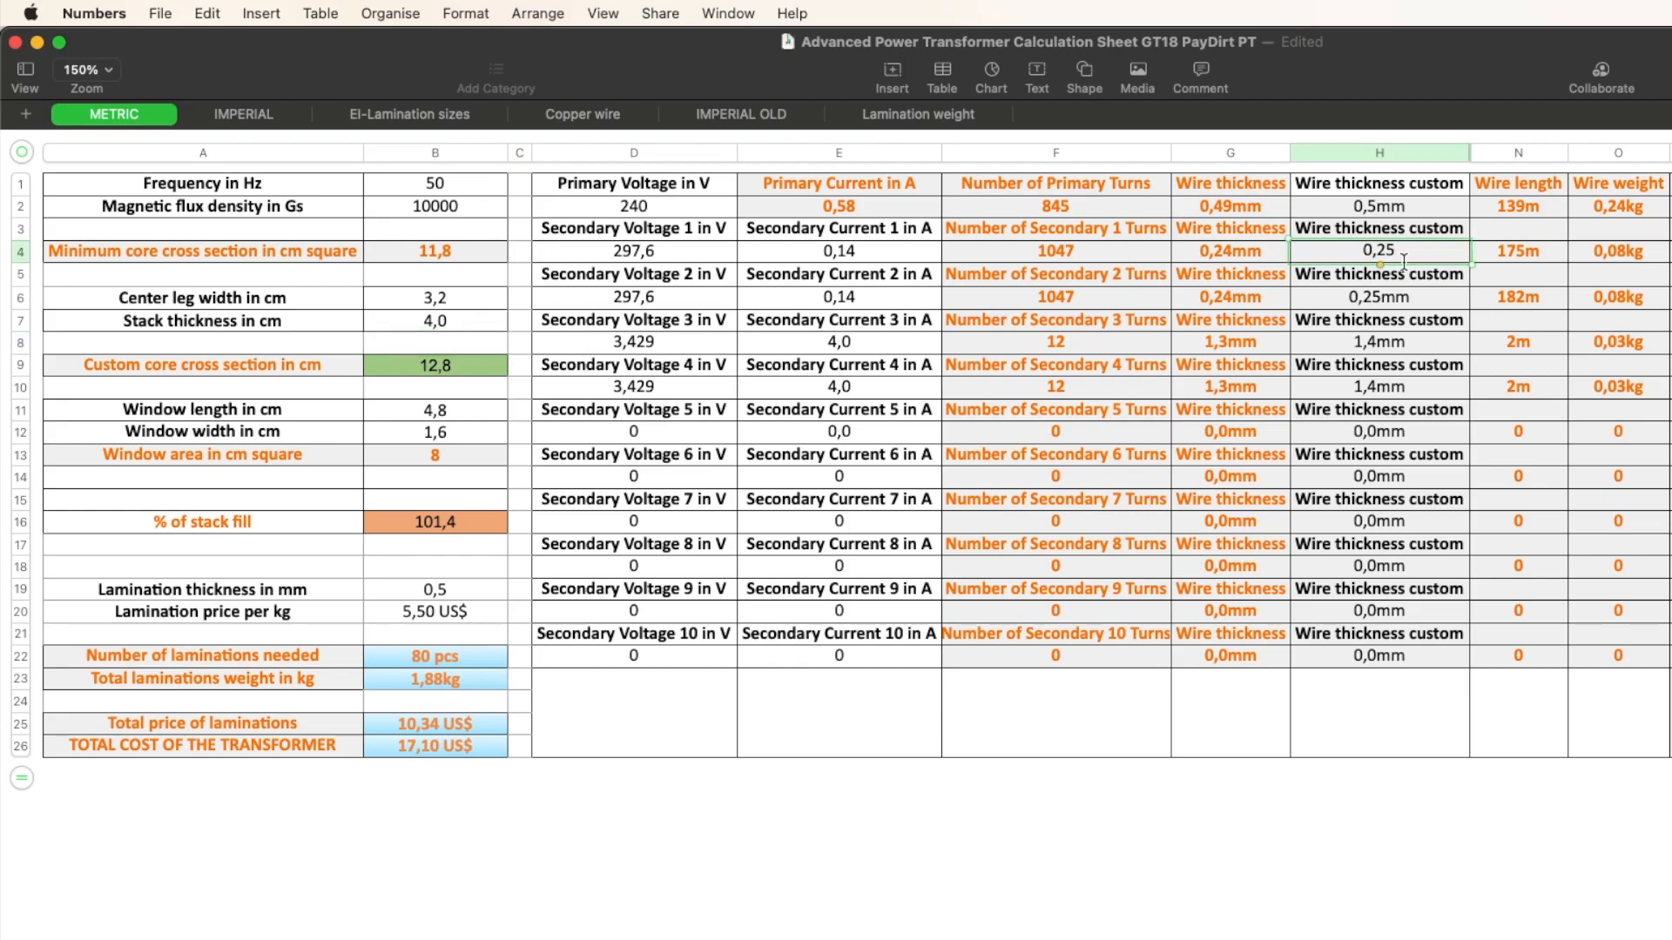
{"action": "key", "text": "BackSpace"}
{"action": "key", "text": "Return"}
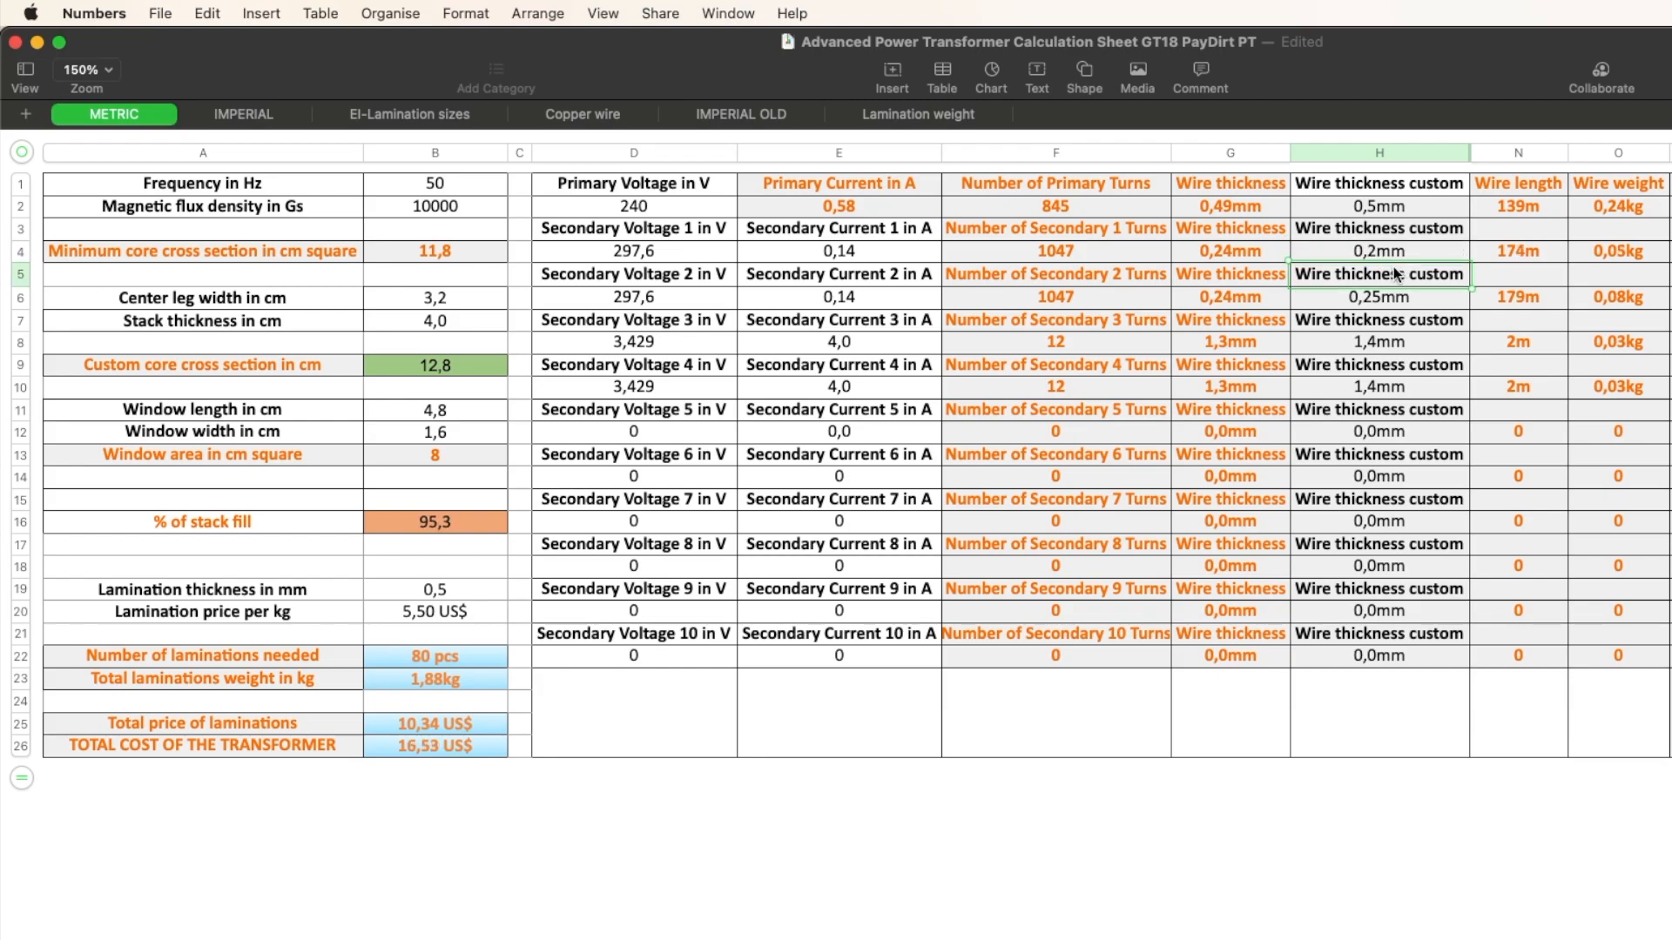
{"action": "left_click", "coordinate": [1355, 296]}
{"action": "double_click", "coordinate": [1363, 298]}
{"action": "type", "text": "0,"}
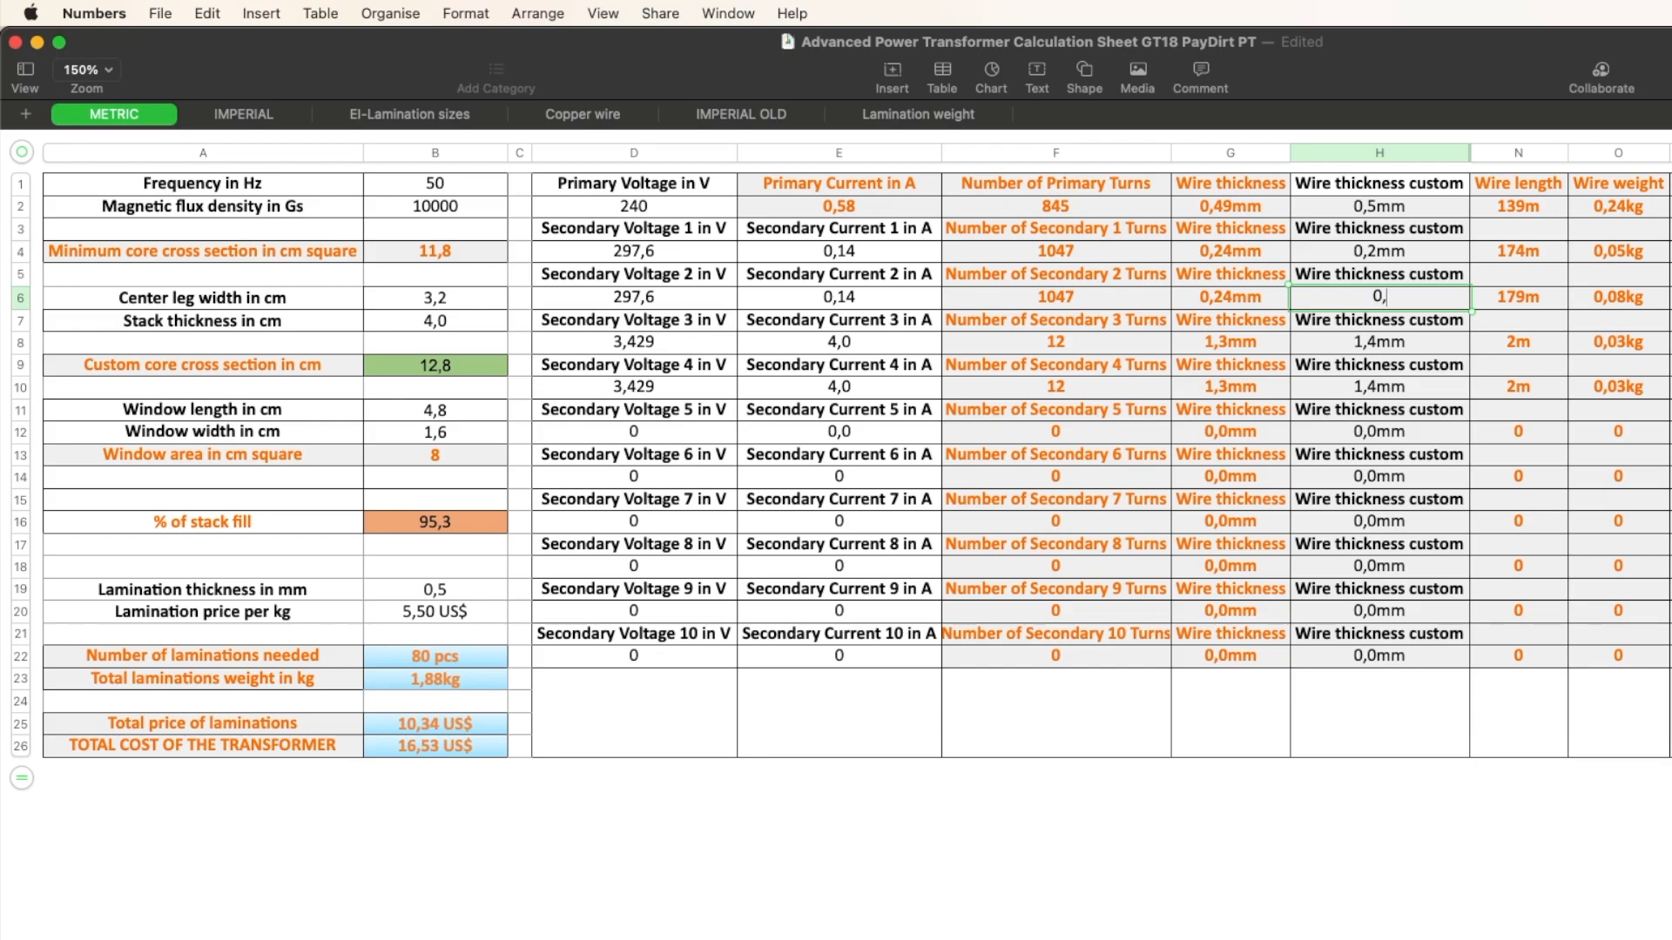
{"action": "type", "text": "2"}
{"action": "key", "text": "Return"}
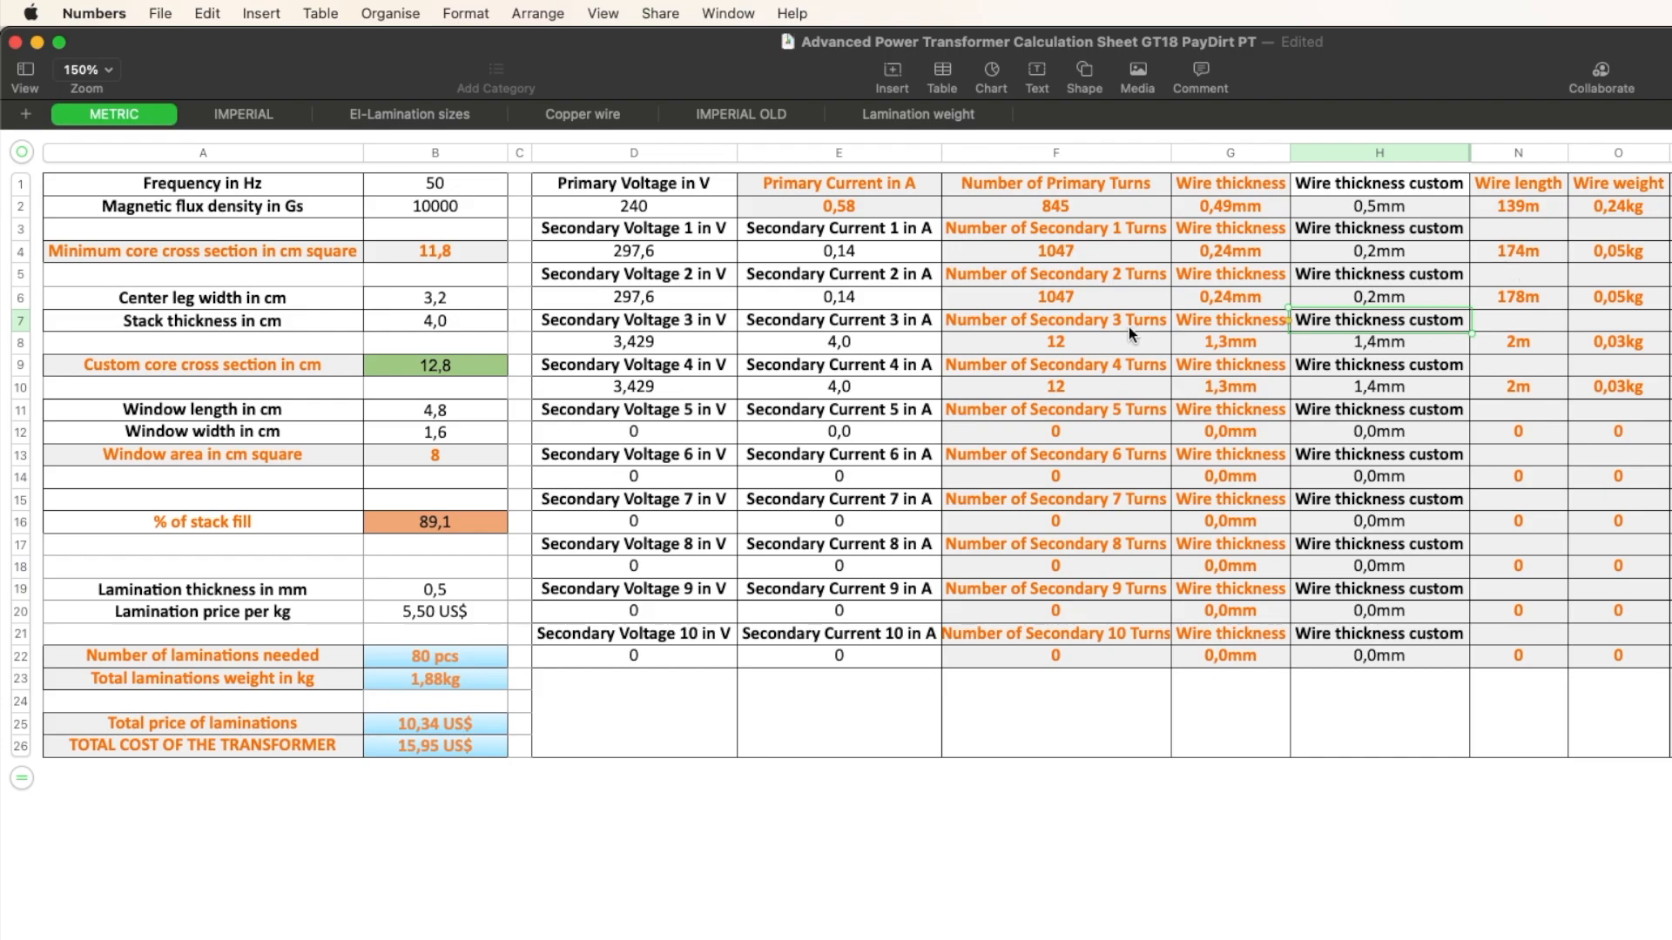
- Try a current of 0,12 A for both Secondary Current 1 and Secondary Current 2
{"action": "double_click", "coordinate": [862, 251]}
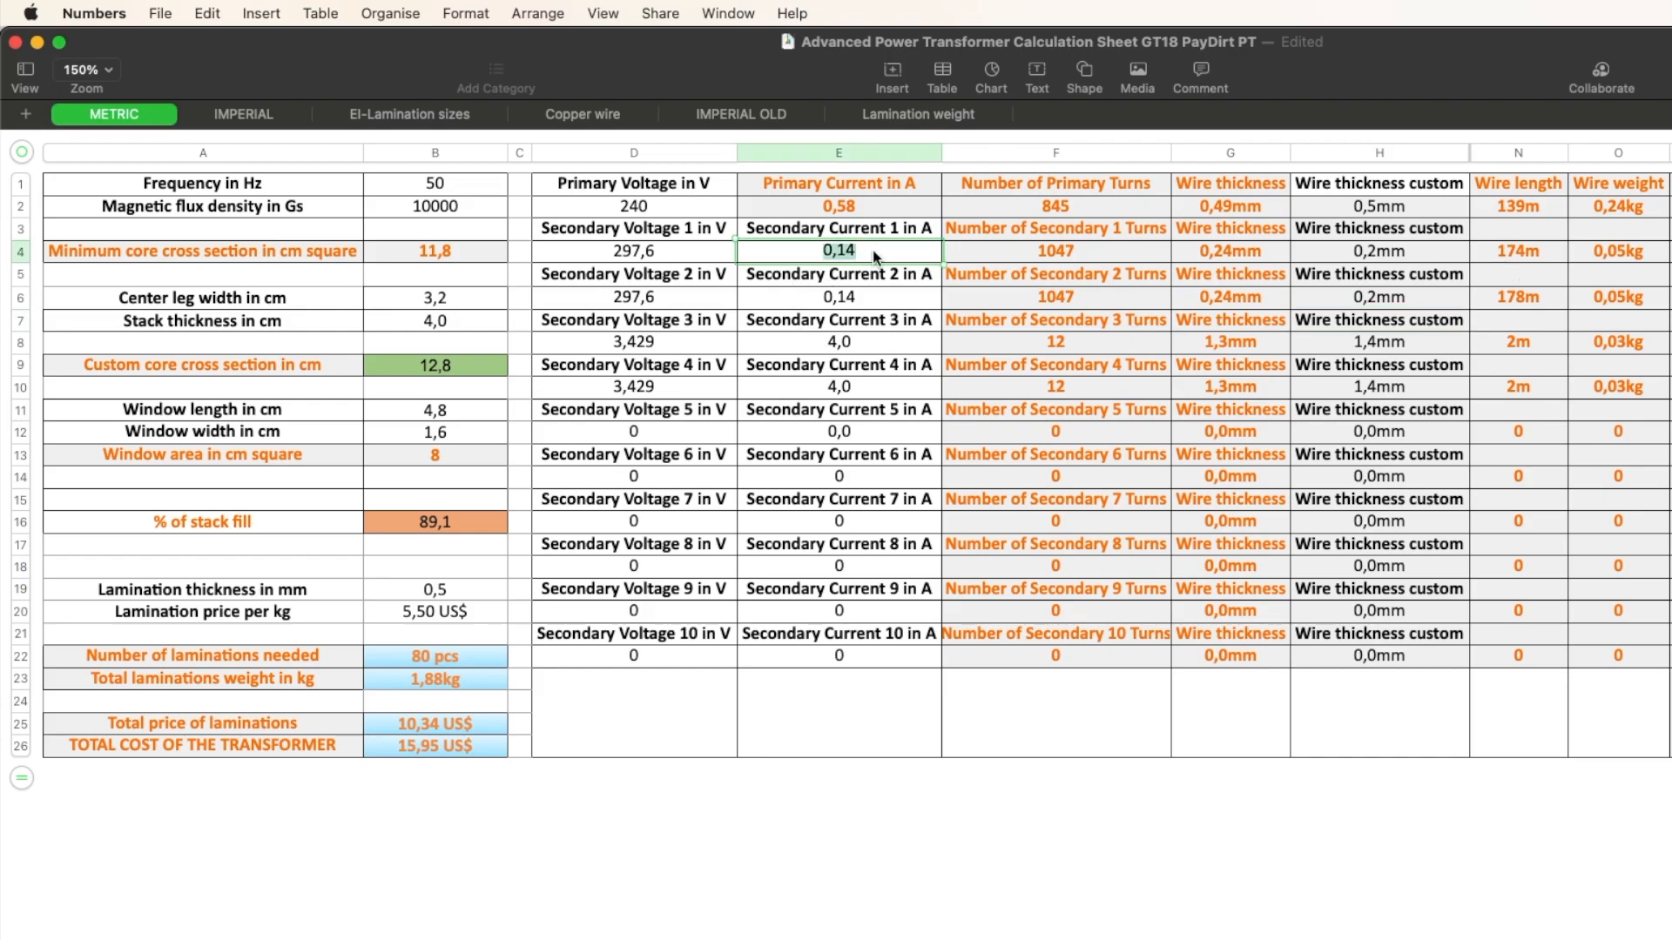
{"action": "type", "text": "0,12"}
{"action": "left_click", "coordinate": [863, 301]}
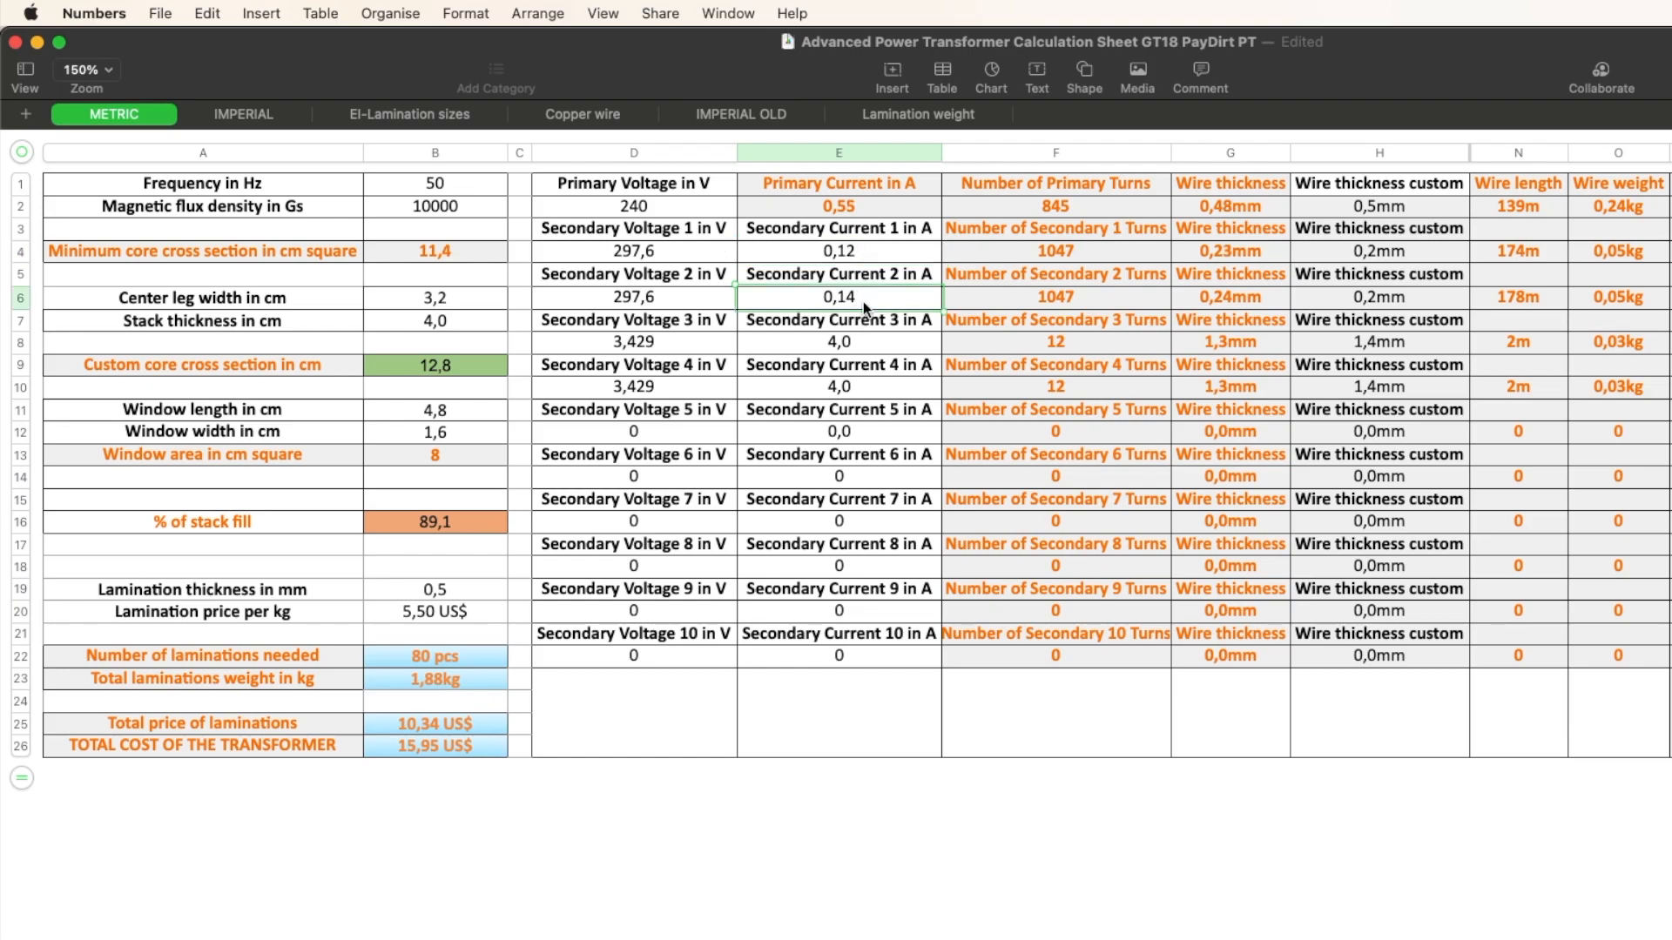
{"action": "left_click", "coordinate": [864, 301]}
{"action": "key", "text": "BackSpace"}
{"action": "type", "text": "2"}
{"action": "key", "text": "Return"}
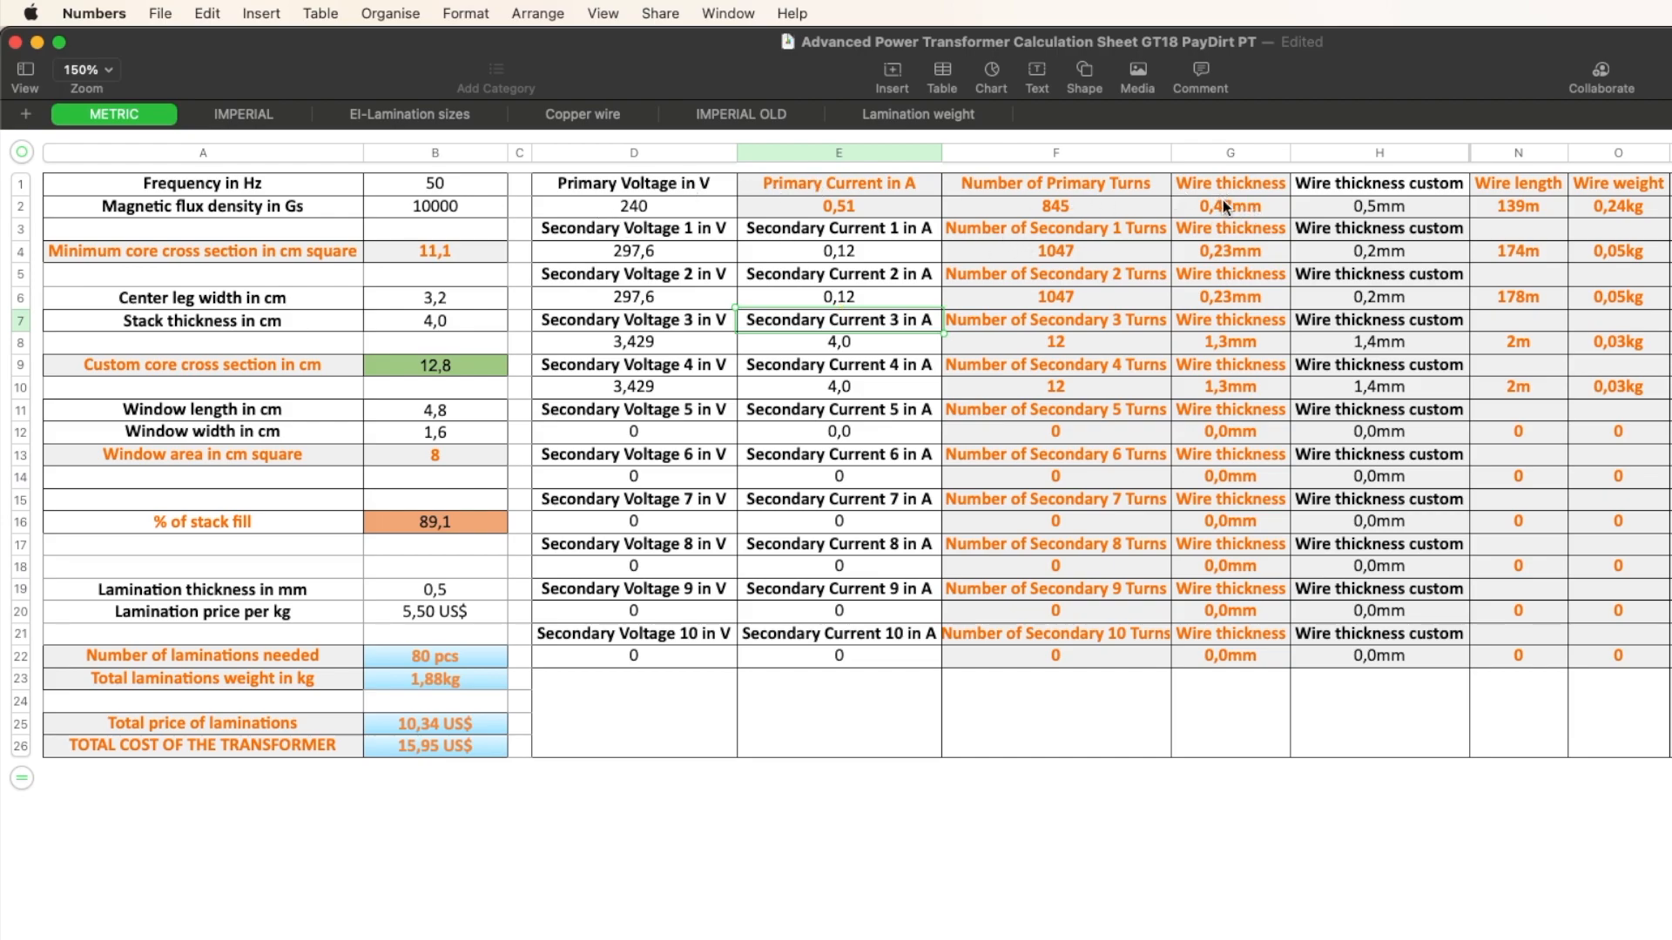
- Set Secondary Current 1 and Secondary Current 2 to 0,11 A each
{"action": "left_click", "coordinate": [862, 252]}
{"action": "double_click", "coordinate": [891, 252]}
{"action": "type", "text": "0"}
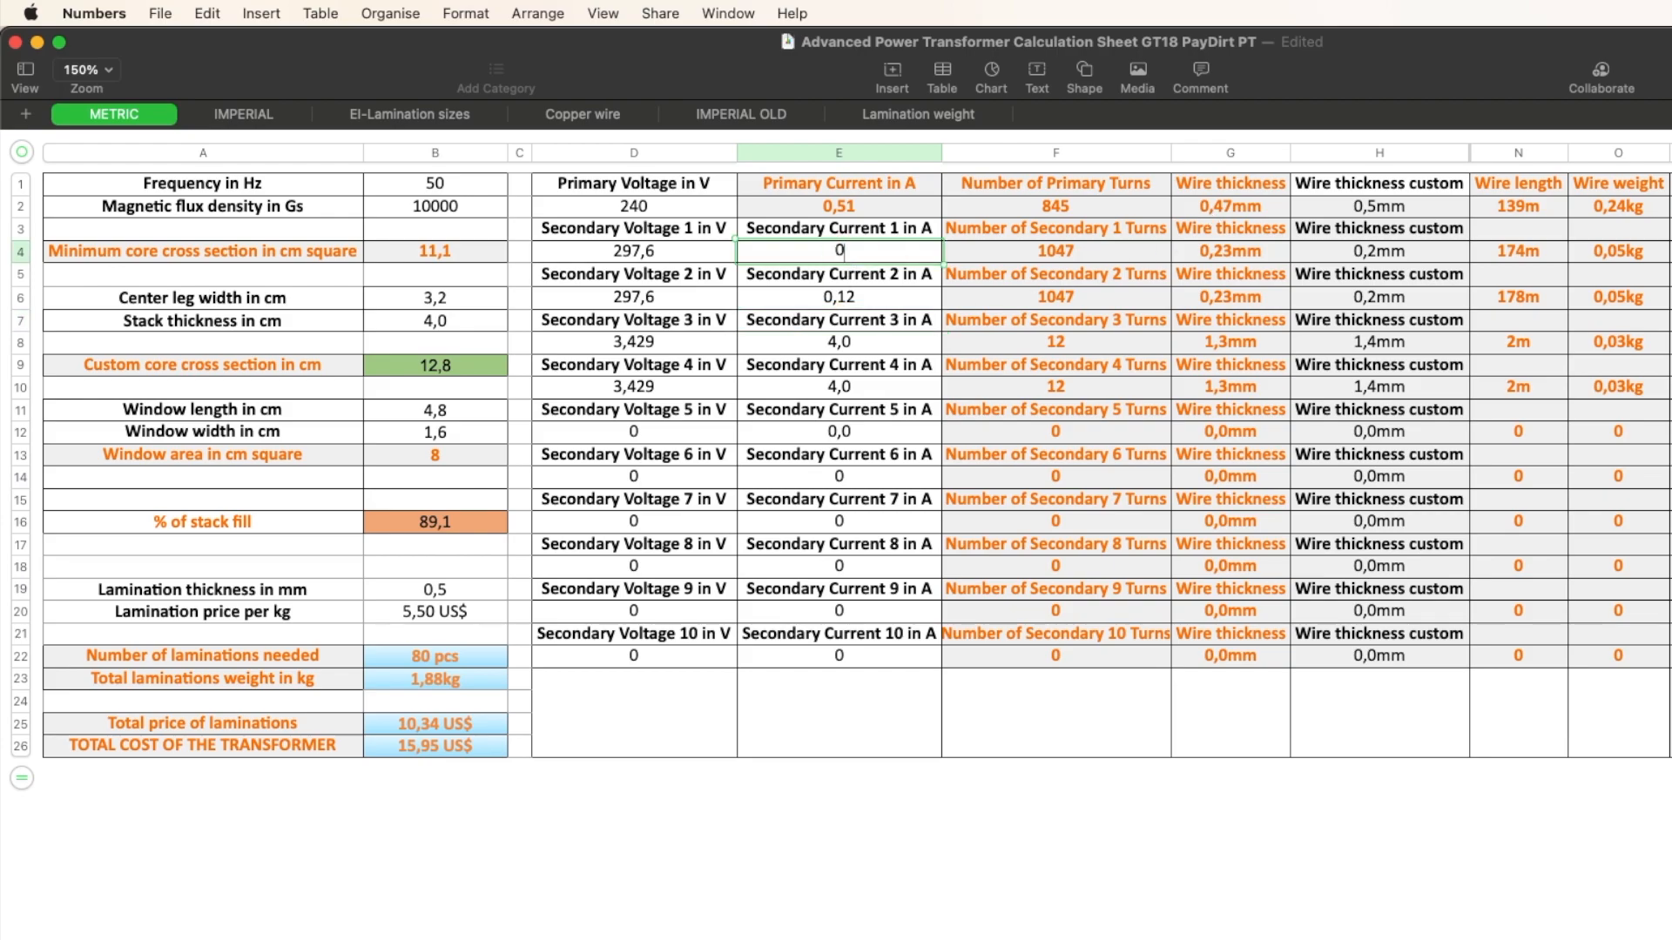
{"action": "type", "text": ",11"}
{"action": "left_click", "coordinate": [867, 294]}
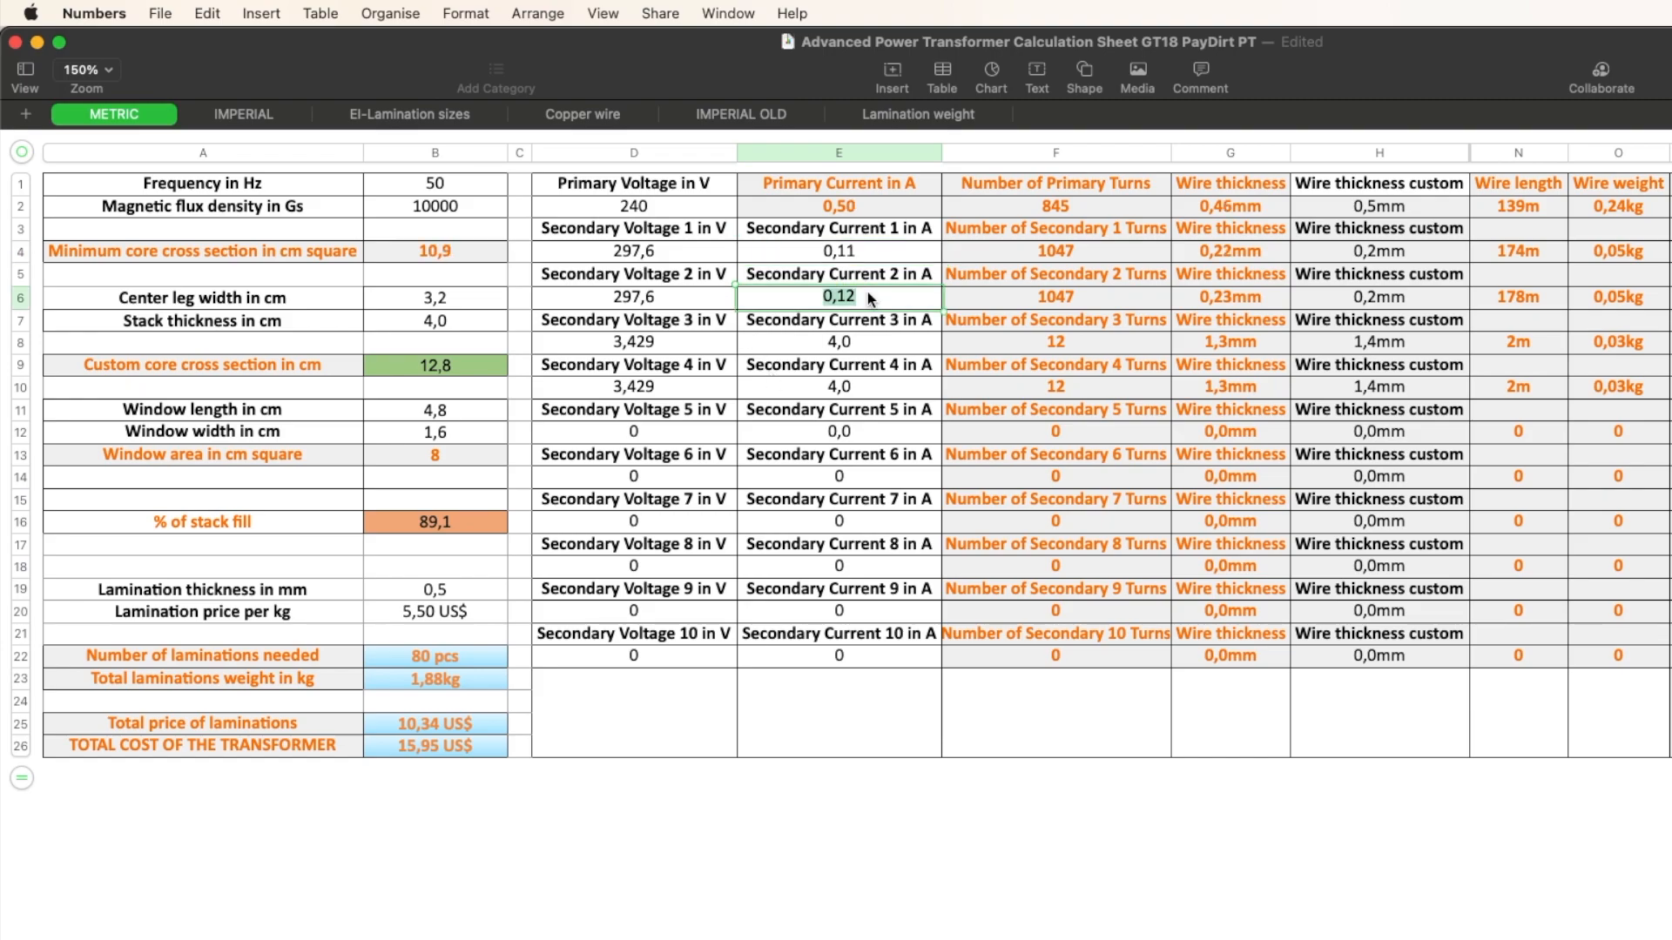
{"action": "key", "text": "BackSpace"}
{"action": "type", "text": "1"}
{"action": "key", "text": "Return"}
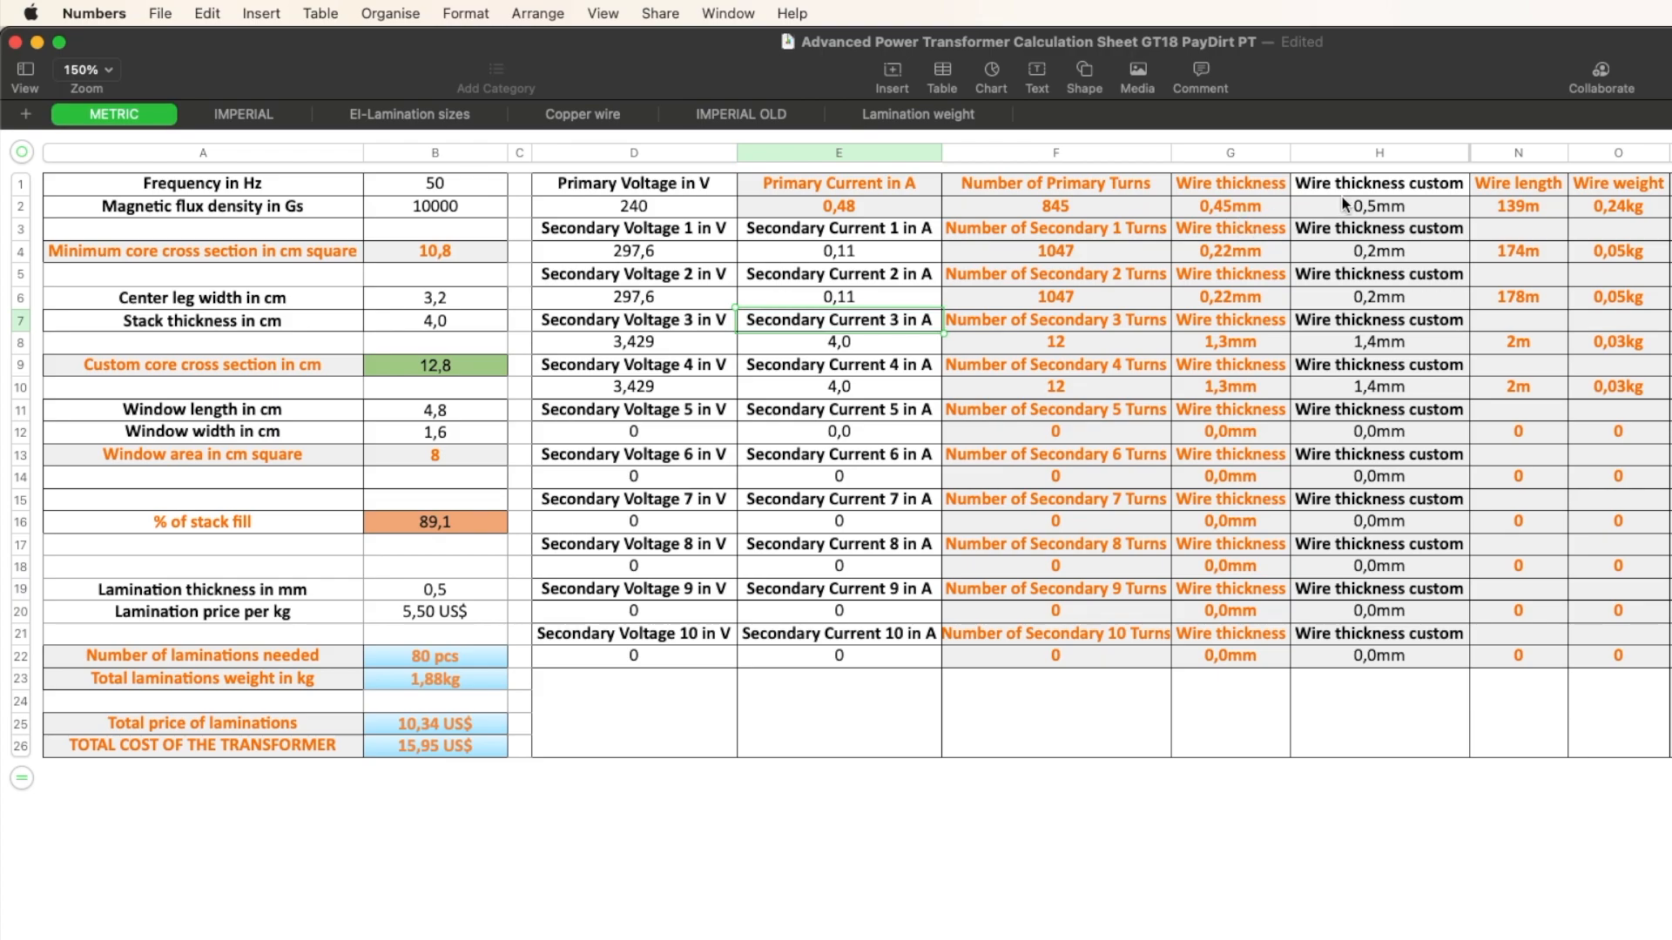
- Set the custom wire thickness of the primary winding to 0,45 mm
{"action": "left_click", "coordinate": [1412, 208]}
{"action": "left_click", "coordinate": [1414, 208]}
{"action": "double_click", "coordinate": [1415, 208]}
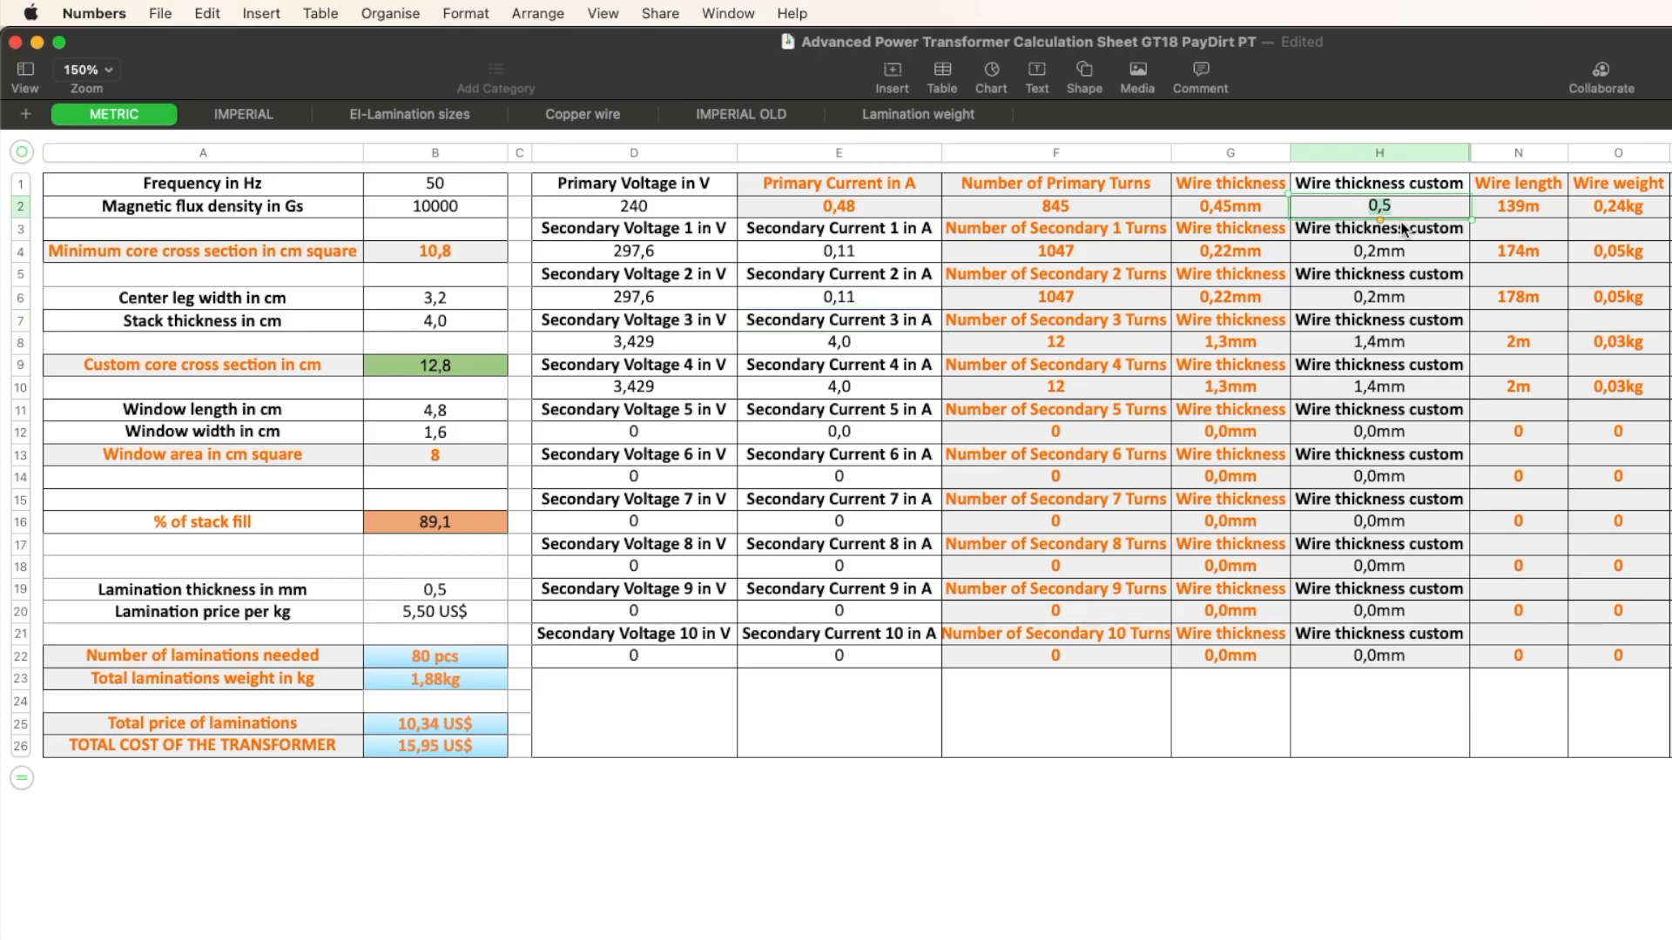
{"action": "type", "text": "0,45"}
{"action": "key", "text": "Return"}
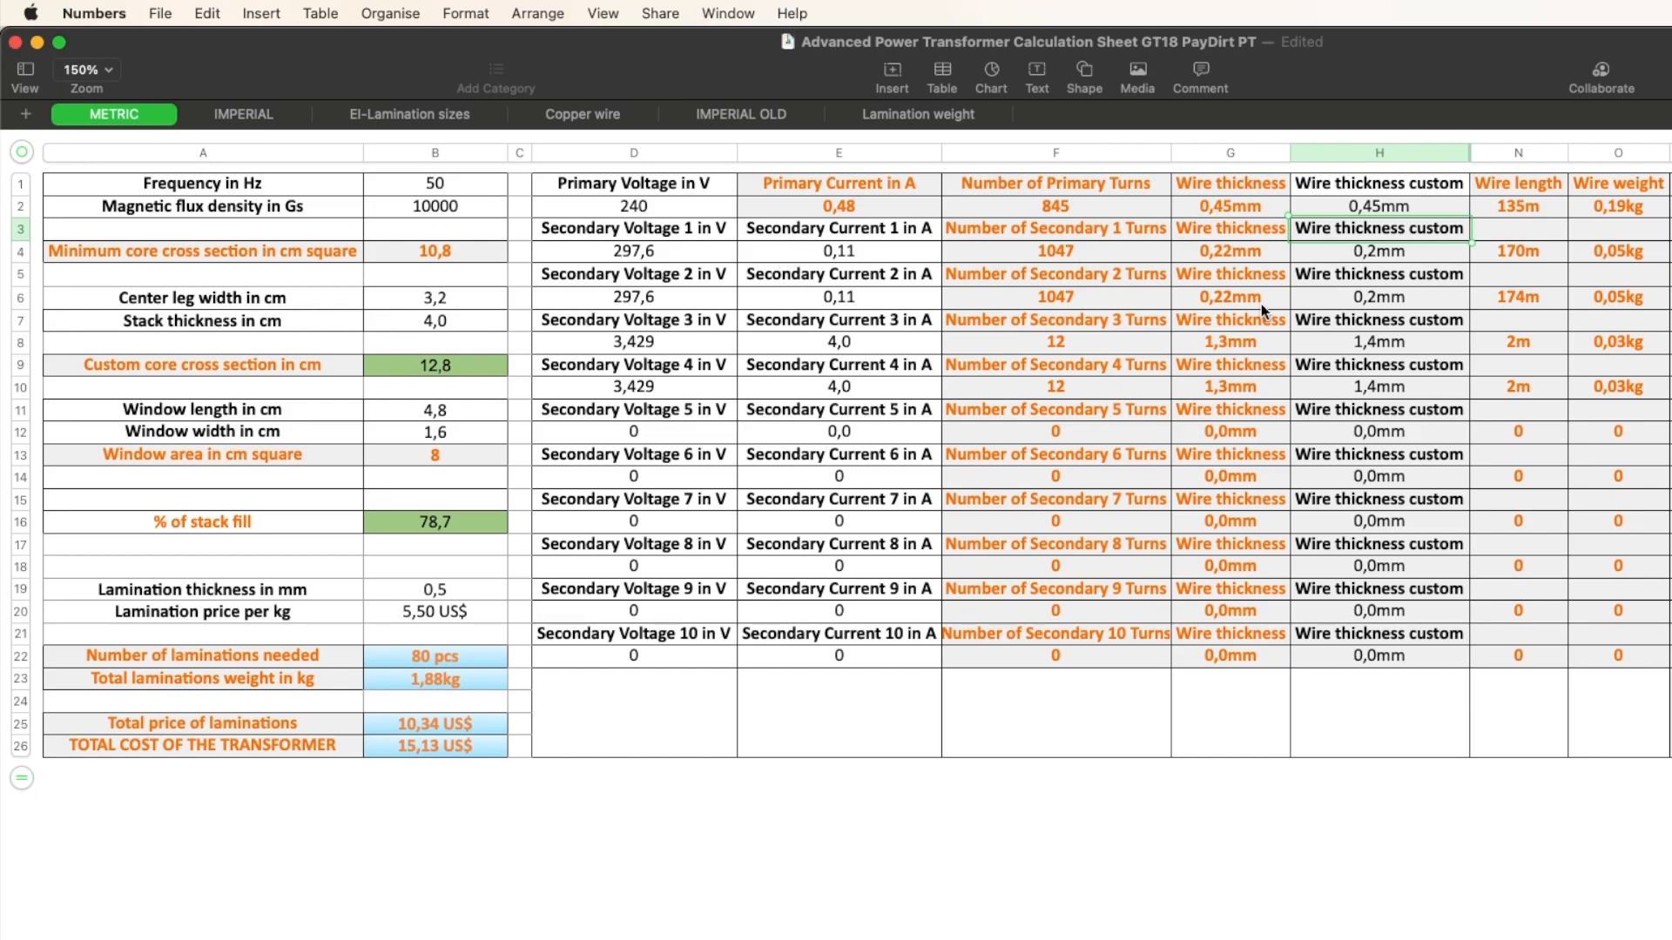
- Check the primary winding's wire thickness and review the wire length, weight, price and cost columns up to the total cost of wire
{"action": "left_click", "coordinate": [1230, 211]}
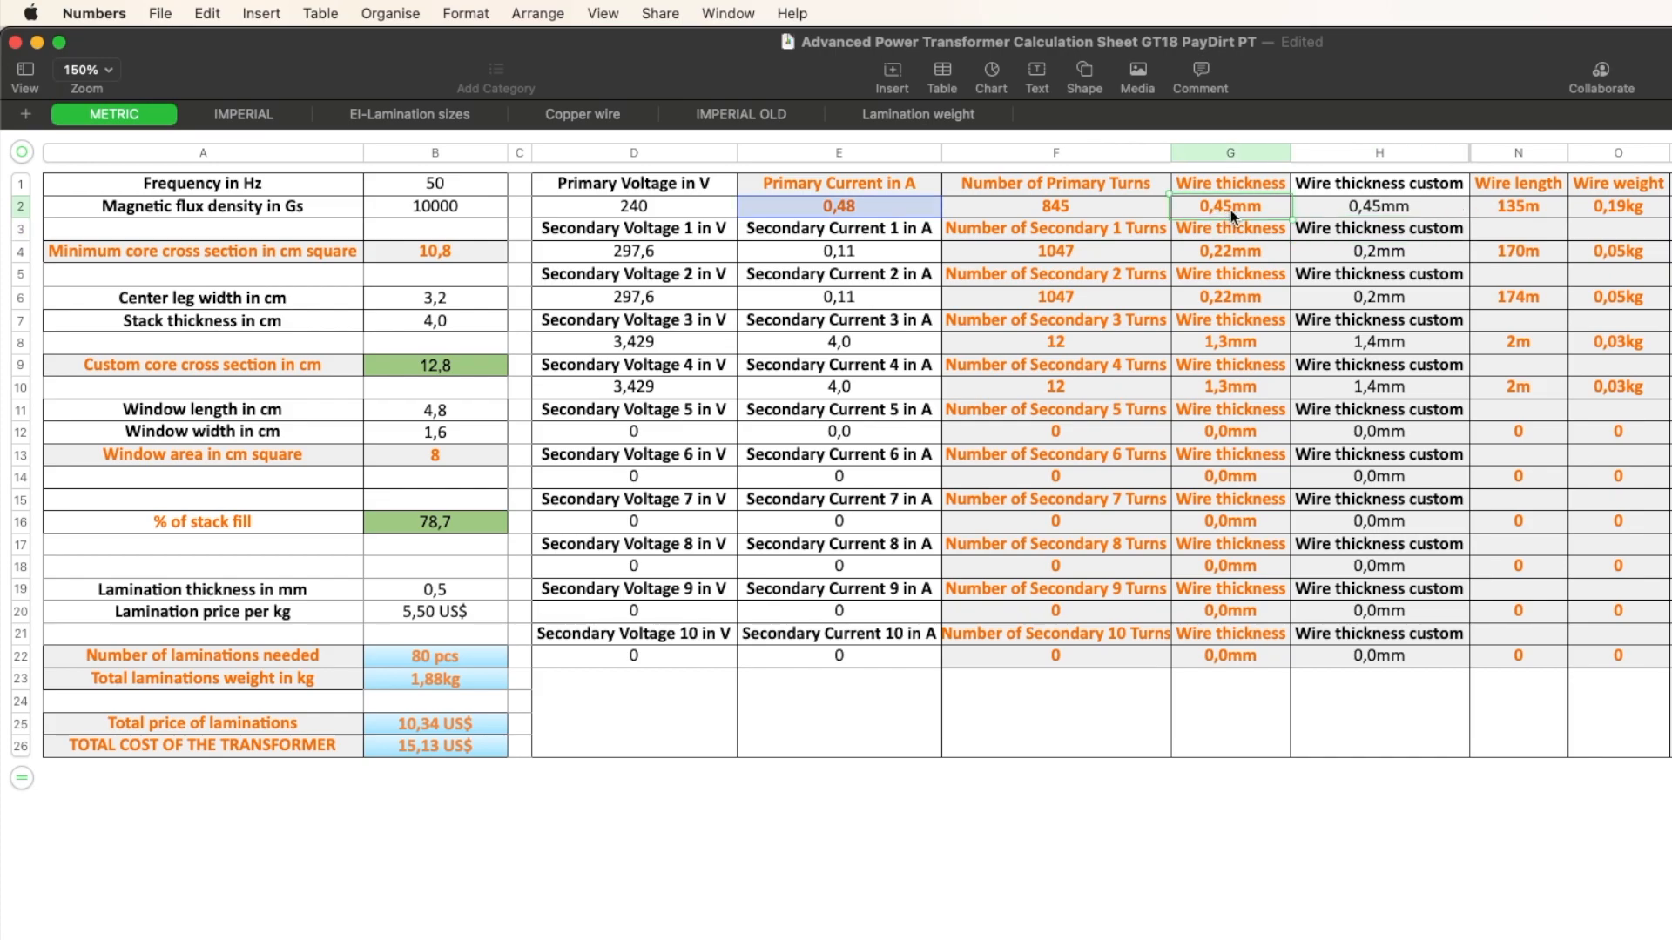
{"action": "left_click", "coordinate": [1309, 207]}
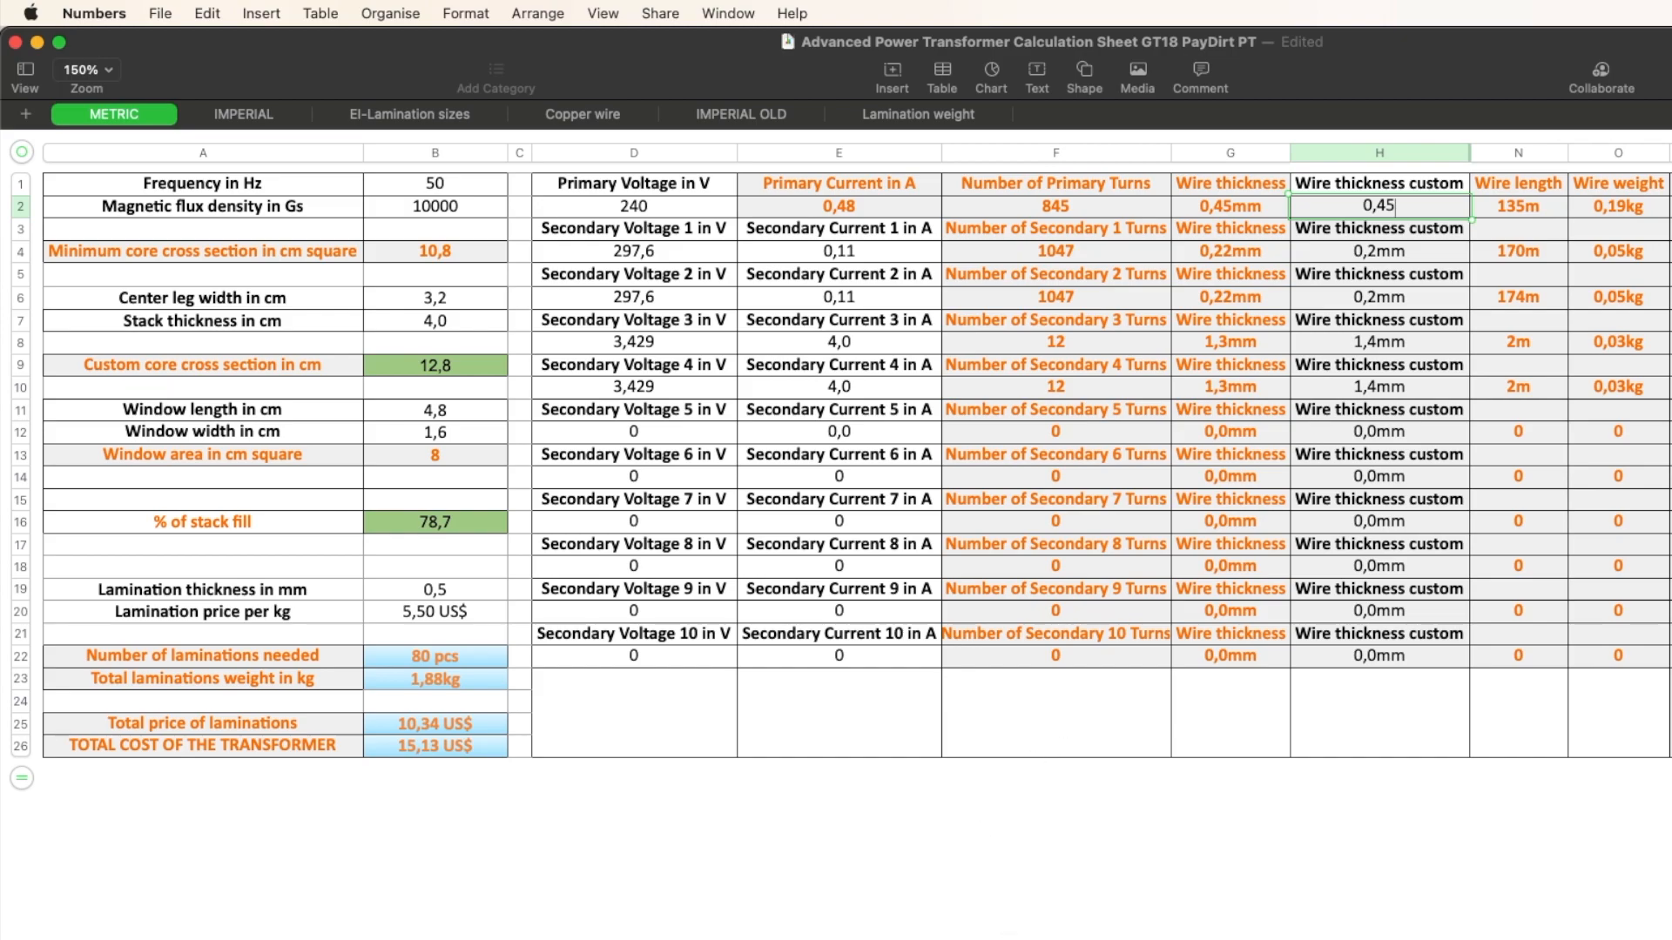
{"action": "scroll", "coordinate": [835, 461], "scroll_direction": "right", "scroll_amount": 10}
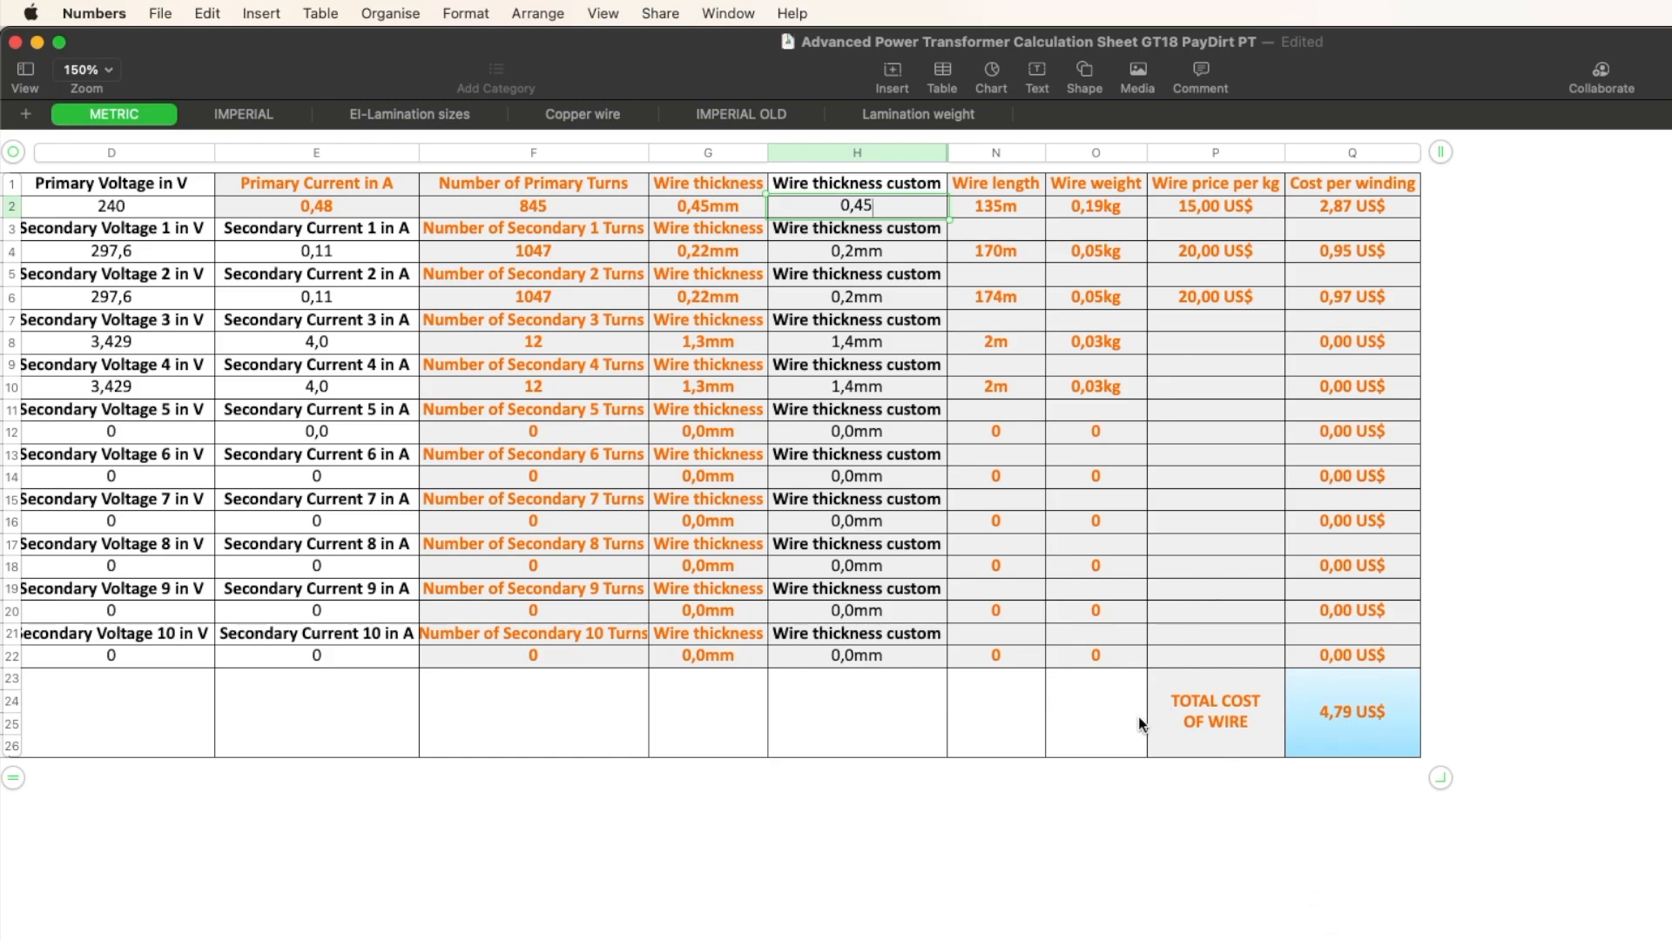
- Check the primary winding's wire price per kg in the wire cost columns
{"action": "left_click", "coordinate": [1438, 261]}
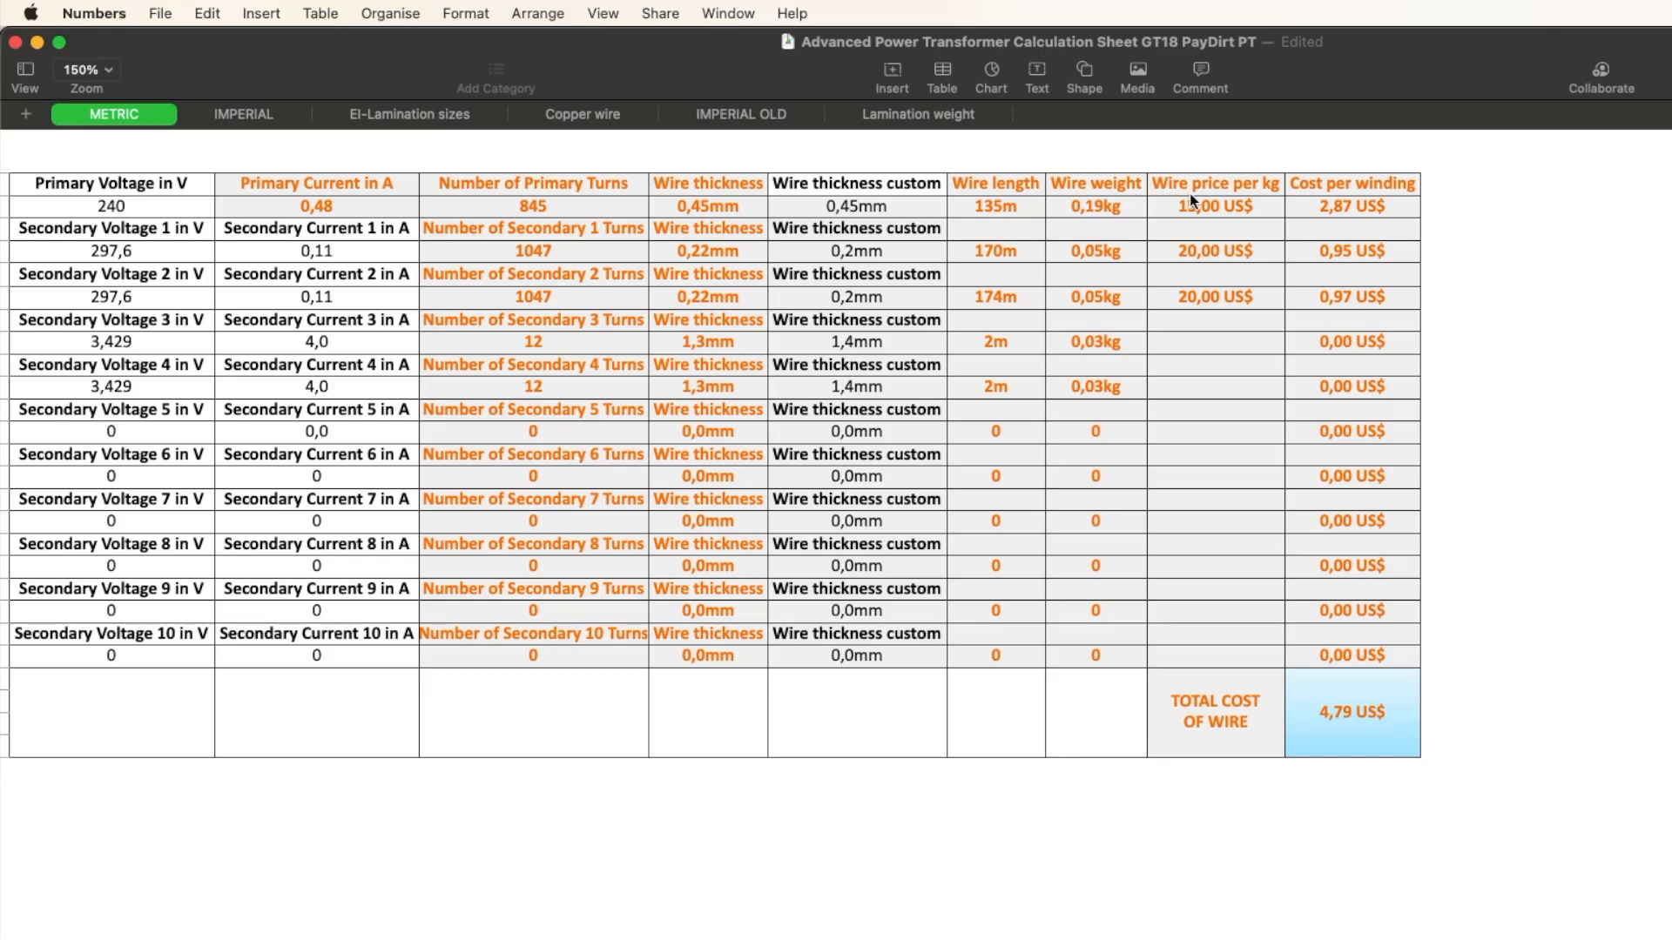
{"action": "left_click", "coordinate": [1222, 207]}
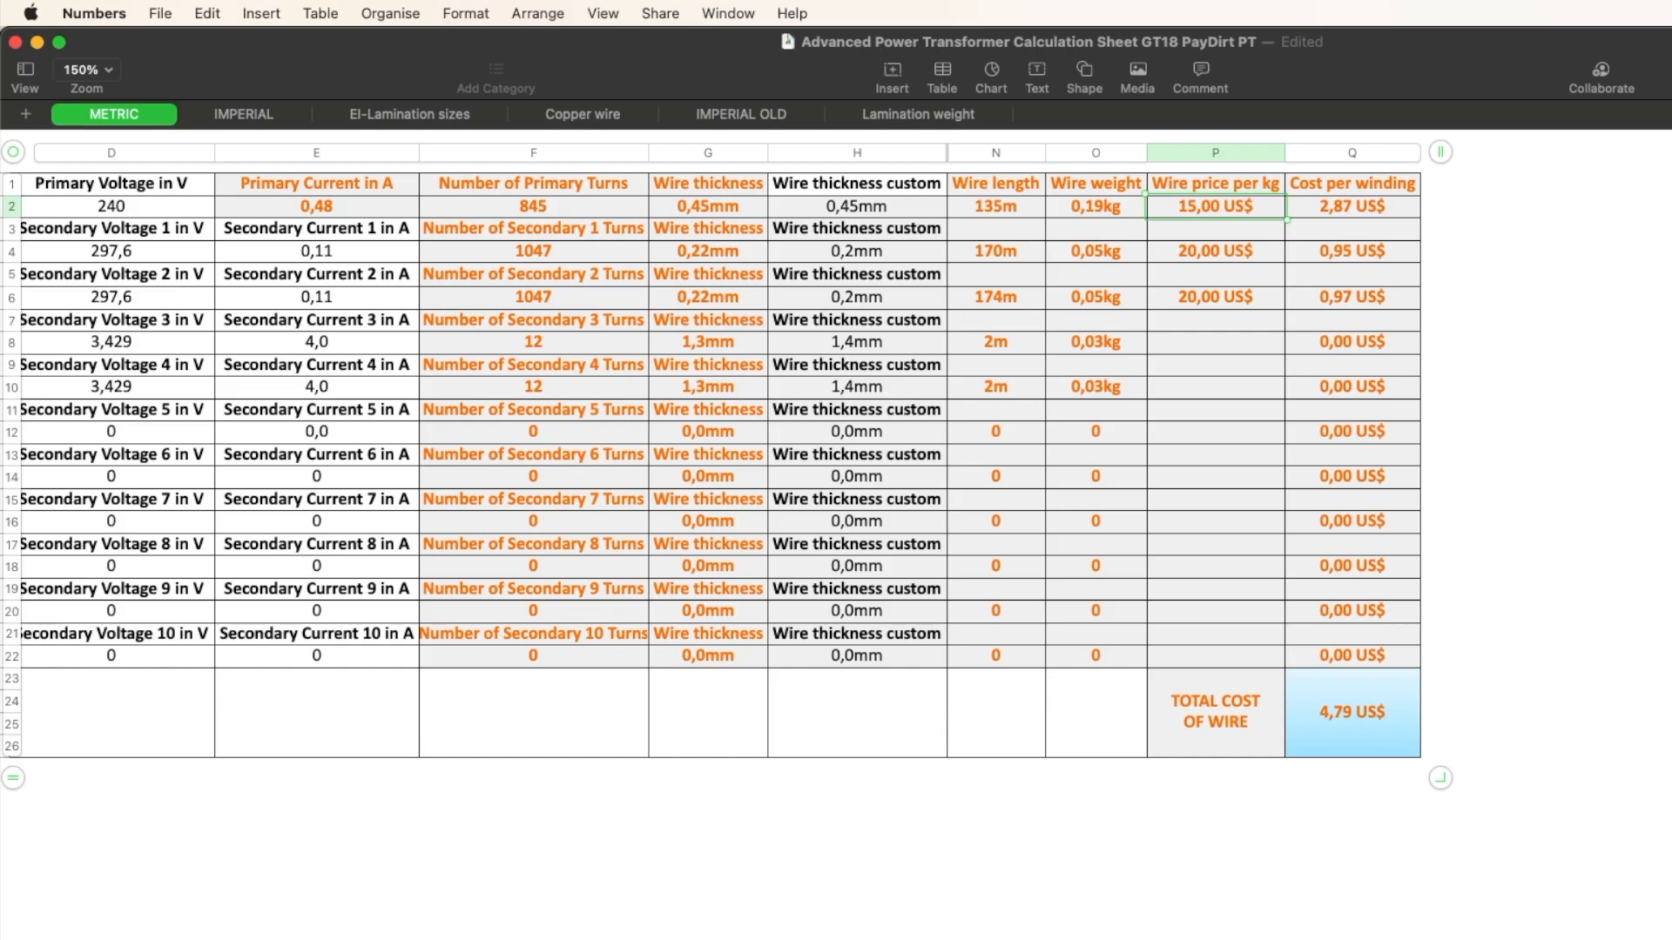
{"action": "scroll", "coordinate": [768, 465], "scroll_direction": "left", "scroll_amount": 10}
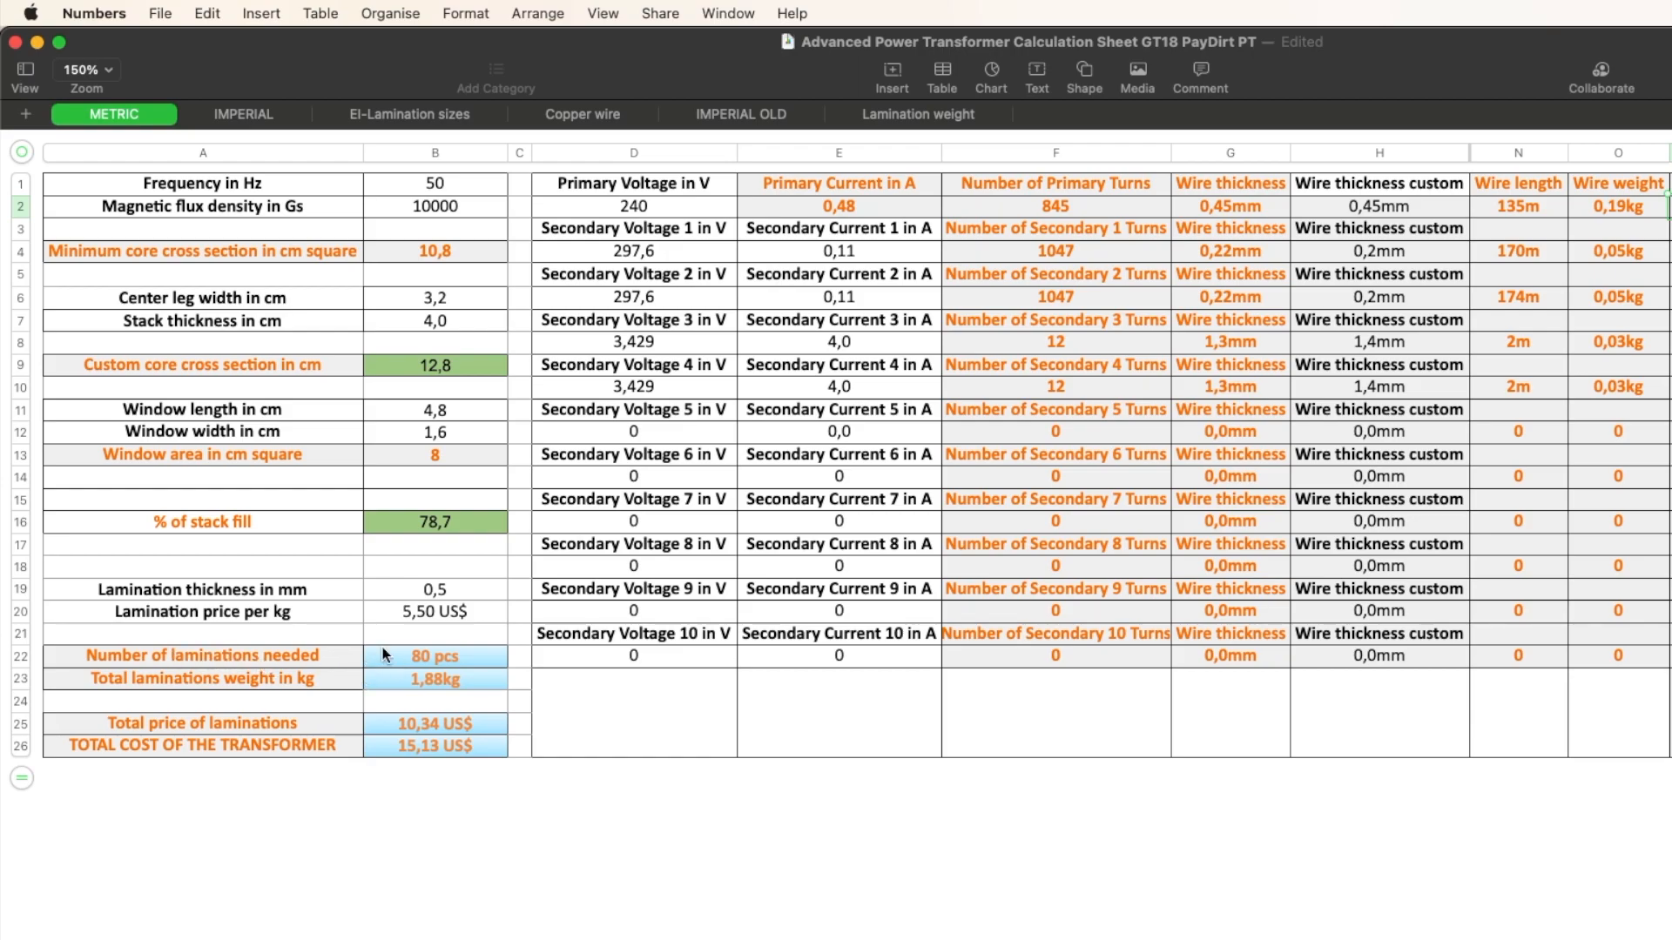
- Check the lamination thickness and total laminations weight, and consult the Lamination weight table before returning to the METRIC sheet
{"action": "double_click", "coordinate": [436, 588]}
{"action": "left_click", "coordinate": [465, 592]}
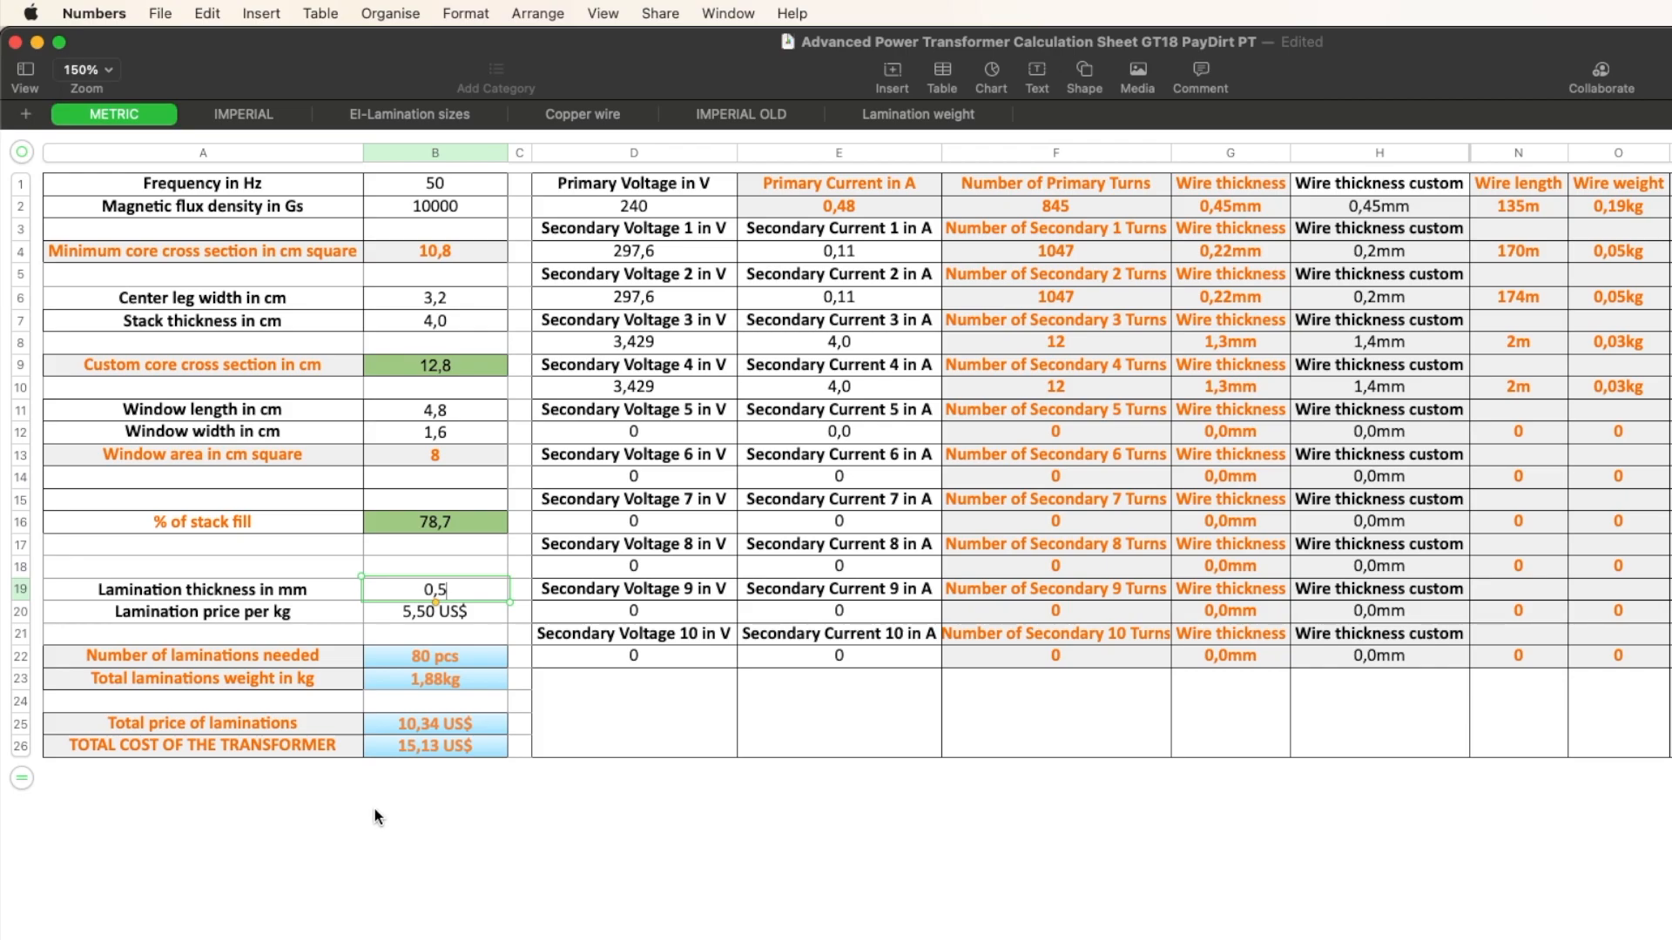
{"action": "left_click", "coordinate": [470, 686]}
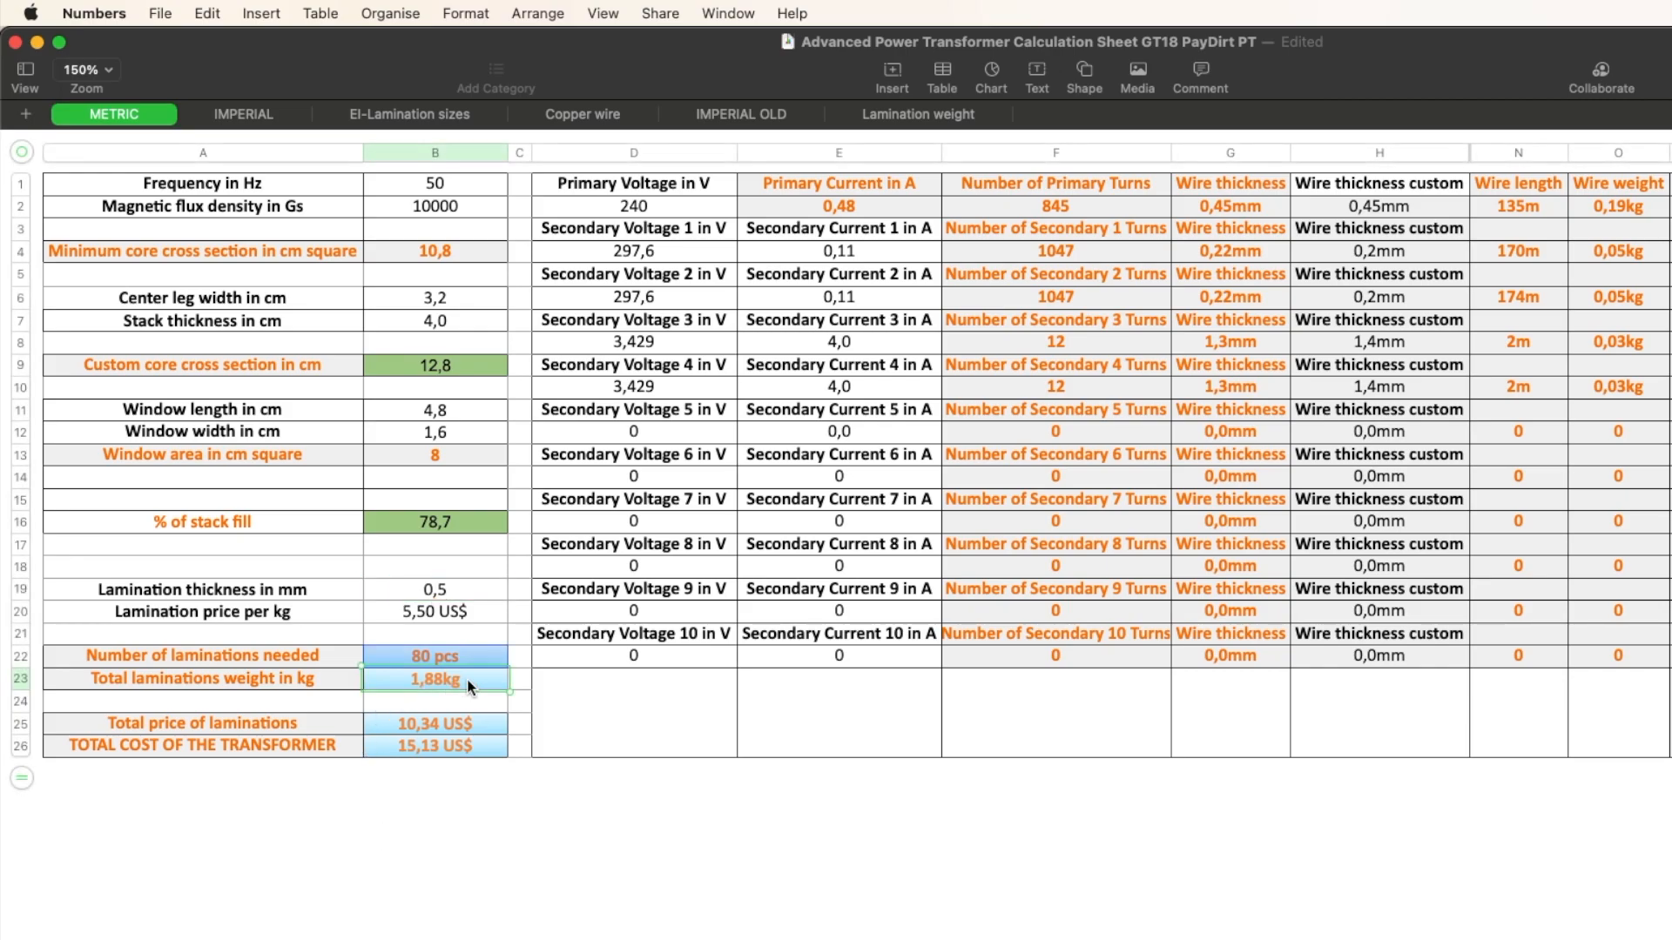
{"action": "left_click", "coordinate": [324, 853]}
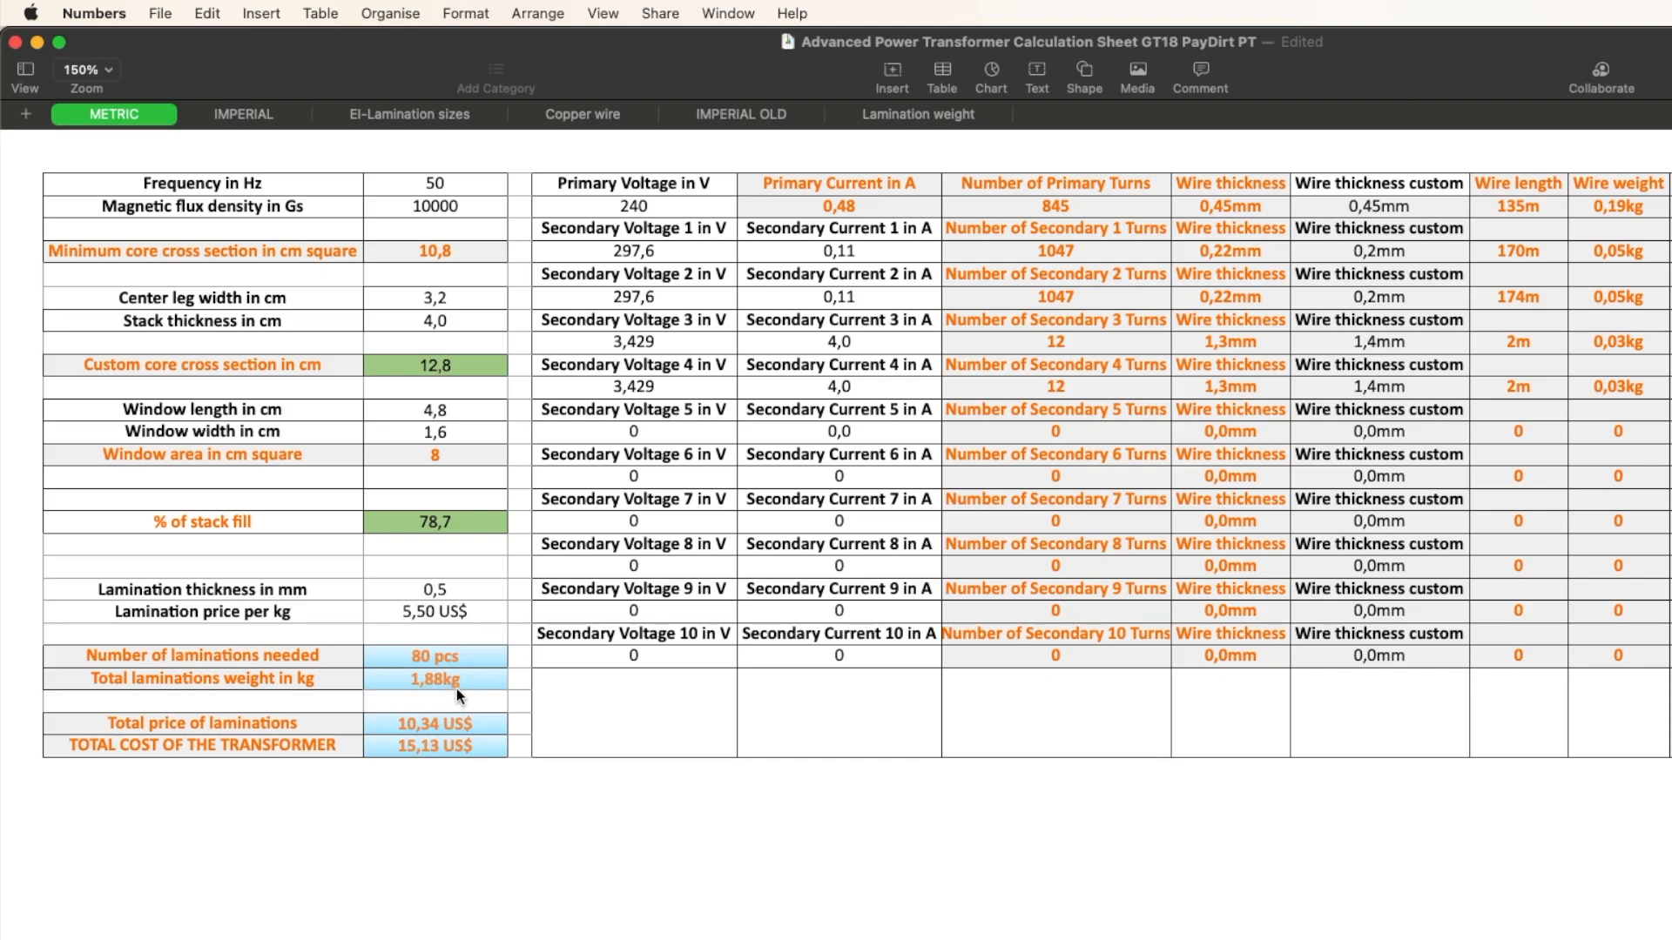
{"action": "left_click", "coordinate": [945, 114]}
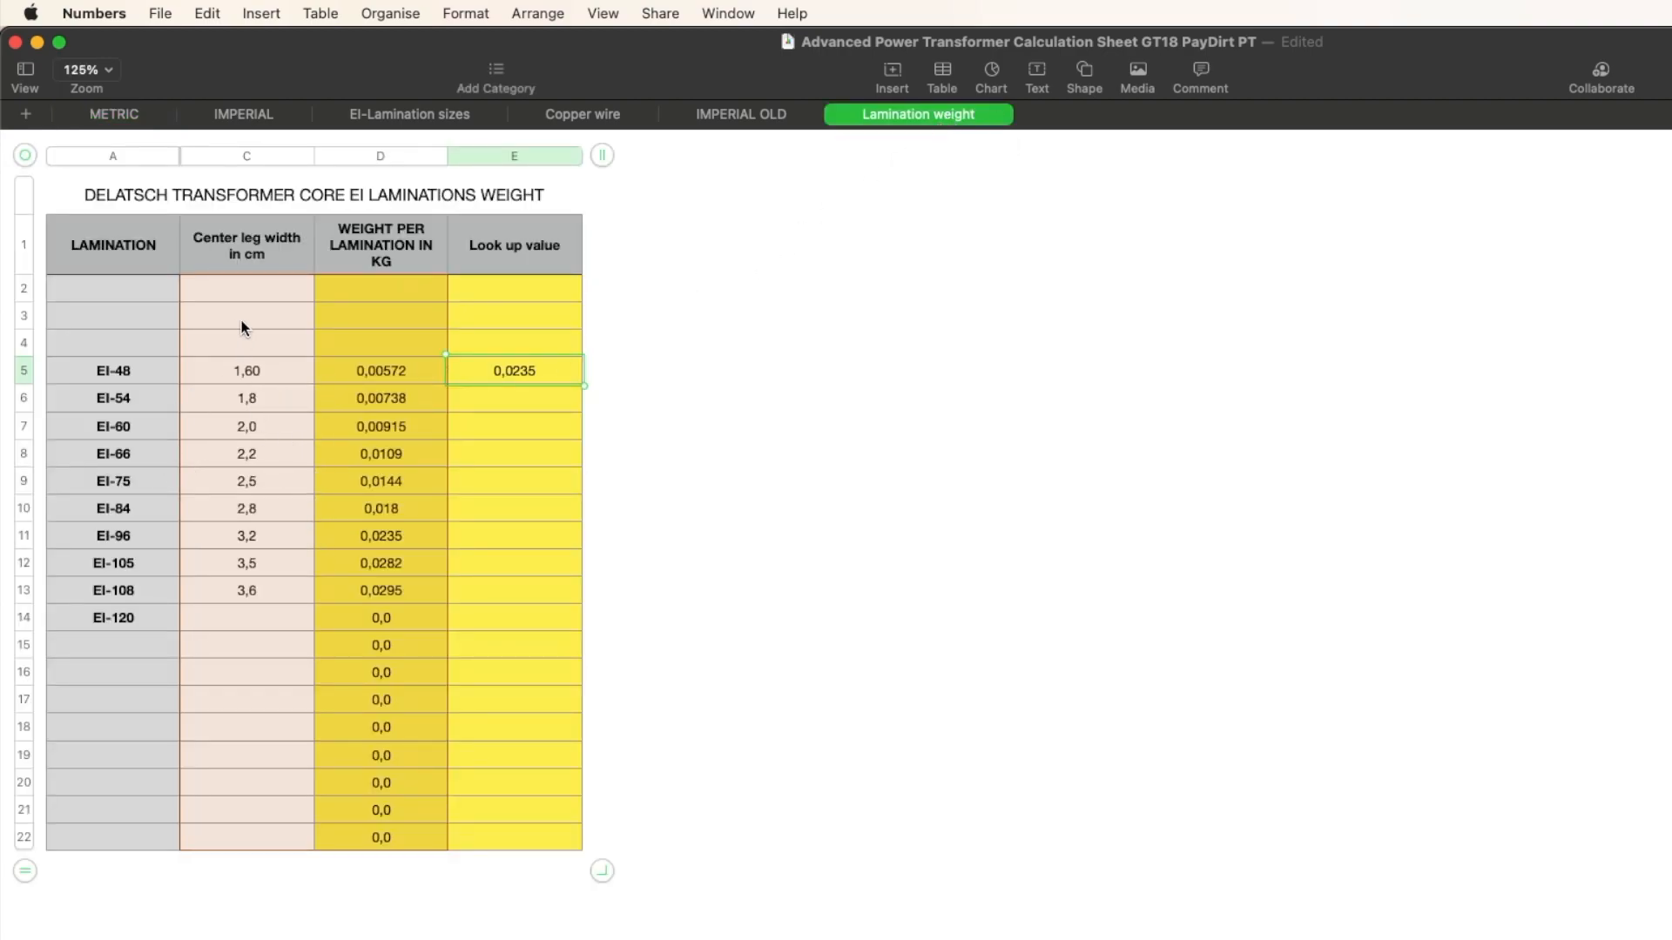
{"action": "left_click", "coordinate": [114, 113]}
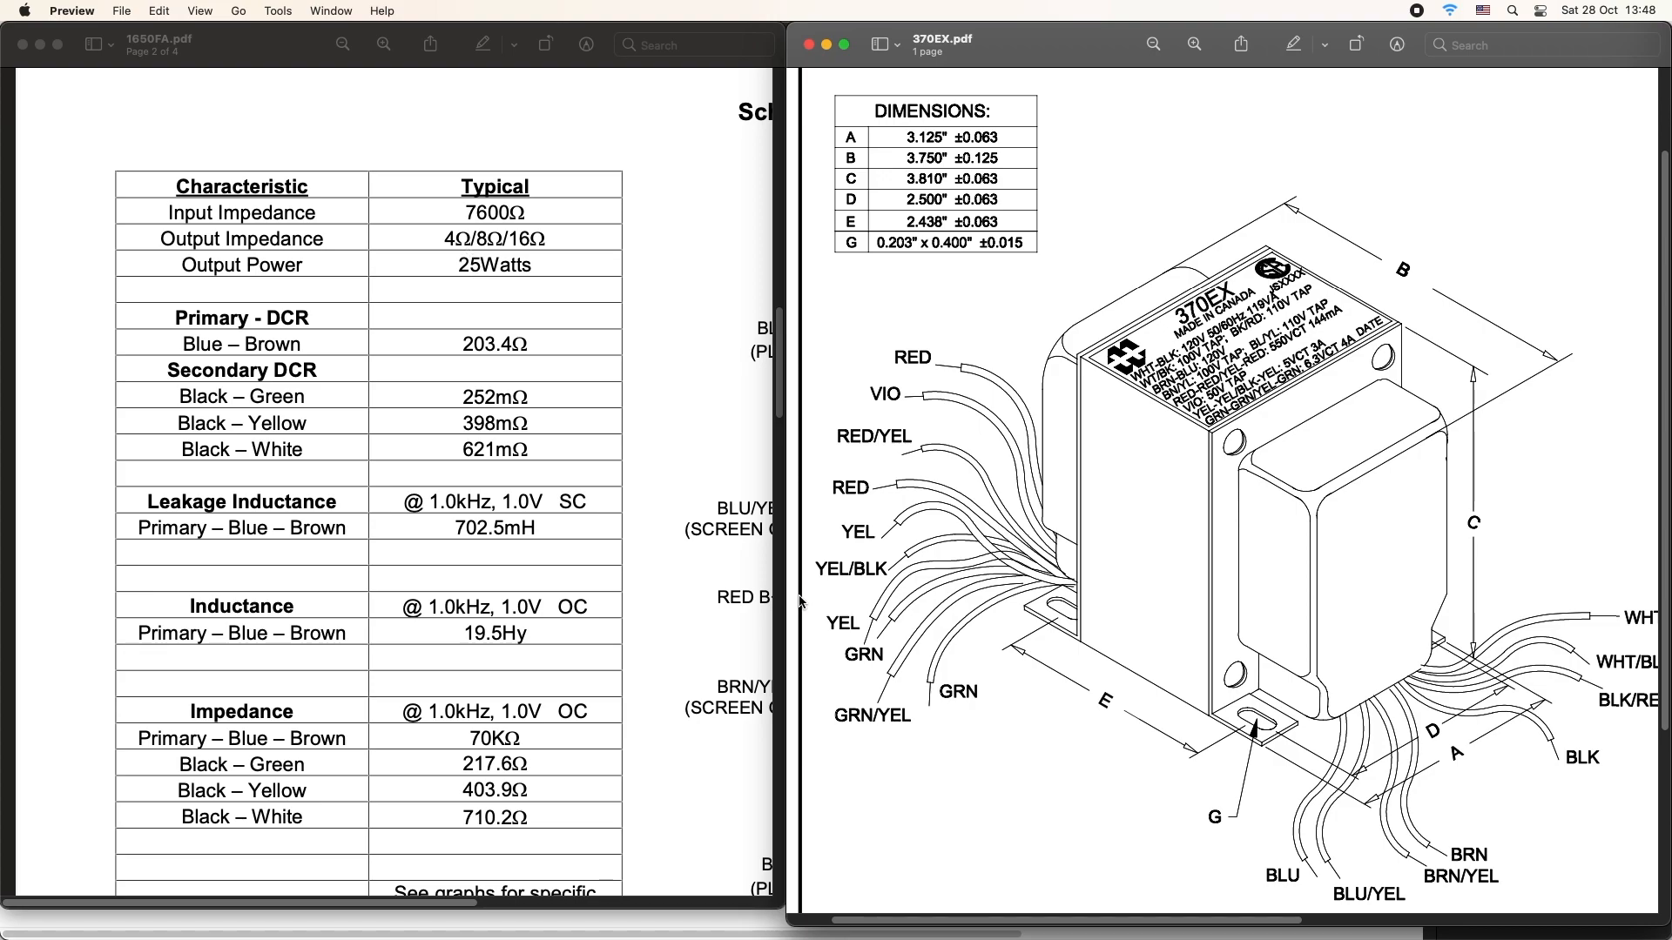
- Switch back to Numbers and open the recent file ADVANCED PP OUTPUT TRANSFORMER CALCULATOR SPREADHSEET GT18 PayDirt OT
{"action": "mouse_move", "coordinate": [931, 937]}
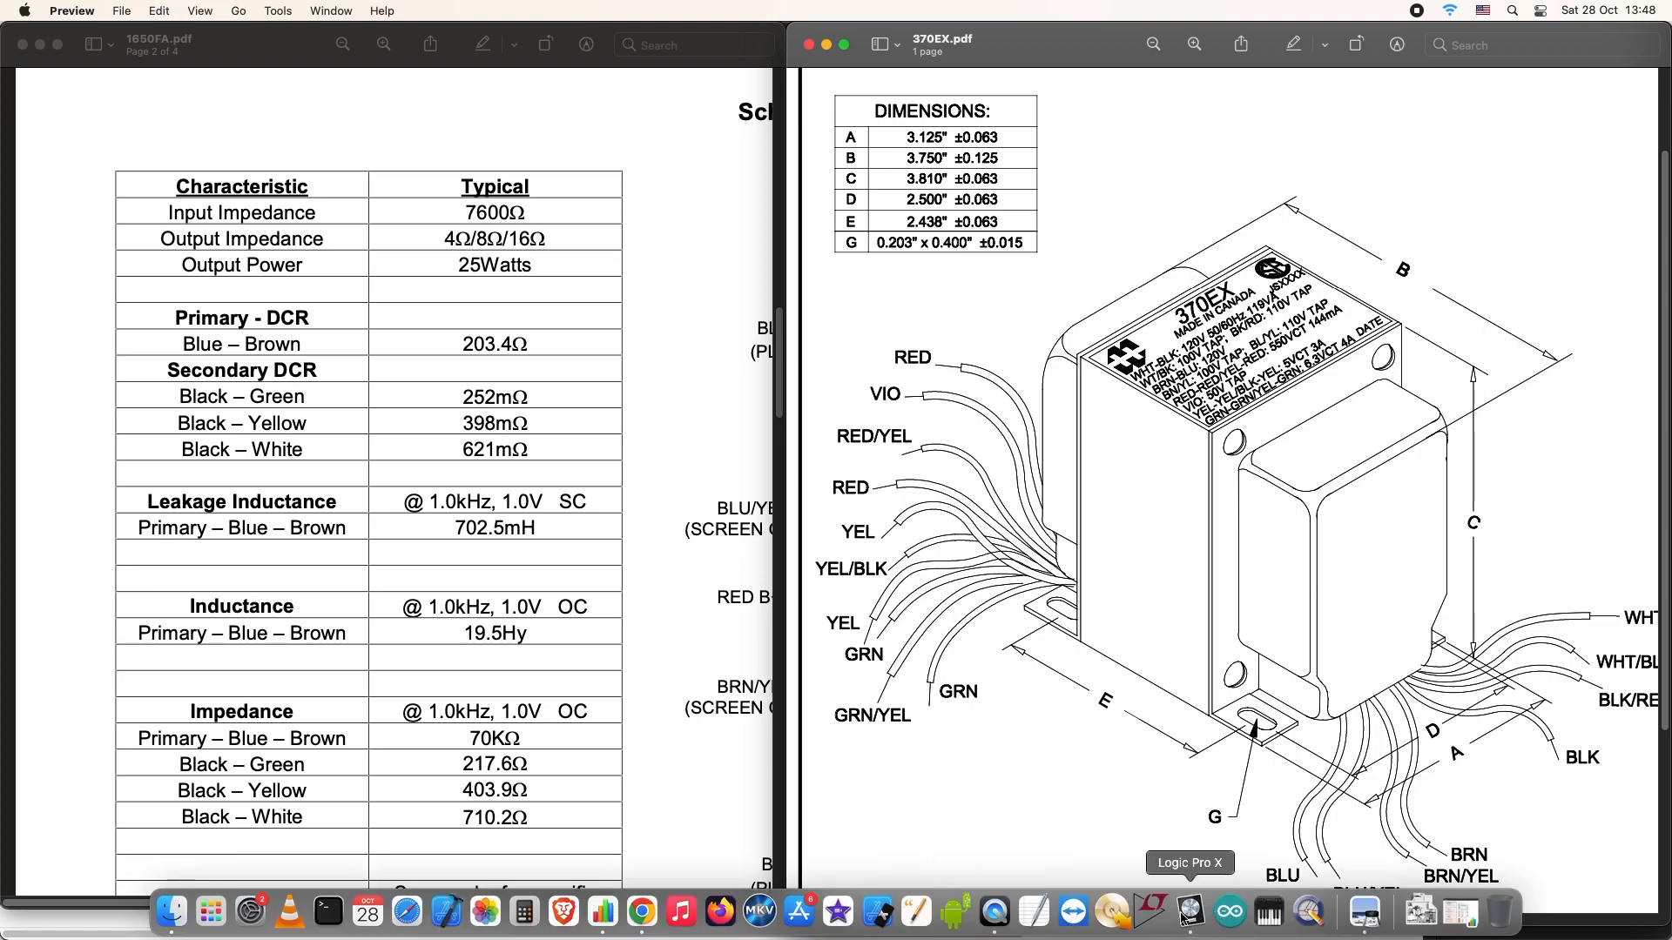
{"action": "left_click", "coordinate": [588, 933]}
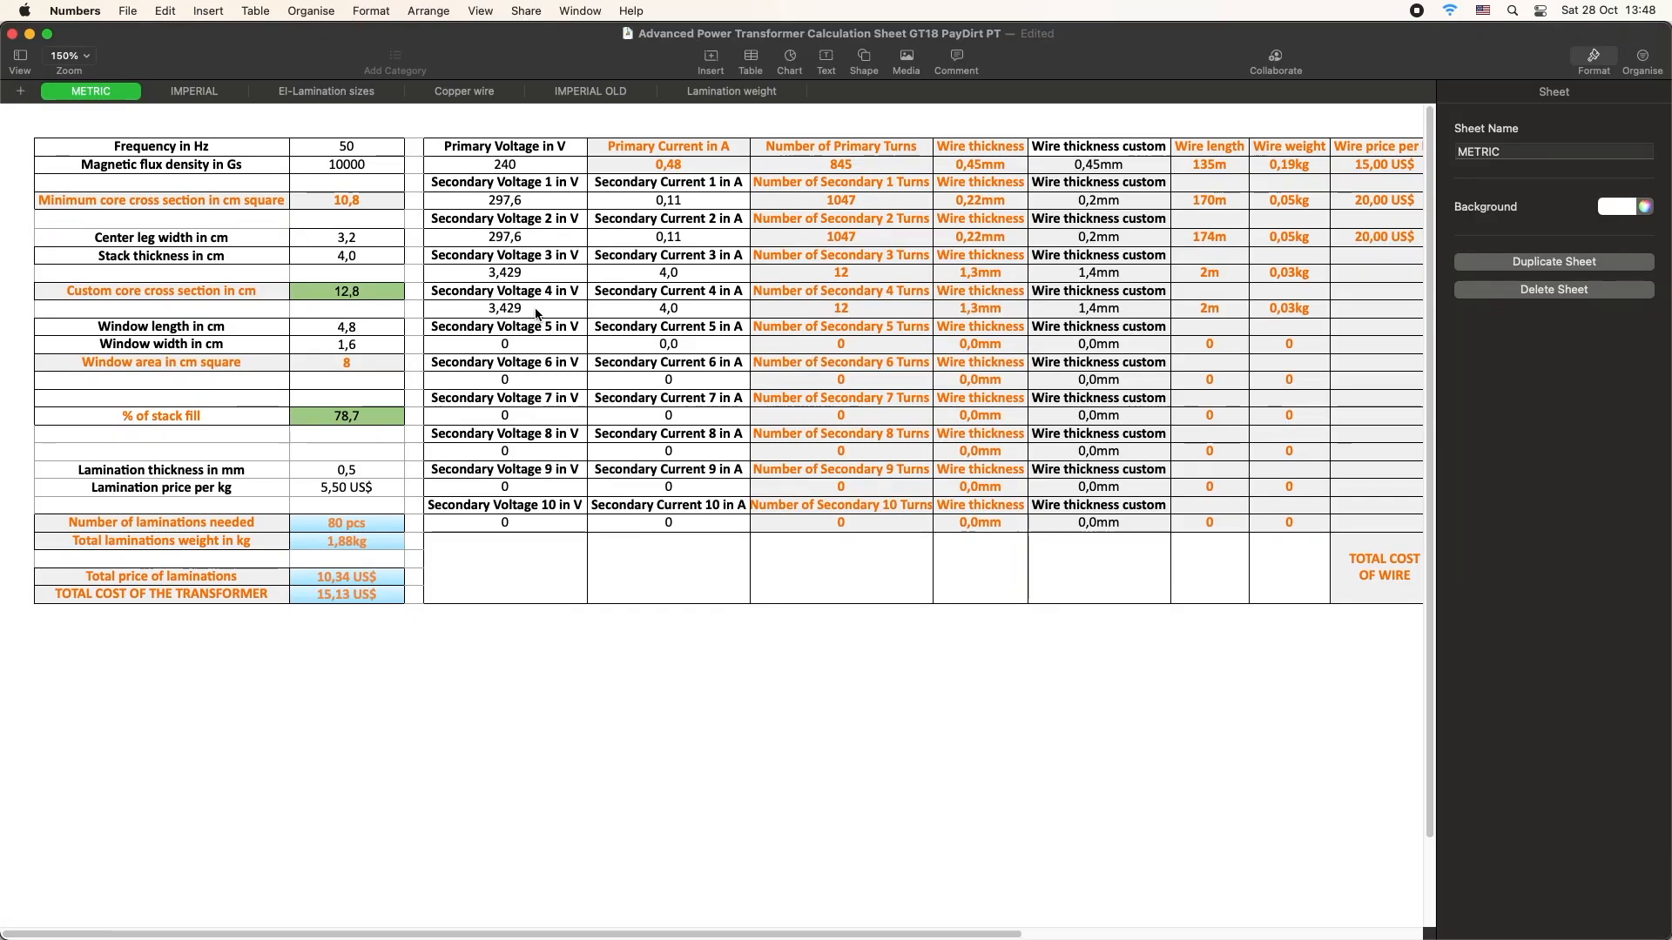
{"action": "left_click", "coordinate": [127, 10]}
{"action": "mouse_move", "coordinate": [165, 78]}
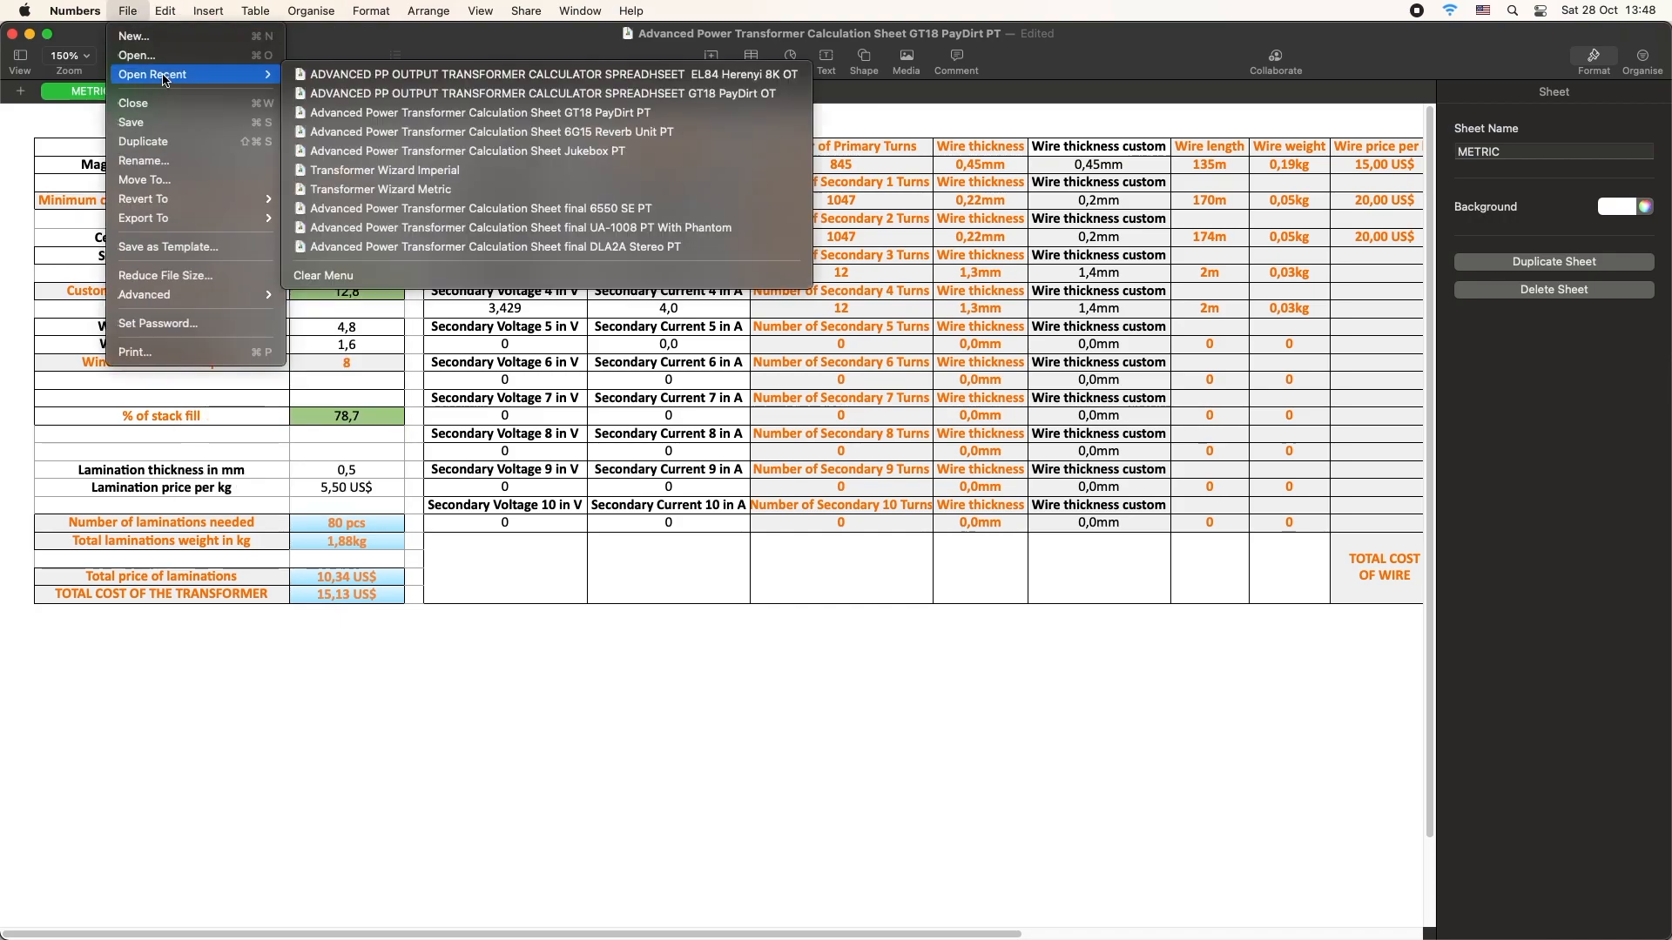
{"action": "left_click", "coordinate": [348, 93]}
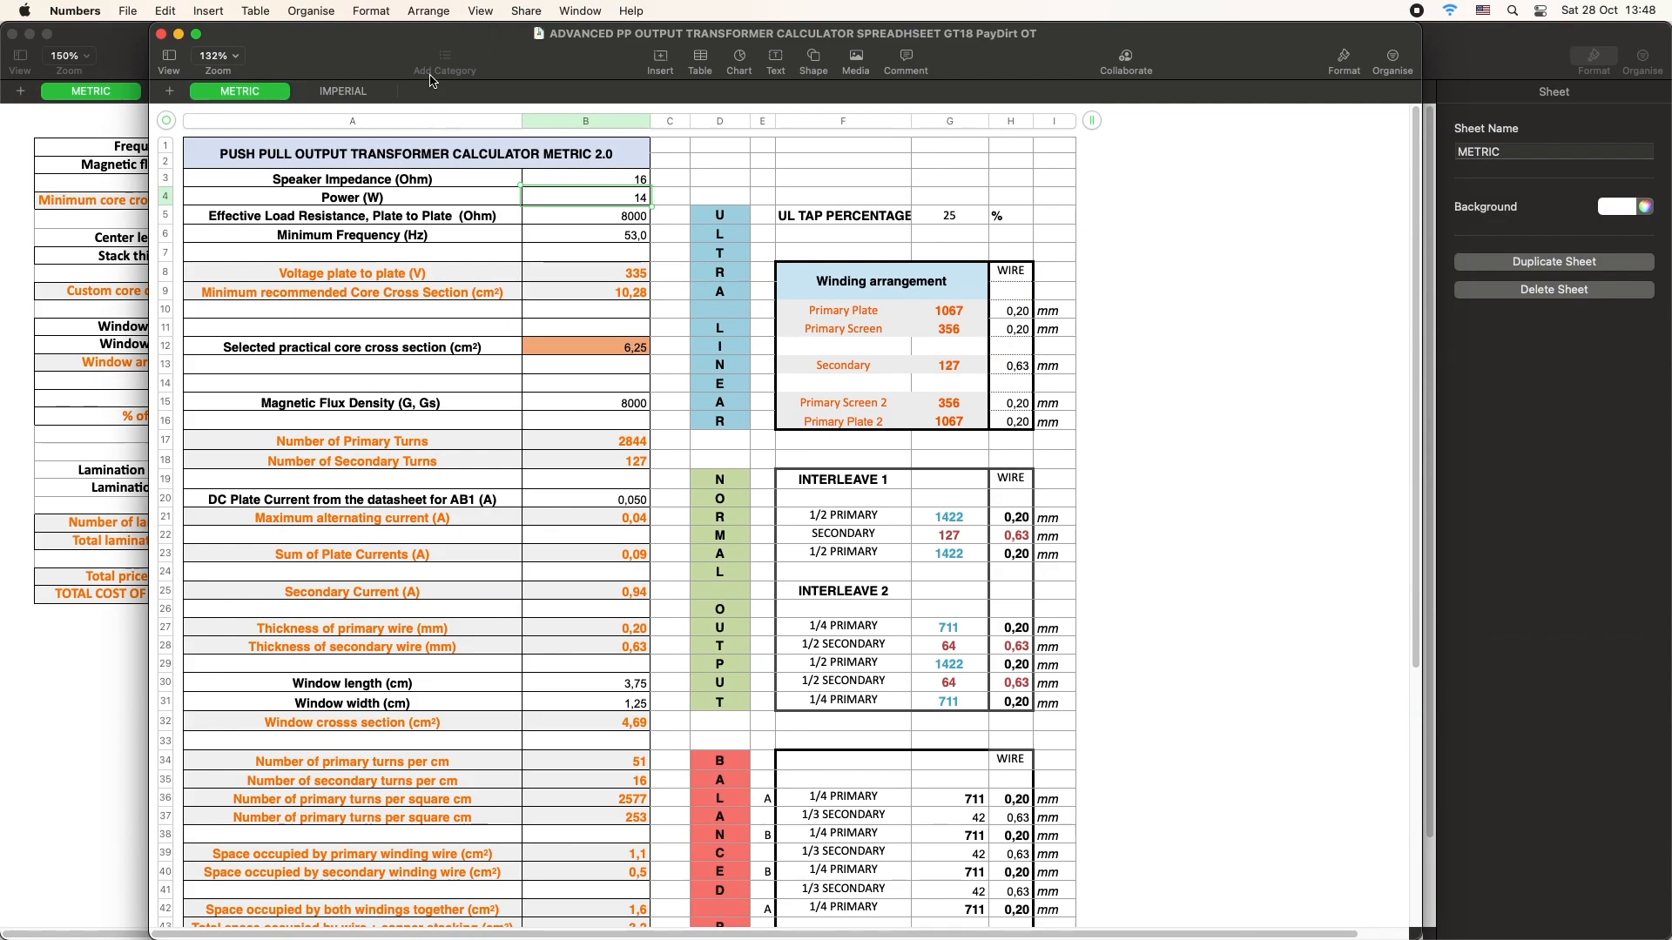
- Minimize the power transformer sheet and place the output transformer calculator window beside the 1650FA.pdf data sheet
{"action": "left_click_drag", "start_coordinate": [430, 81], "coordinate": [302, 26]}
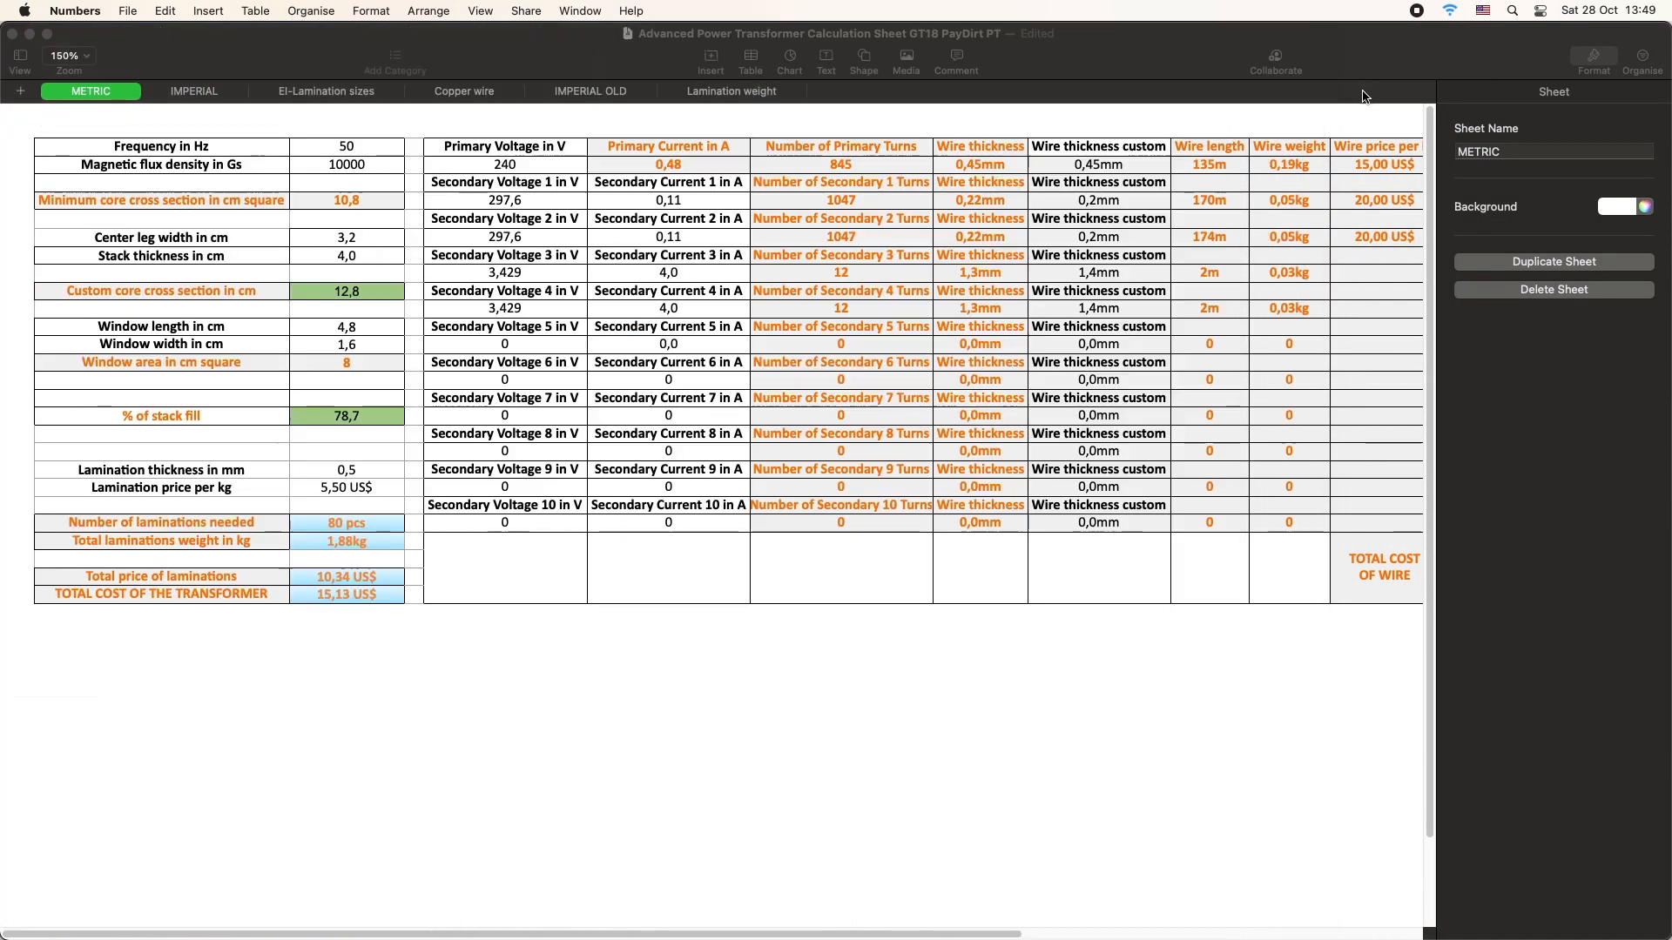
{"action": "left_click", "coordinate": [1368, 77]}
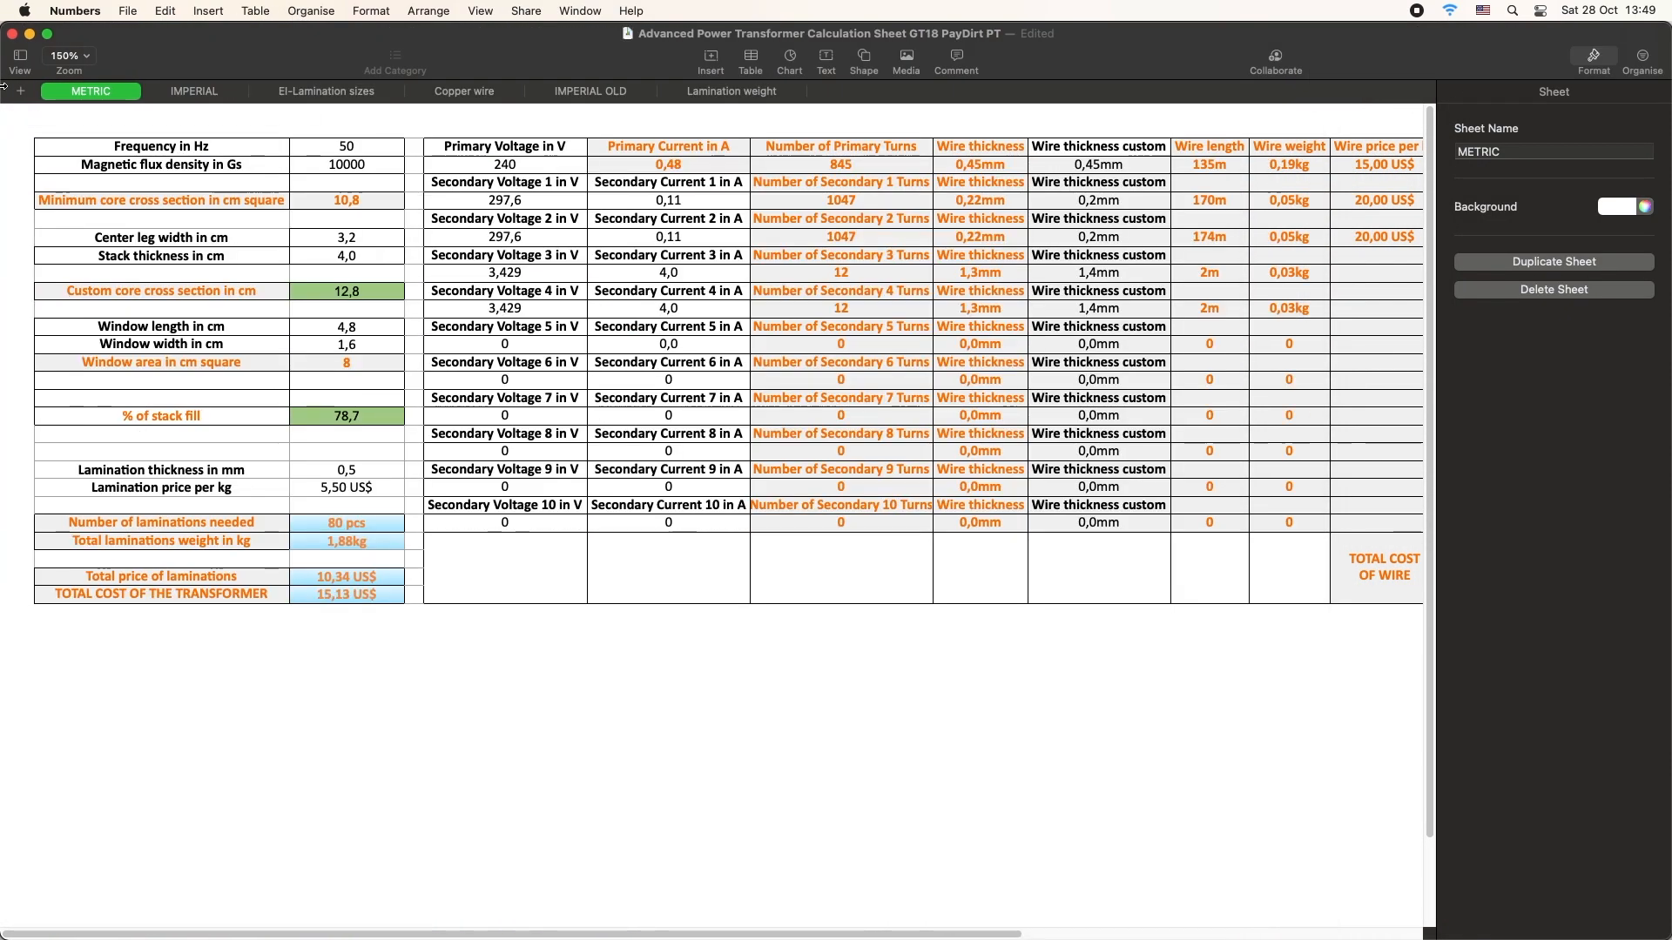
{"action": "left_click", "coordinate": [30, 34]}
{"action": "left_click_drag", "start_coordinate": [287, 32], "coordinate": [285, 33]}
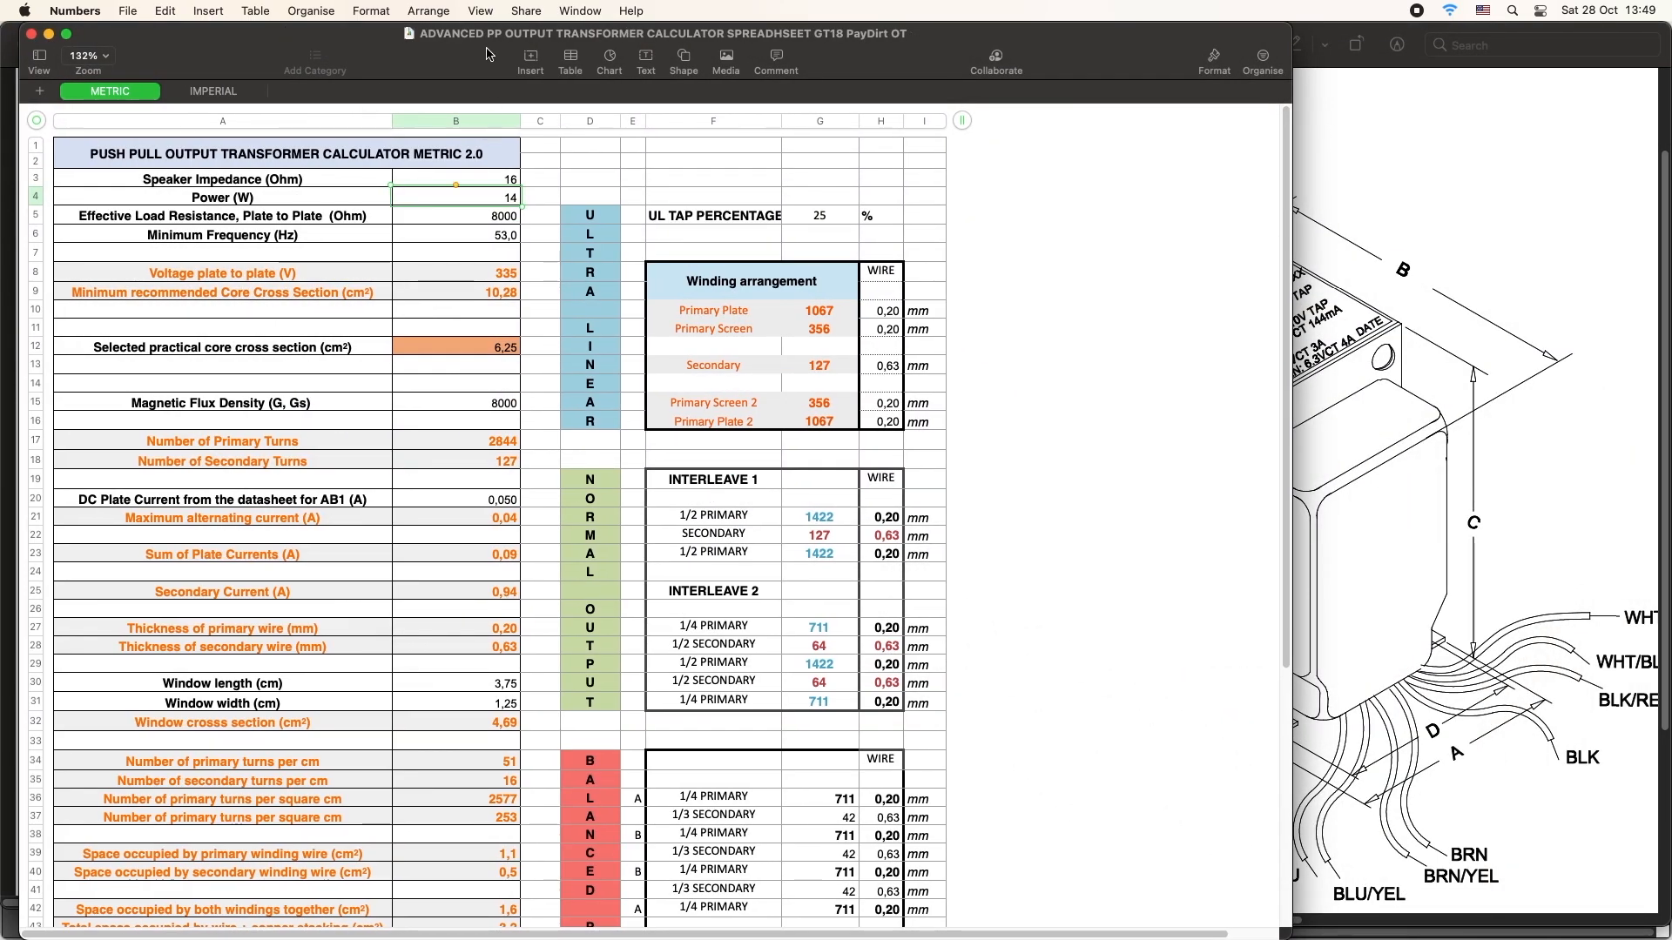
{"action": "left_click_drag", "start_coordinate": [342, 31], "coordinate": [983, 27]}
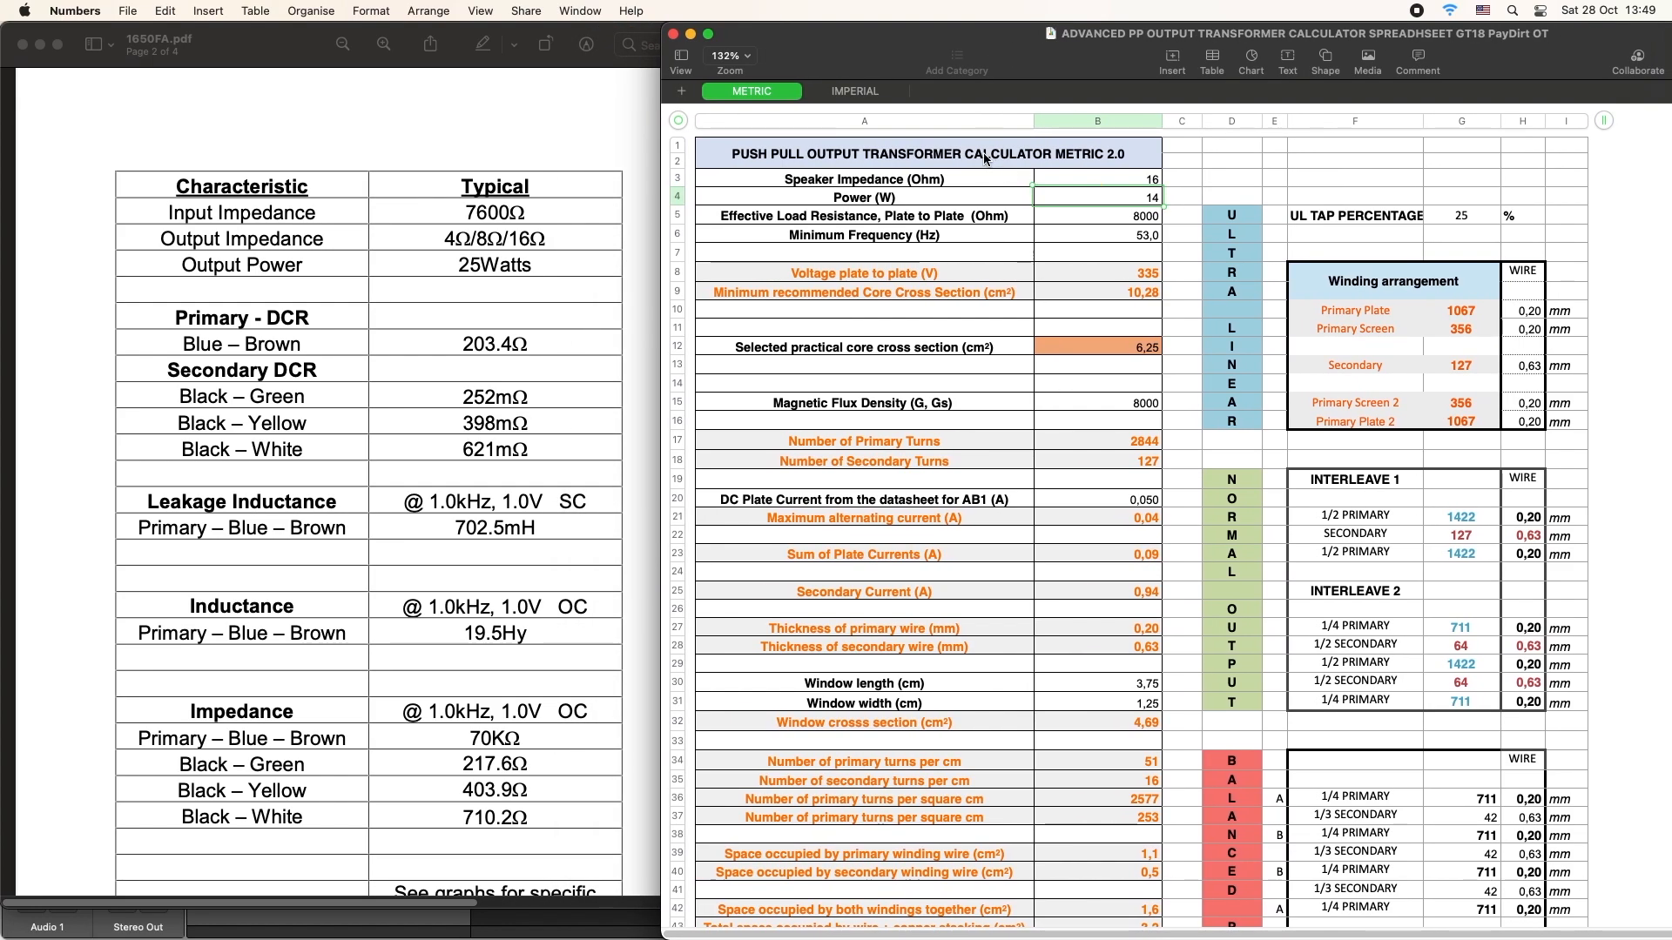
- Set the output transformer's power to 25 W and its plate-to-plate effective load resistance to 7600 Ohm
{"action": "left_click", "coordinate": [1154, 186]}
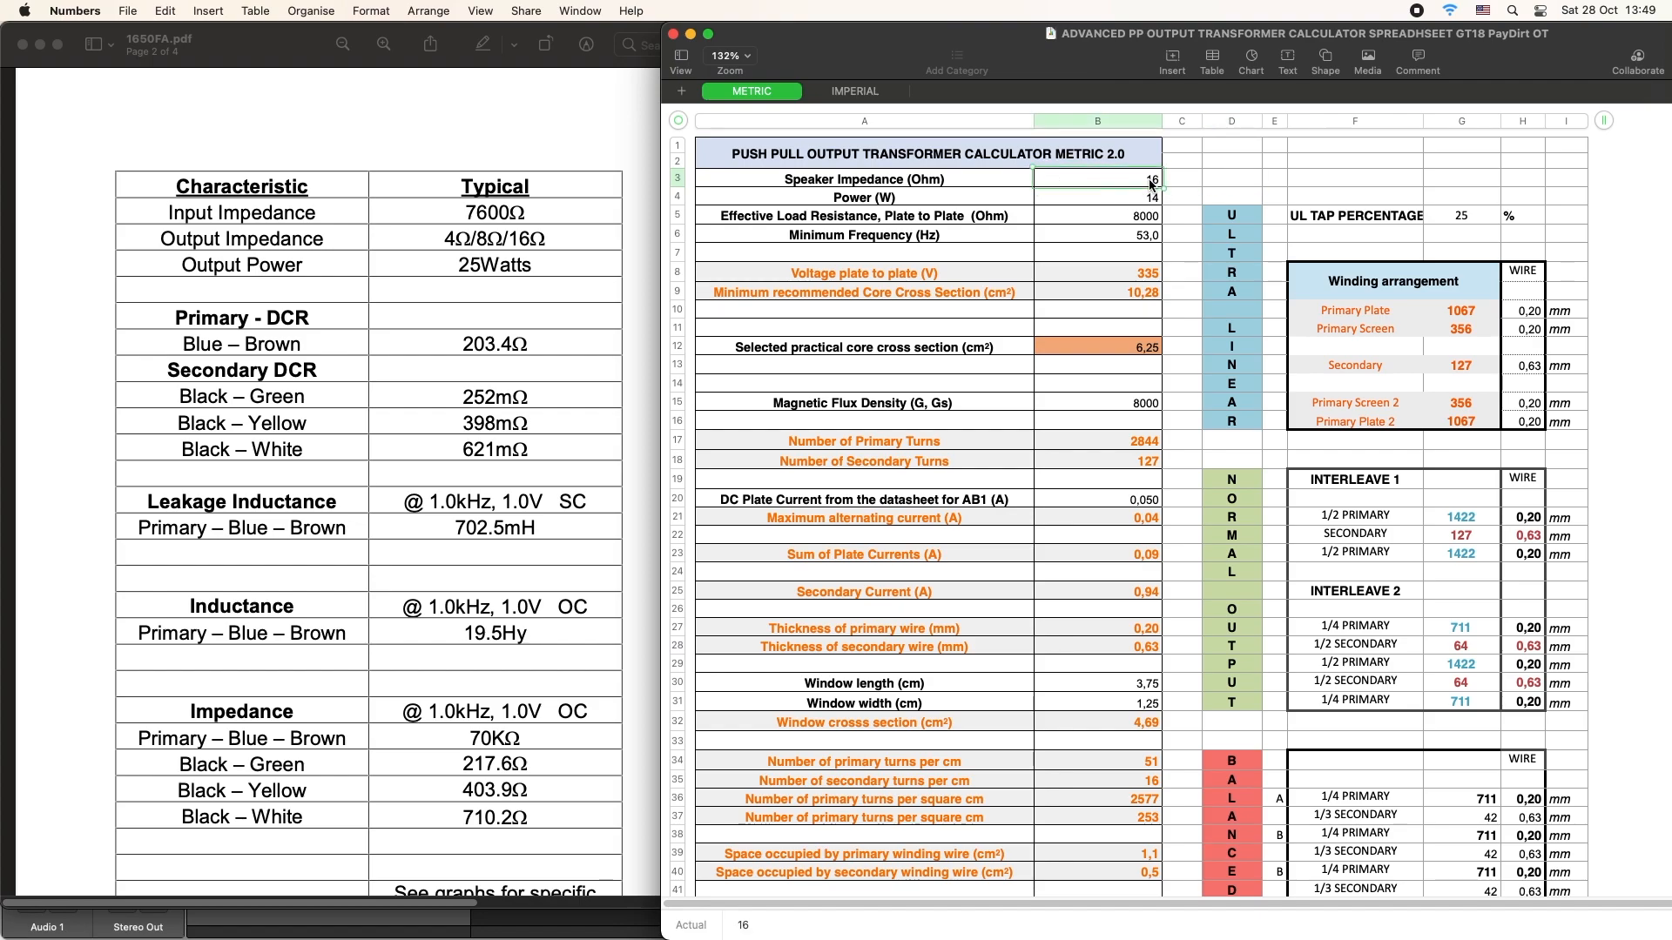
{"action": "left_click", "coordinate": [1124, 198]}
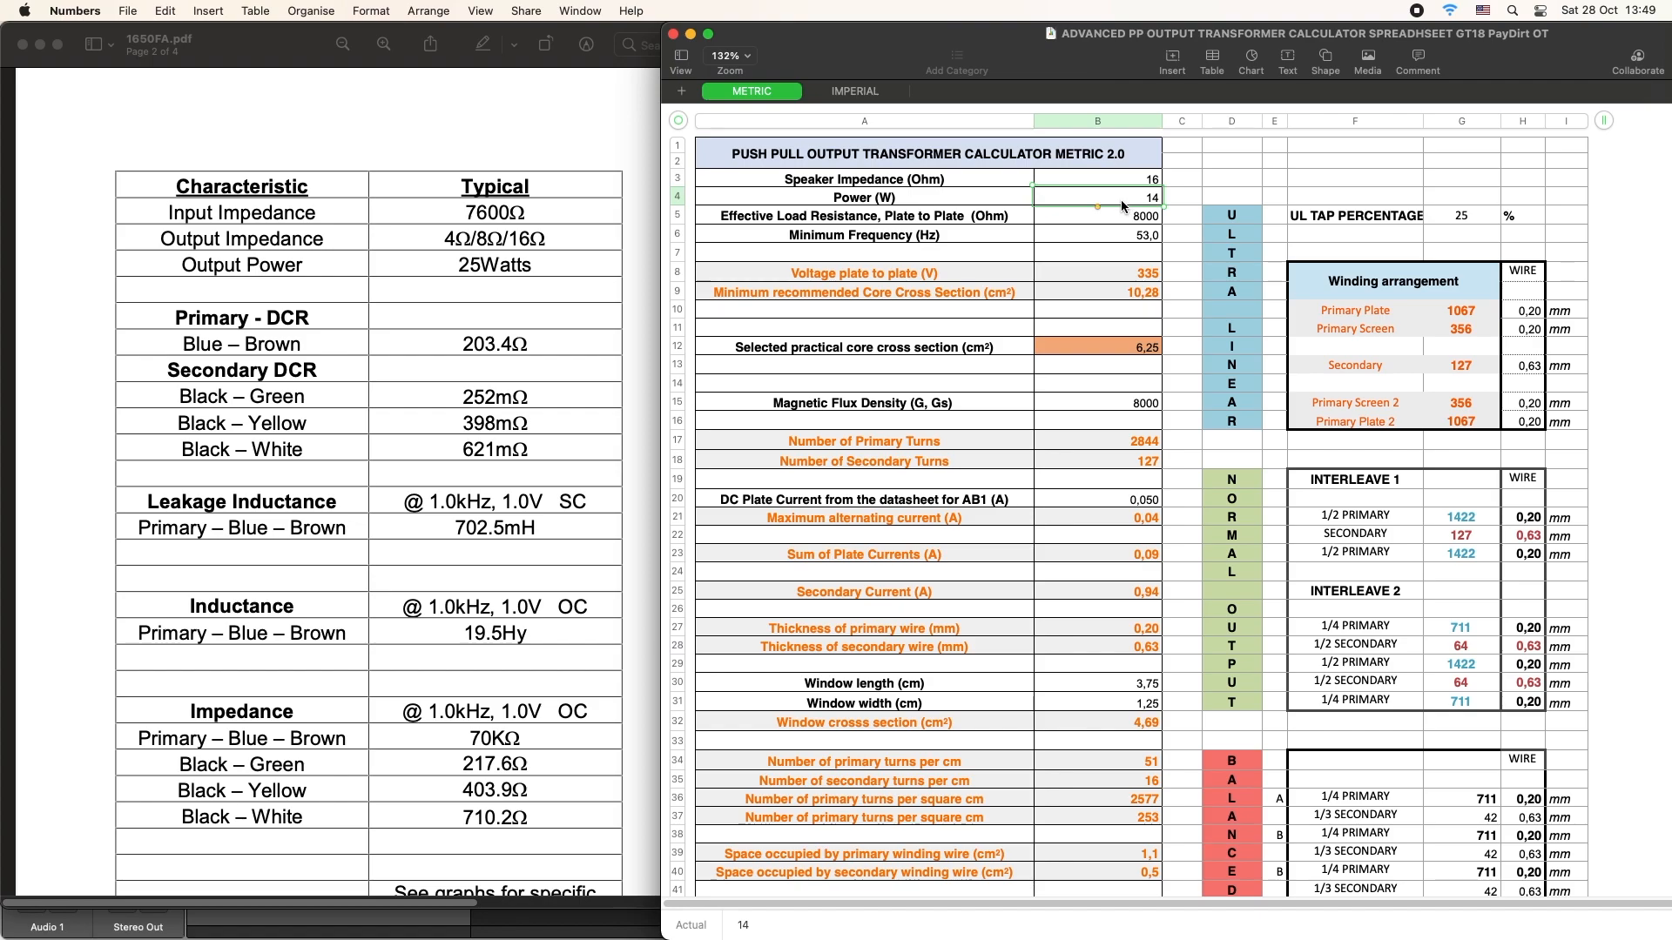
{"action": "type", "text": "25"}
{"action": "left_click", "coordinate": [1126, 217]}
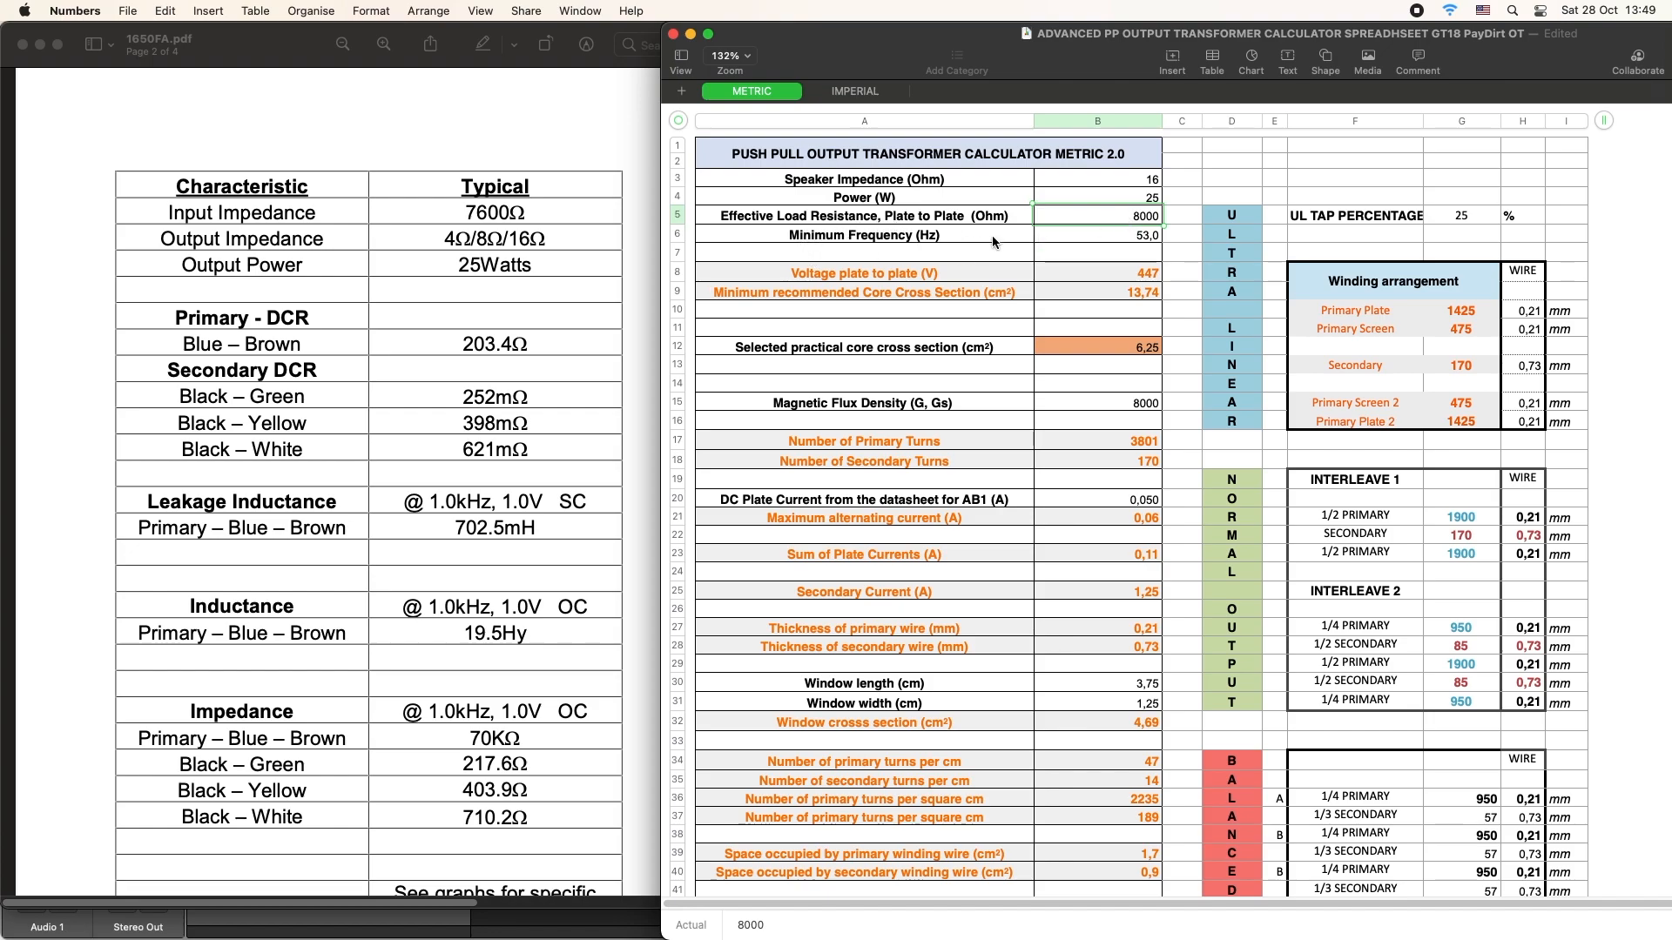
{"action": "double_click", "coordinate": [1125, 216]}
{"action": "type", "text": "7600"}
{"action": "left_click", "coordinate": [1036, 239]}
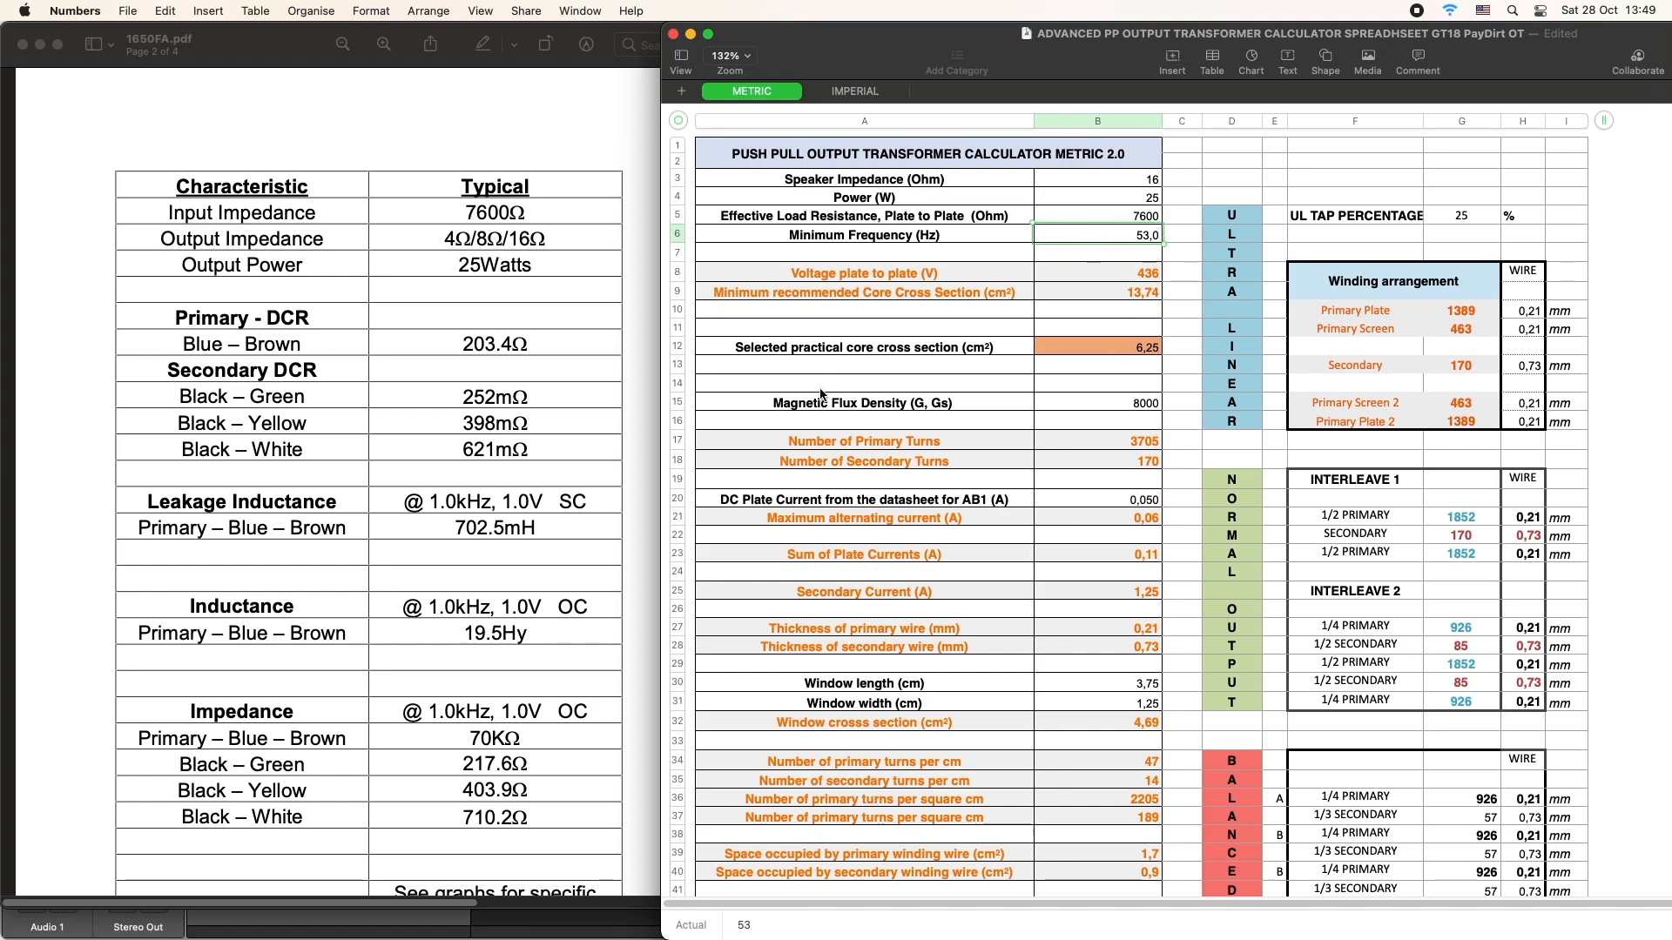
- Try a magnetic flux density of 10000 Gs for the output transformer
{"action": "left_click", "coordinate": [1143, 405]}
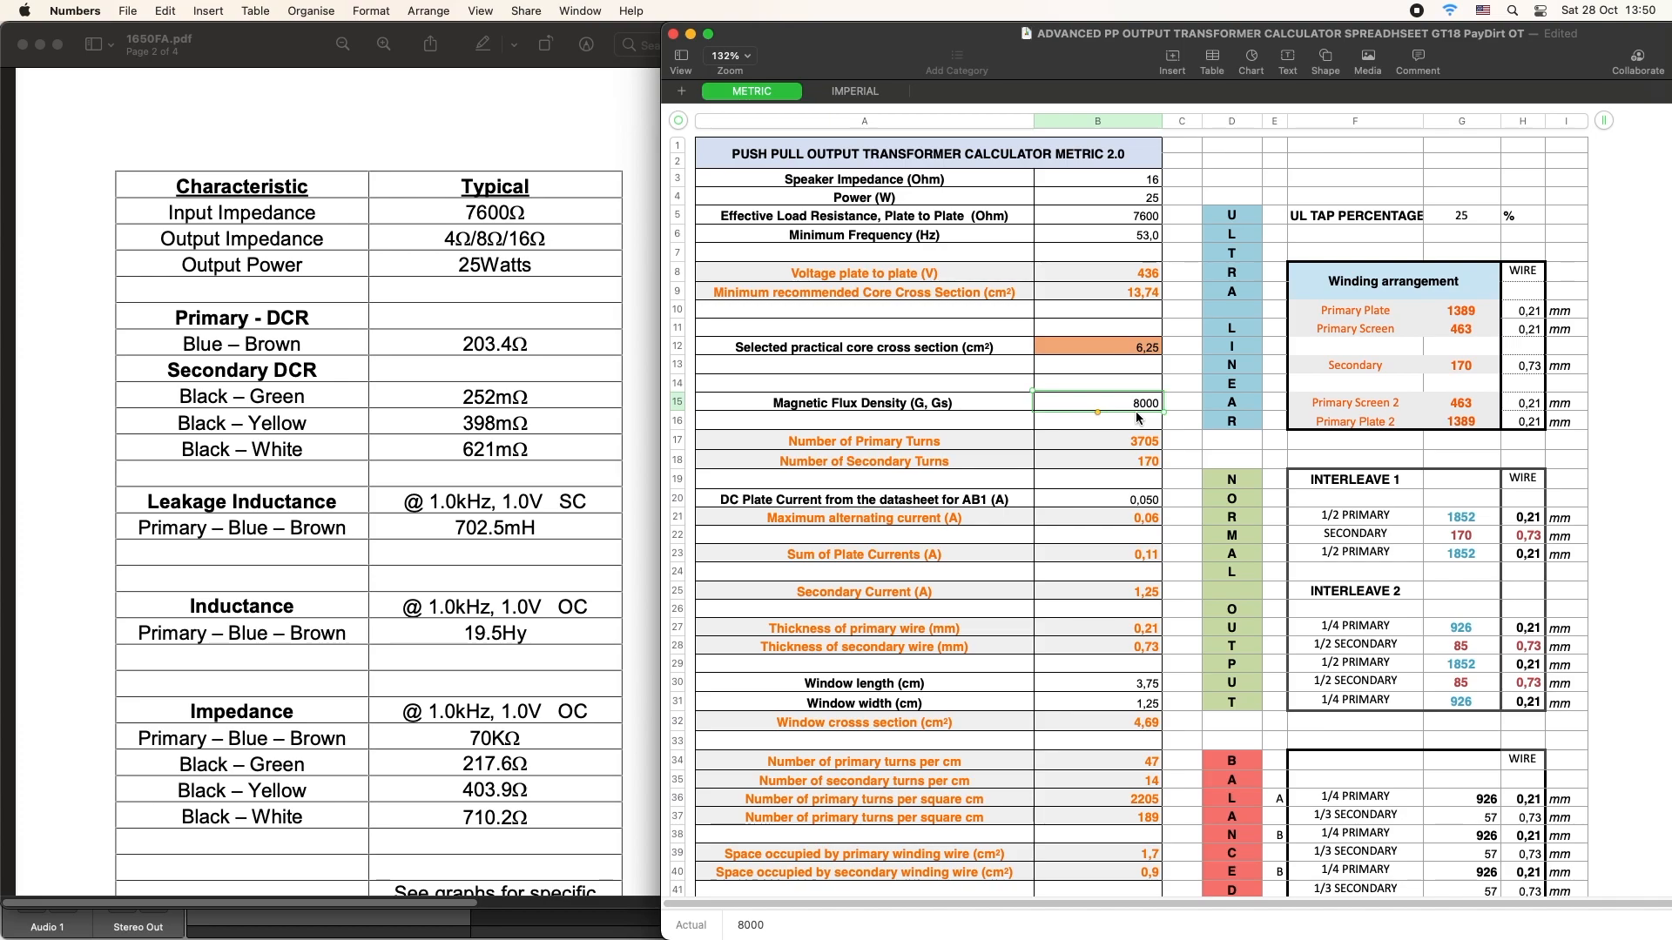
{"action": "type", "text": "10000"}
{"action": "key", "text": "Return"}
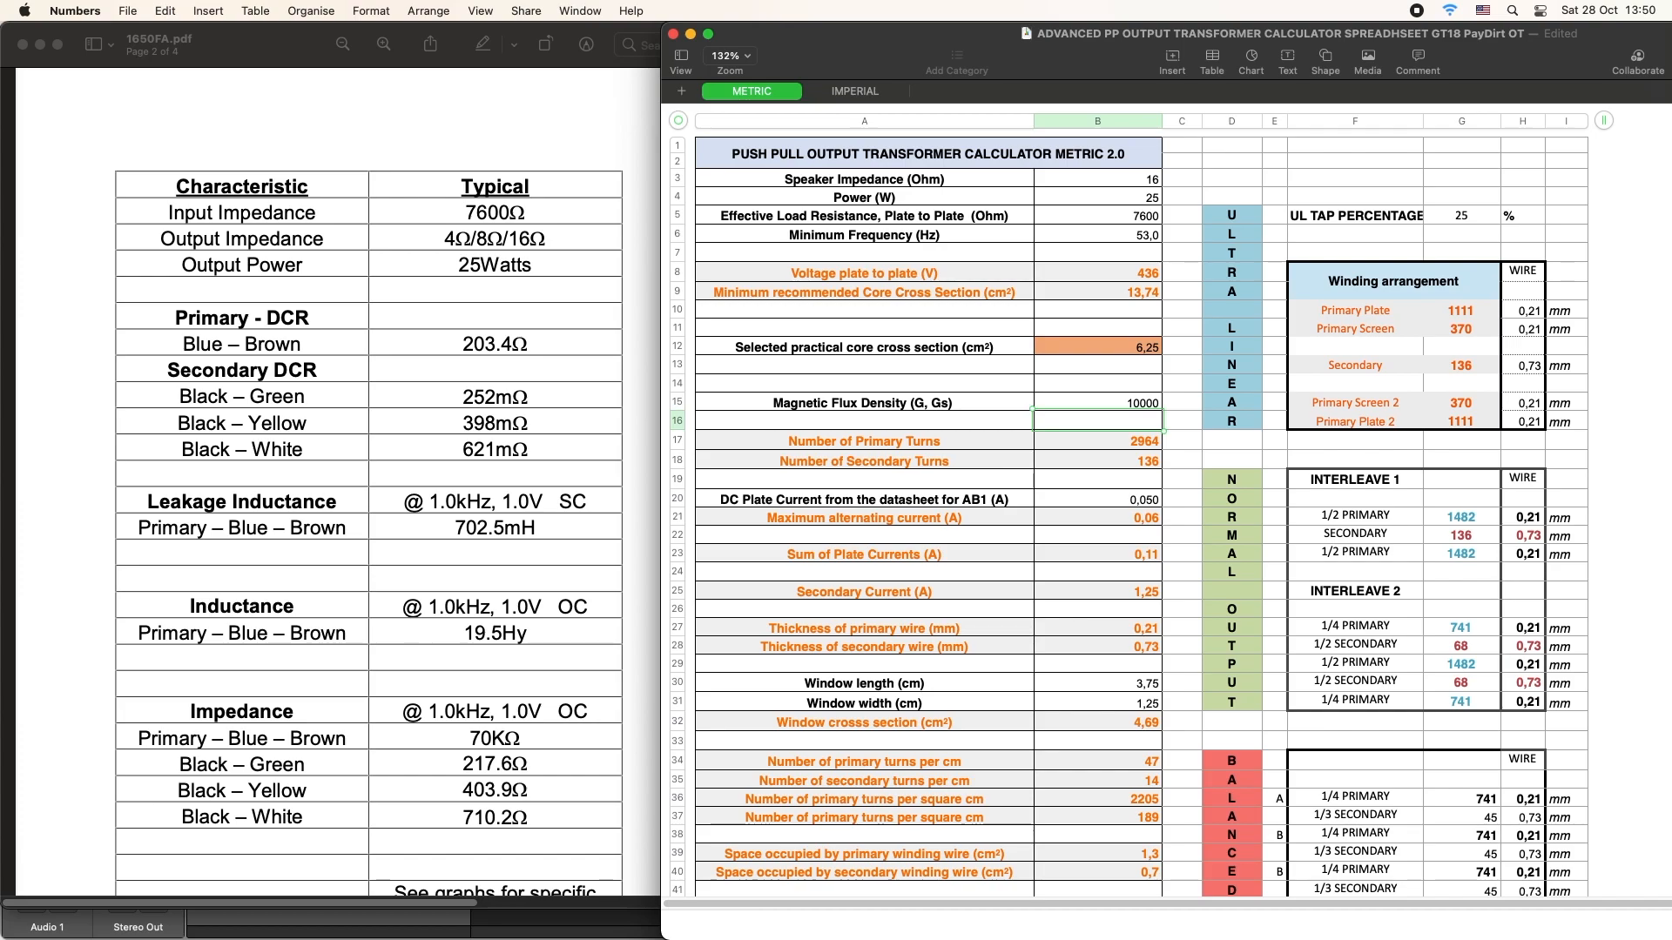
- Try a minimum frequency of 60 Hz for the output transformer
{"action": "double_click", "coordinate": [1139, 235]}
{"action": "left_click_drag", "start_coordinate": [1139, 235], "coordinate": [1159, 237]}
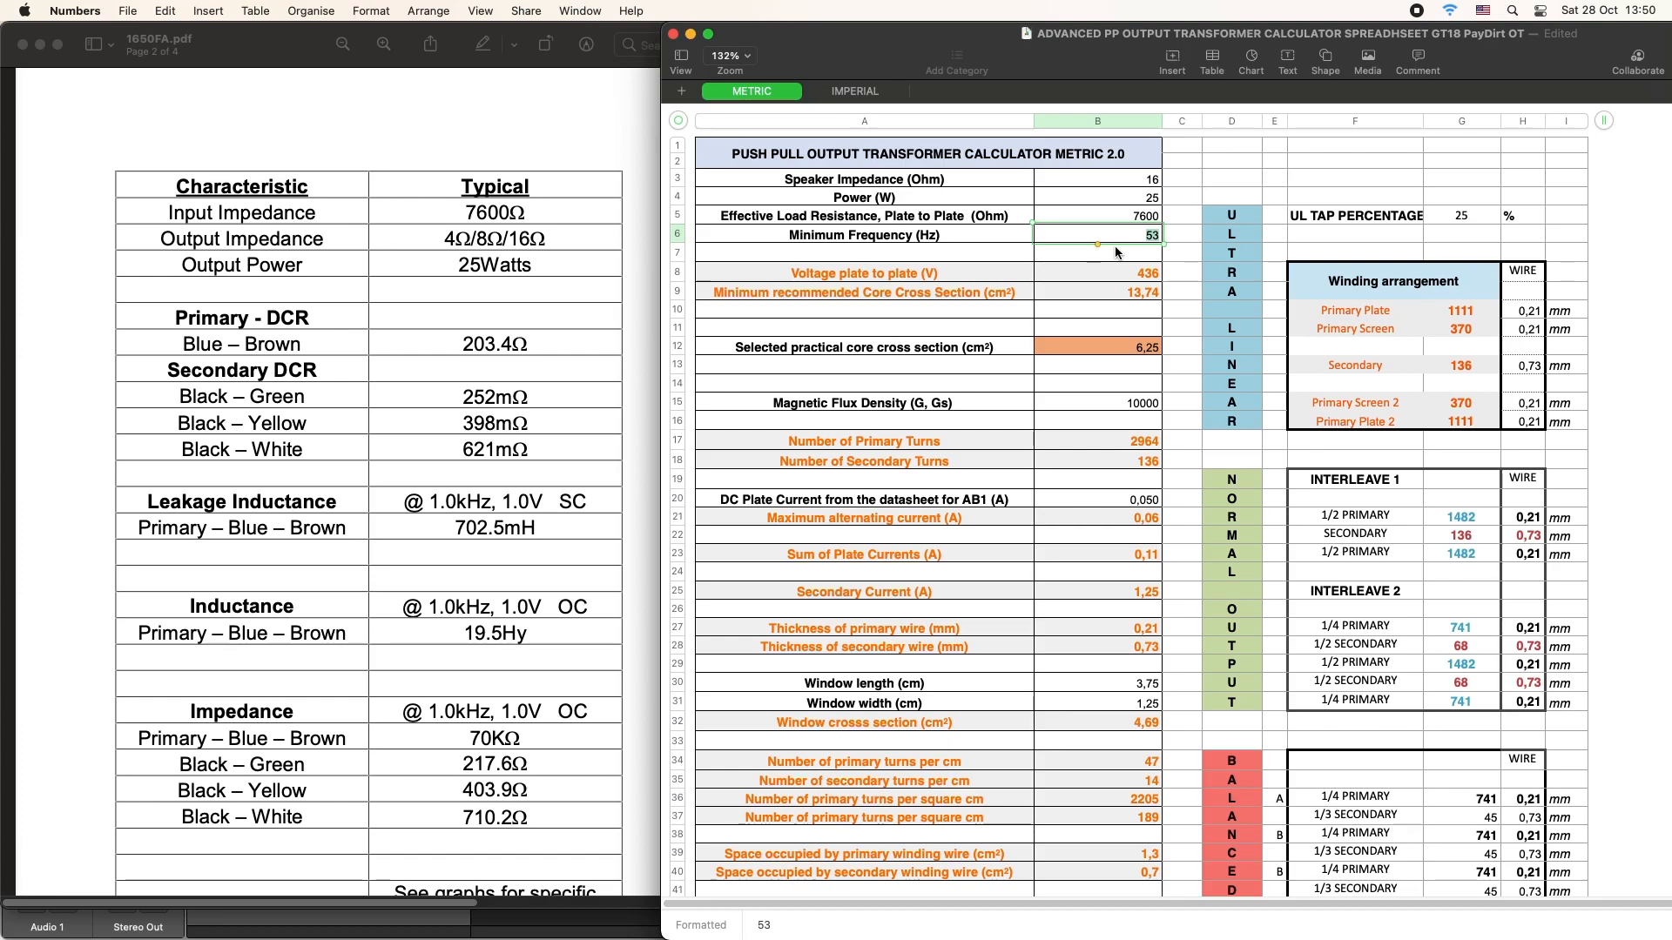
{"action": "type", "text": "60"}
{"action": "key", "text": "Return"}
- Try raising the output transformer's minimum frequency to 70 Hz
{"action": "left_click", "coordinate": [1140, 240]}
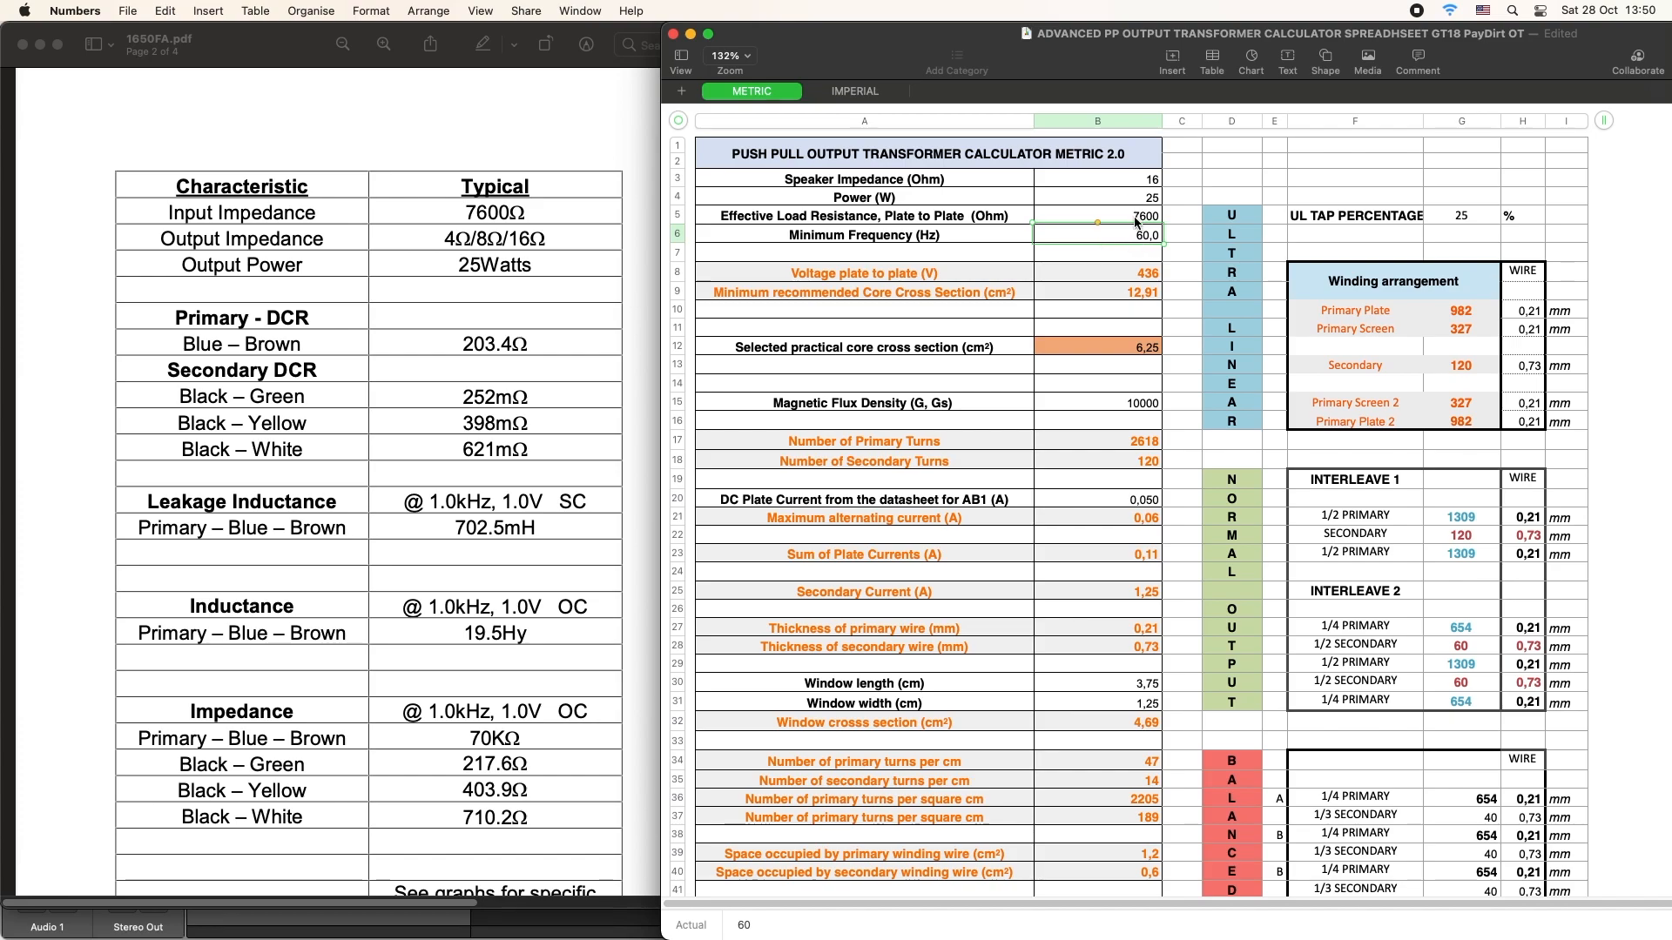
{"action": "left_click", "coordinate": [1146, 237]}
{"action": "key", "text": "BackSpace"}
{"action": "type", "text": "70"}
{"action": "key", "text": "Return"}
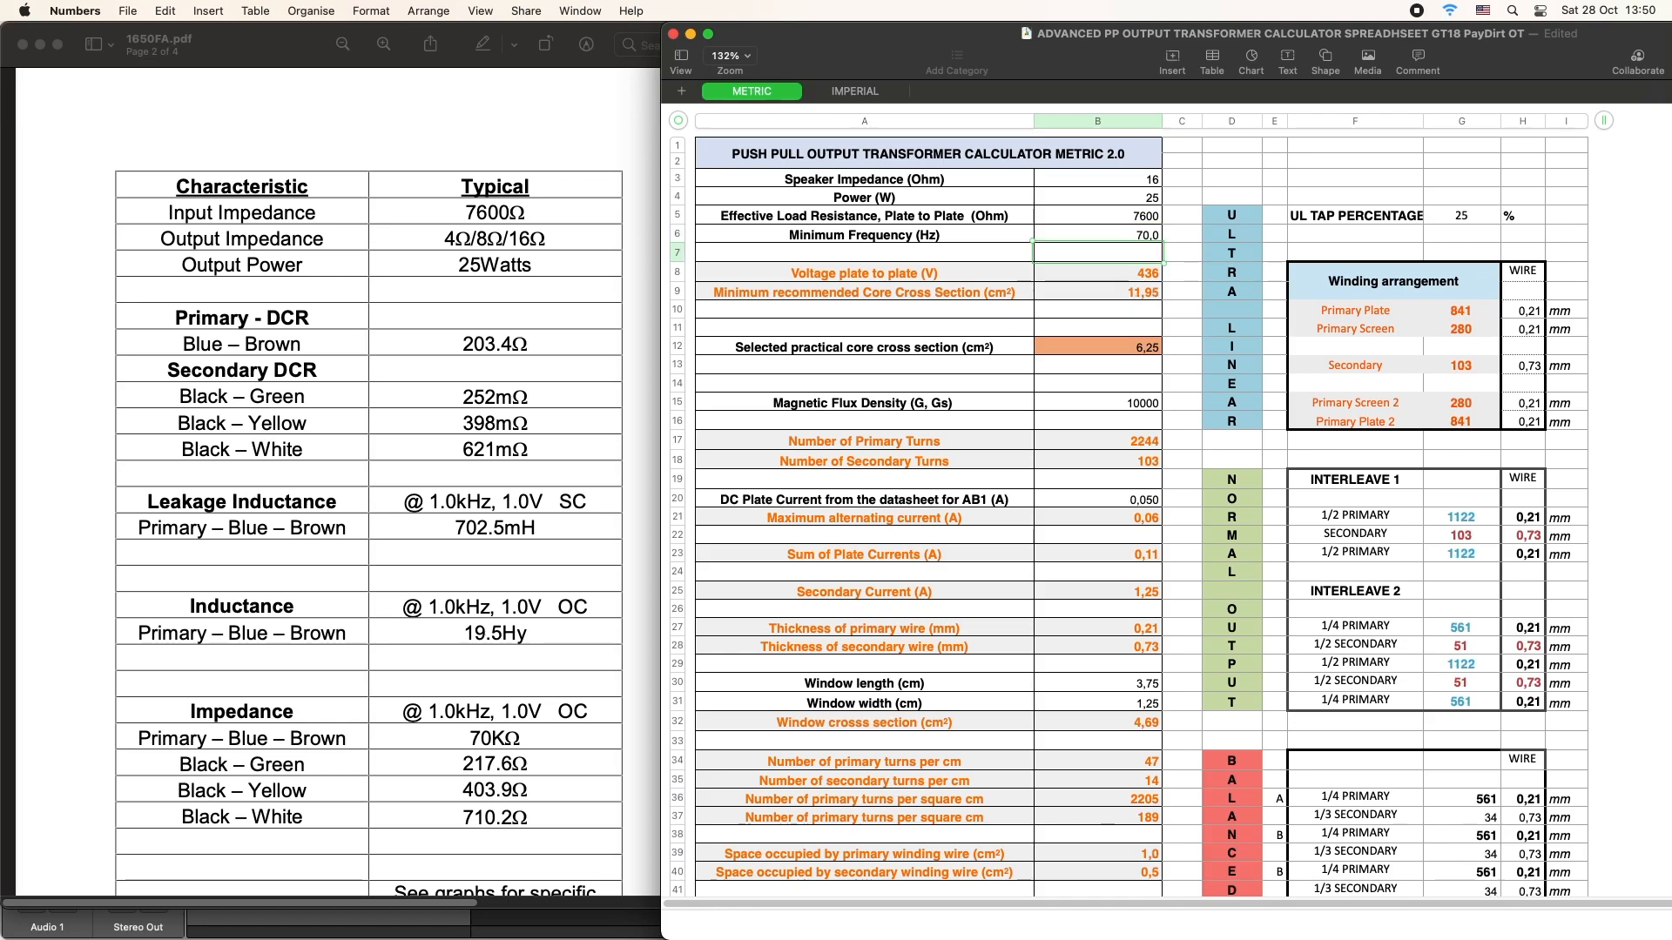
- Change the minimum frequency back to 60 Hz
{"action": "left_click", "coordinate": [1126, 237]}
{"action": "left_click", "coordinate": [1151, 235]}
{"action": "key", "text": "BackSpace"}
{"action": "type", "text": "60"}
{"action": "key", "text": "Return"}
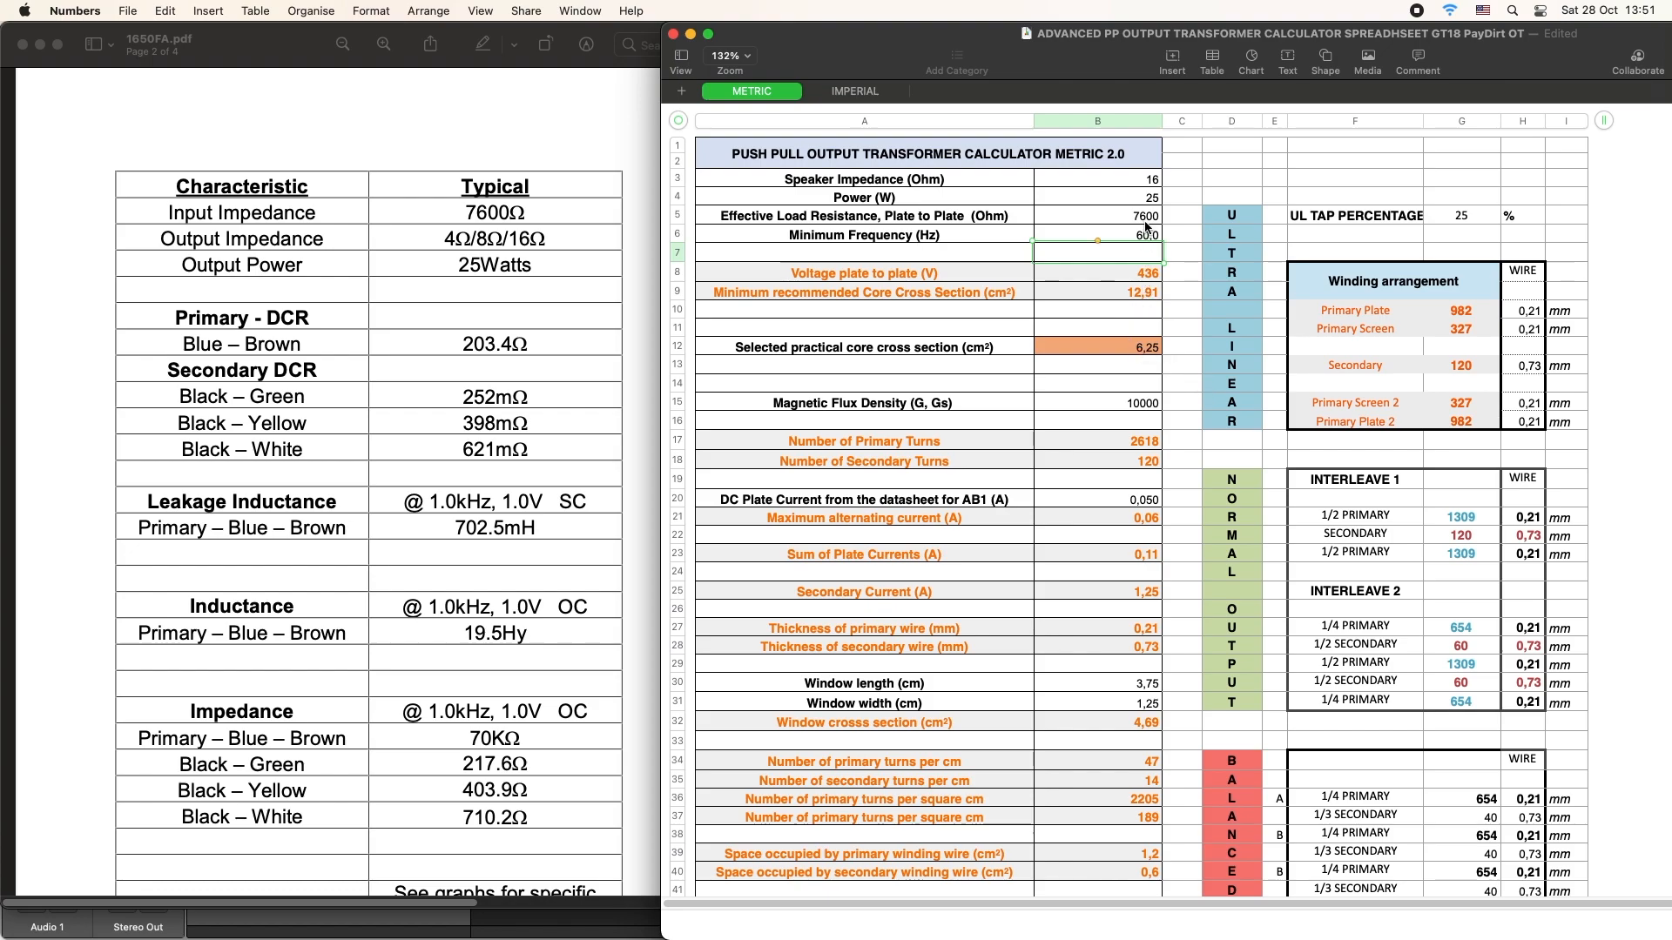
{"action": "key", "text": "Up"}
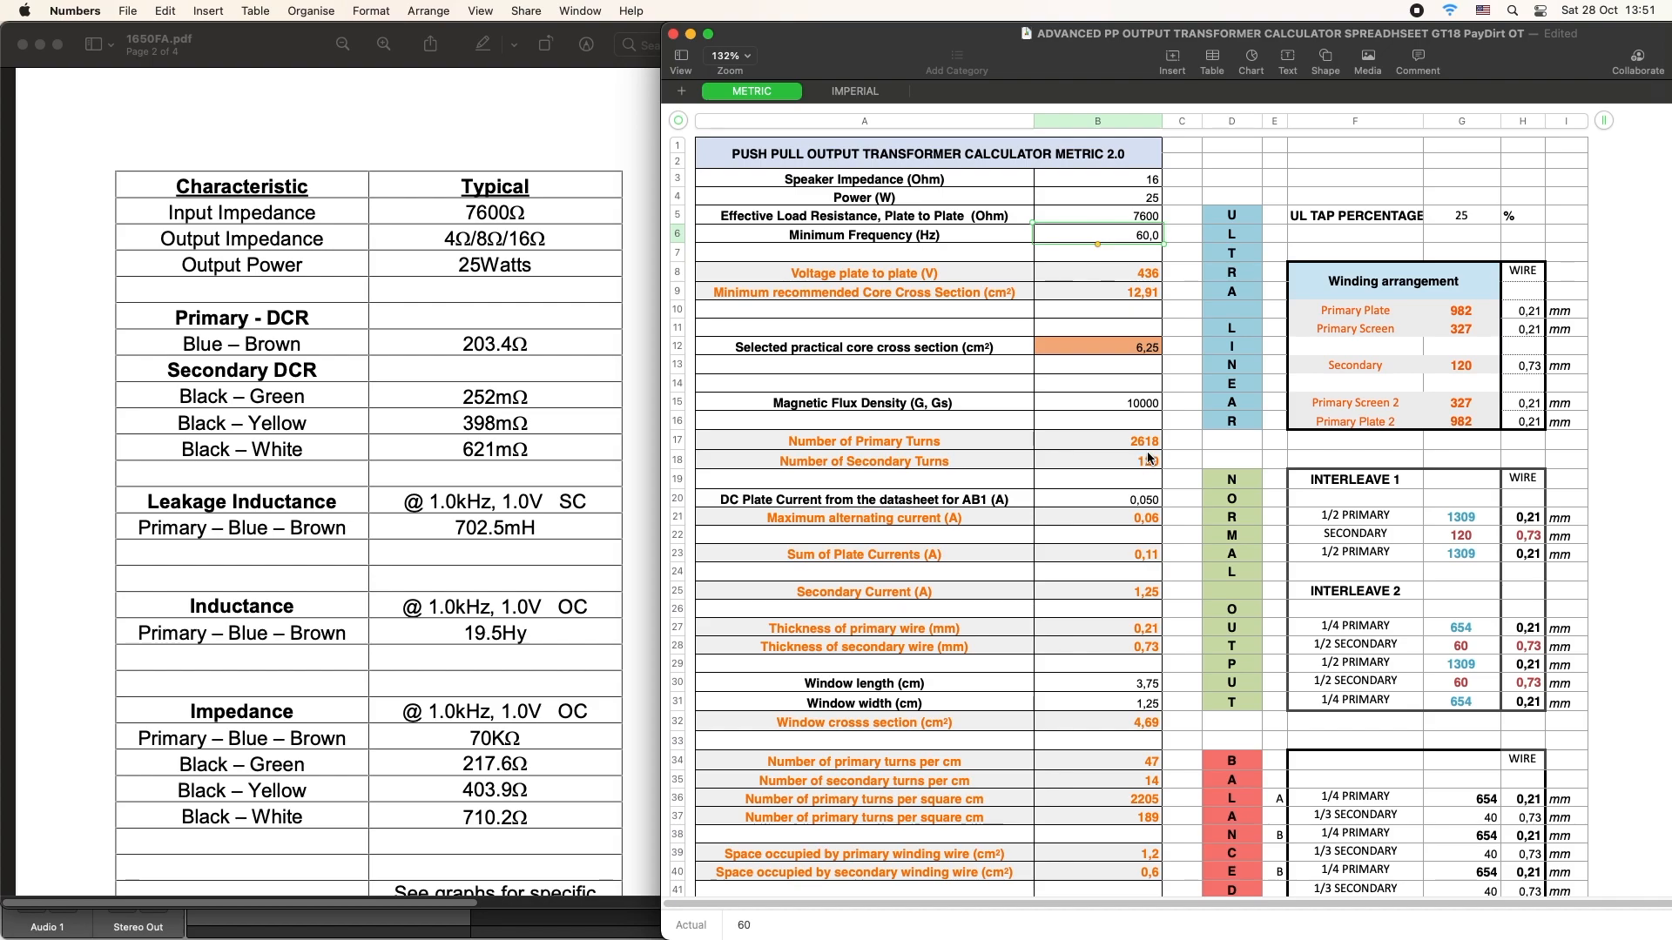
- Set the magnetic flux density to 8000 Gs
{"action": "left_click", "coordinate": [1157, 407]}
{"action": "type", "text": "8000"}
{"action": "key", "text": "Return"}
{"action": "key", "text": "Return"}
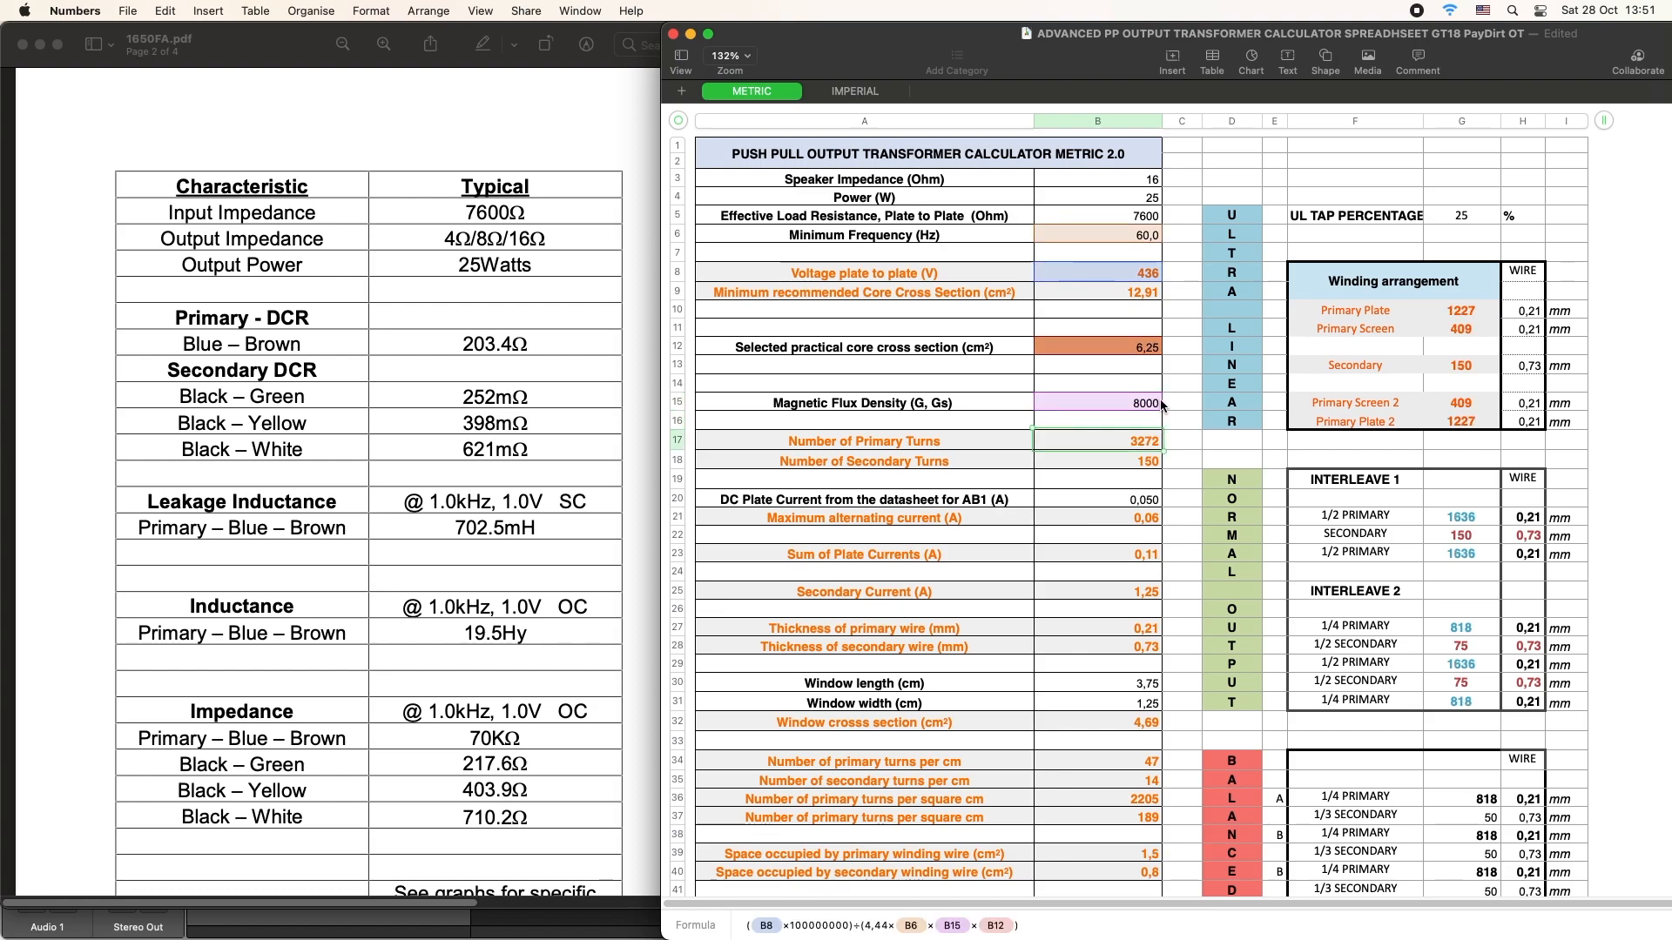
- Set the output transformer's minimum frequency to 70 Hz
{"action": "left_click", "coordinate": [1146, 238]}
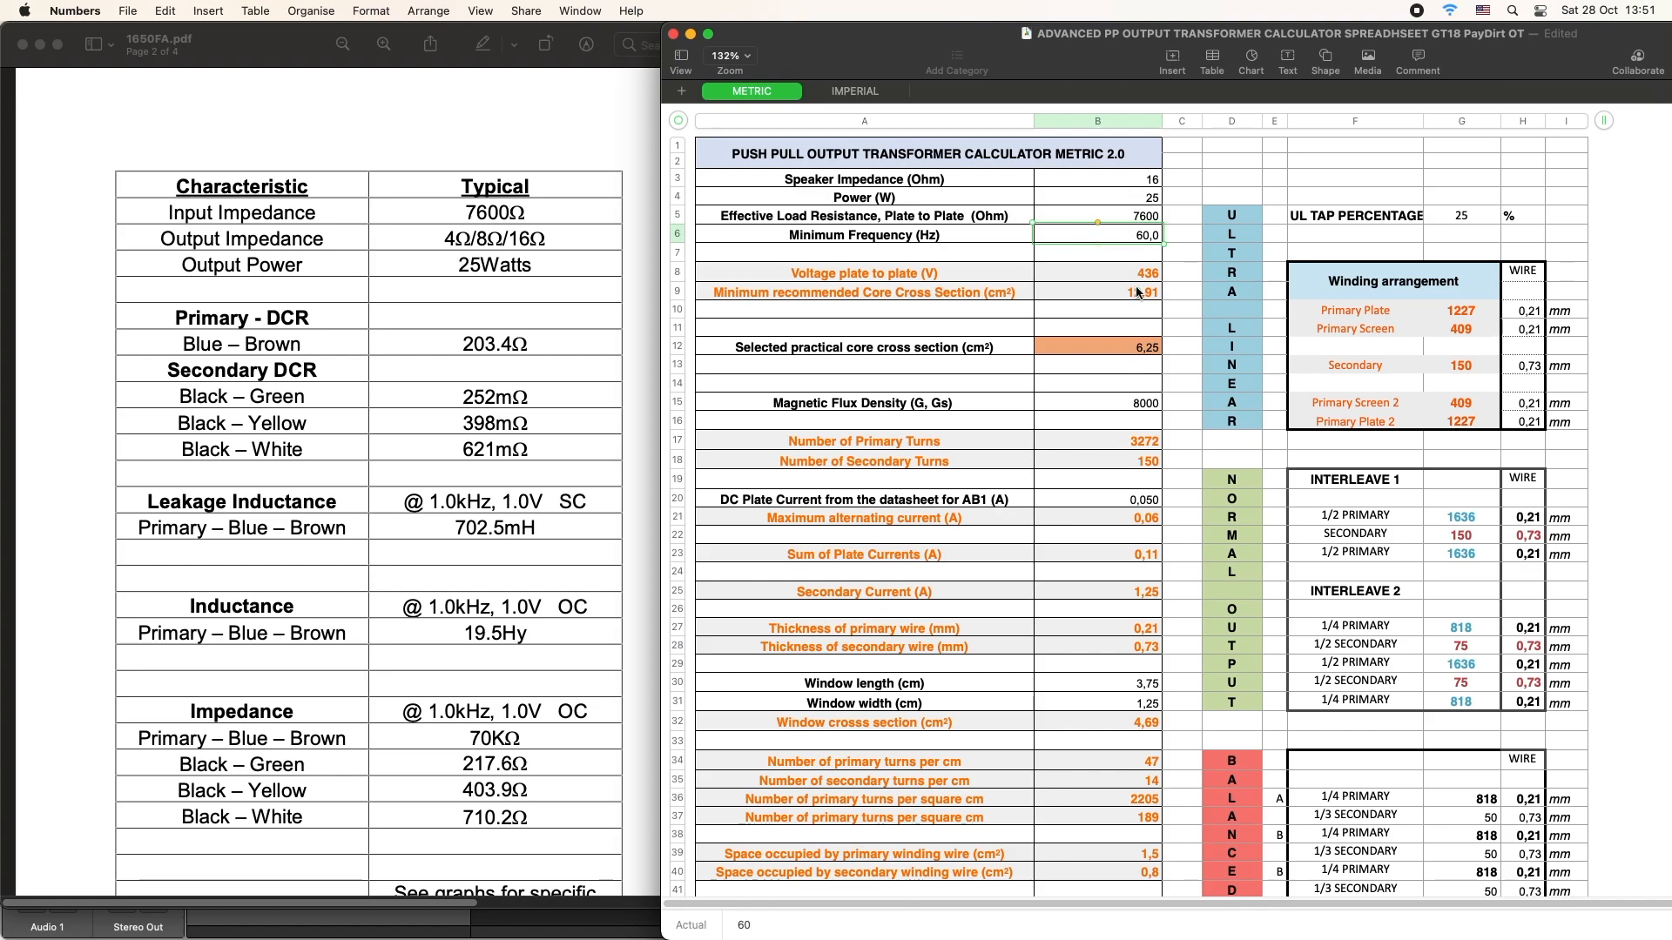
{"action": "double_click", "coordinate": [1113, 233]}
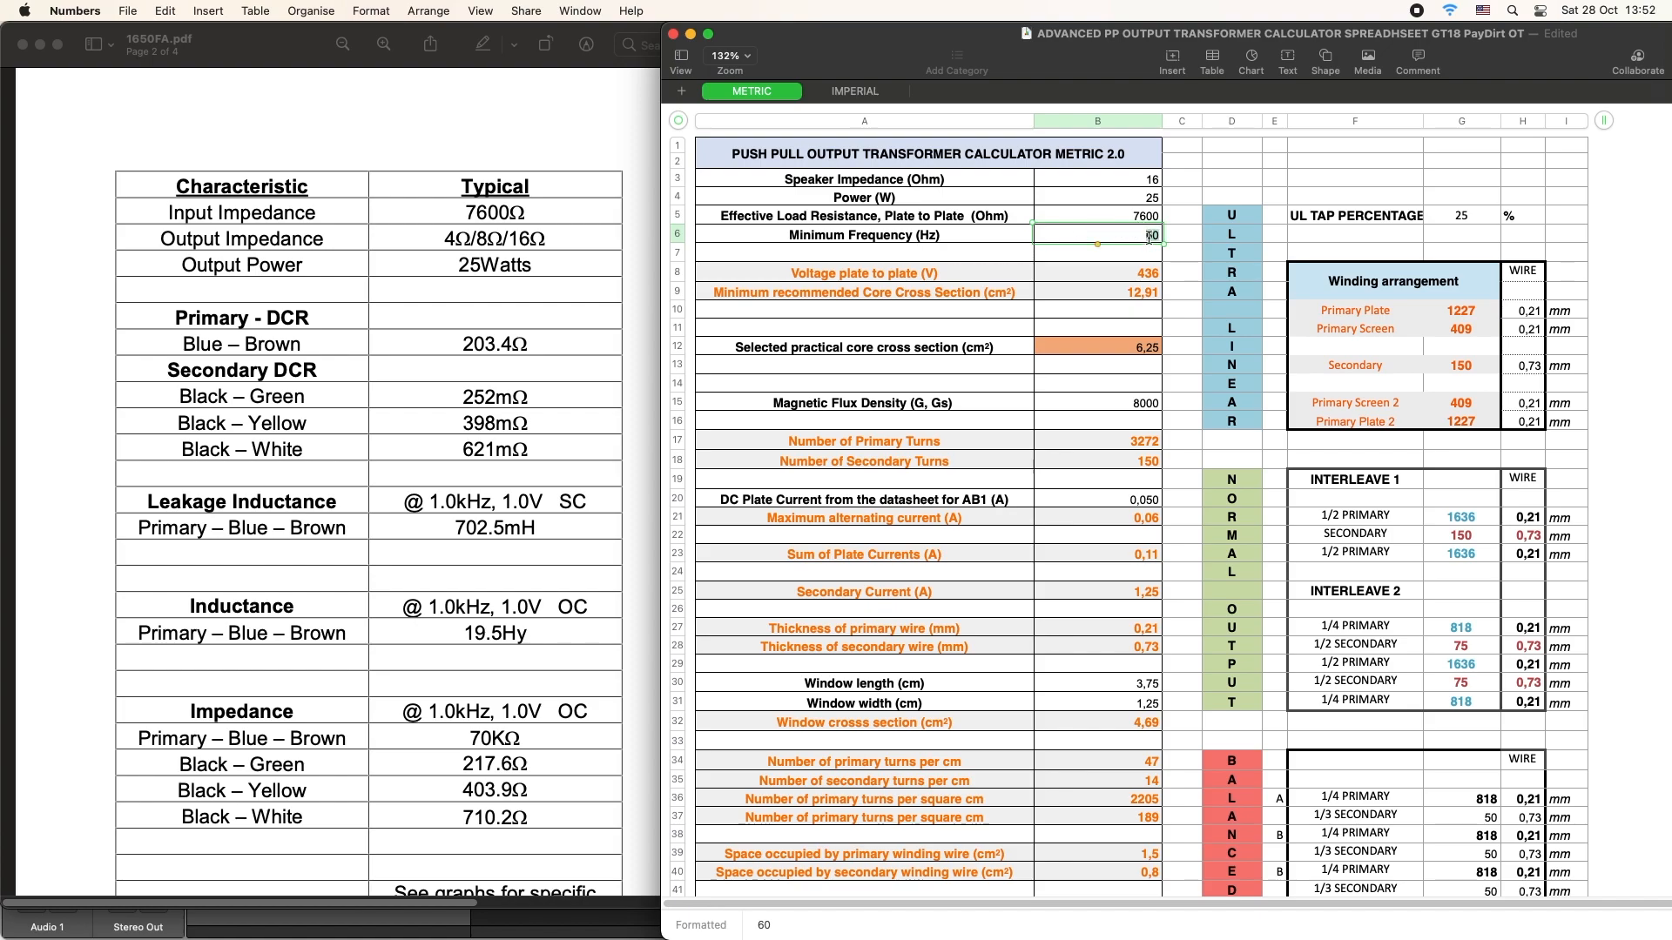
{"action": "key", "text": "BackSpace"}
{"action": "key", "text": "BackSpace"}
{"action": "type", "text": "70"}
{"action": "key", "text": "Return"}
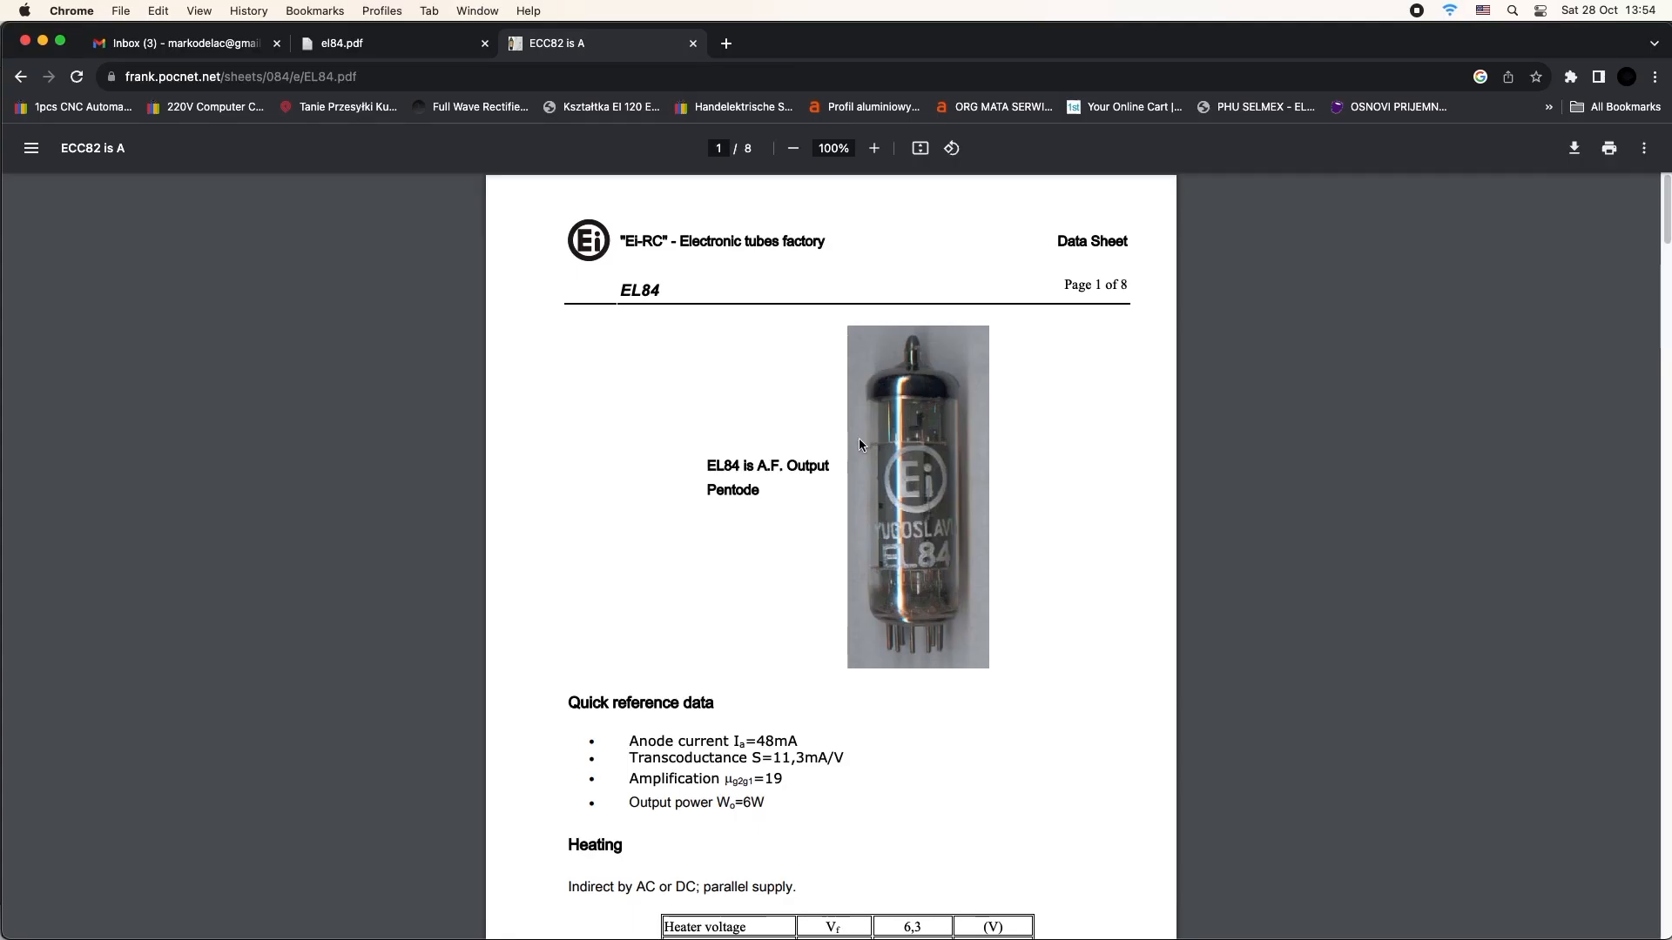
- Examine the EL84 data sheet's operating characteristics for the anode current of two tubes in Class AB push-pull
{"action": "scroll", "coordinate": [942, 438], "scroll_direction": "down", "scroll_amount": 10}
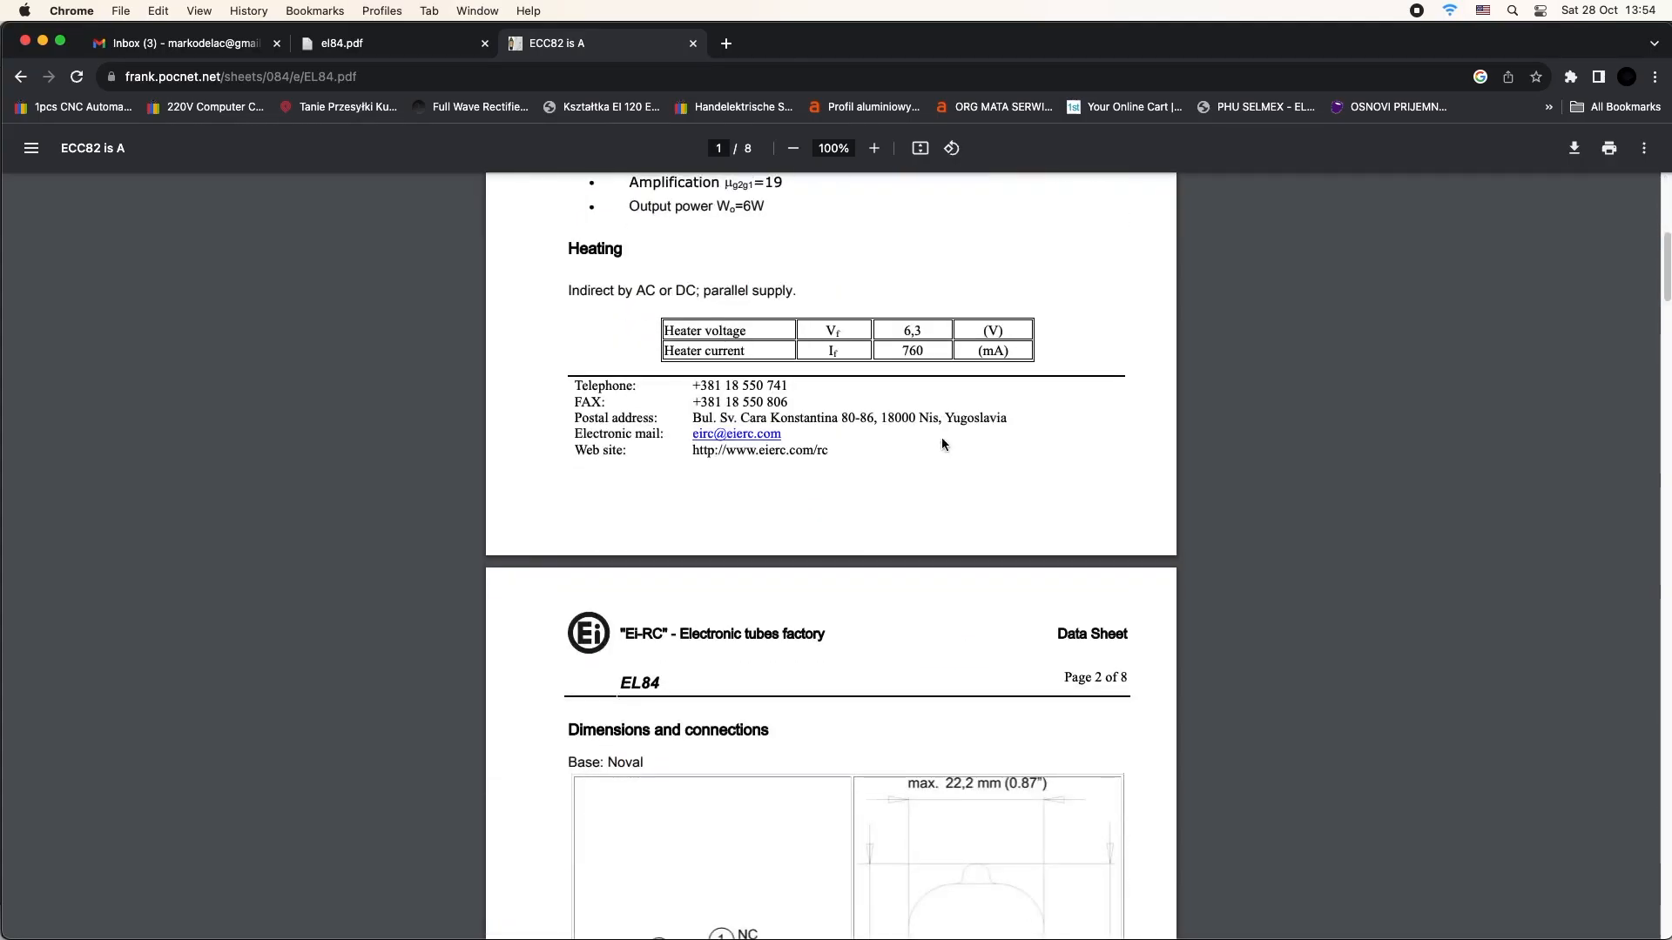
{"action": "scroll", "coordinate": [942, 440], "scroll_direction": "down", "scroll_amount": 5}
{"action": "scroll", "coordinate": [942, 444], "scroll_direction": "up", "scroll_amount": 2}
{"action": "scroll", "coordinate": [940, 440], "scroll_direction": "down", "scroll_amount": 13}
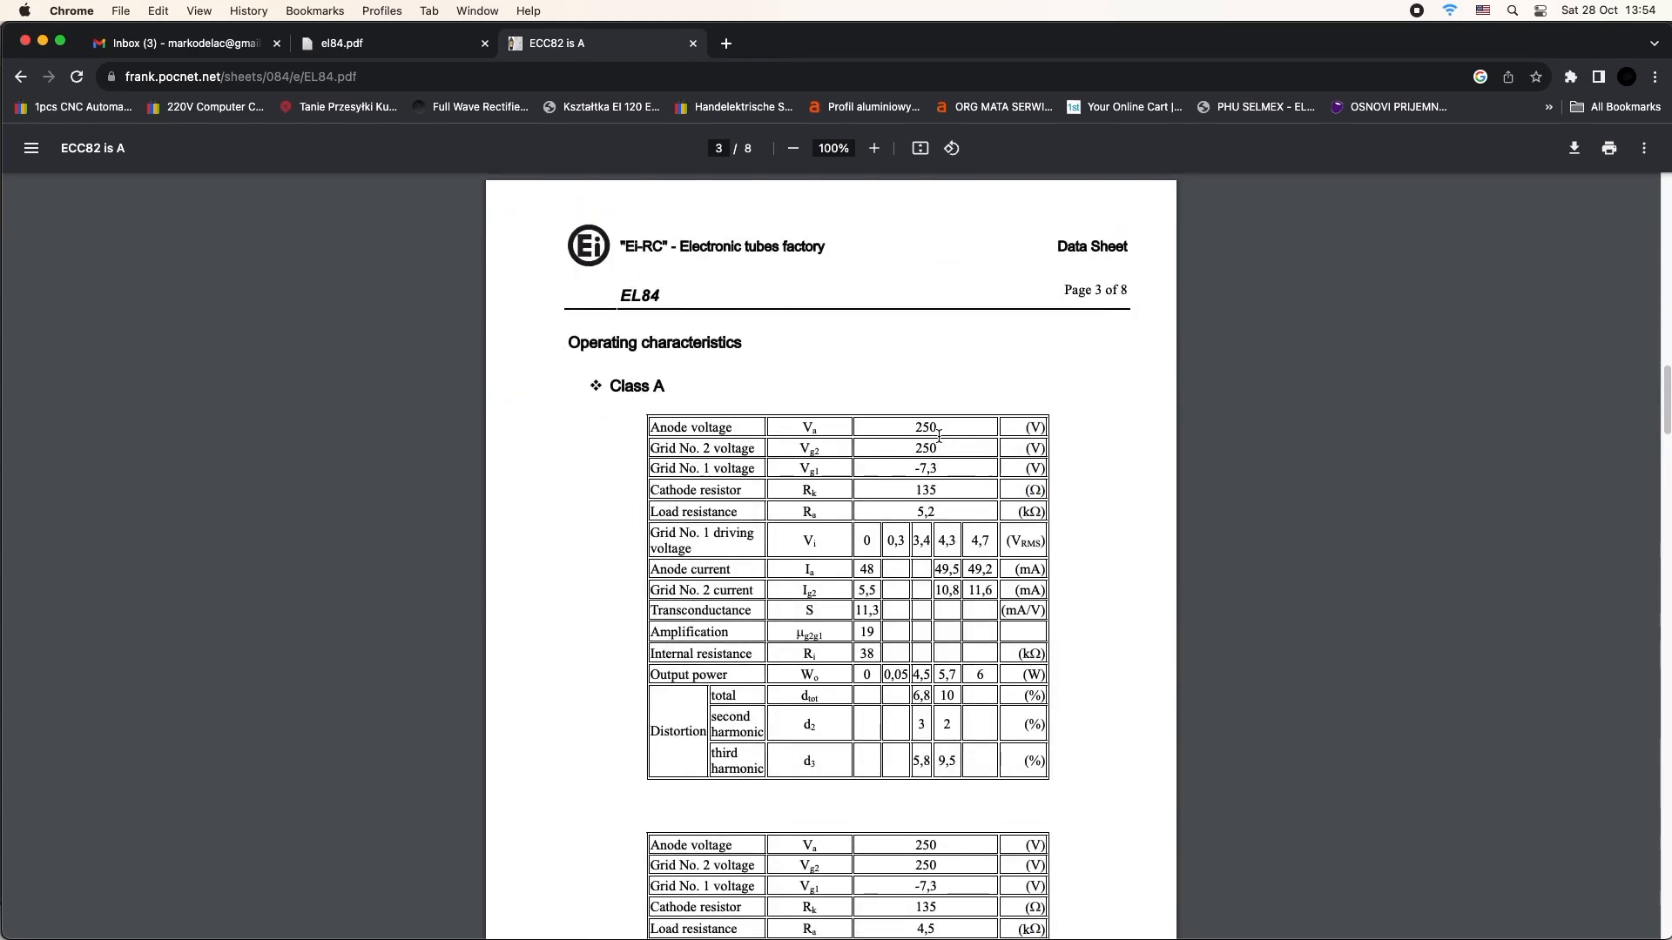
{"action": "scroll", "coordinate": [936, 437], "scroll_direction": "down", "scroll_amount": 8}
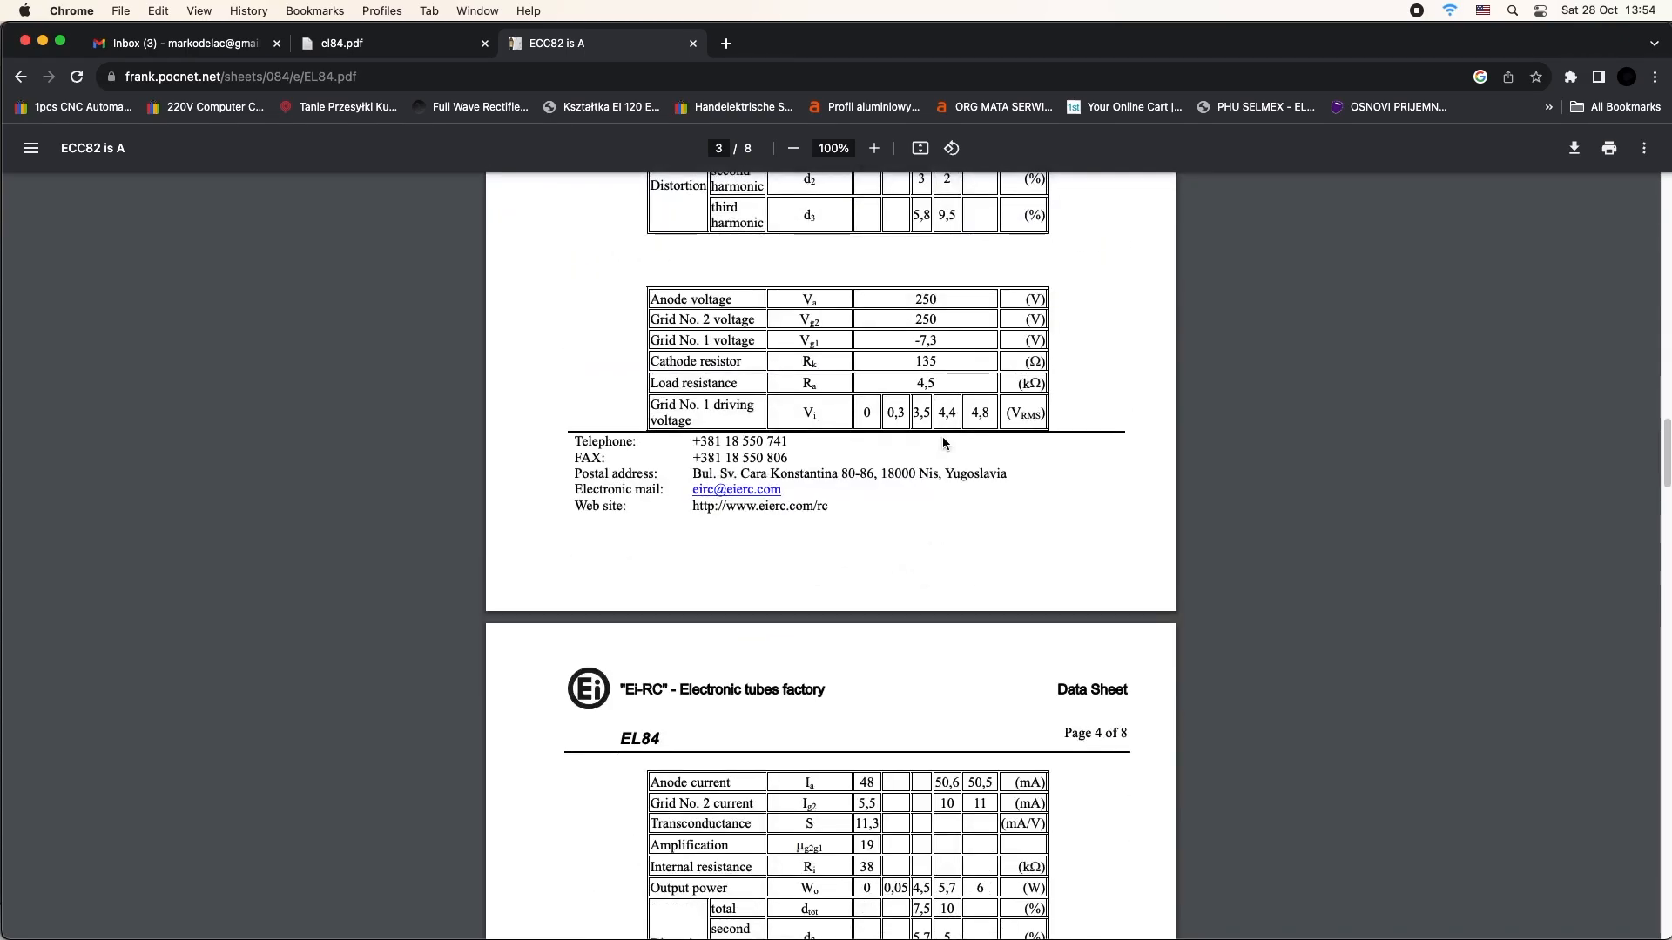
{"action": "scroll", "coordinate": [942, 437], "scroll_direction": "down", "scroll_amount": 8}
{"action": "scroll", "coordinate": [943, 439], "scroll_direction": "up", "scroll_amount": 6}
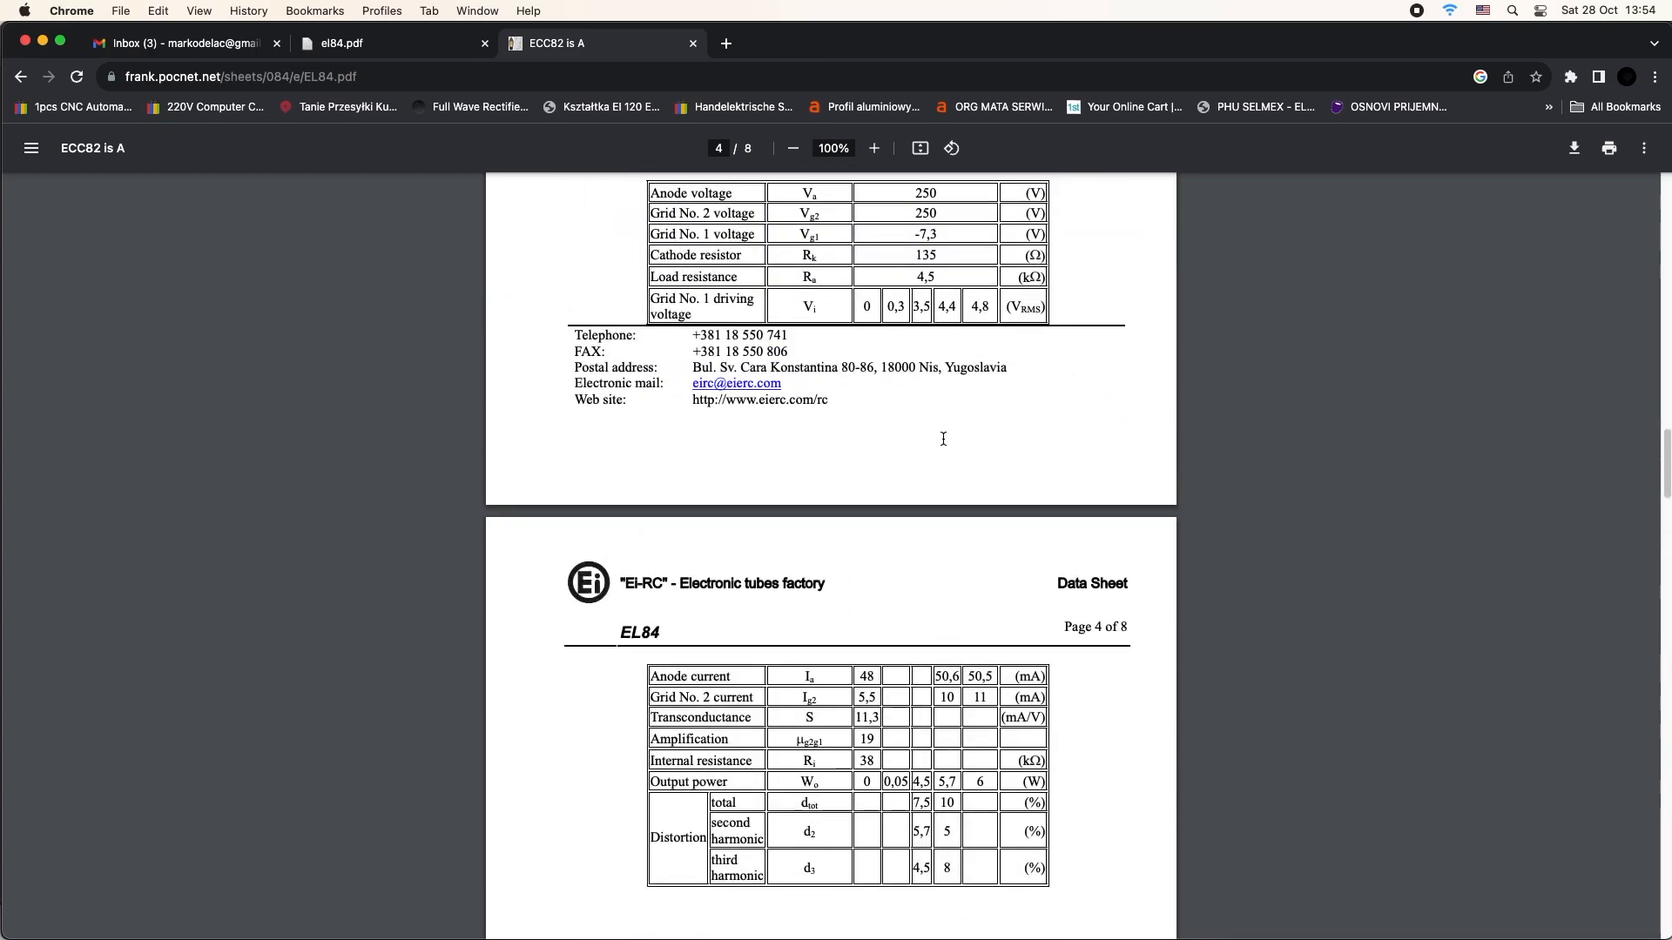
{"action": "scroll", "coordinate": [937, 464], "scroll_direction": "up", "scroll_amount": 6}
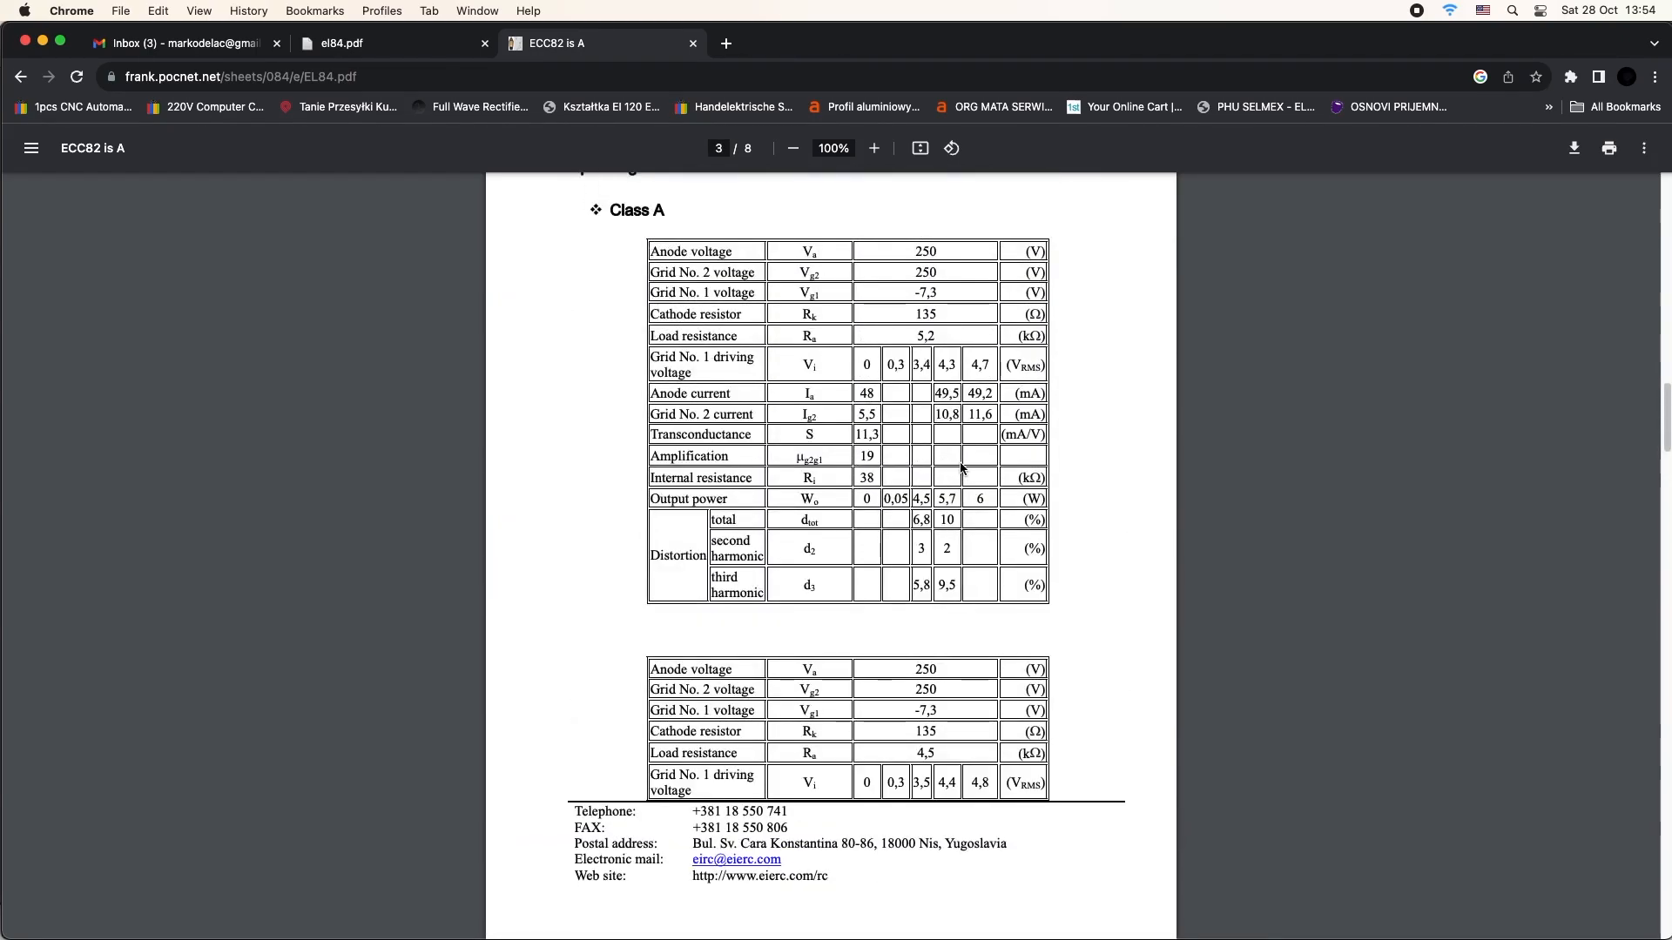
{"action": "scroll", "coordinate": [1115, 493], "scroll_direction": "down", "scroll_amount": 20}
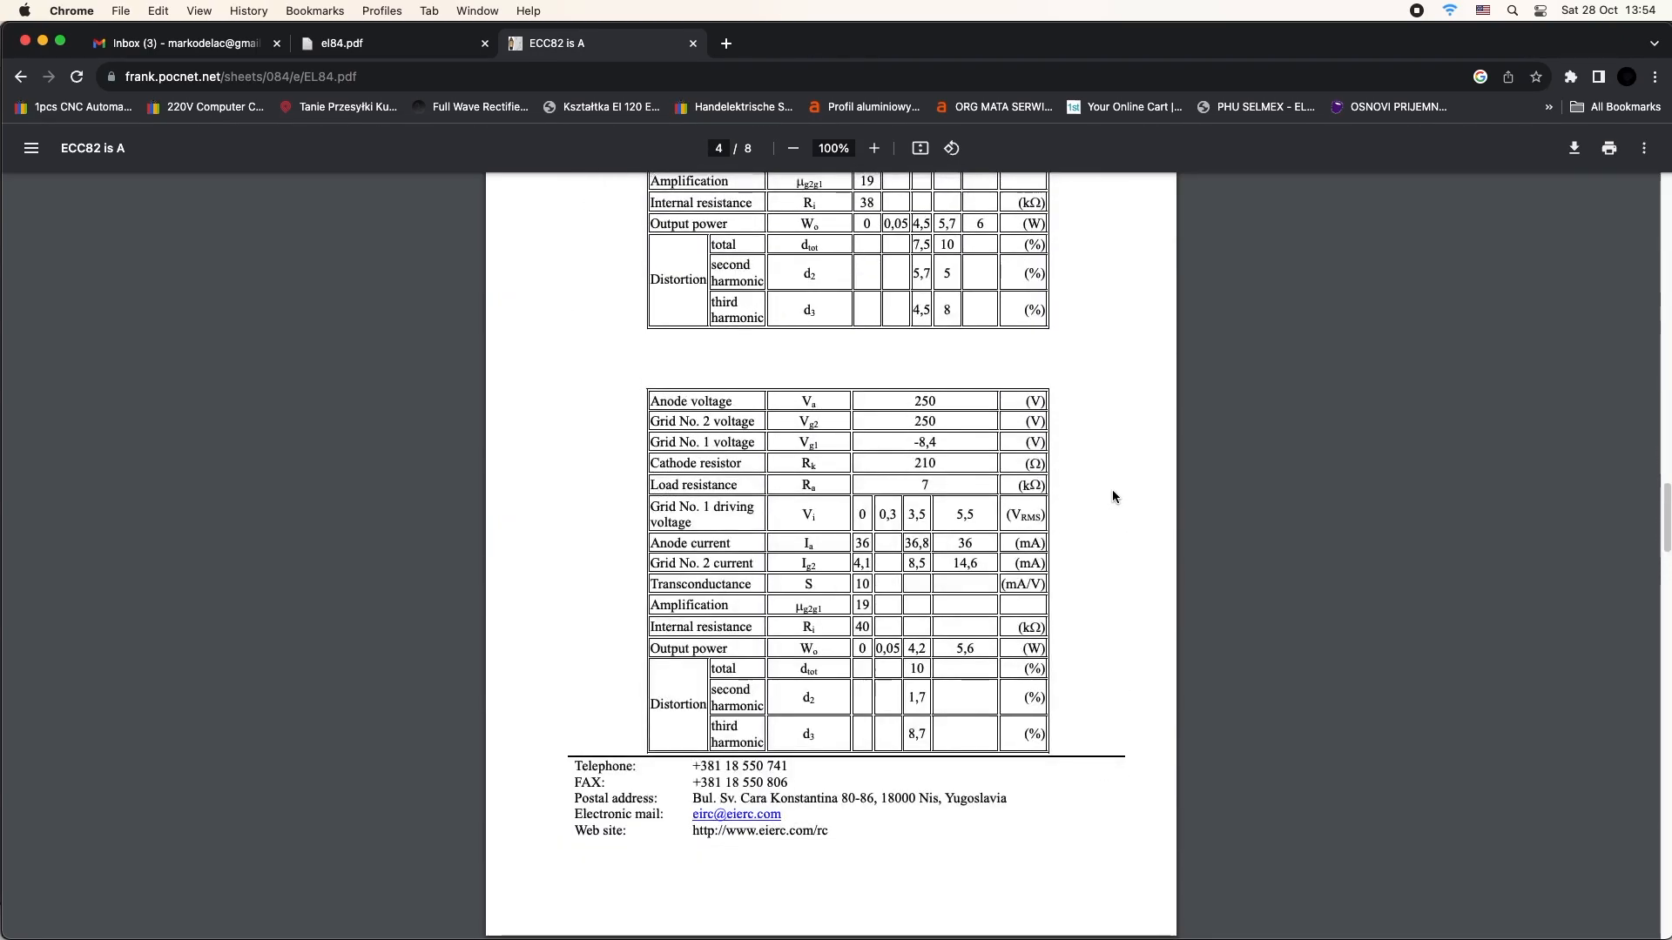
{"action": "scroll", "coordinate": [1148, 487], "scroll_direction": "down", "scroll_amount": 1}
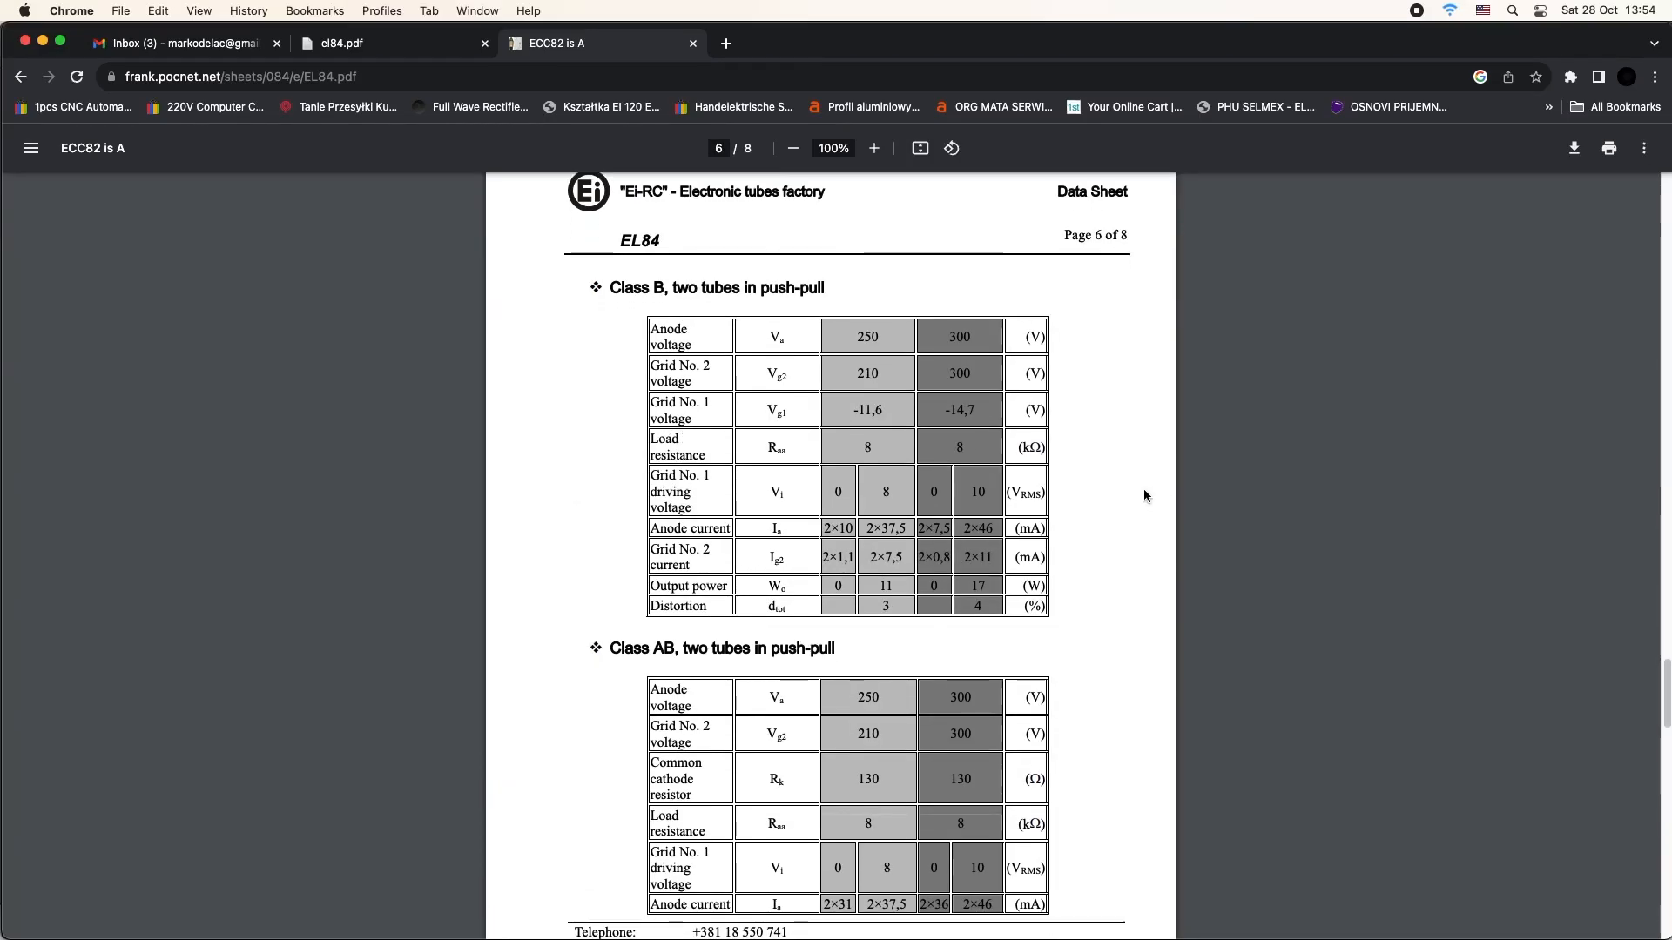
{"action": "scroll", "coordinate": [1132, 483], "scroll_direction": "down", "scroll_amount": 5}
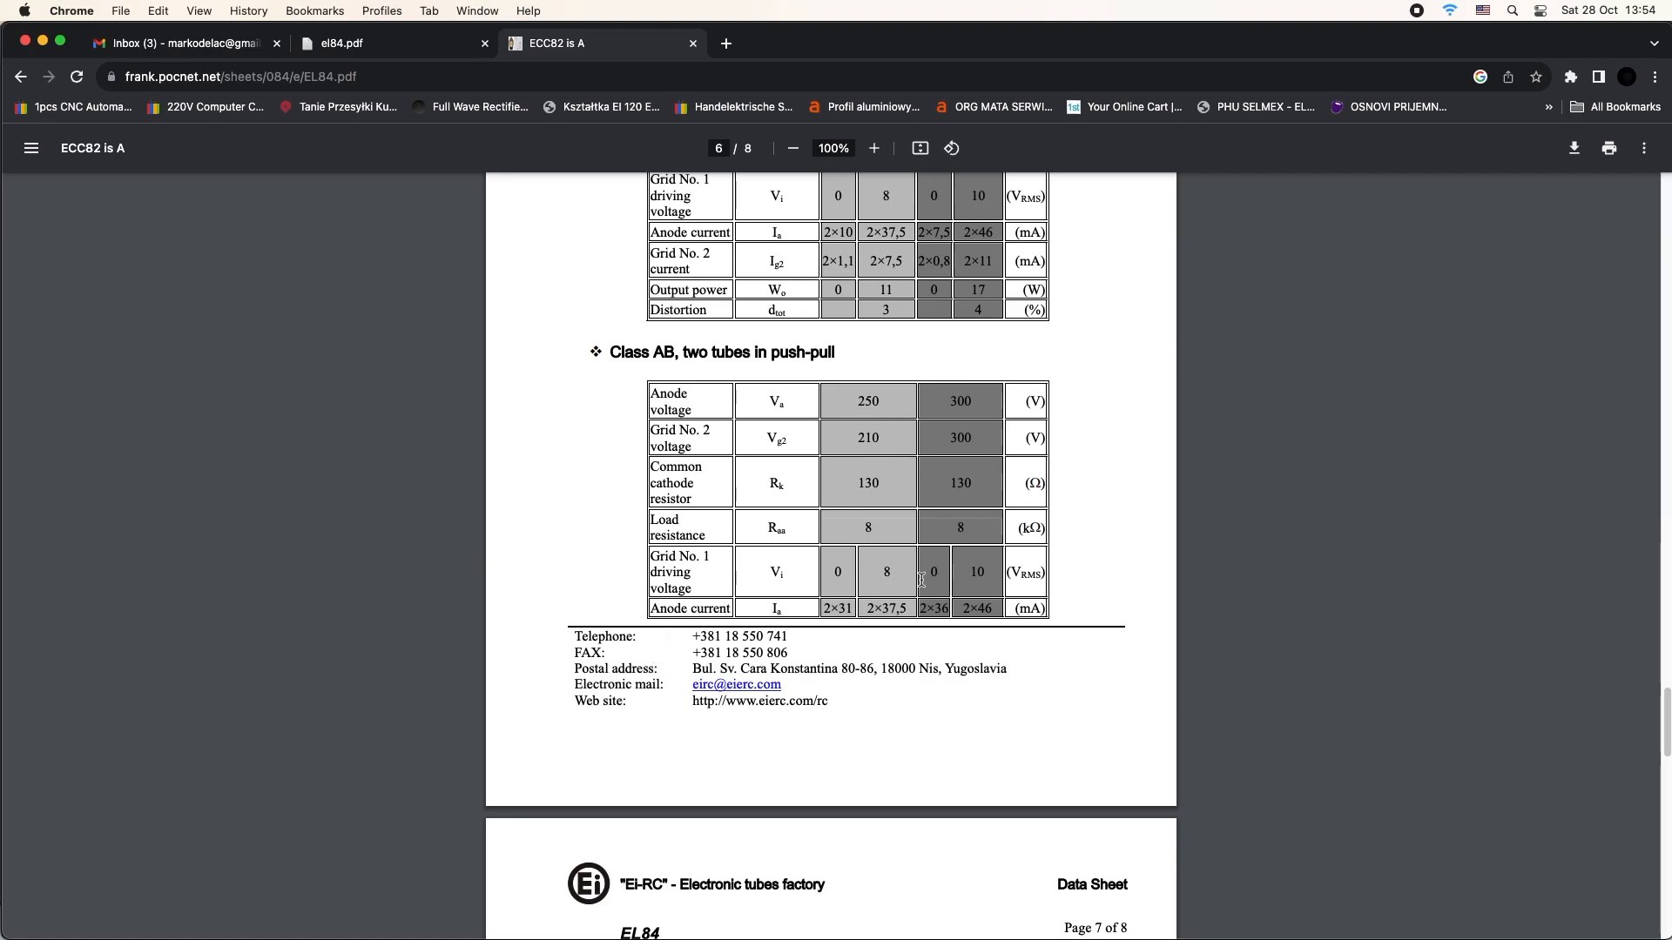
{"action": "left_click_drag", "start_coordinate": [991, 604], "coordinate": [961, 606]}
{"action": "left_click", "coordinate": [918, 645]}
- Switch to the push-pull output transformer spreadsheet in Numbers and set the DC plate current to 0,046 A
{"action": "mouse_move", "coordinate": [574, 914]}
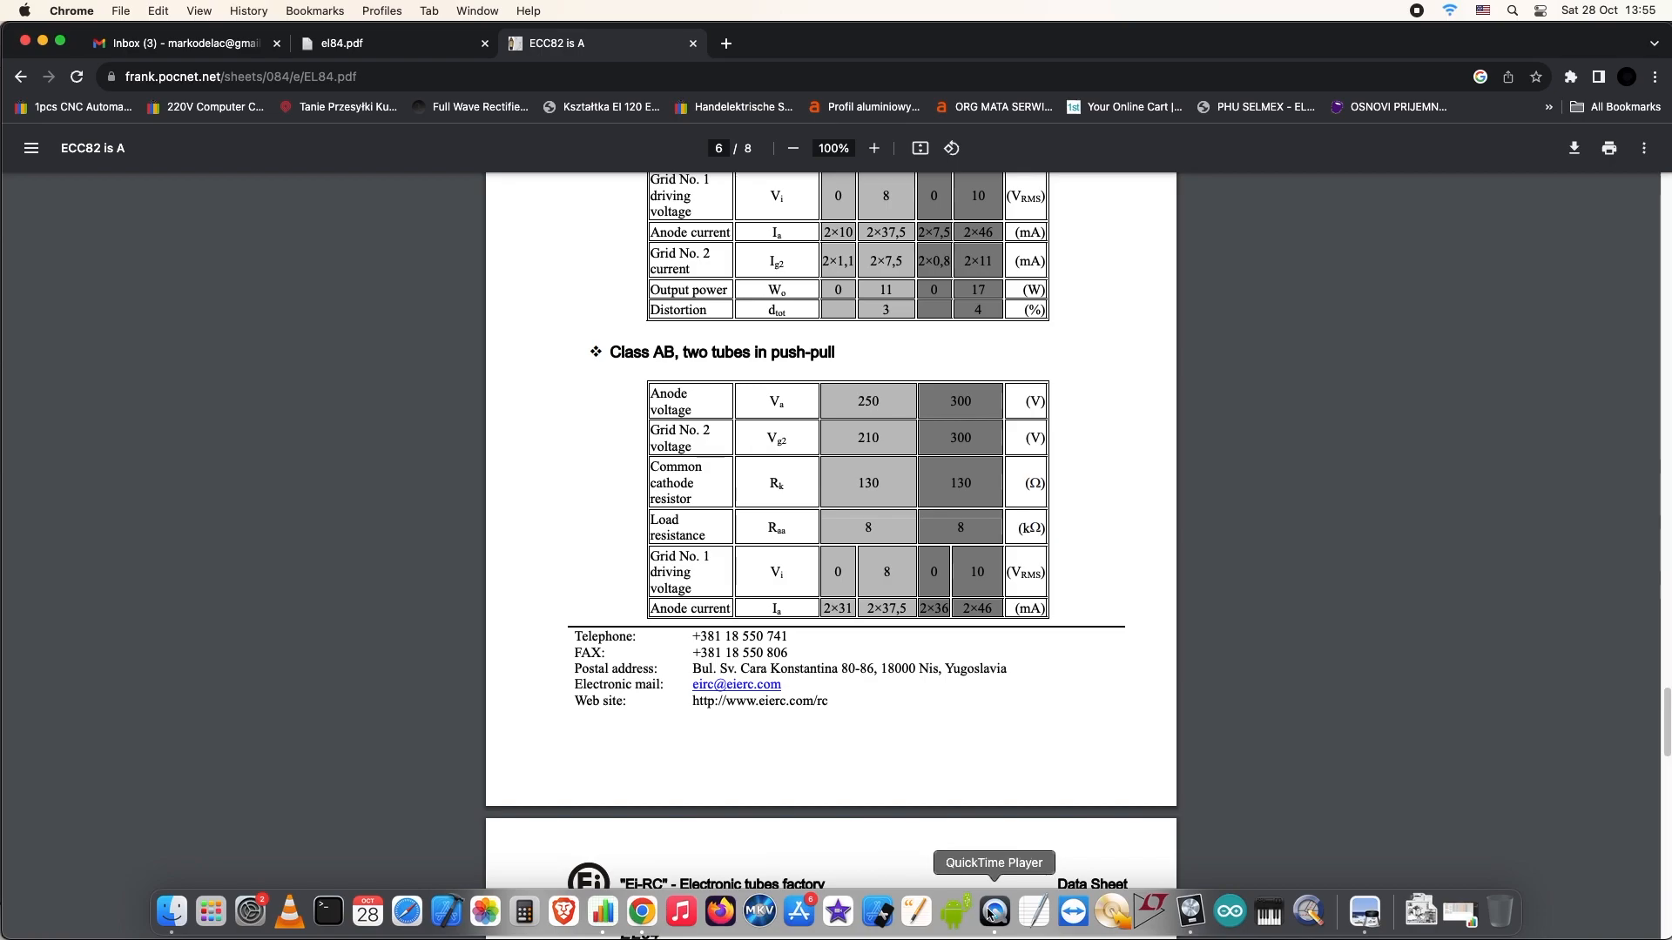
{"action": "left_click", "coordinate": [603, 911]}
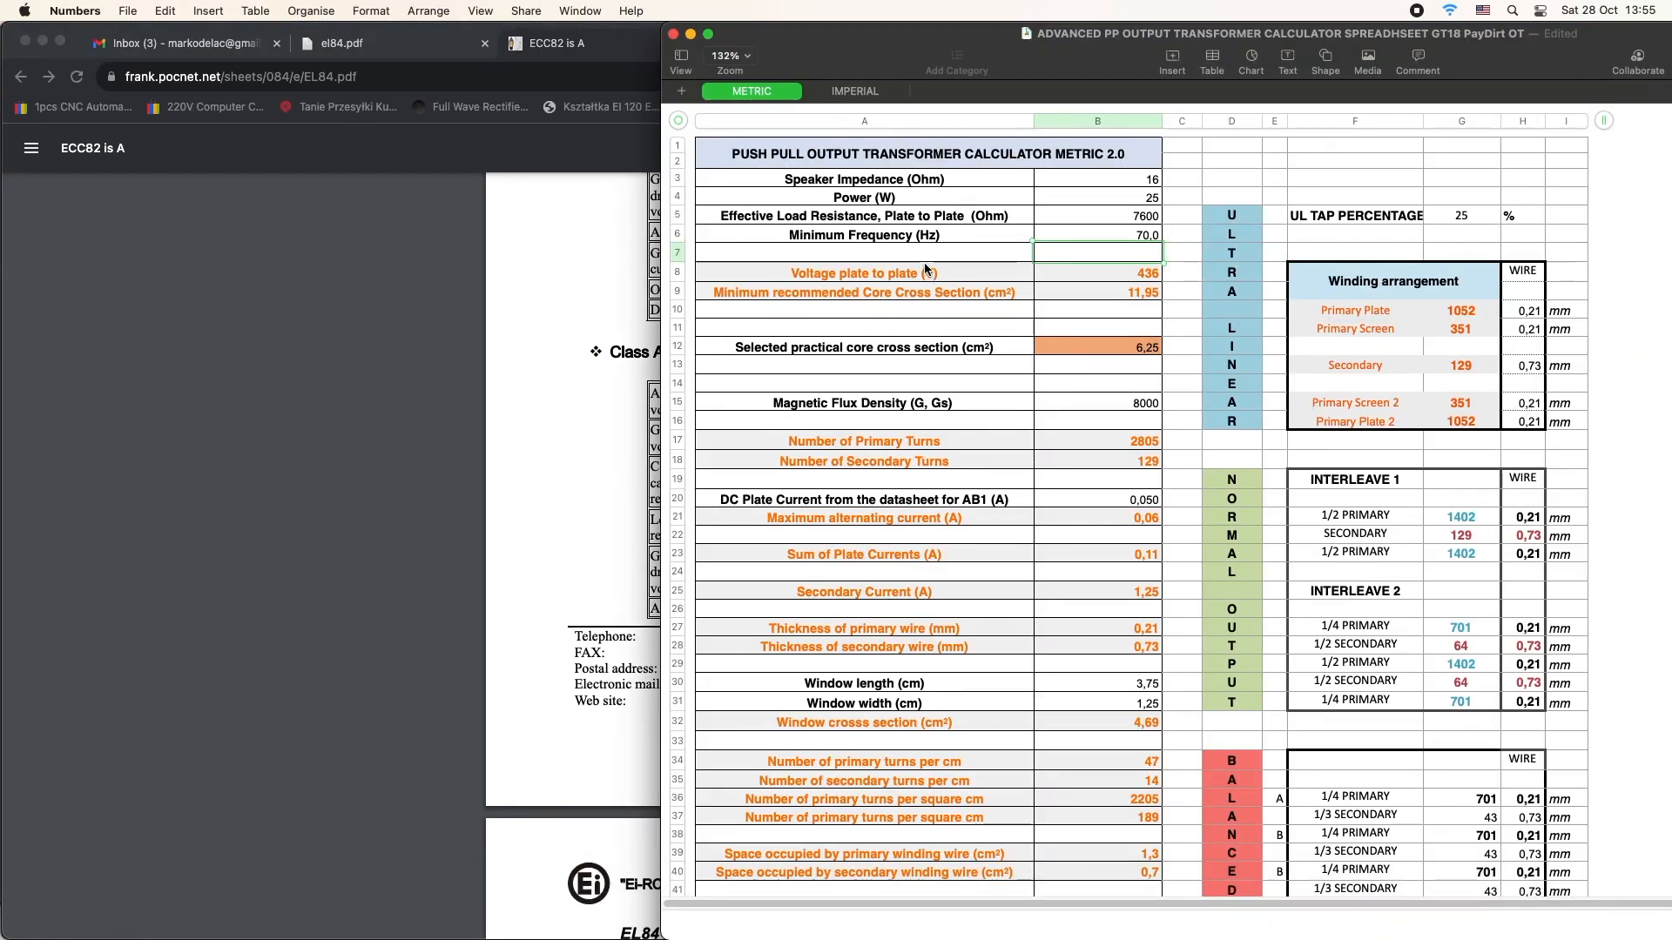
{"action": "mouse_move", "coordinate": [955, 910]}
{"action": "left_click", "coordinate": [1140, 507]}
{"action": "left_click", "coordinate": [1143, 510]}
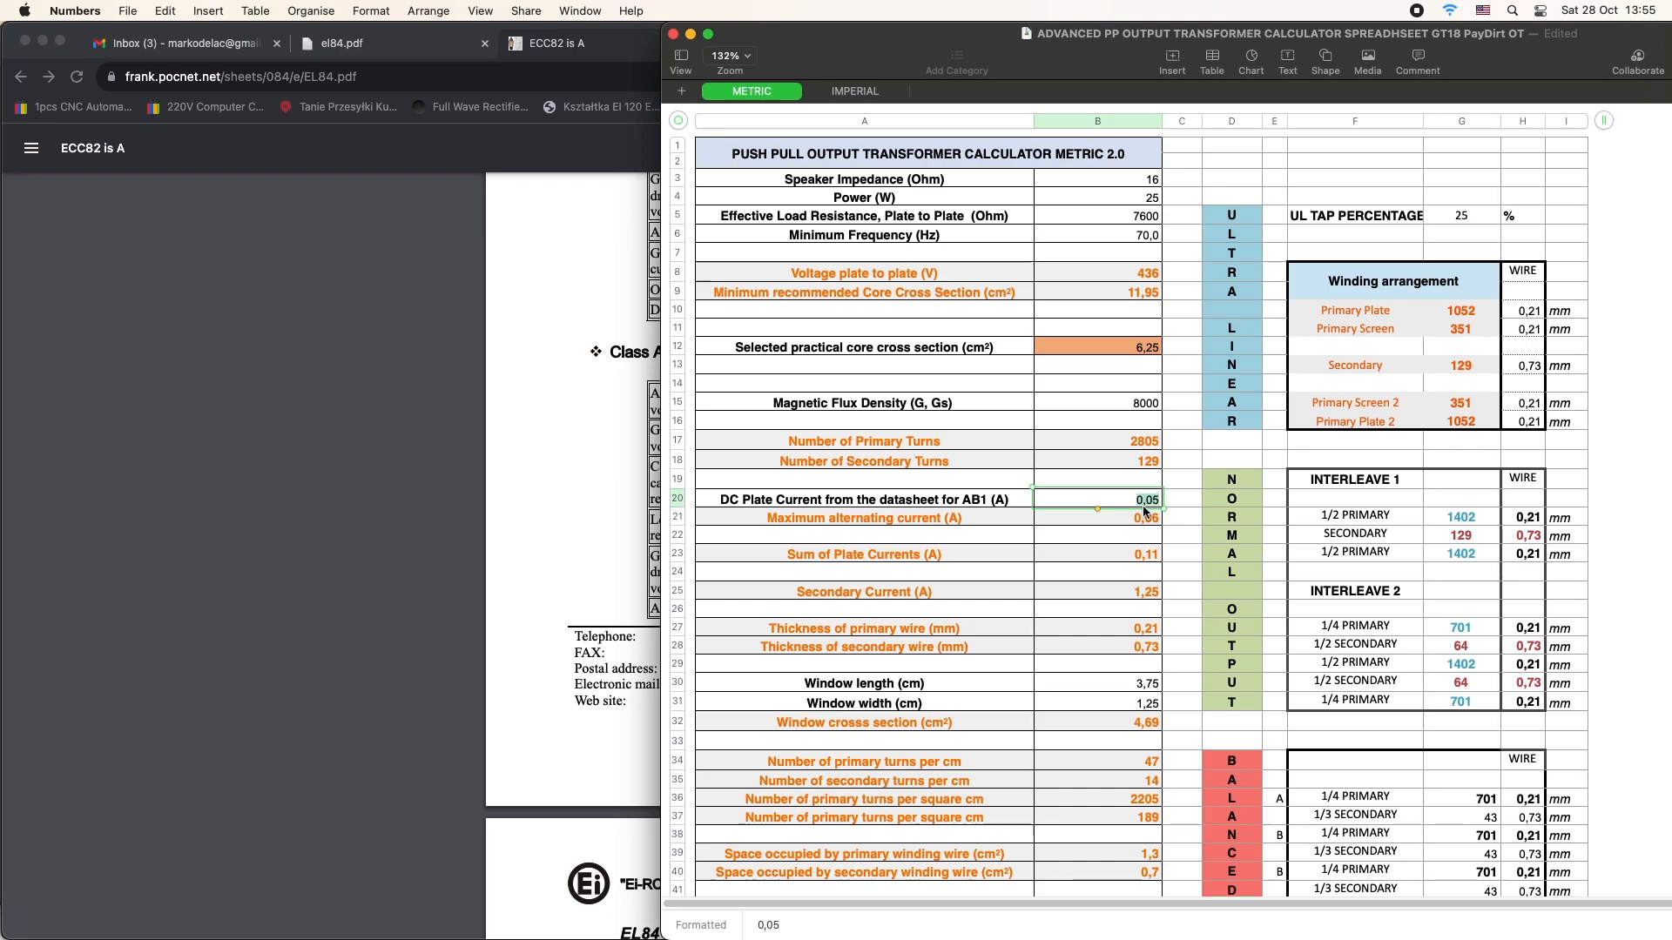
{"action": "type", "text": "0"}
{"action": "scroll", "coordinate": [1167, 505], "scroll_direction": "down", "scroll_amount": 1}
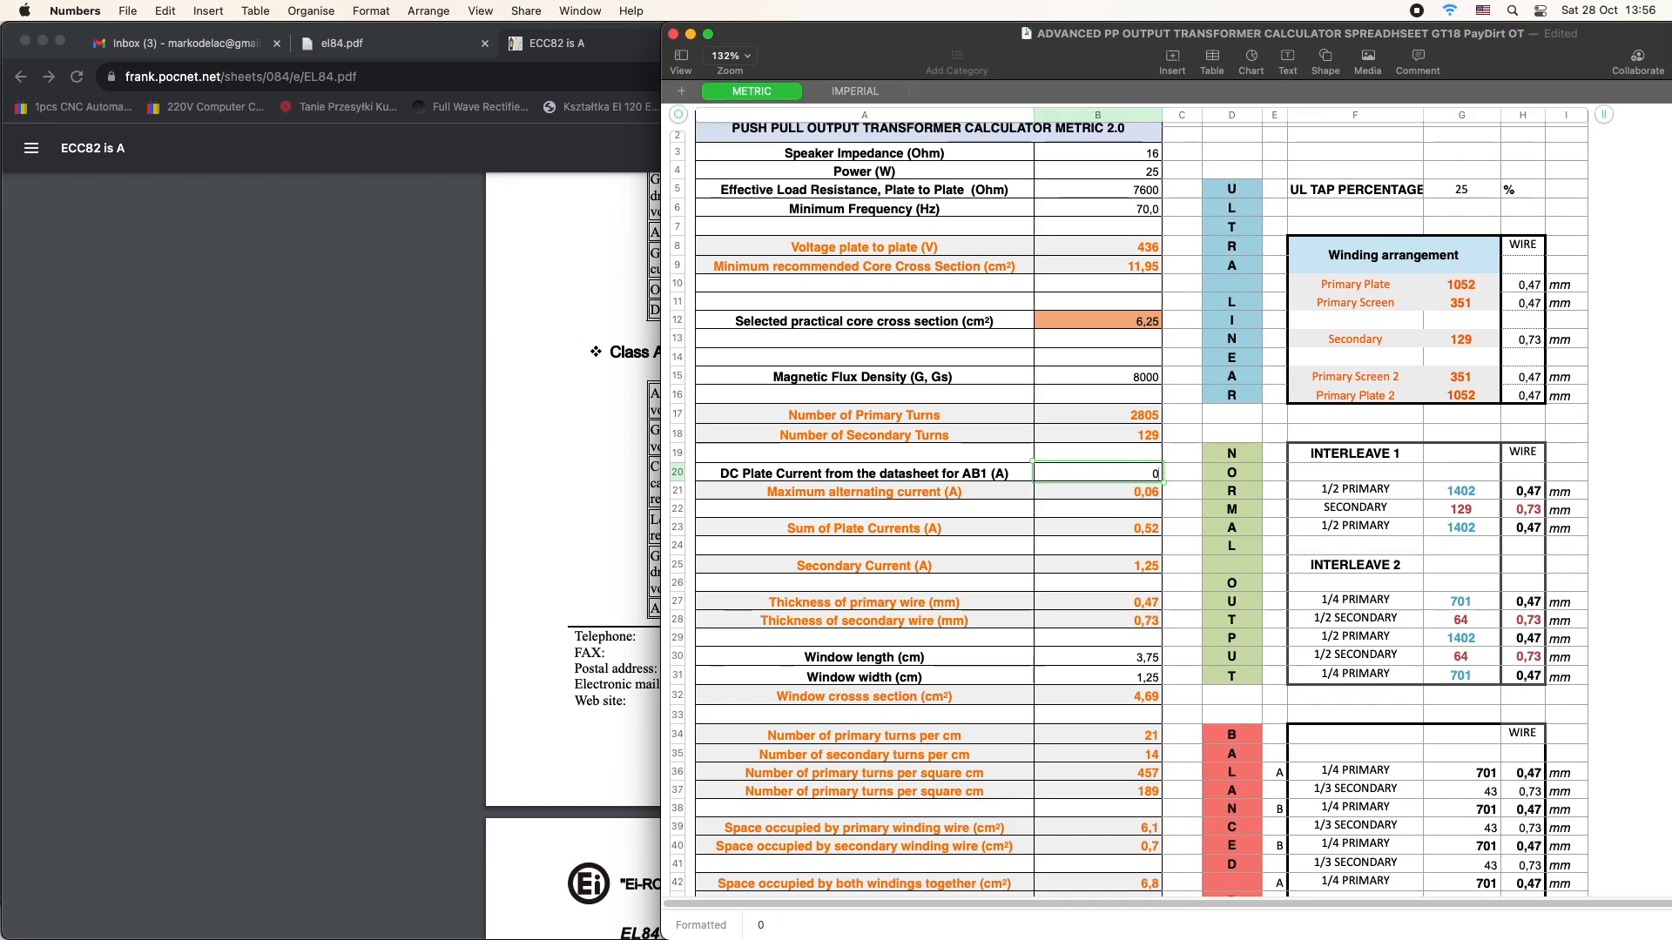
{"action": "type", "text": ",046"}
{"action": "key", "text": "Return"}
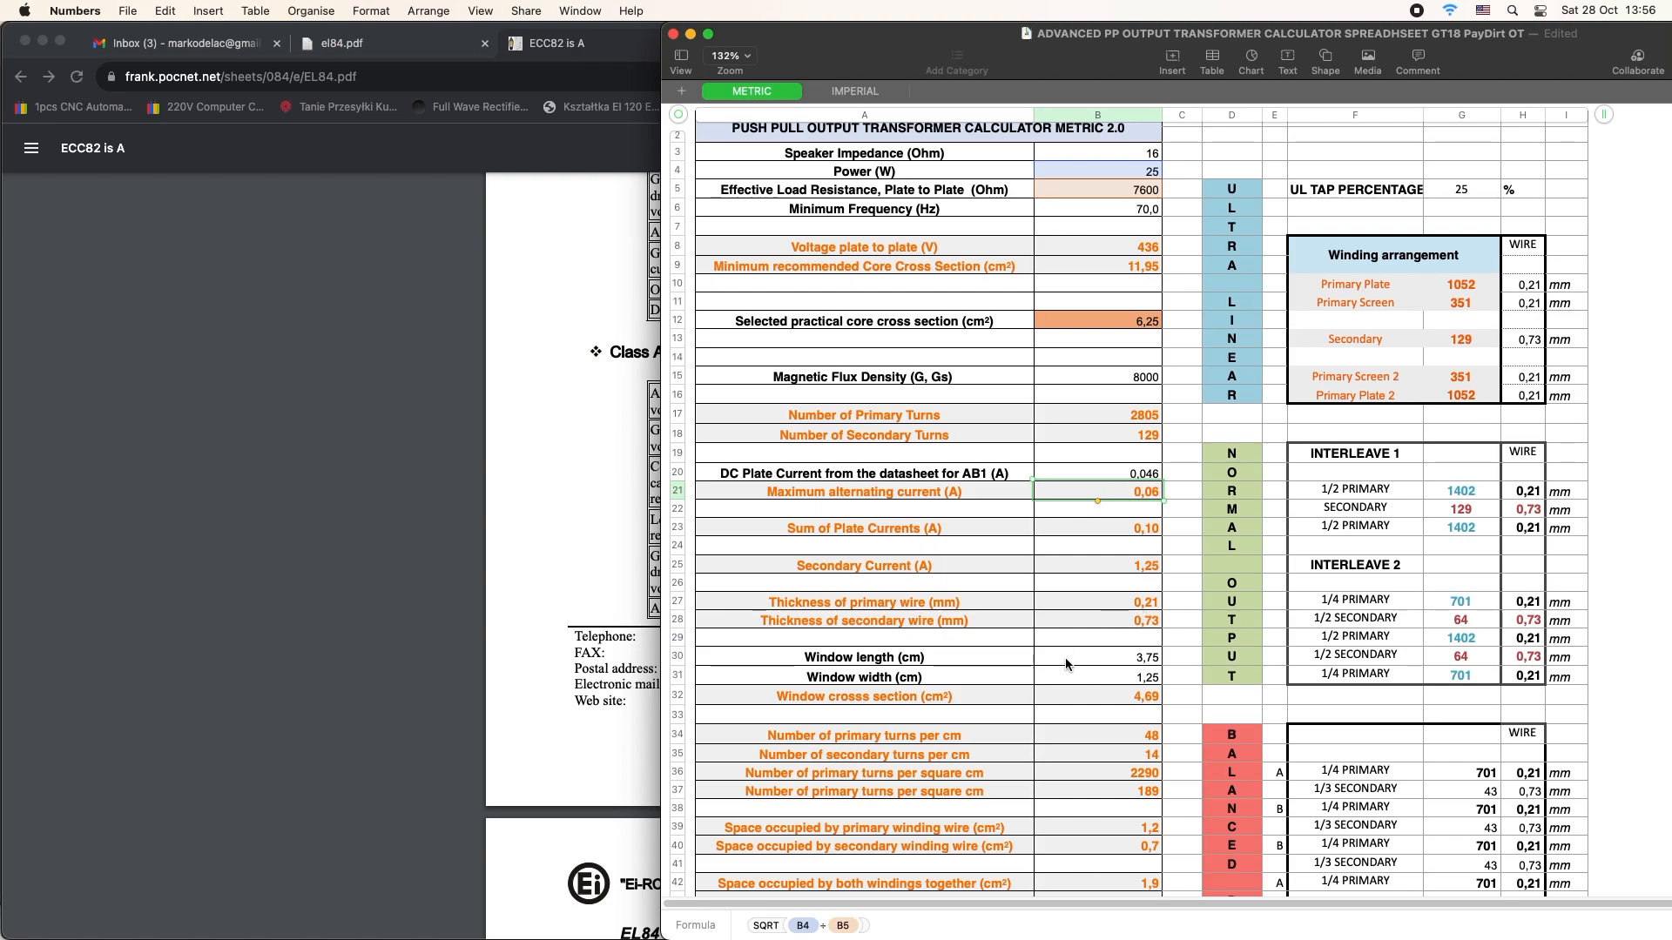
{"action": "scroll", "coordinate": [1078, 677], "scroll_direction": "down", "scroll_amount": 2}
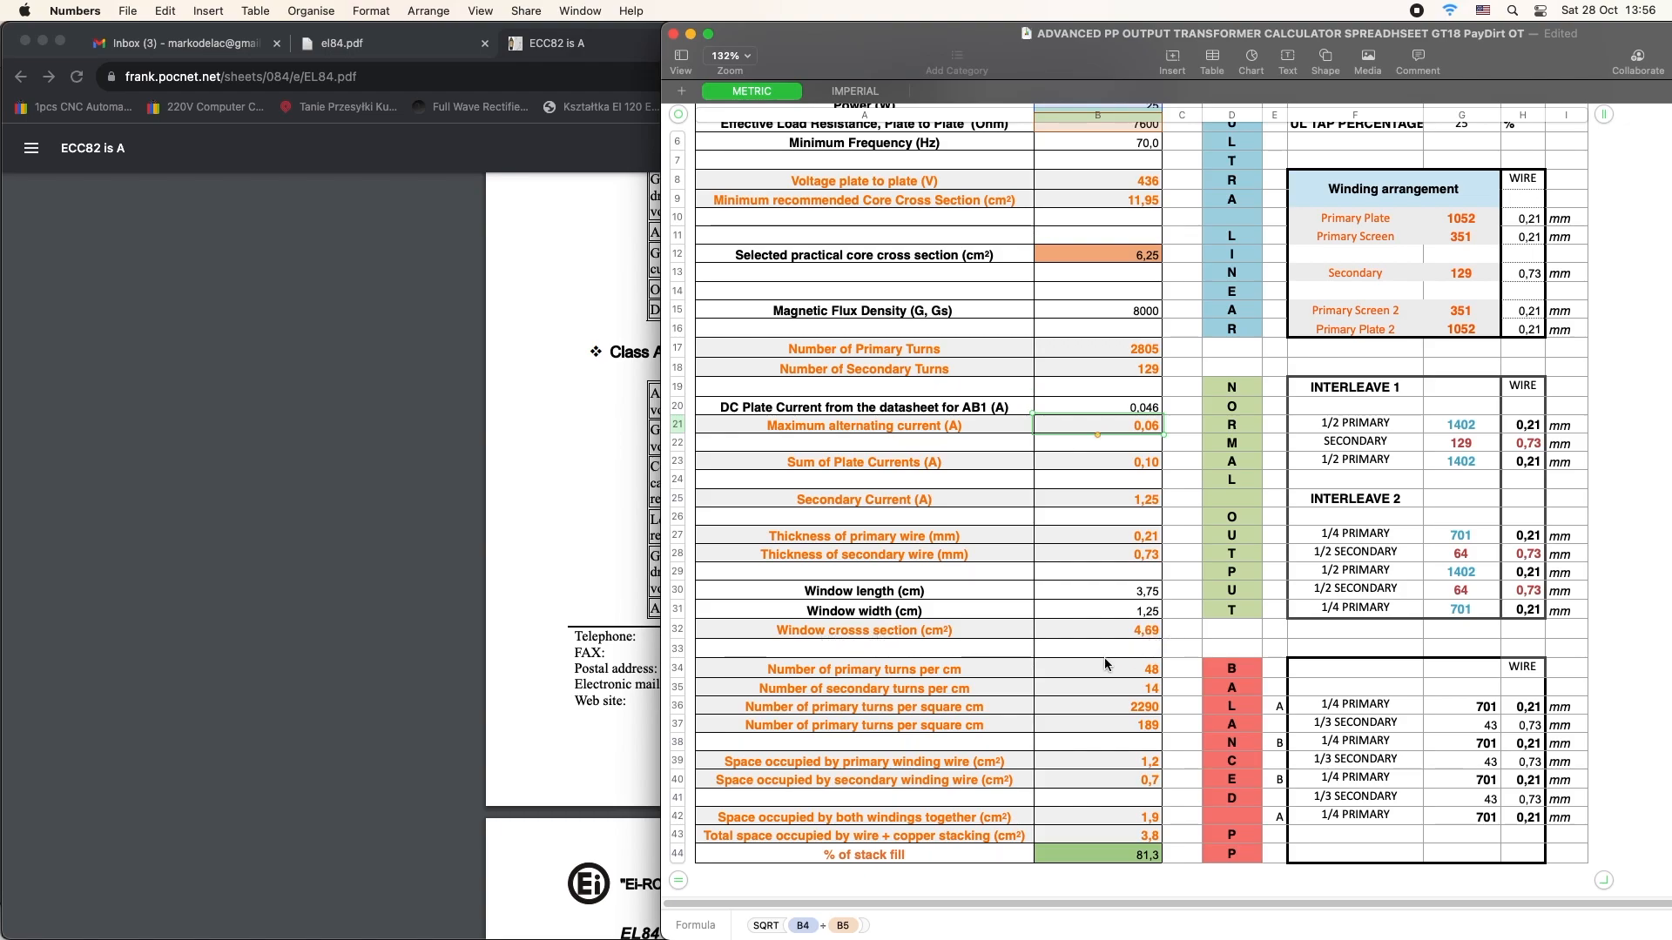
- Return to the start of the EL84 data sheet, switch to 1650FA.pdf in Preview and review its first-page feature list
{"action": "left_click", "coordinate": [554, 559]}
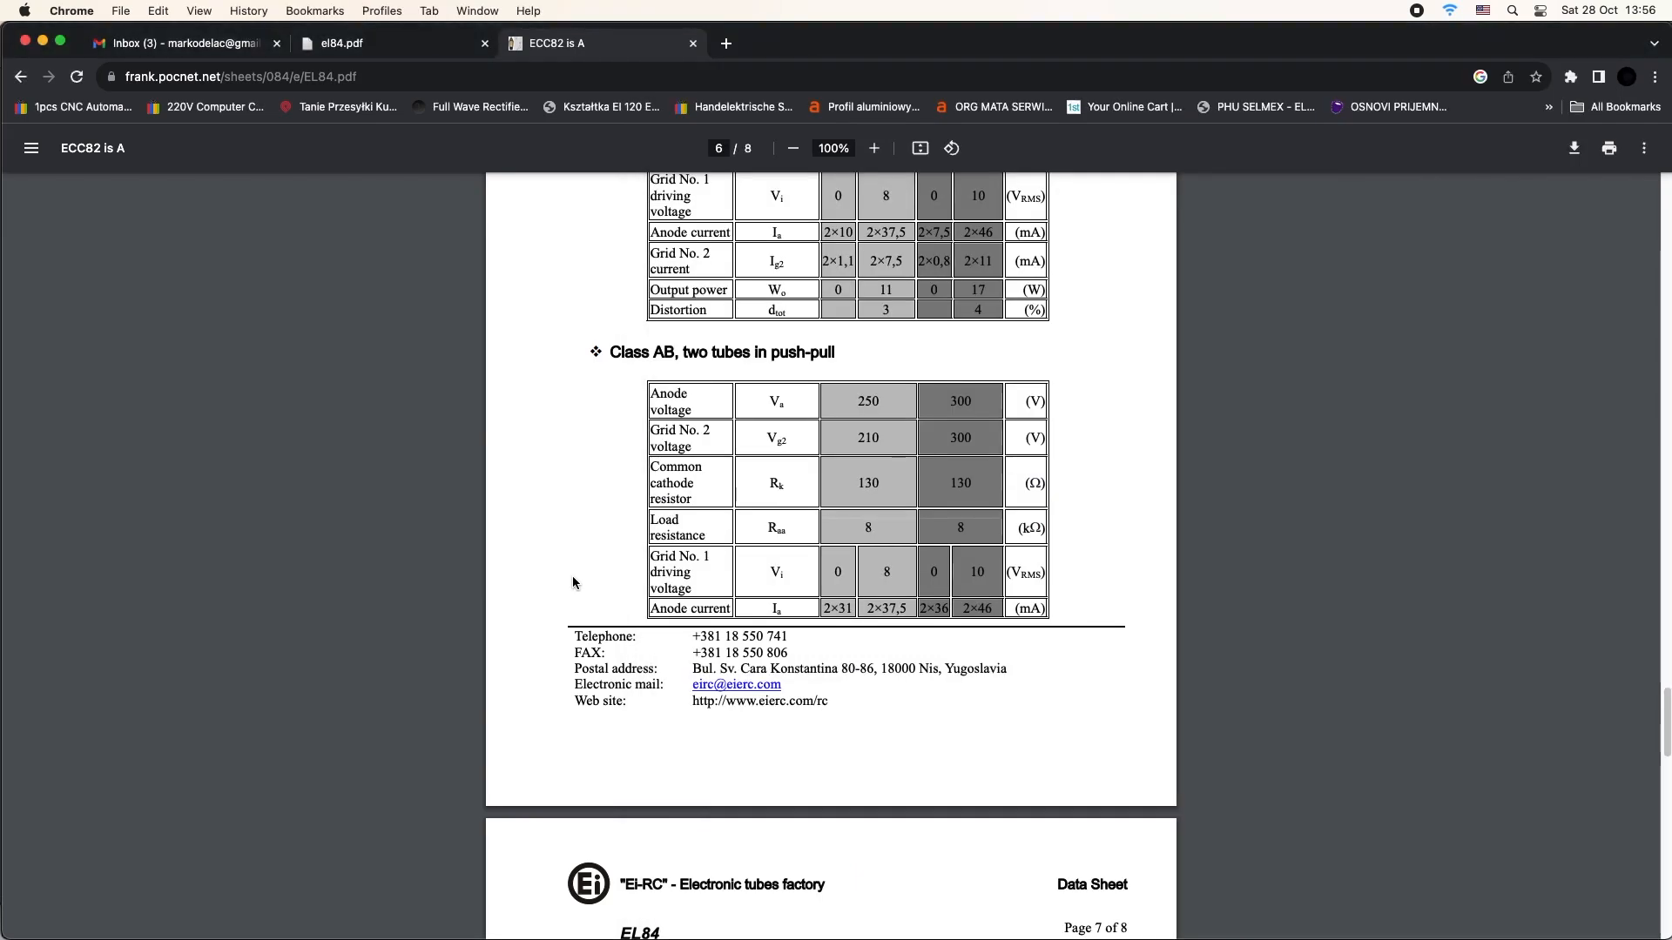
{"action": "scroll", "coordinate": [572, 576], "scroll_direction": "up", "scroll_amount": 10}
{"action": "scroll", "coordinate": [572, 576], "scroll_direction": "up", "scroll_amount": 20}
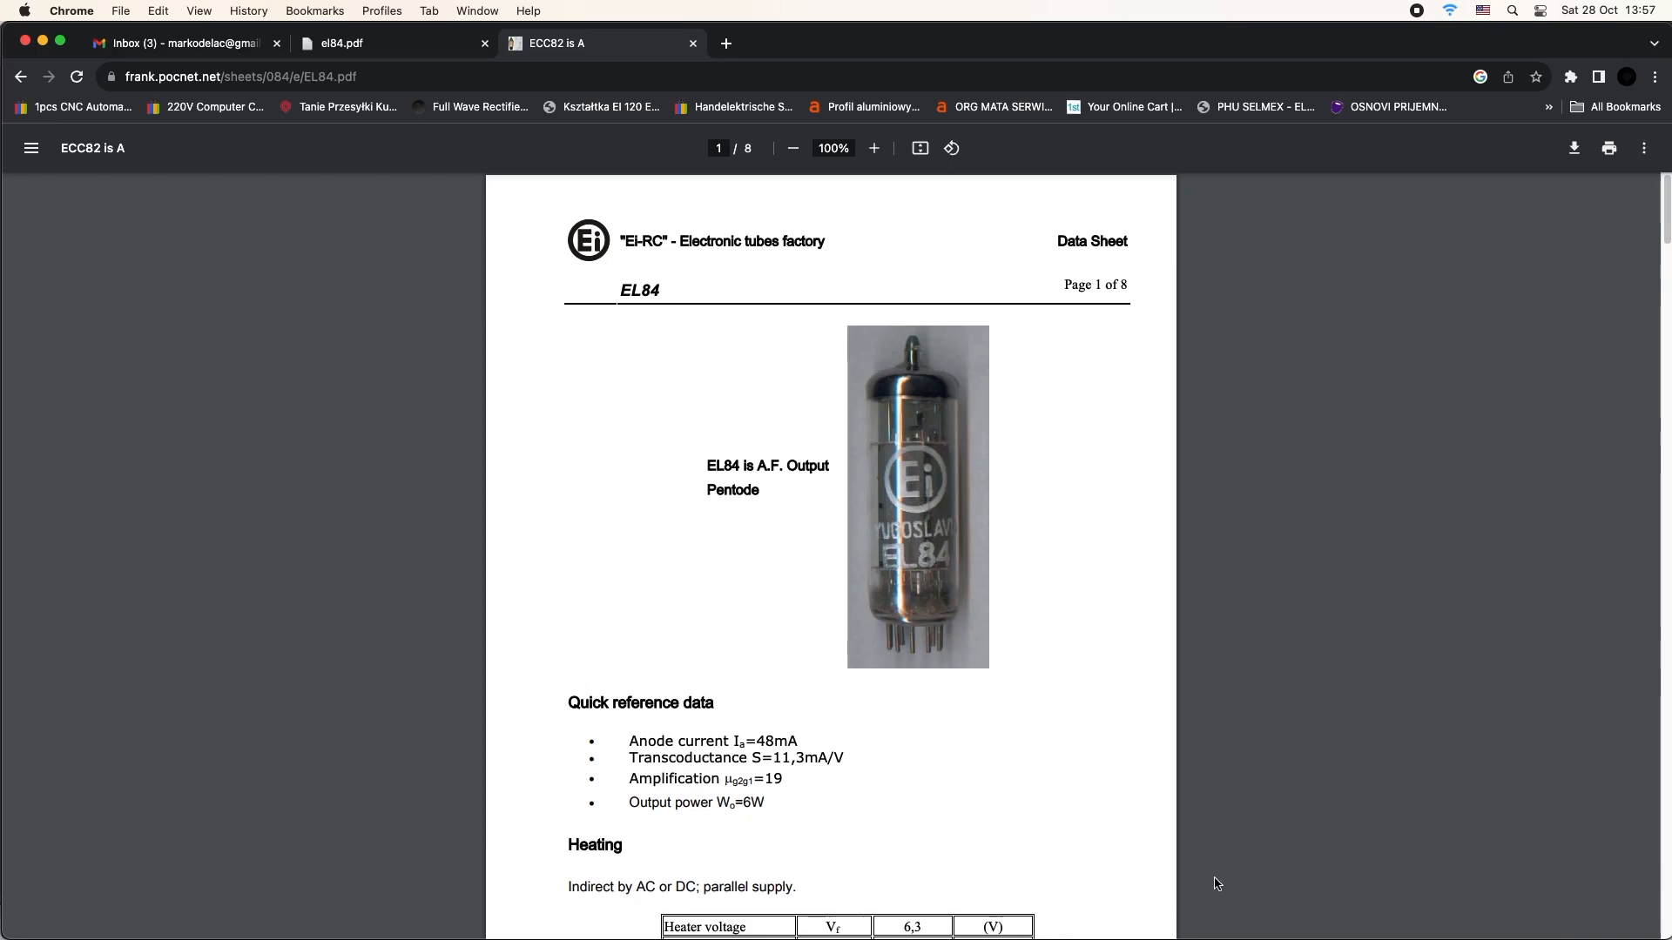
{"action": "left_click", "coordinate": [1369, 918]}
{"action": "left_click", "coordinate": [373, 828]}
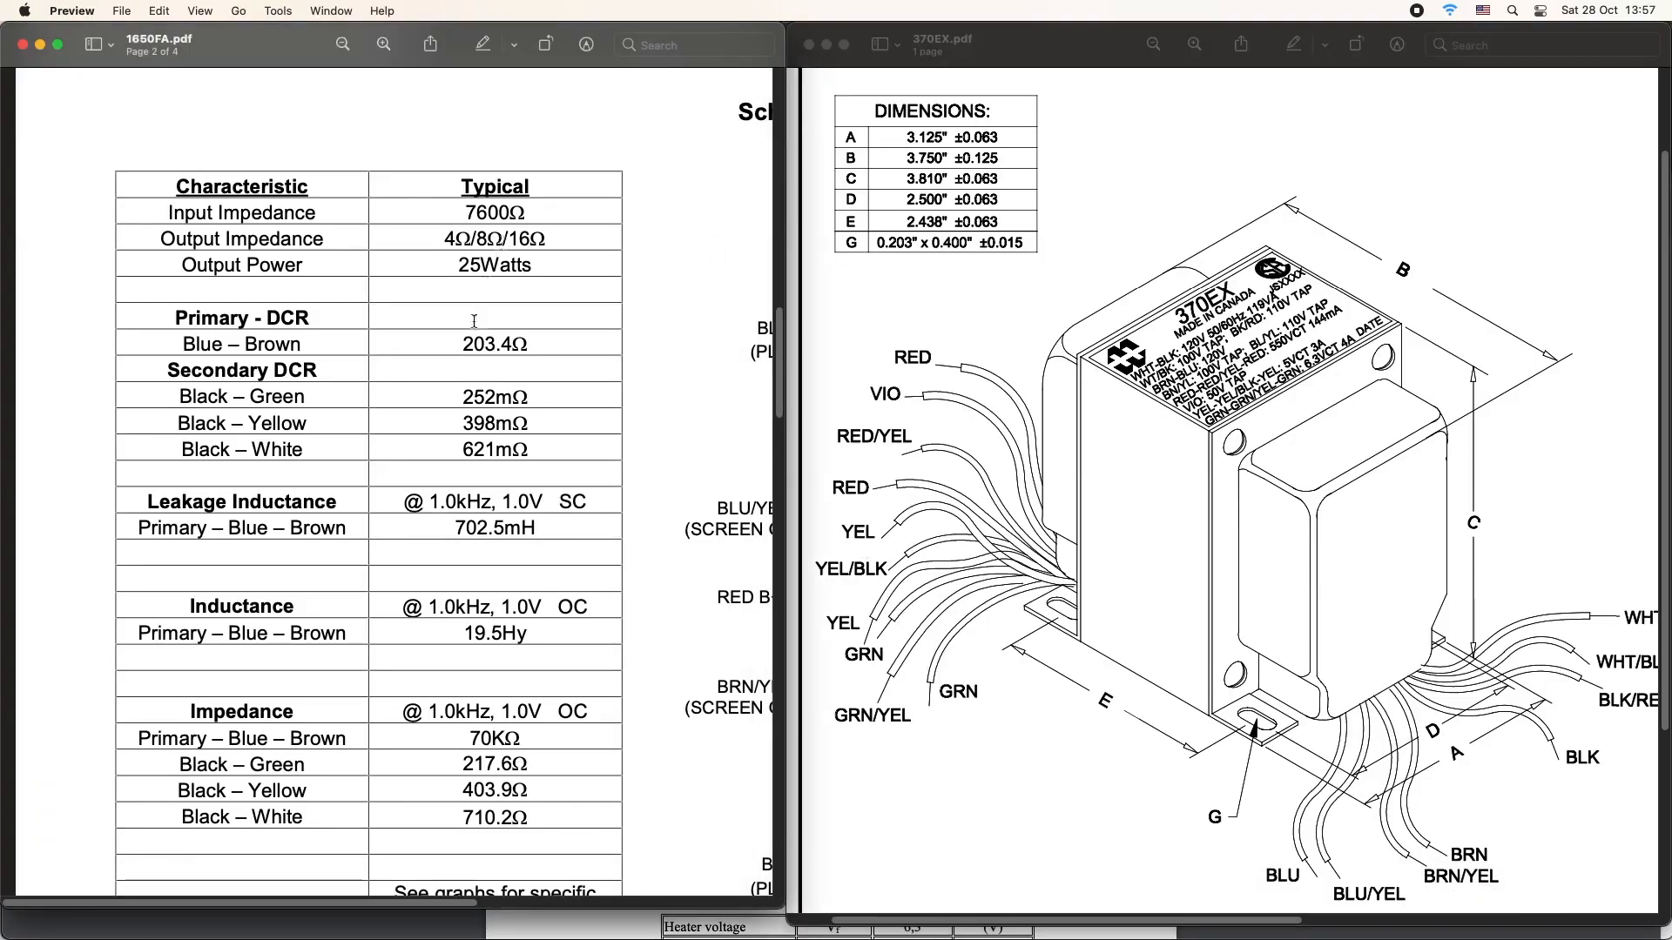
{"action": "scroll", "coordinate": [373, 829], "scroll_direction": "up", "scroll_amount": 5}
{"action": "scroll", "coordinate": [353, 895], "scroll_direction": "right", "scroll_amount": 3}
{"action": "scroll", "coordinate": [451, 869], "scroll_direction": "left", "scroll_amount": 3}
{"action": "scroll", "coordinate": [529, 511], "scroll_direction": "up", "scroll_amount": 7}
{"action": "scroll", "coordinate": [528, 515], "scroll_direction": "up", "scroll_amount": 1}
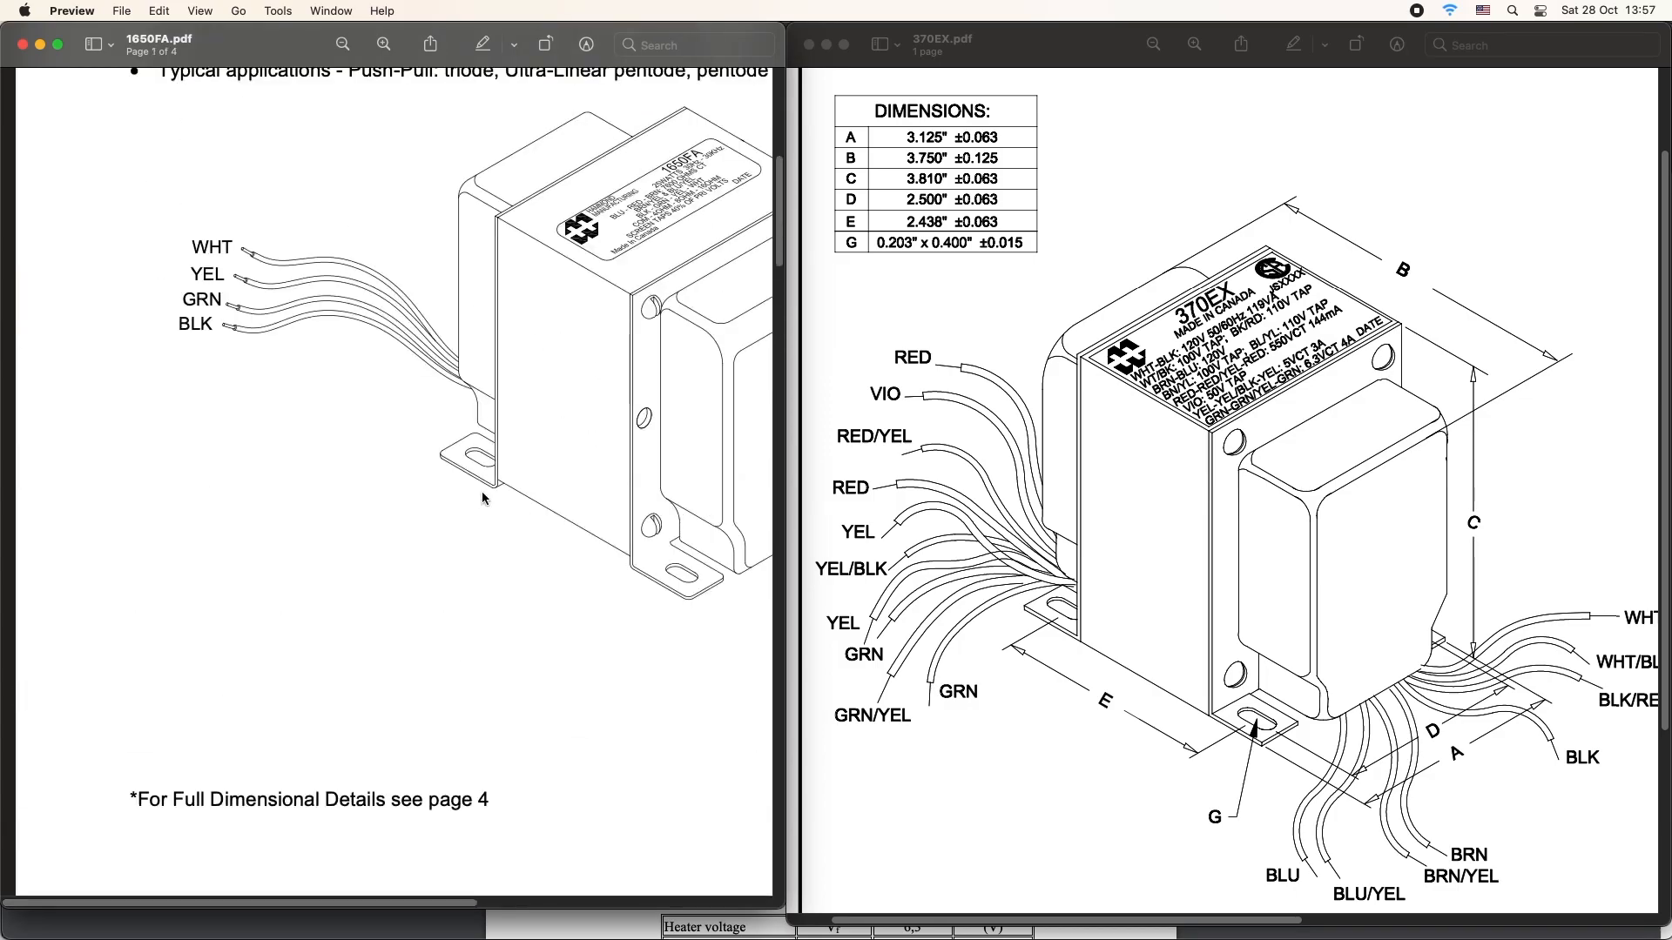
{"action": "scroll", "coordinate": [423, 746], "scroll_direction": "up", "scroll_amount": 2}
{"action": "scroll", "coordinate": [384, 594], "scroll_direction": "right", "scroll_amount": 5}
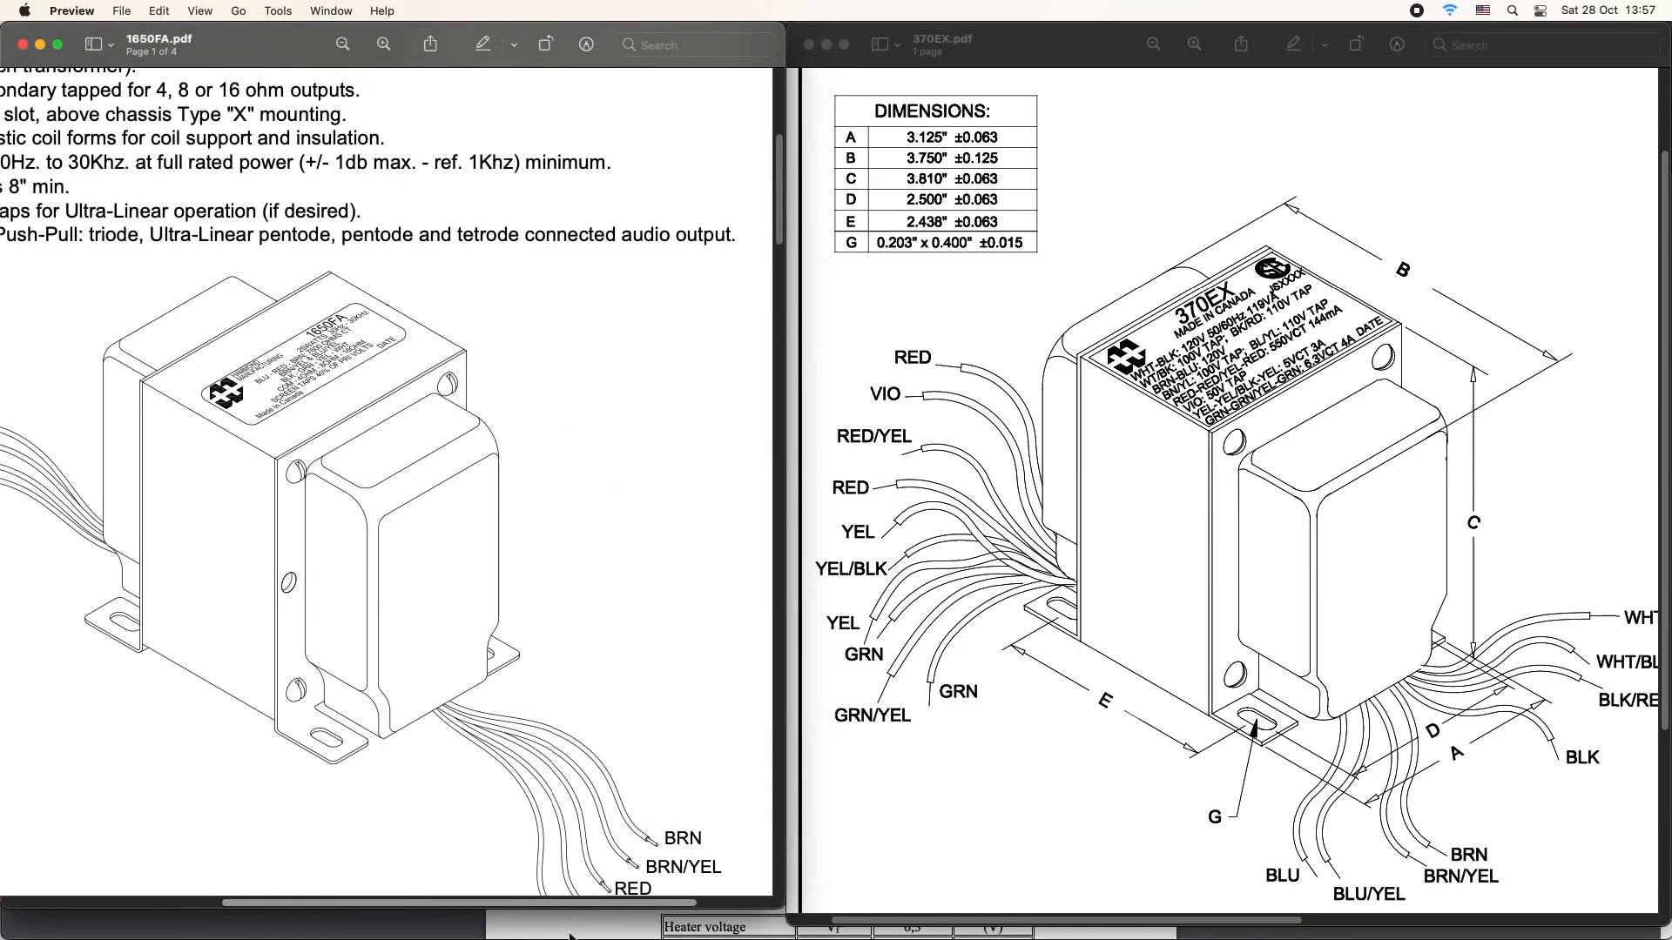
{"action": "scroll", "coordinate": [385, 594], "scroll_direction": "up", "scroll_amount": 4}
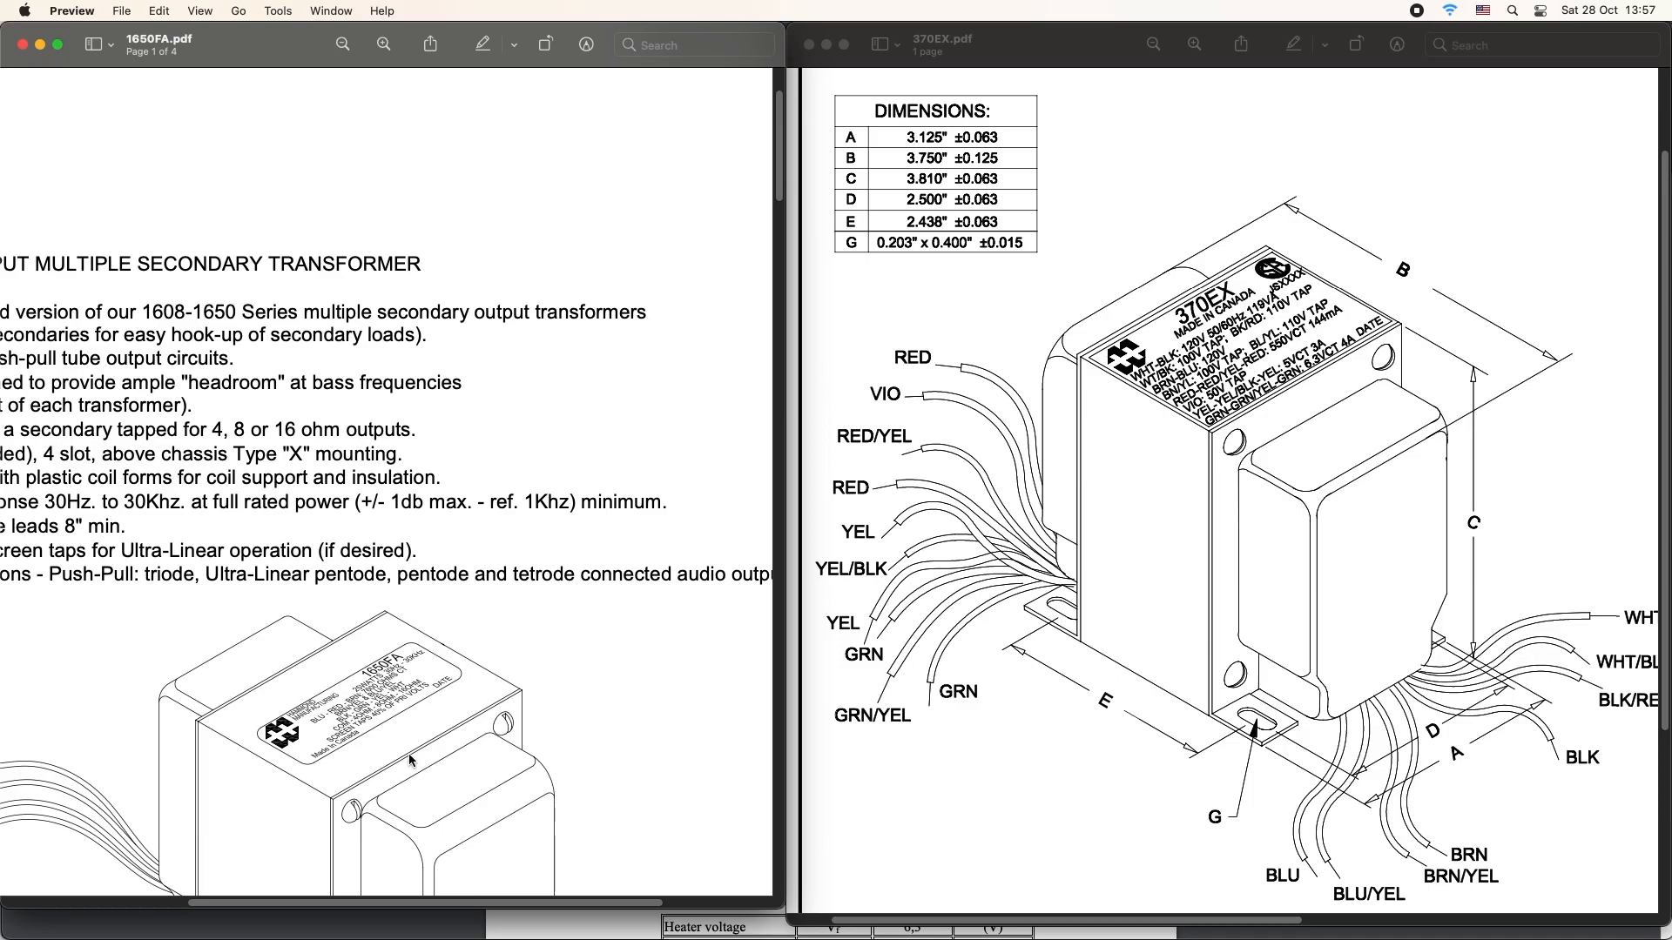
{"action": "left_click_drag", "start_coordinate": [408, 903], "coordinate": [250, 893]}
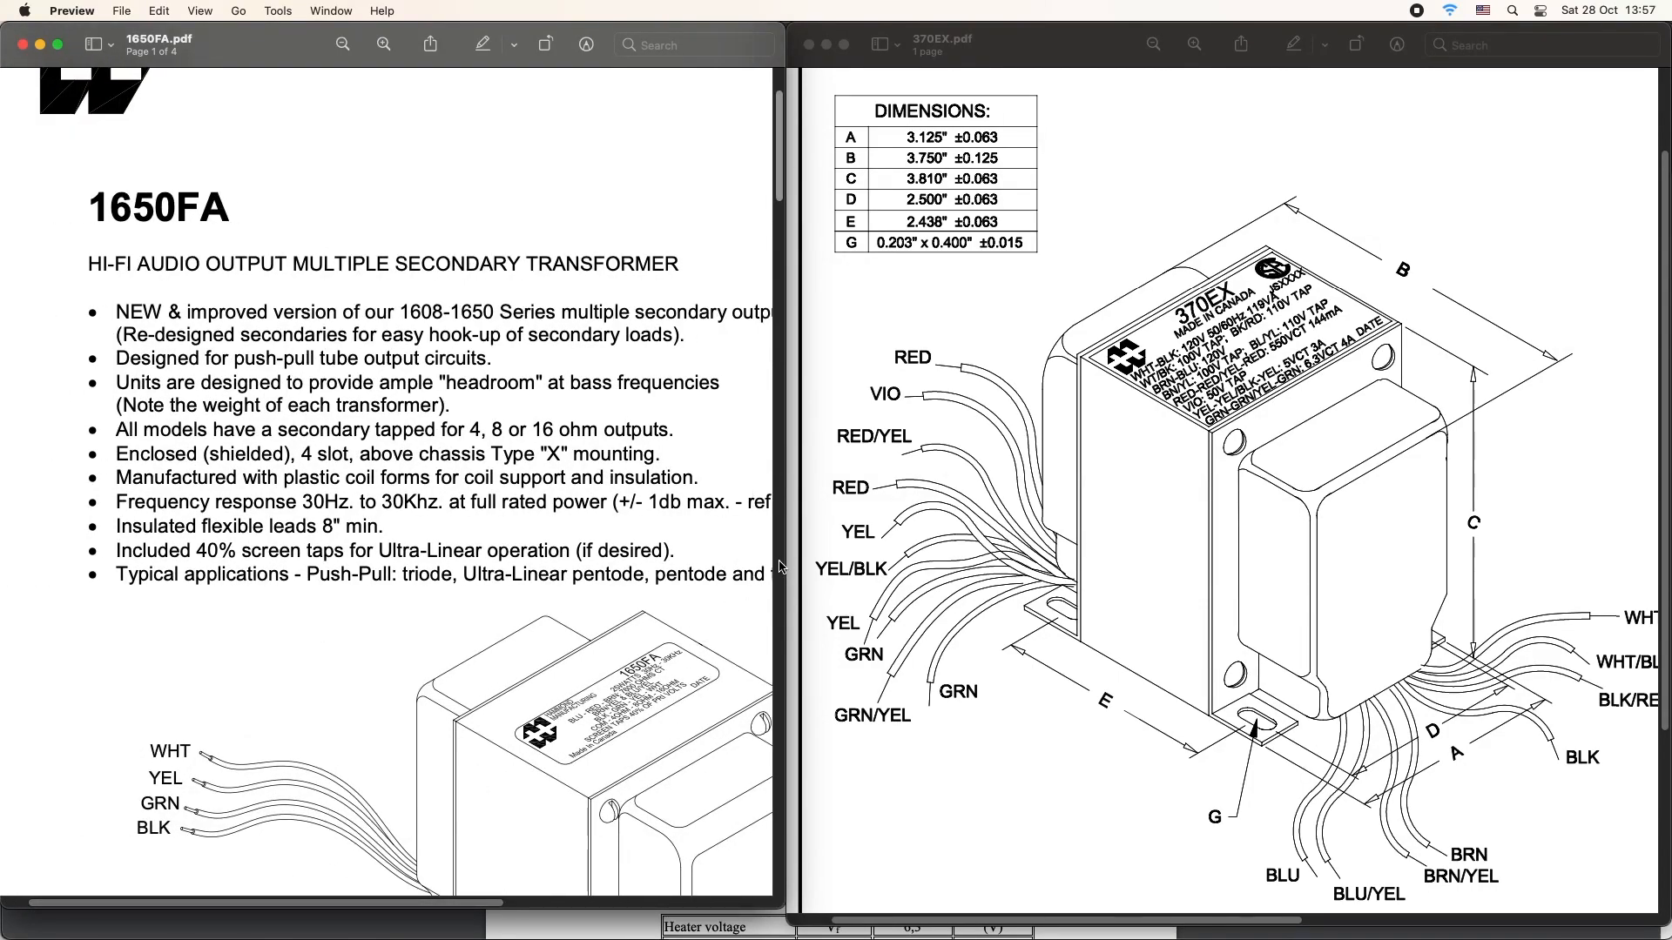
- Widen the 1650FA.pdf window and examine the electrical specifications, response graphs, dimensional details and label
{"action": "left_click_drag", "start_coordinate": [791, 567], "coordinate": [1391, 575]}
{"action": "scroll", "coordinate": [1045, 496], "scroll_direction": "down", "scroll_amount": 2}
{"action": "scroll", "coordinate": [1045, 495], "scroll_direction": "down", "scroll_amount": 10}
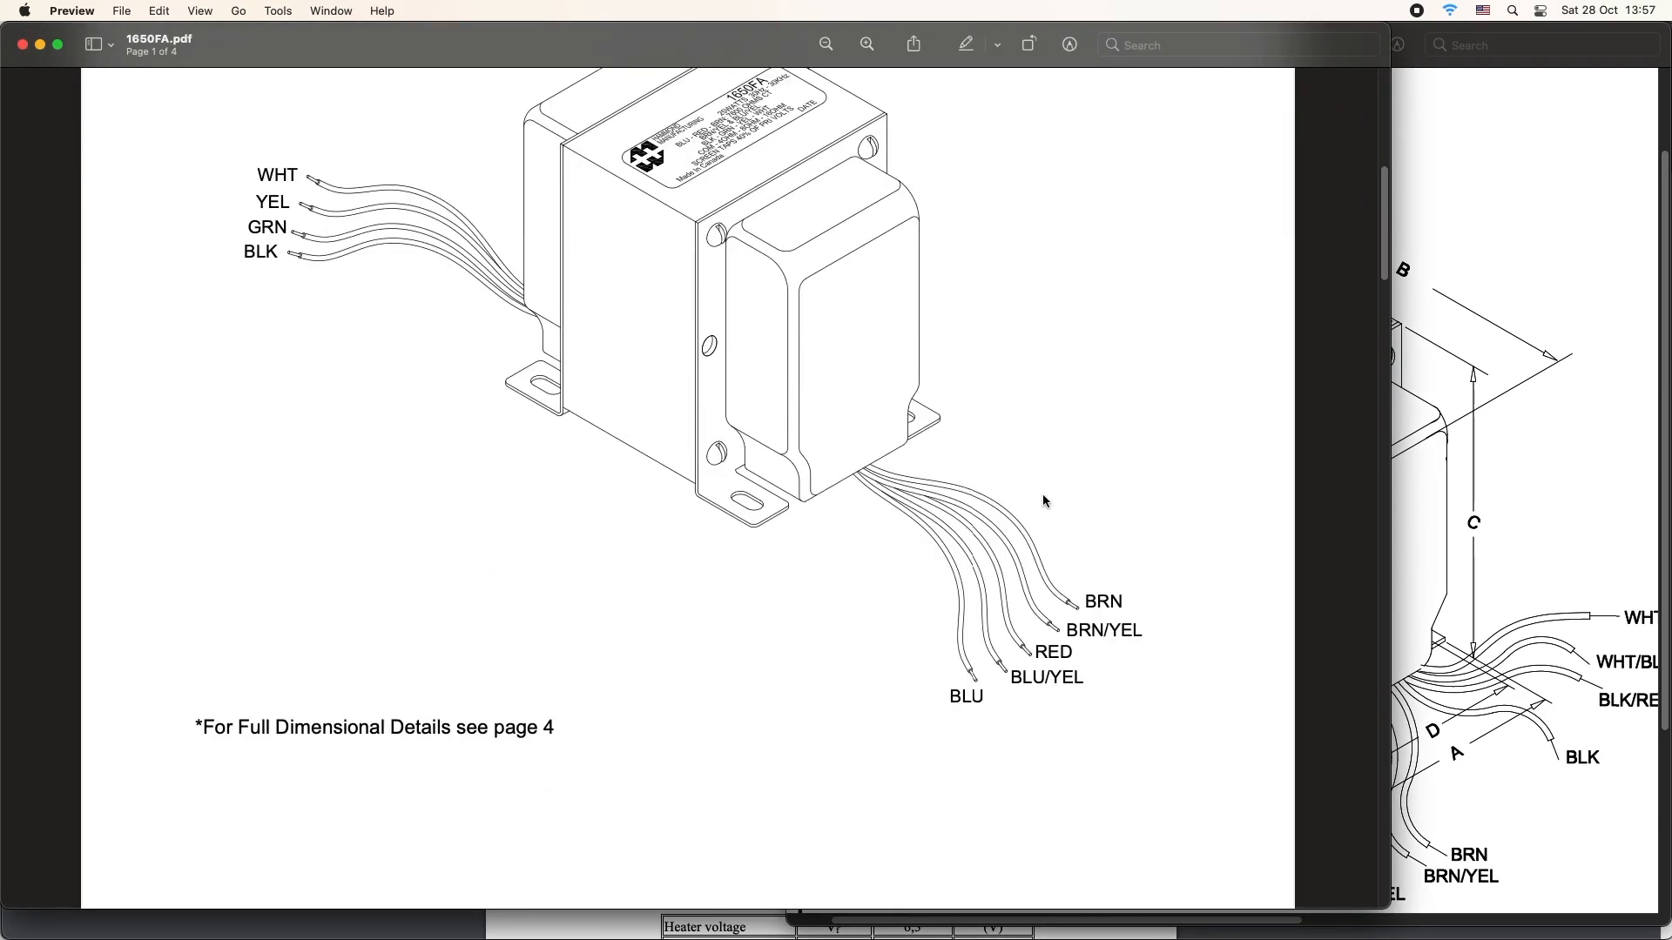
{"action": "scroll", "coordinate": [1042, 494], "scroll_direction": "down", "scroll_amount": 9}
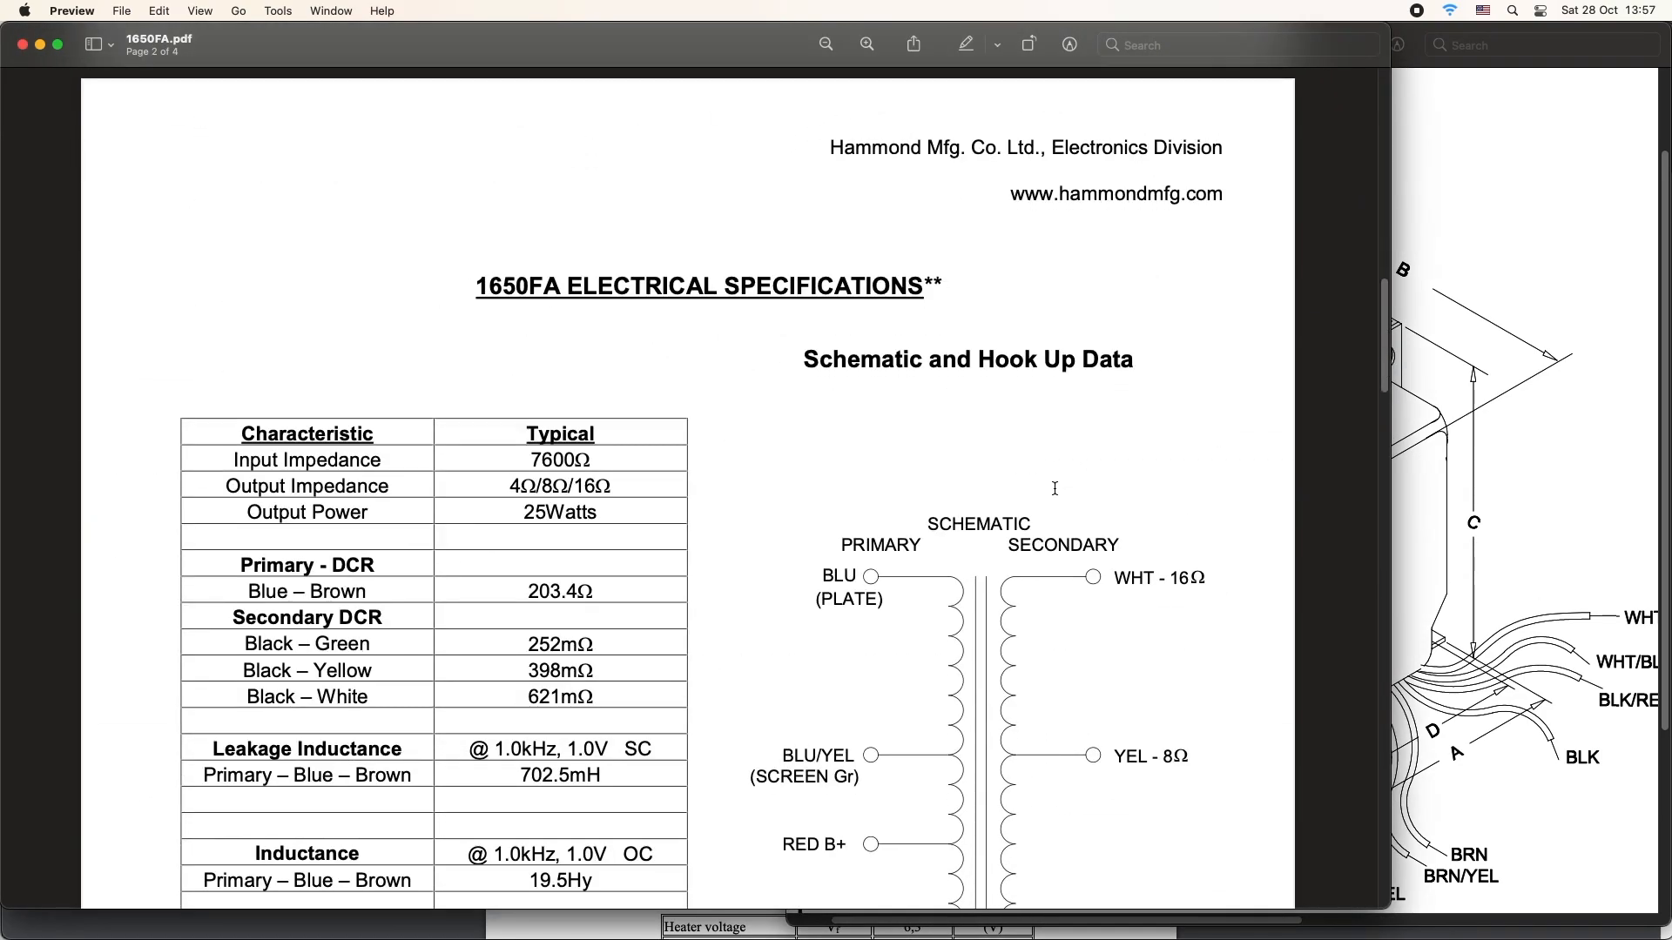
{"action": "scroll", "coordinate": [1060, 488], "scroll_direction": "down", "scroll_amount": 20}
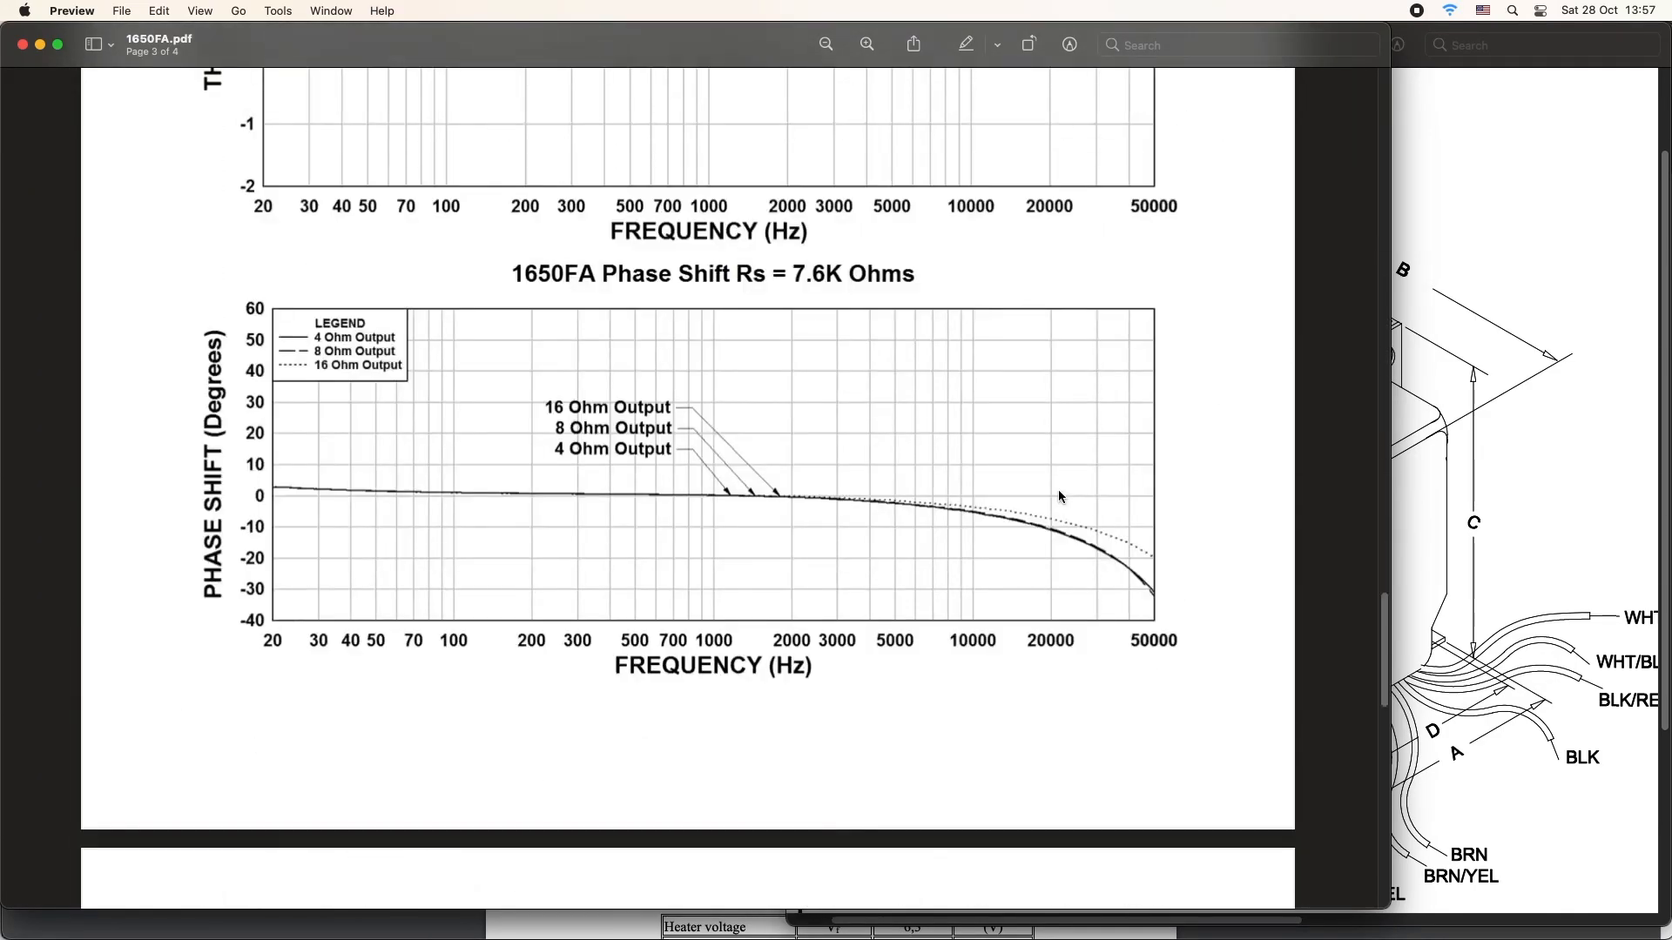
{"action": "scroll", "coordinate": [1058, 492], "scroll_direction": "up", "scroll_amount": 4}
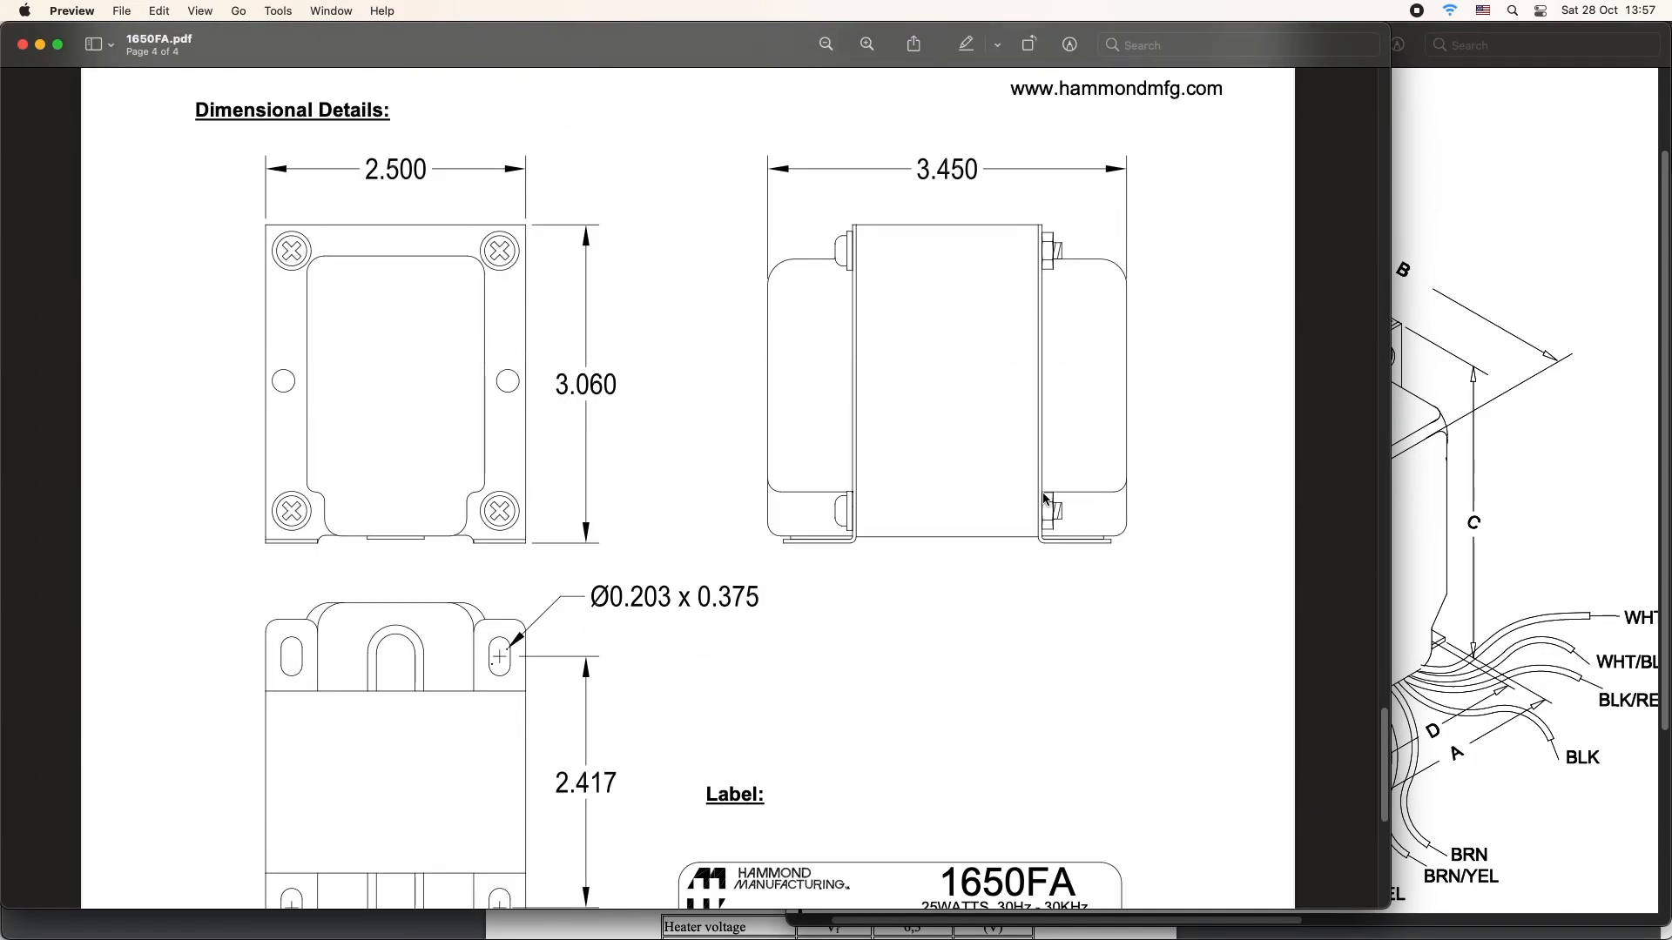
{"action": "scroll", "coordinate": [1044, 498], "scroll_direction": "down", "scroll_amount": 5}
{"action": "scroll", "coordinate": [1045, 499], "scroll_direction": "down", "scroll_amount": 3}
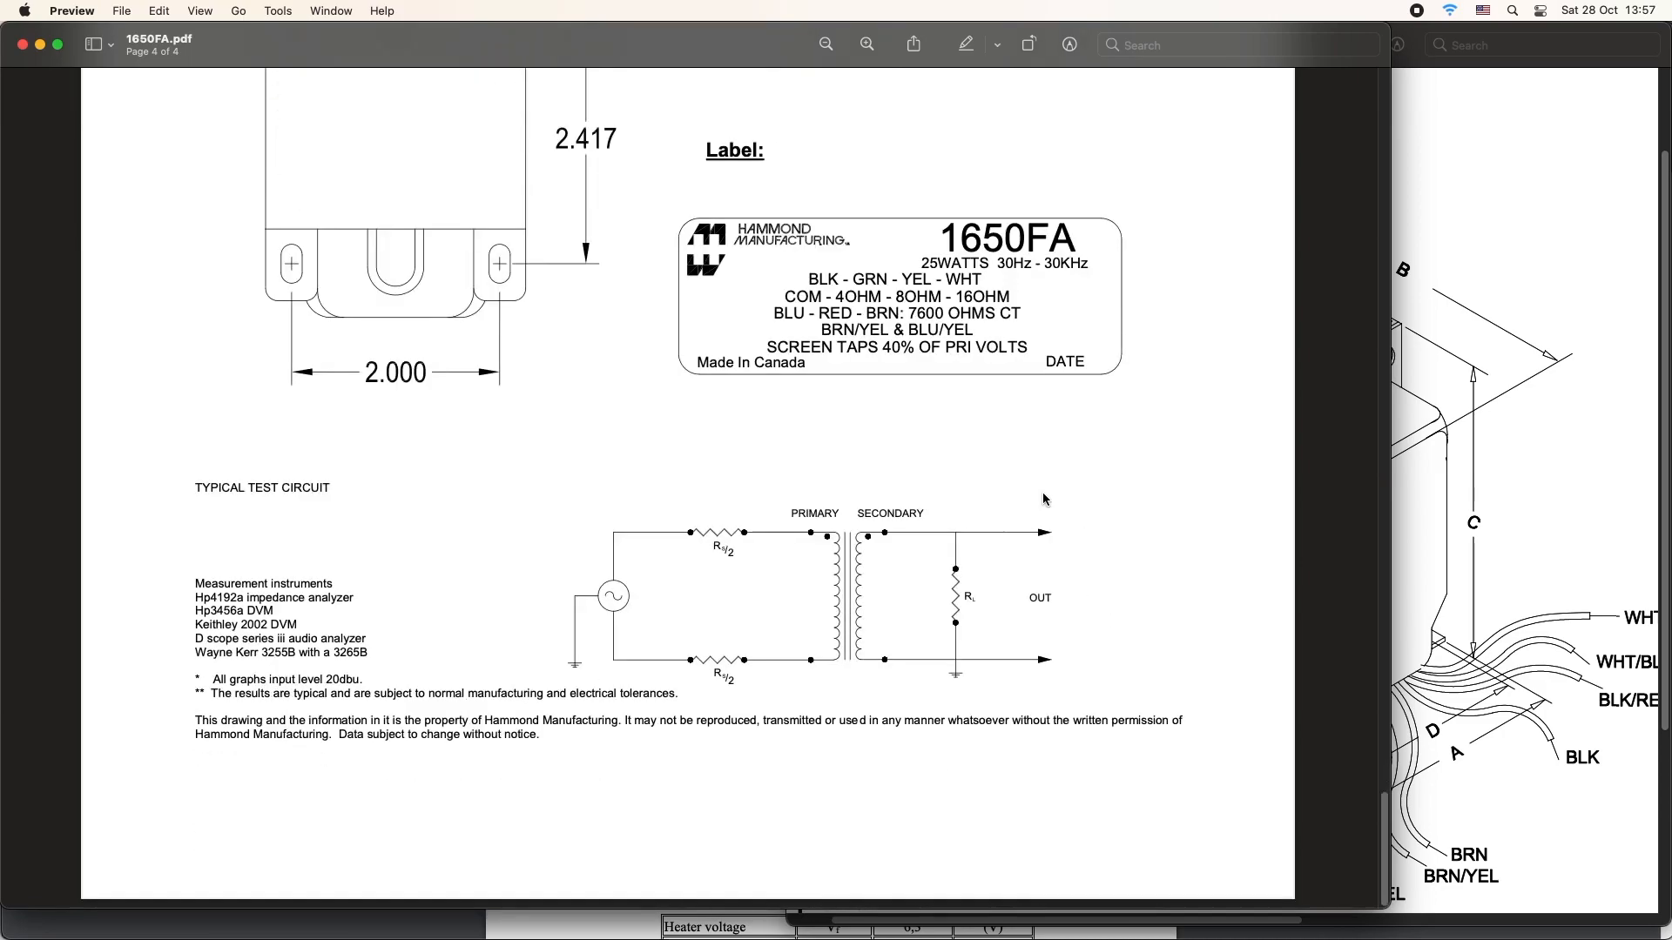
{"action": "scroll", "coordinate": [925, 544], "scroll_direction": "up", "scroll_amount": 4}
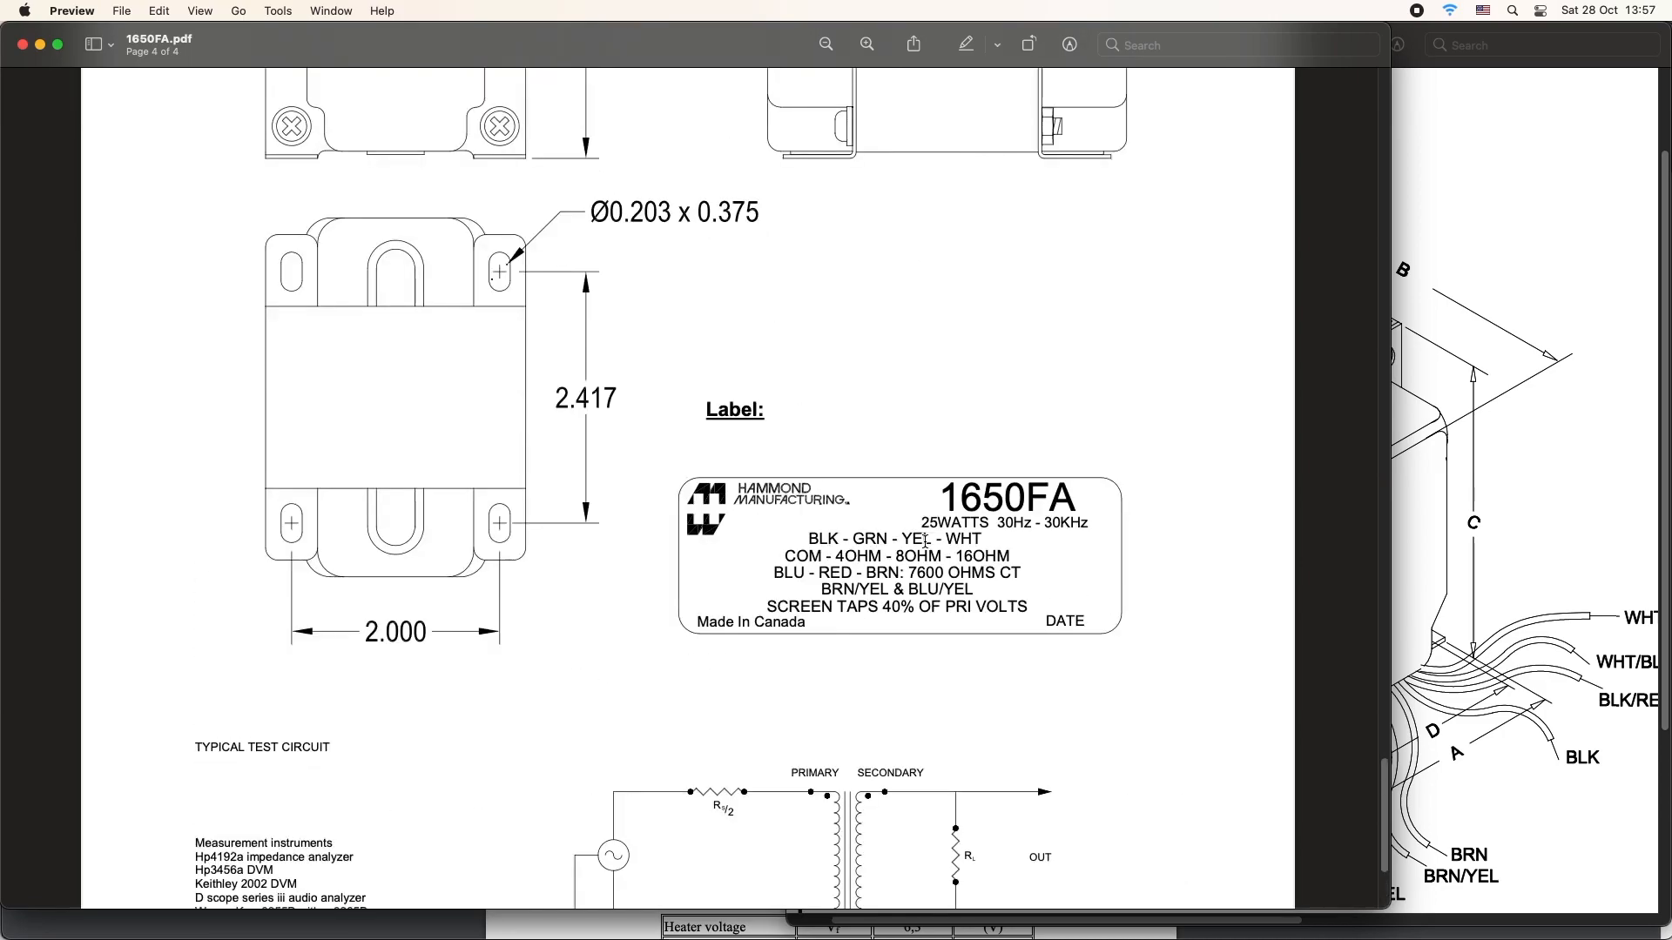
{"action": "scroll", "coordinate": [924, 544], "scroll_direction": "up", "scroll_amount": 3}
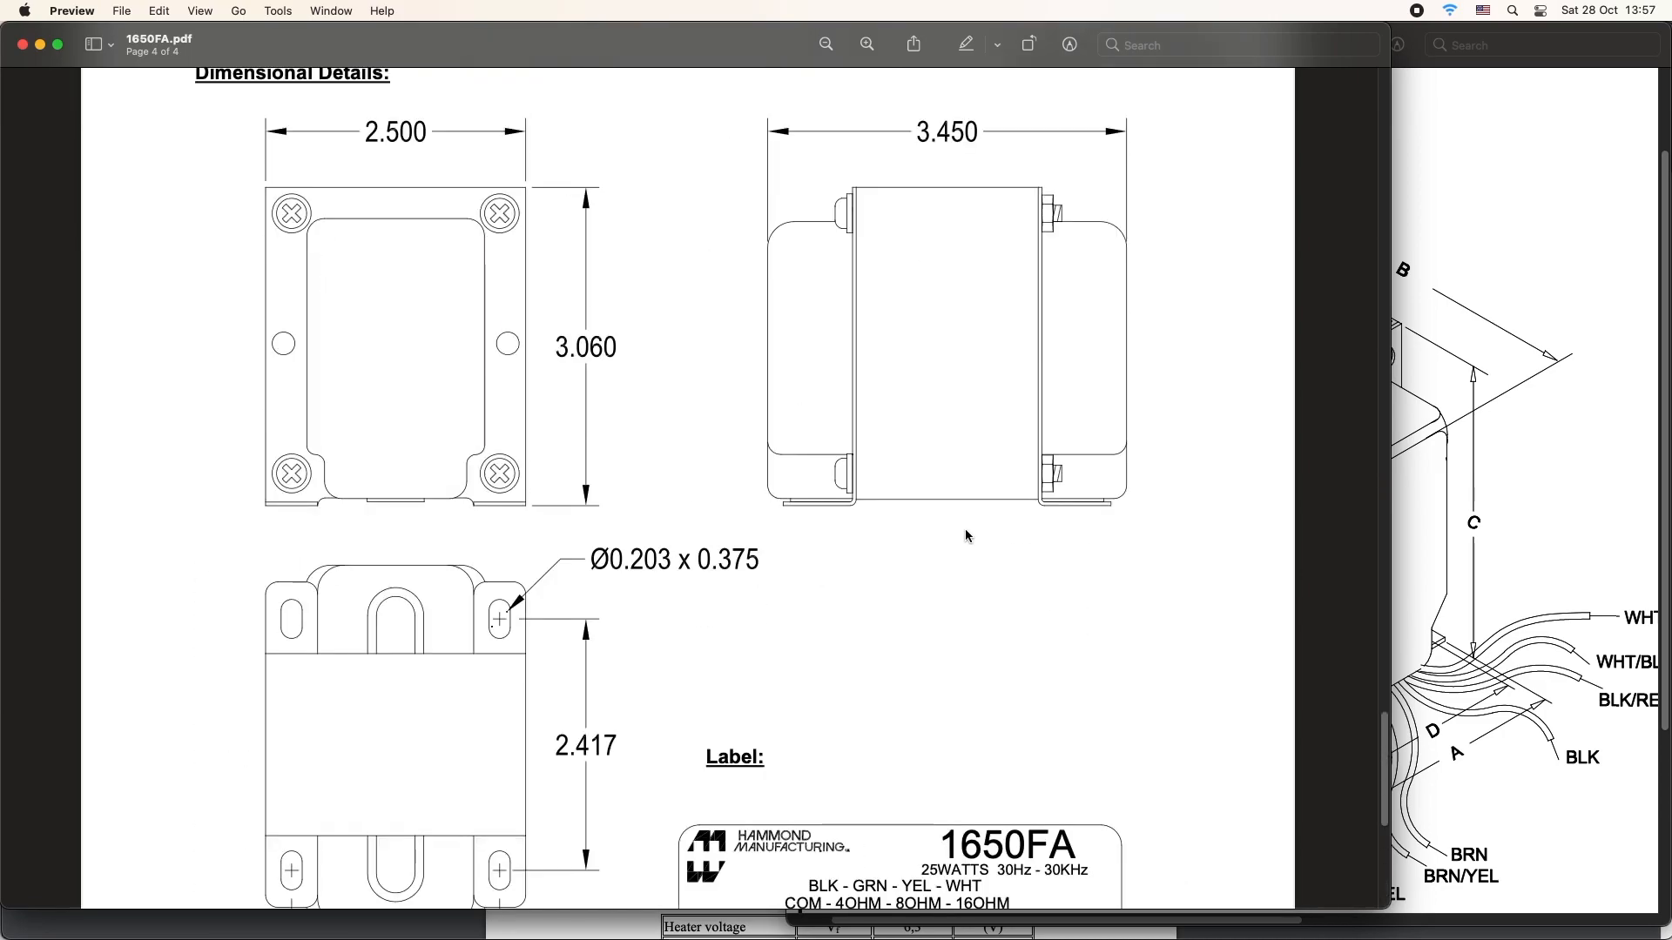
- Convert 3 inches to centimetres in Calculator by multiplying 3 by 2,54, and return to 1650FA.pdf in Preview
{"action": "mouse_move", "coordinate": [524, 923]}
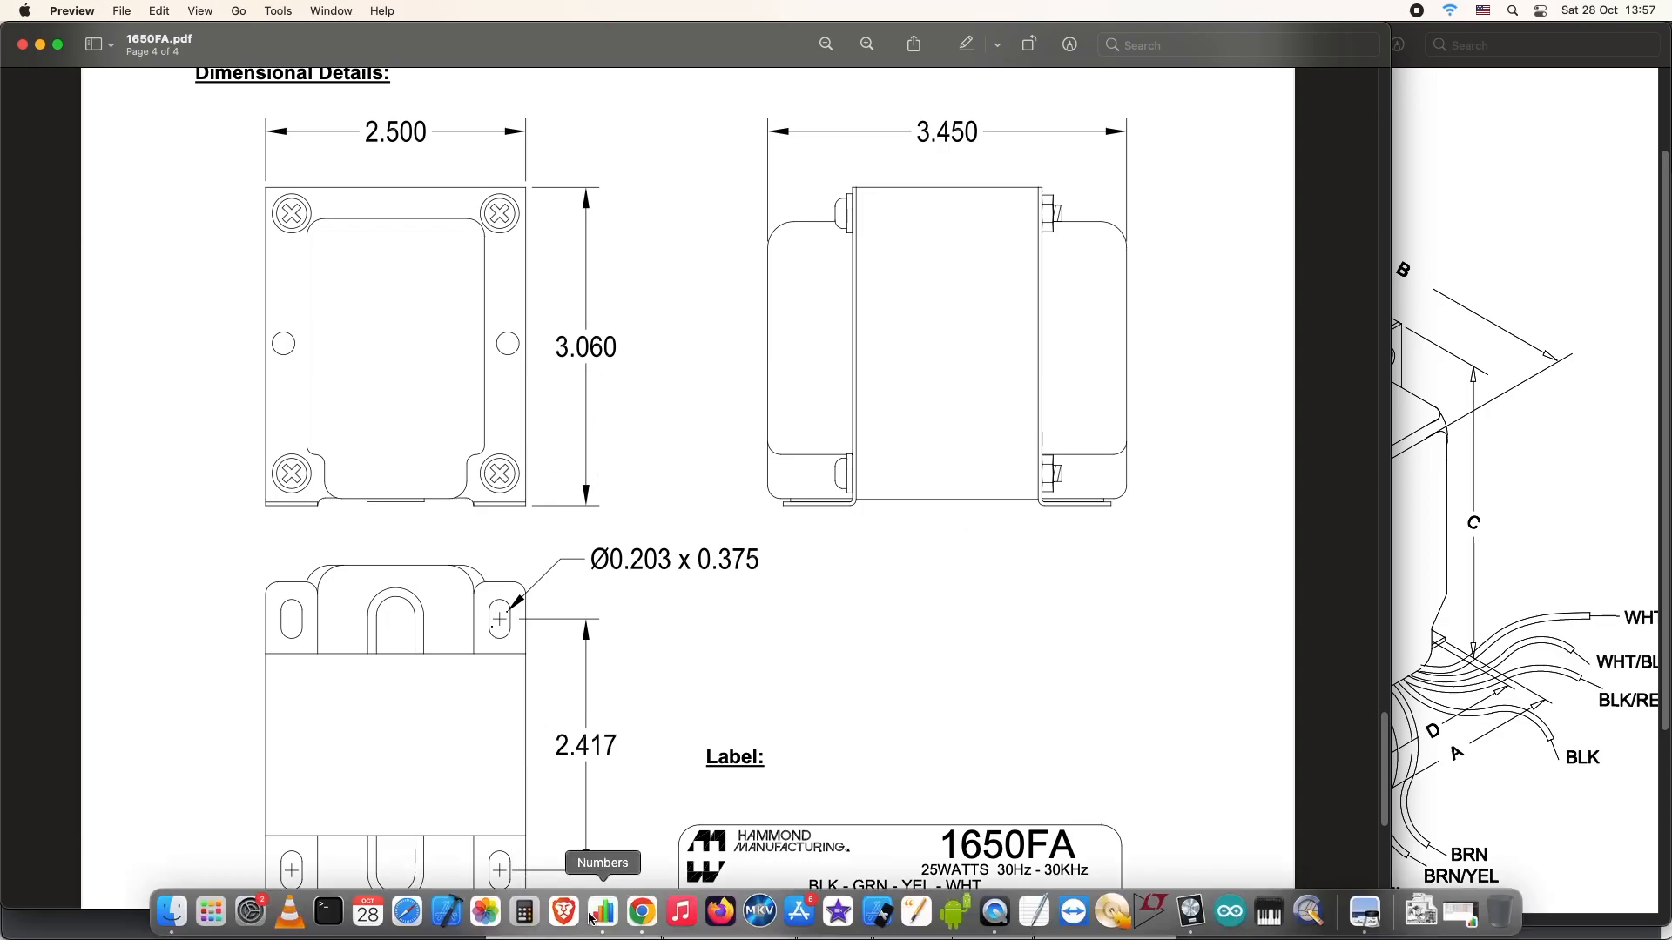
{"action": "left_click", "coordinate": [523, 914]}
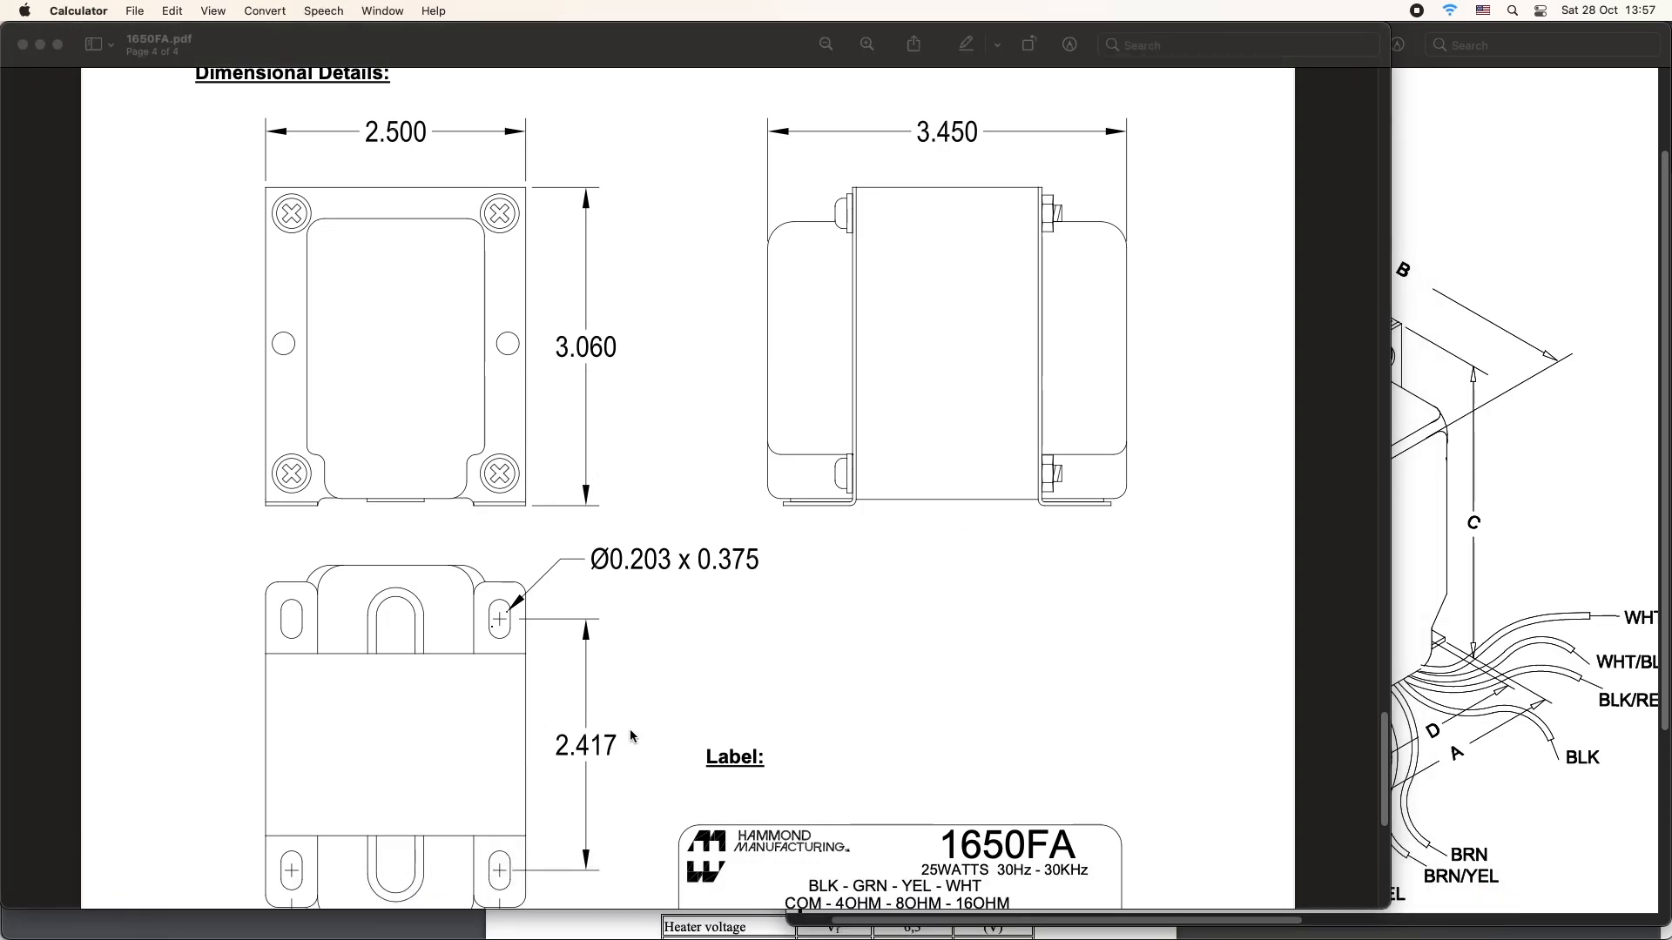
{"action": "left_click_drag", "start_coordinate": [365, 52], "coordinate": [345, 542]}
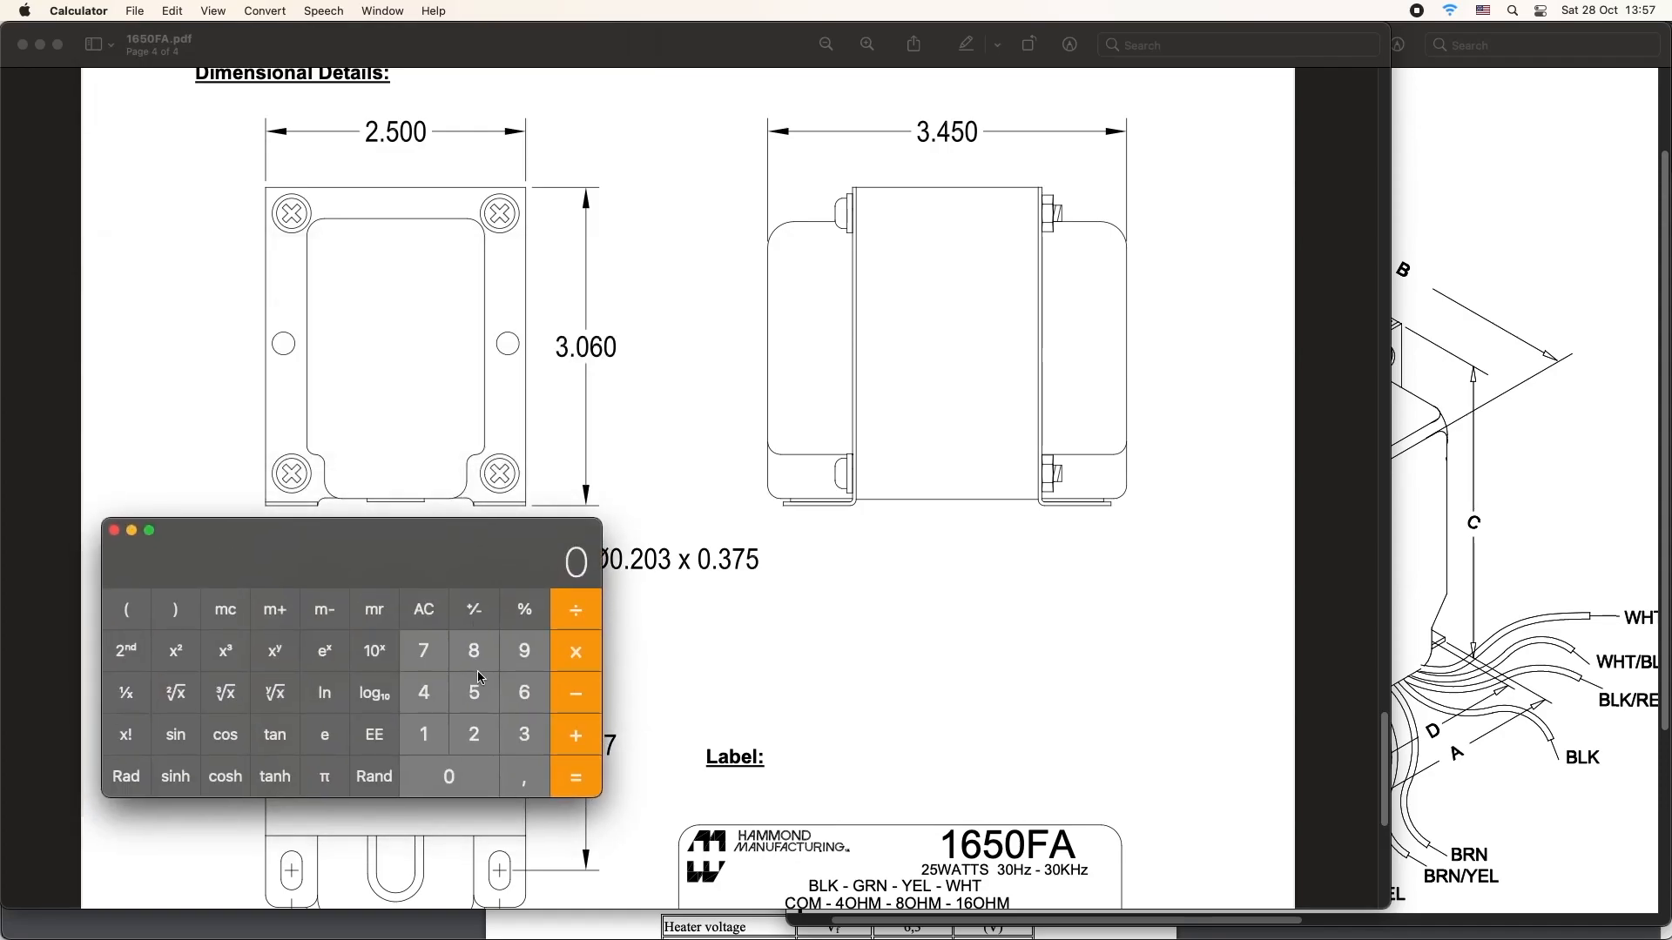
{"action": "left_click", "coordinate": [431, 610]}
{"action": "type", "text": "3*2"}
{"action": "type", "text": ",54"}
{"action": "key", "text": "Return"}
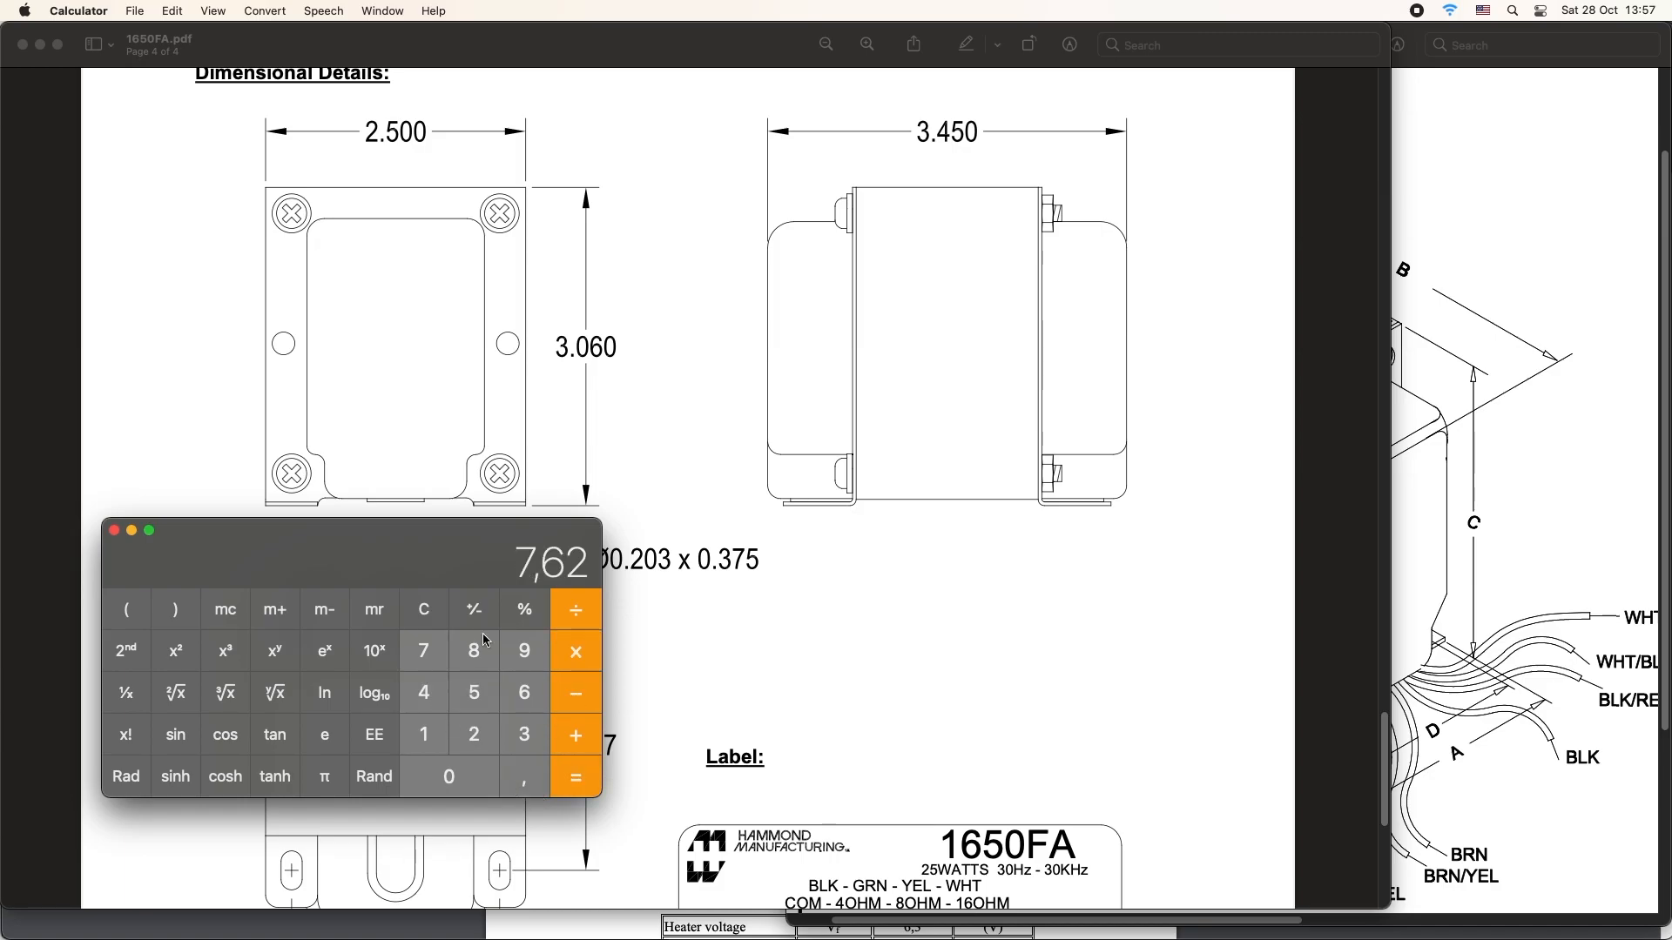
{"action": "left_click", "coordinate": [132, 531]}
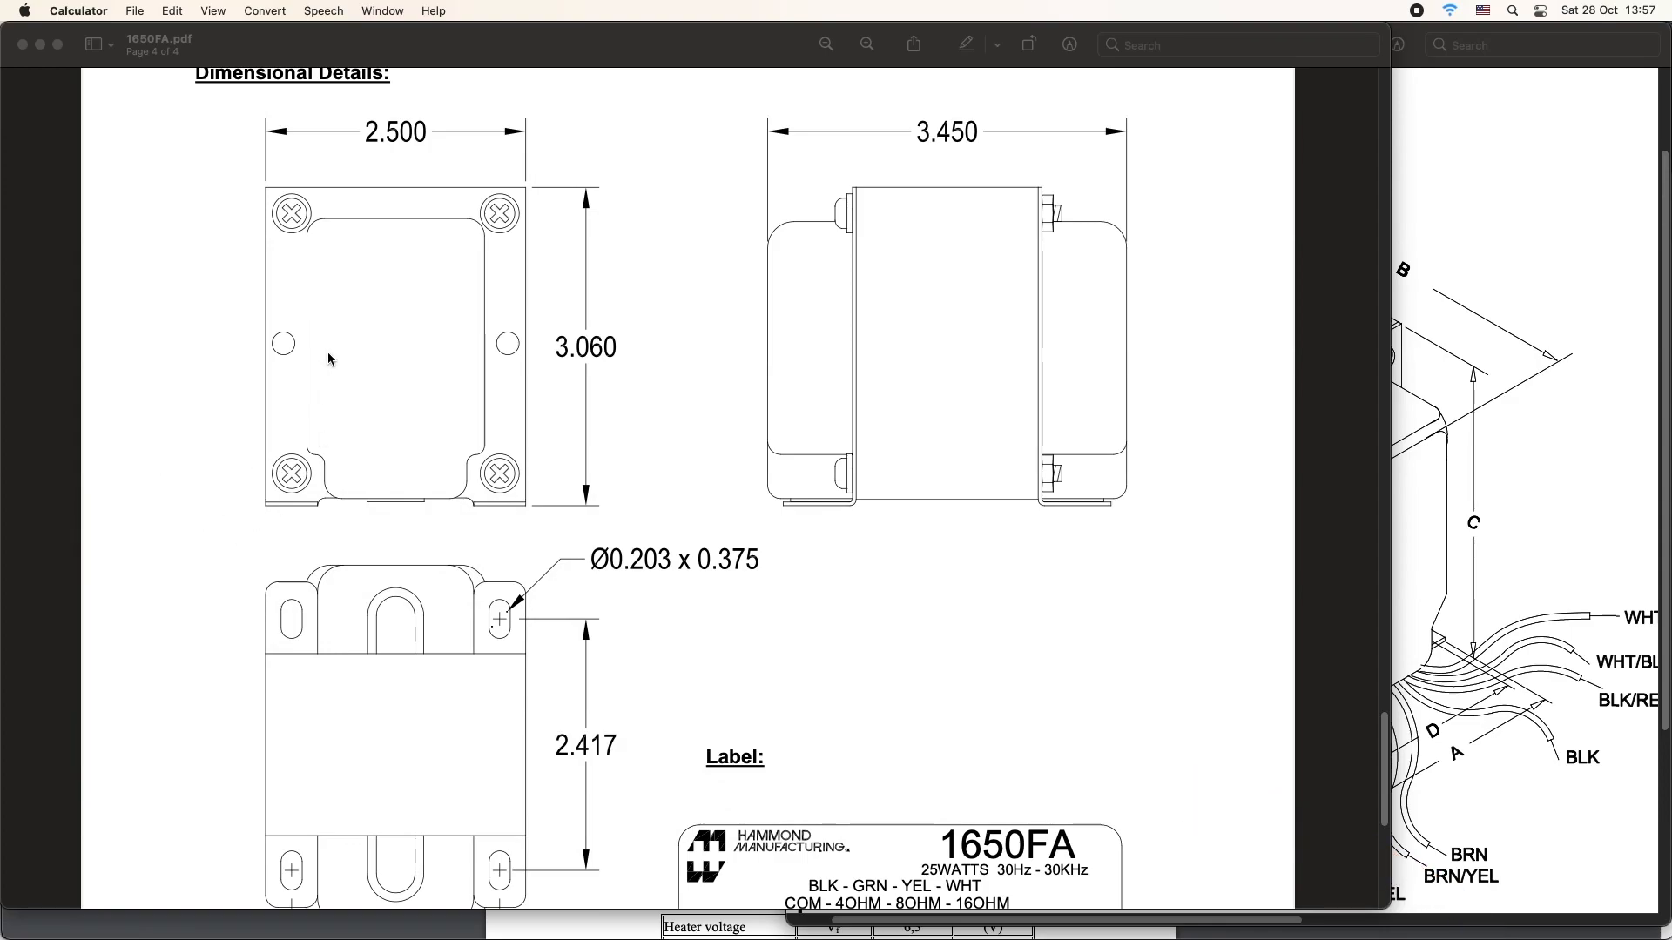
{"action": "left_click", "coordinate": [229, 48]}
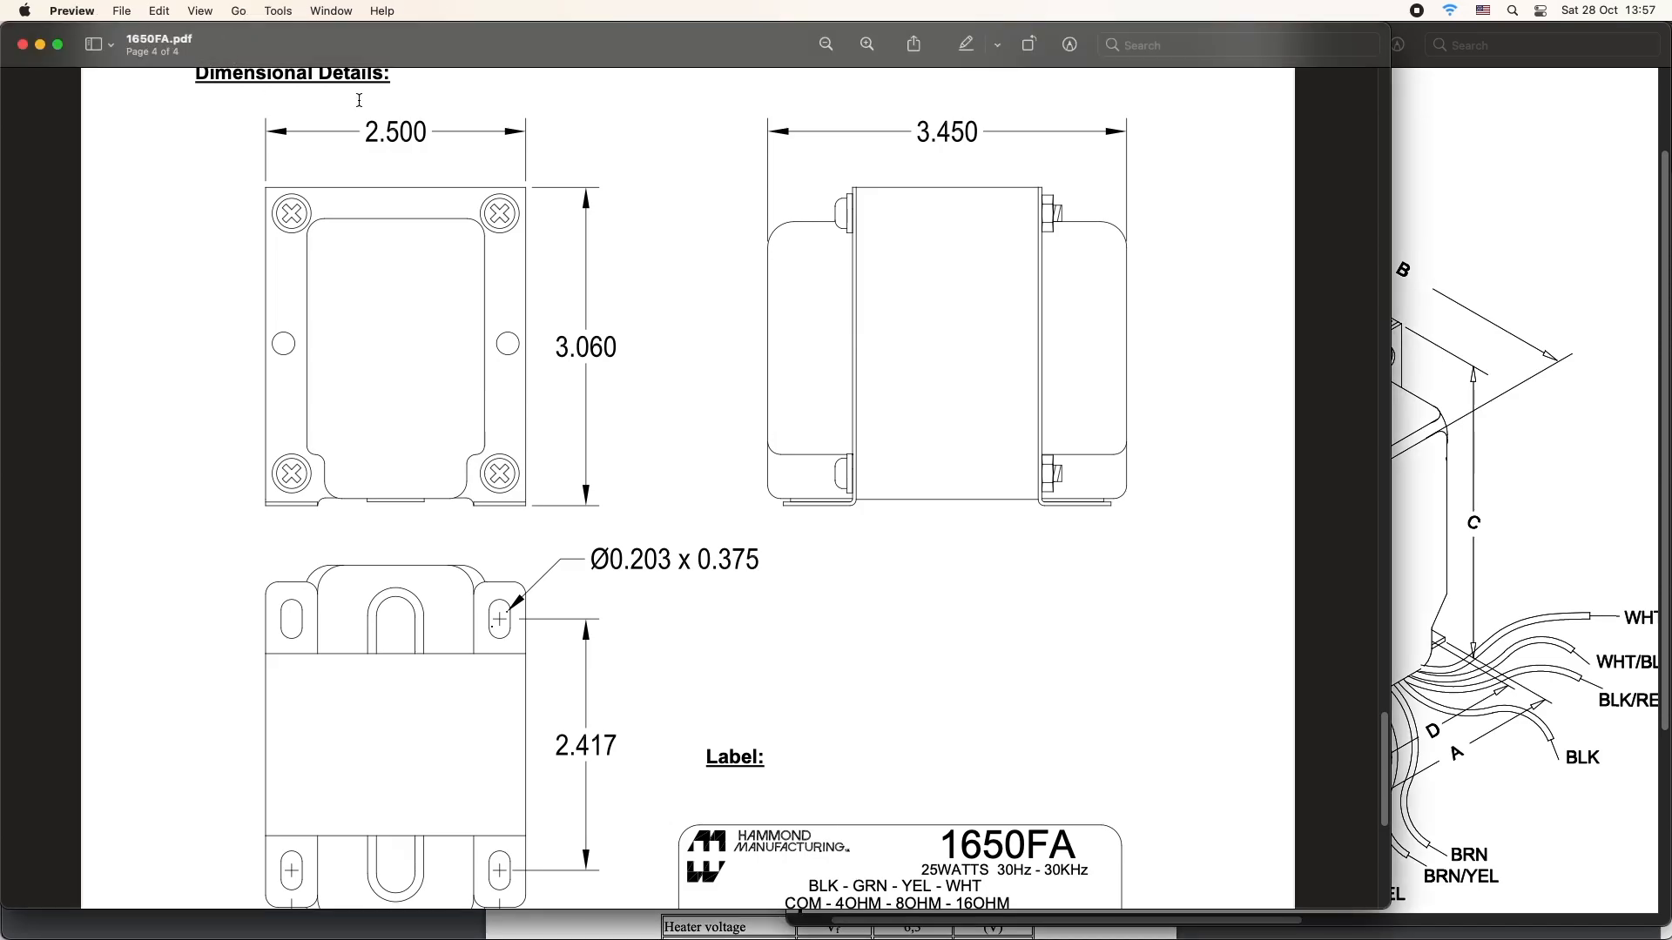
{"action": "mouse_move", "coordinate": [1168, 936]}
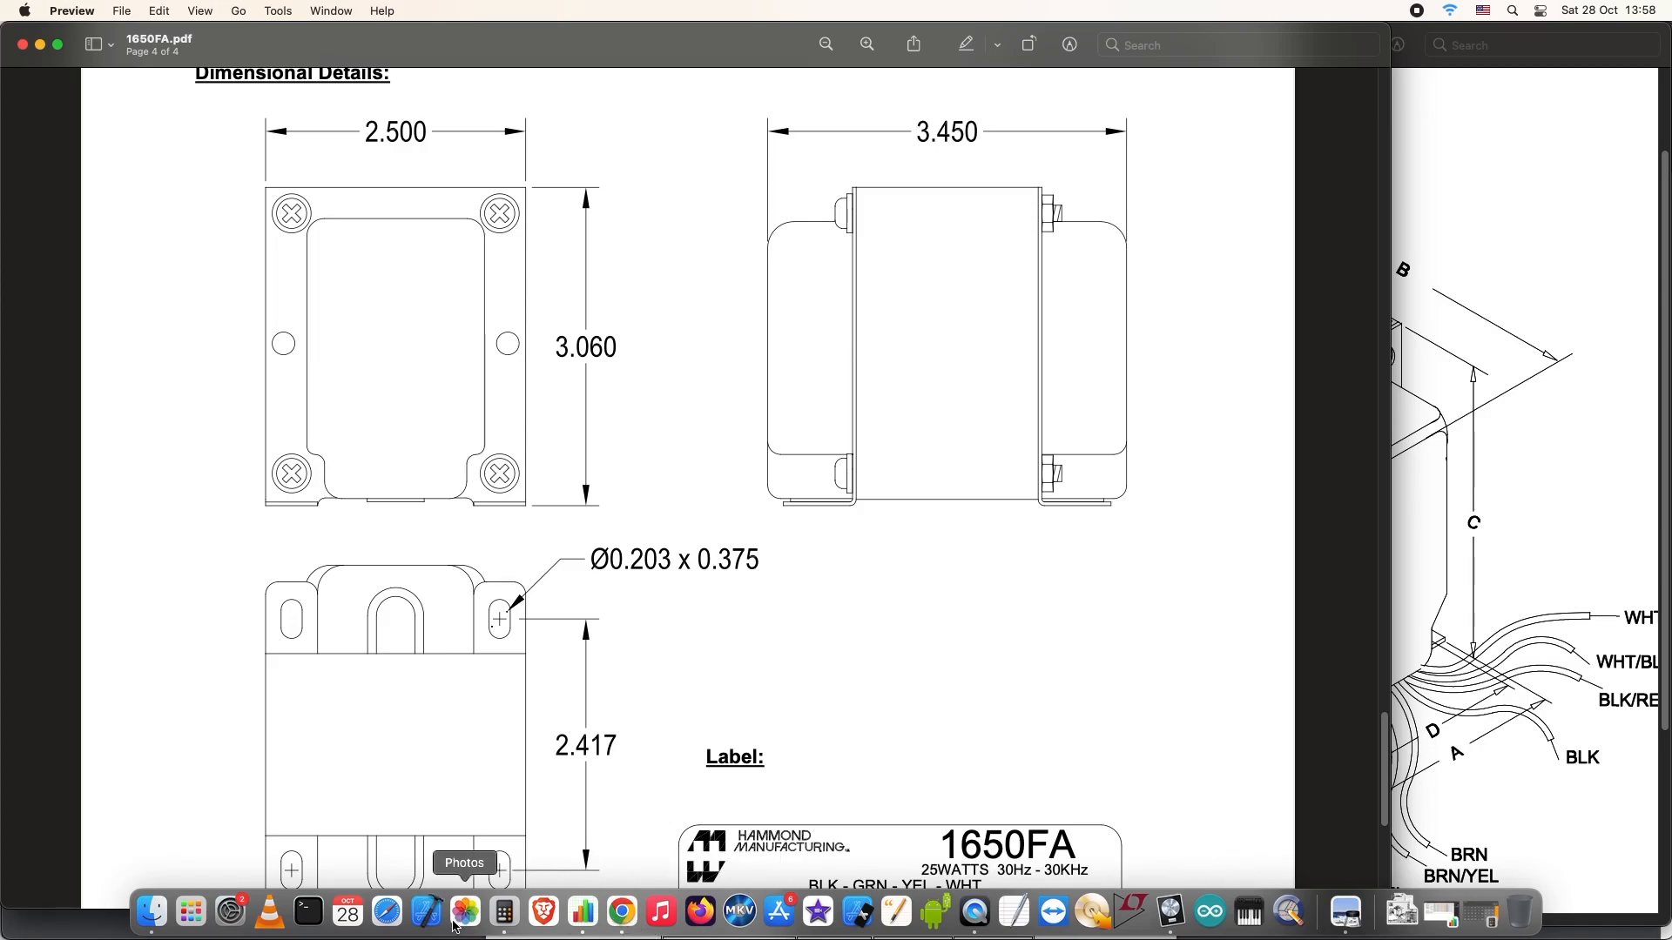
- Switch to the push-pull output transformer spreadsheet, place it beside the 1650FA.pdf drawing, and check the window length and selected core cross section
{"action": "left_click", "coordinate": [583, 923]}
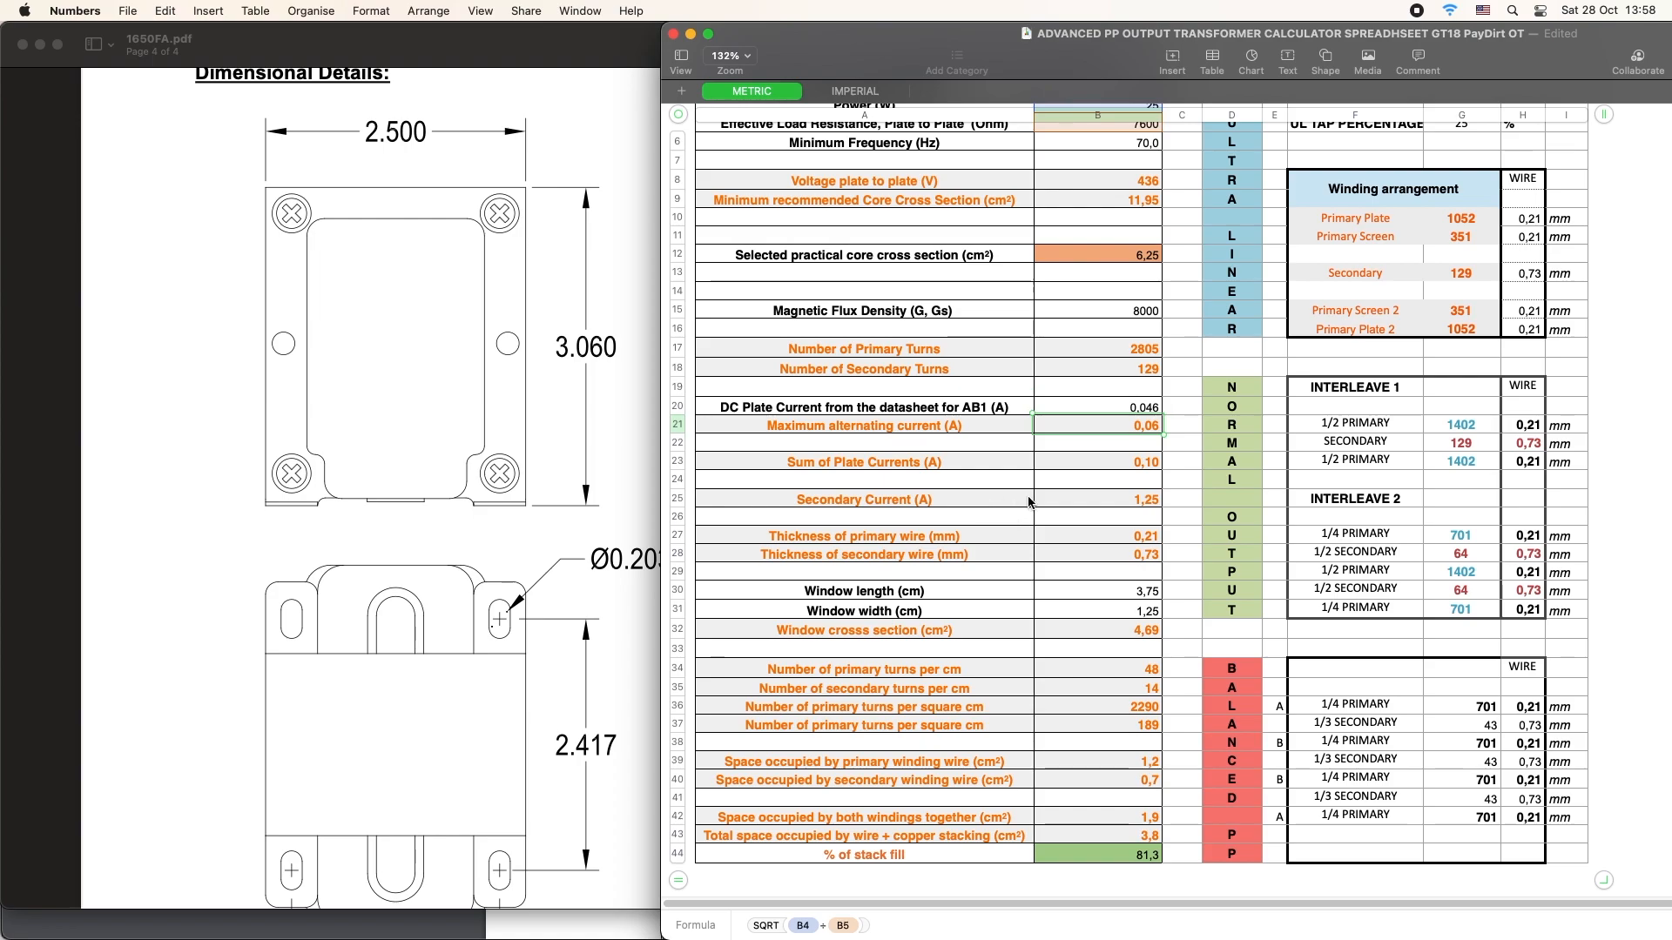
{"action": "mouse_move", "coordinate": [969, 33]}
{"action": "left_mouse_down"}
{"action": "mouse_move", "coordinate": [899, 33]}
{"action": "mouse_move", "coordinate": [995, 33]}
{"action": "left_mouse_up"}
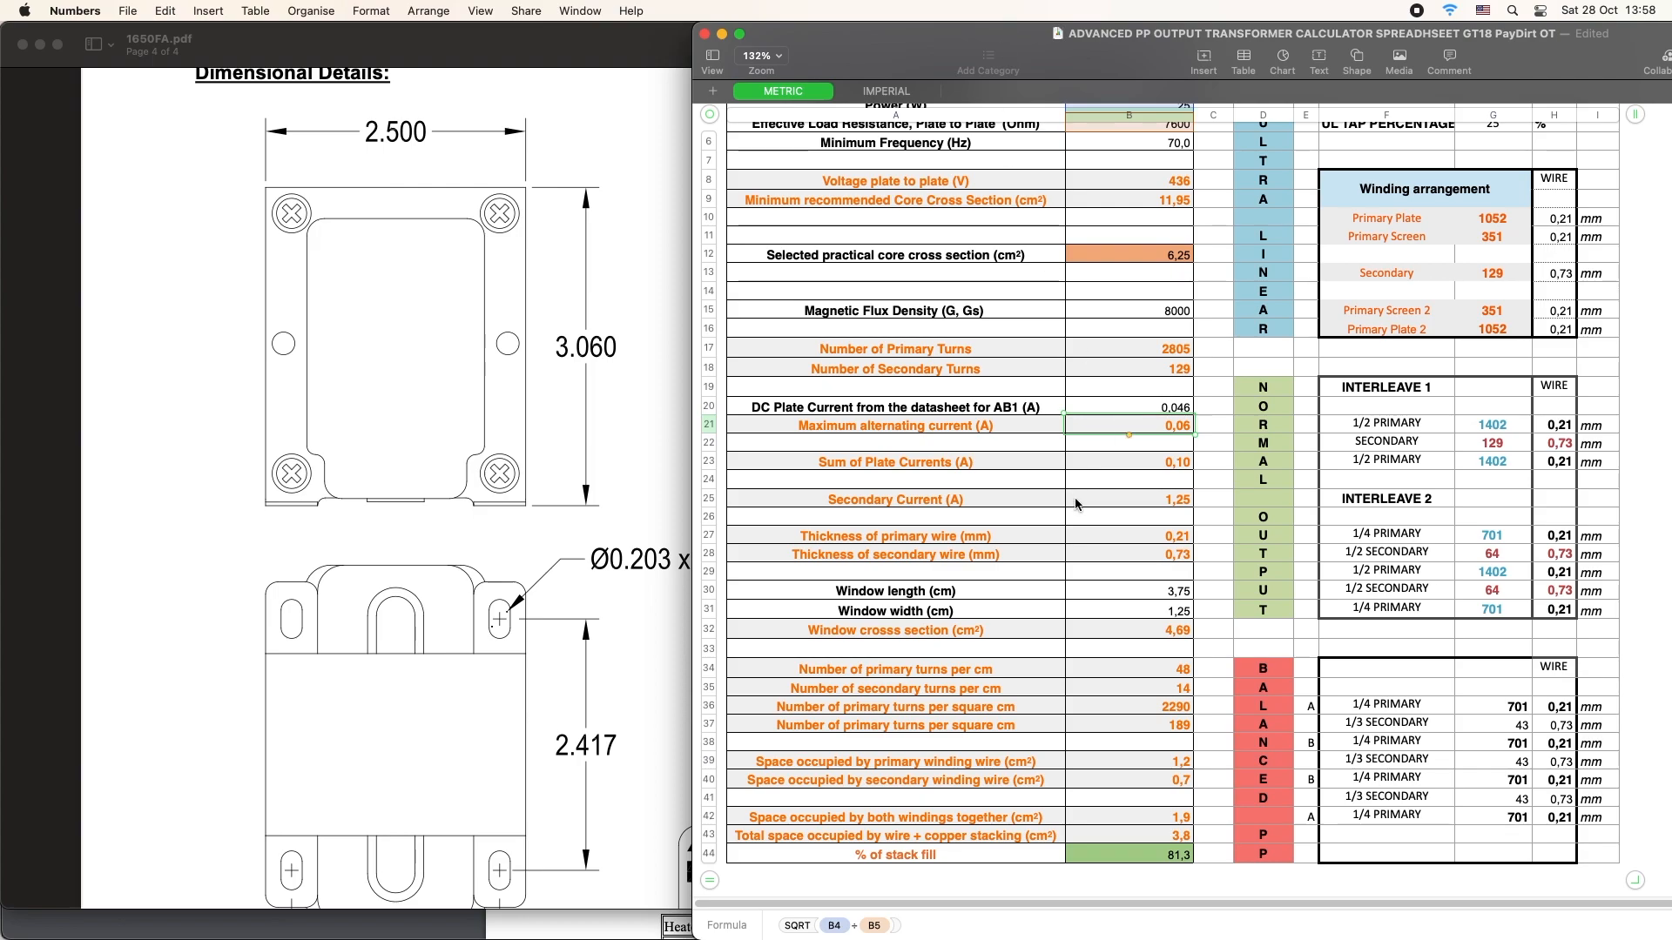
{"action": "left_click", "coordinate": [1168, 596]}
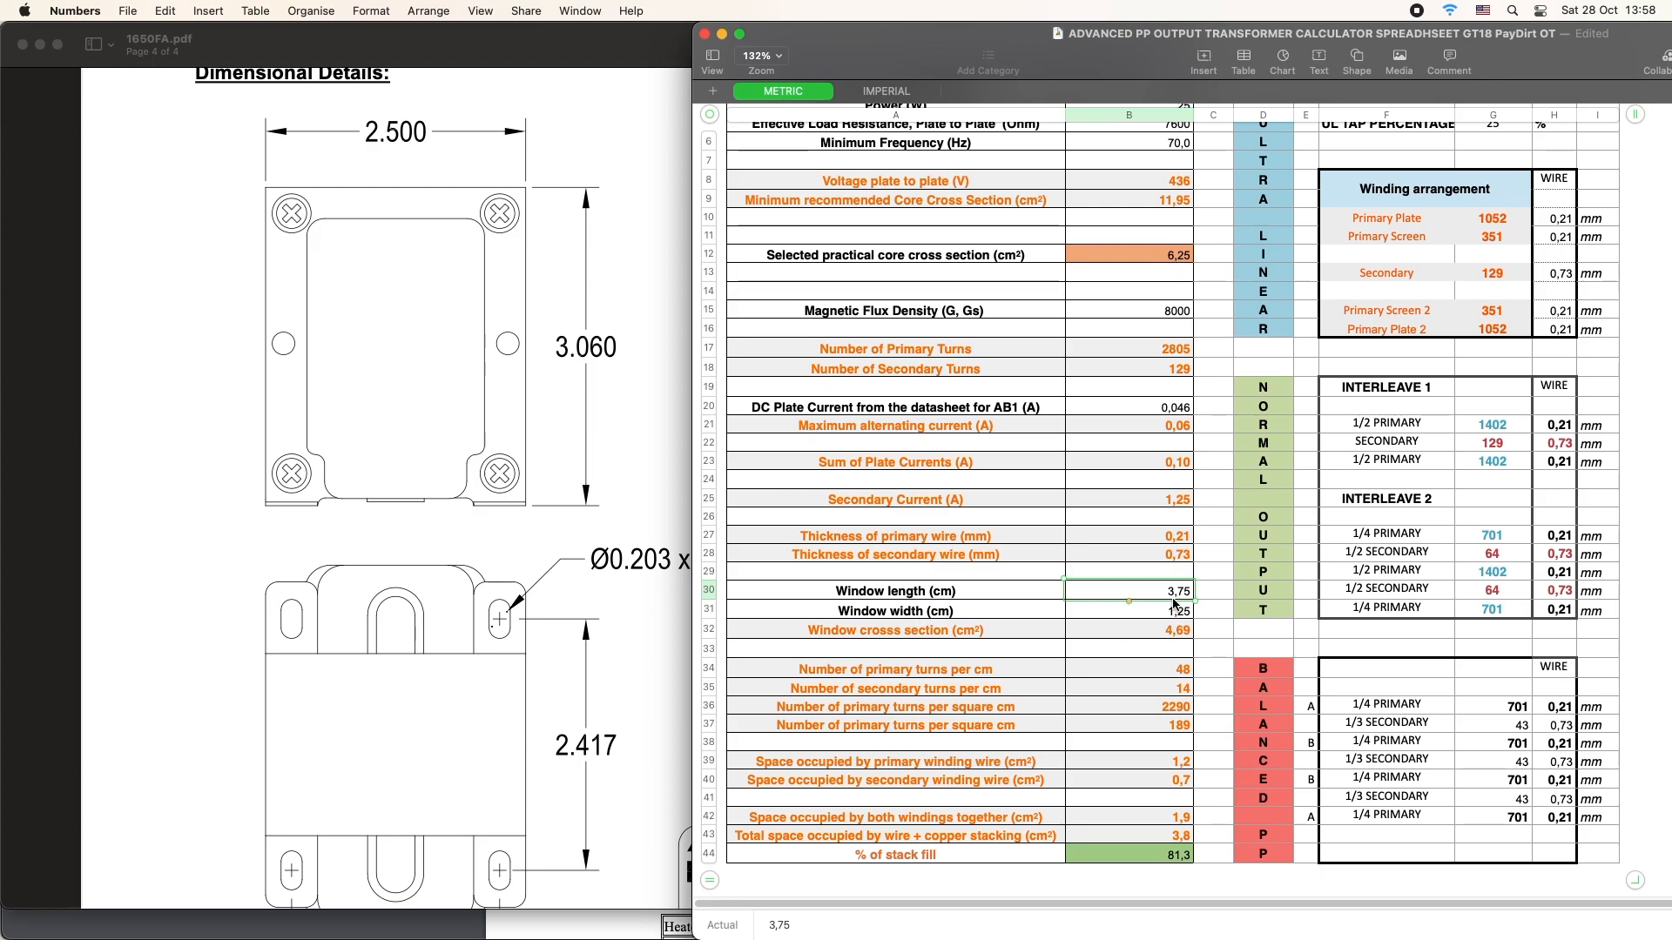
{"action": "scroll", "coordinate": [1088, 471], "scroll_direction": "down", "scroll_amount": 1}
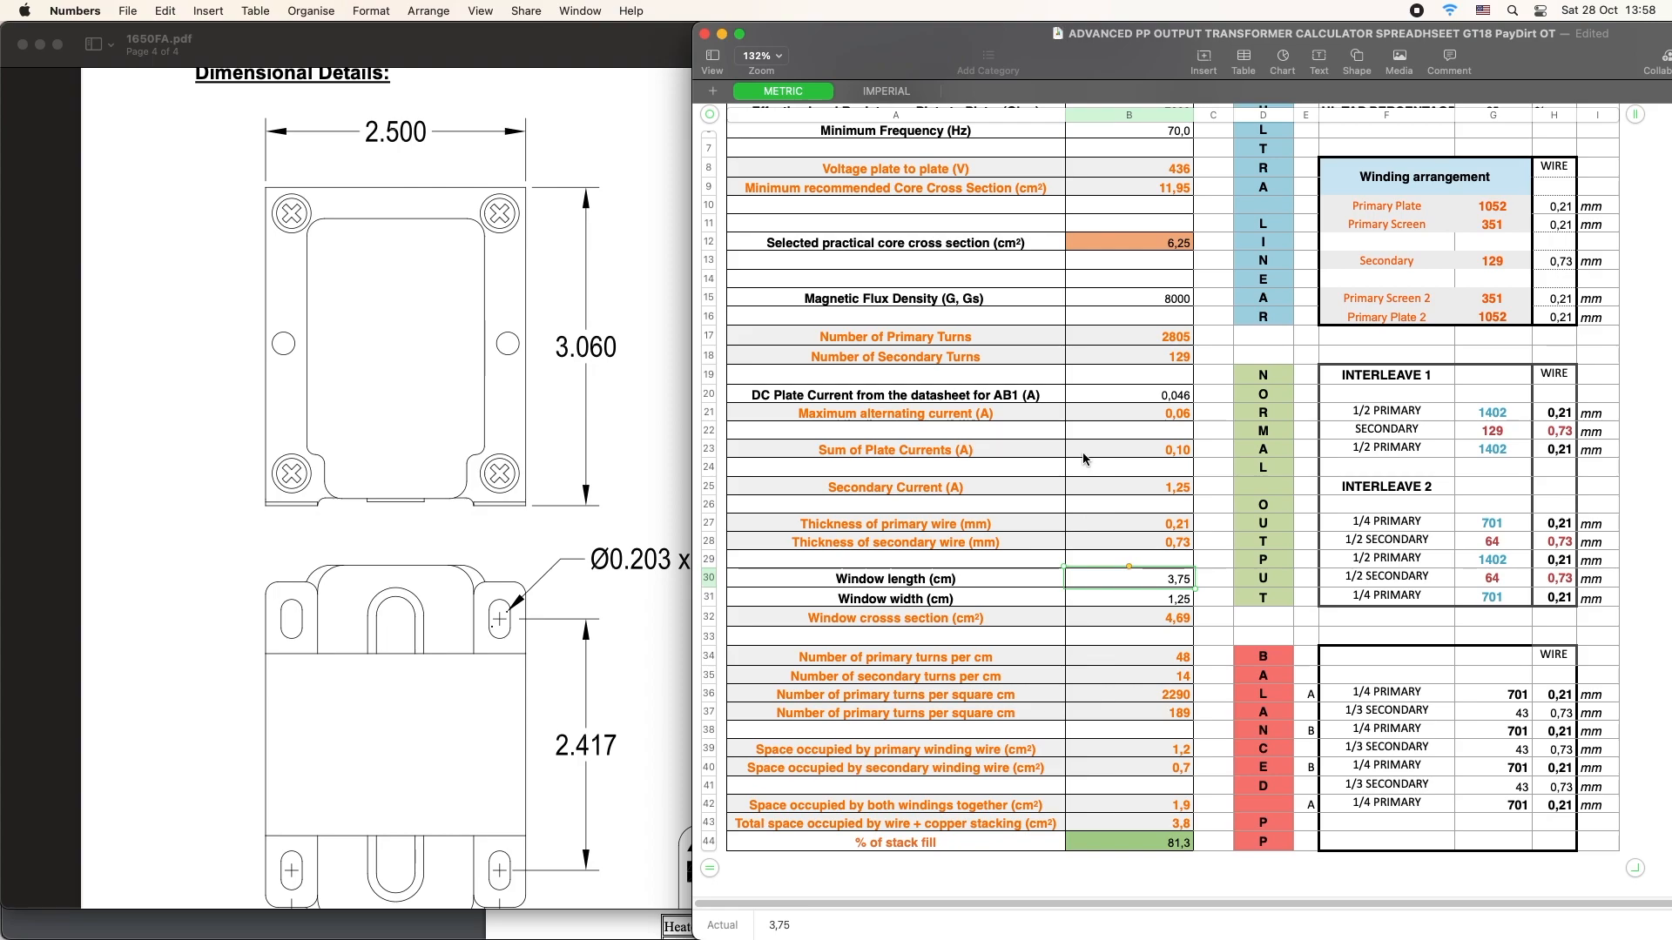
{"action": "scroll", "coordinate": [1083, 452], "scroll_direction": "up", "scroll_amount": 4}
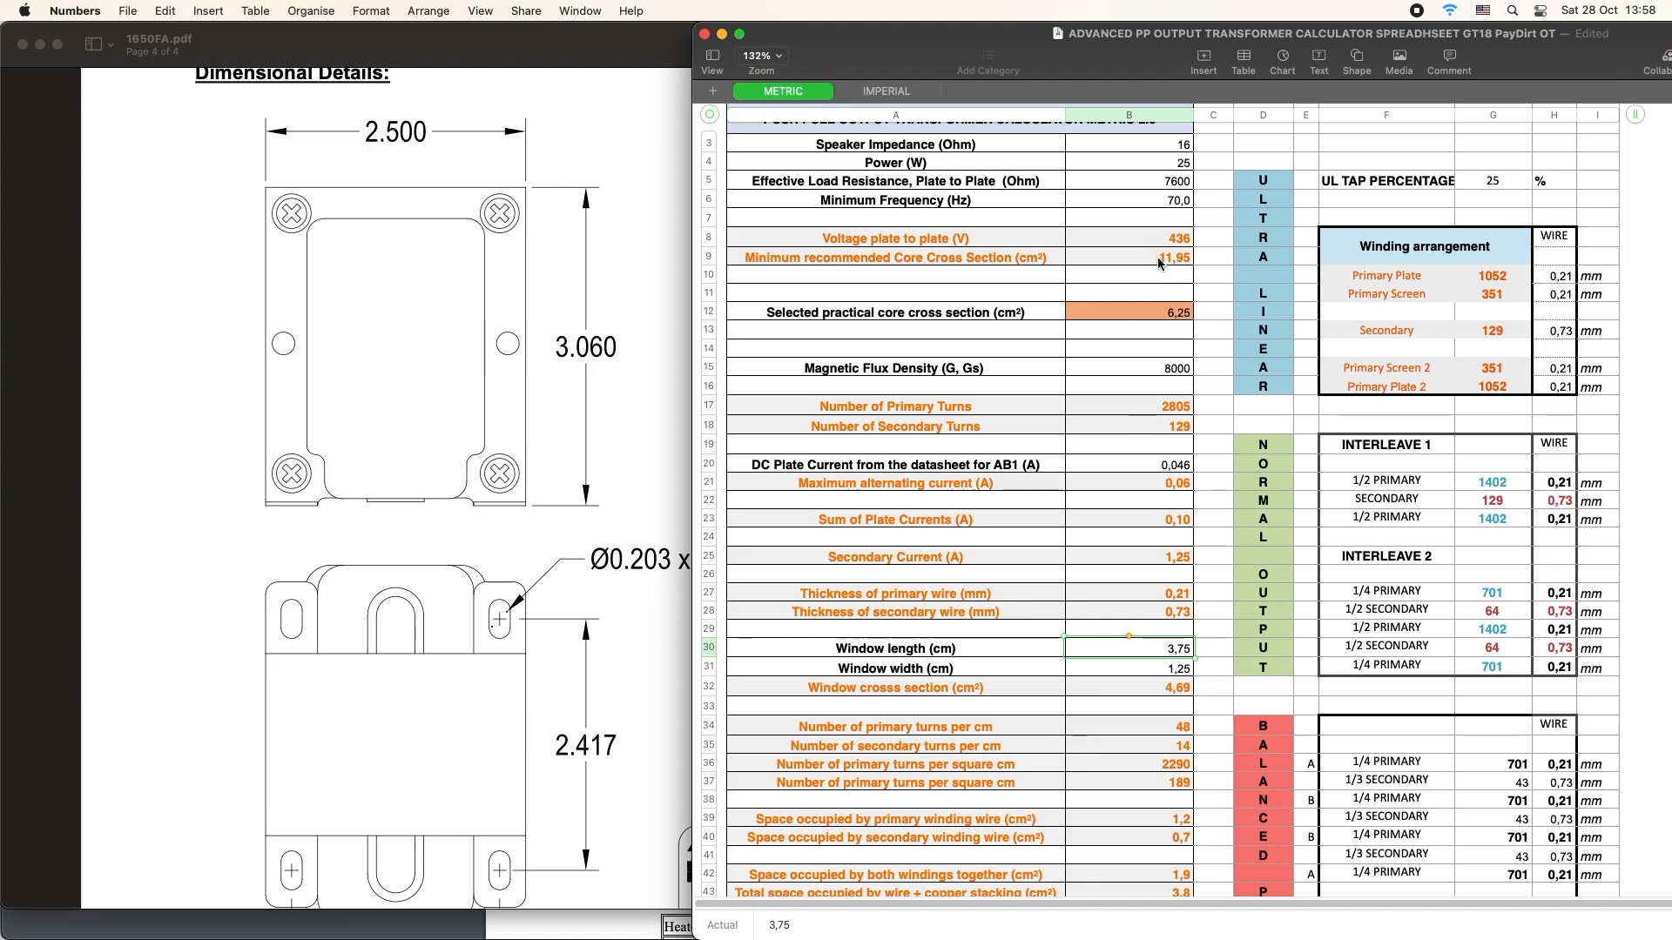
{"action": "left_click", "coordinate": [1151, 313]}
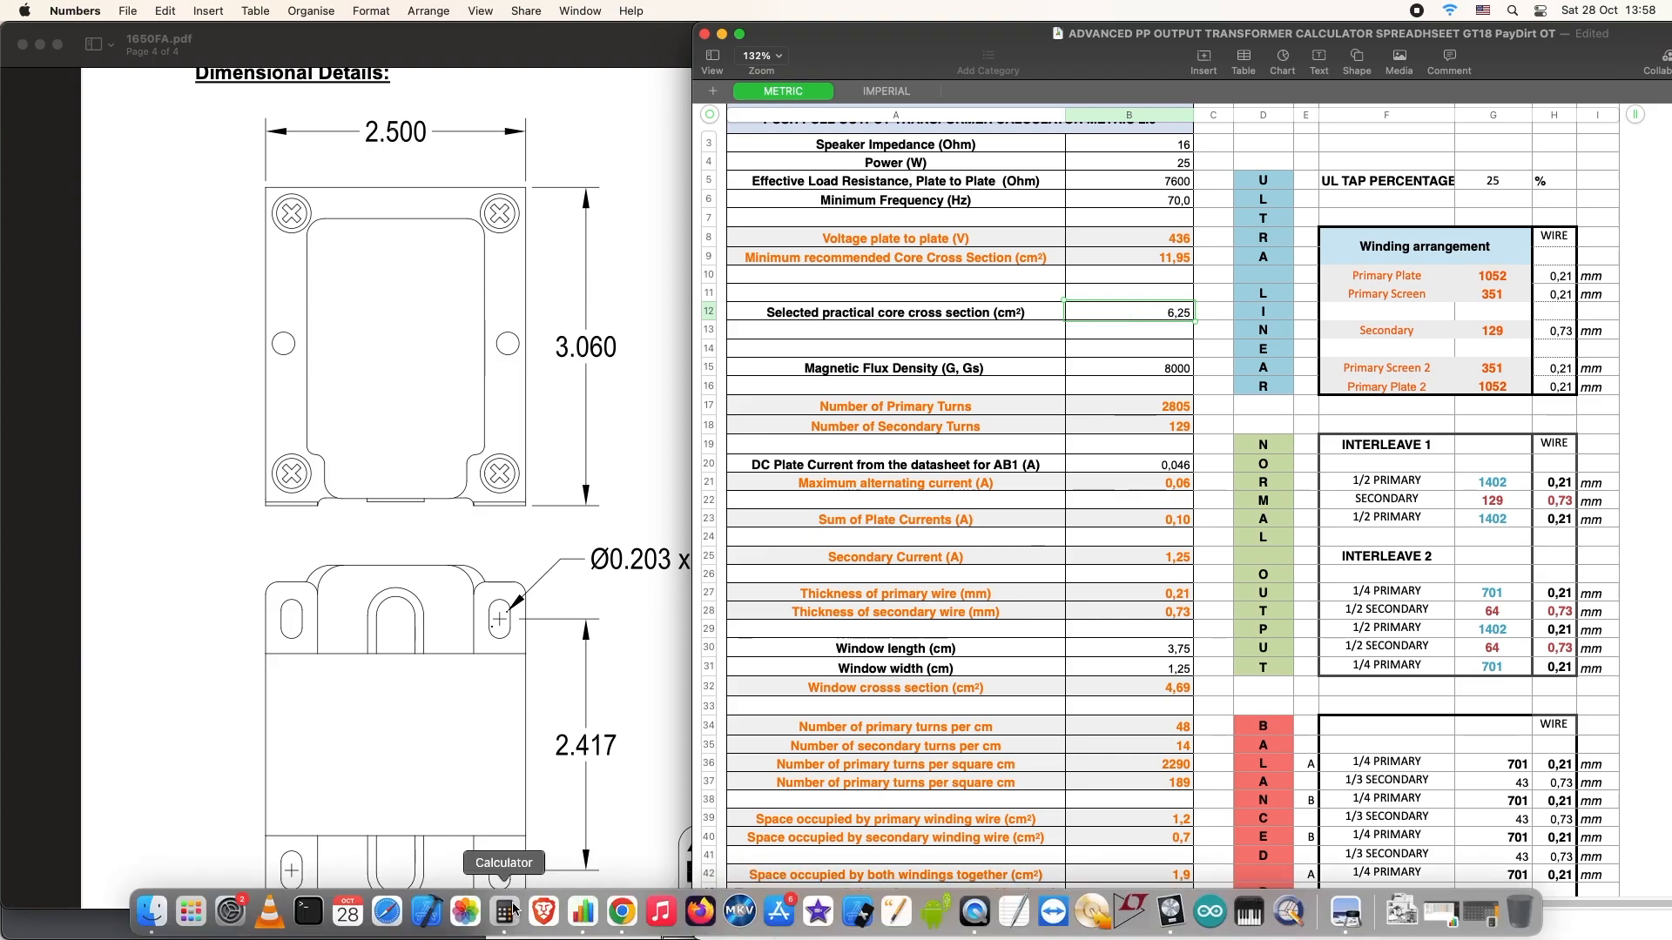
- Calculate the core cross section in Calculator by multiplying 2,5 by 2,5, and return to the selected practical core cross section cell
{"action": "left_click", "coordinate": [525, 907]}
{"action": "left_click", "coordinate": [424, 609]}
{"action": "left_click", "coordinate": [474, 734]}
{"action": "left_click", "coordinate": [474, 692]}
{"action": "left_click", "coordinate": [424, 609]}
{"action": "left_click", "coordinate": [464, 737]}
{"action": "left_click", "coordinate": [523, 775]}
{"action": "left_click", "coordinate": [474, 692]}
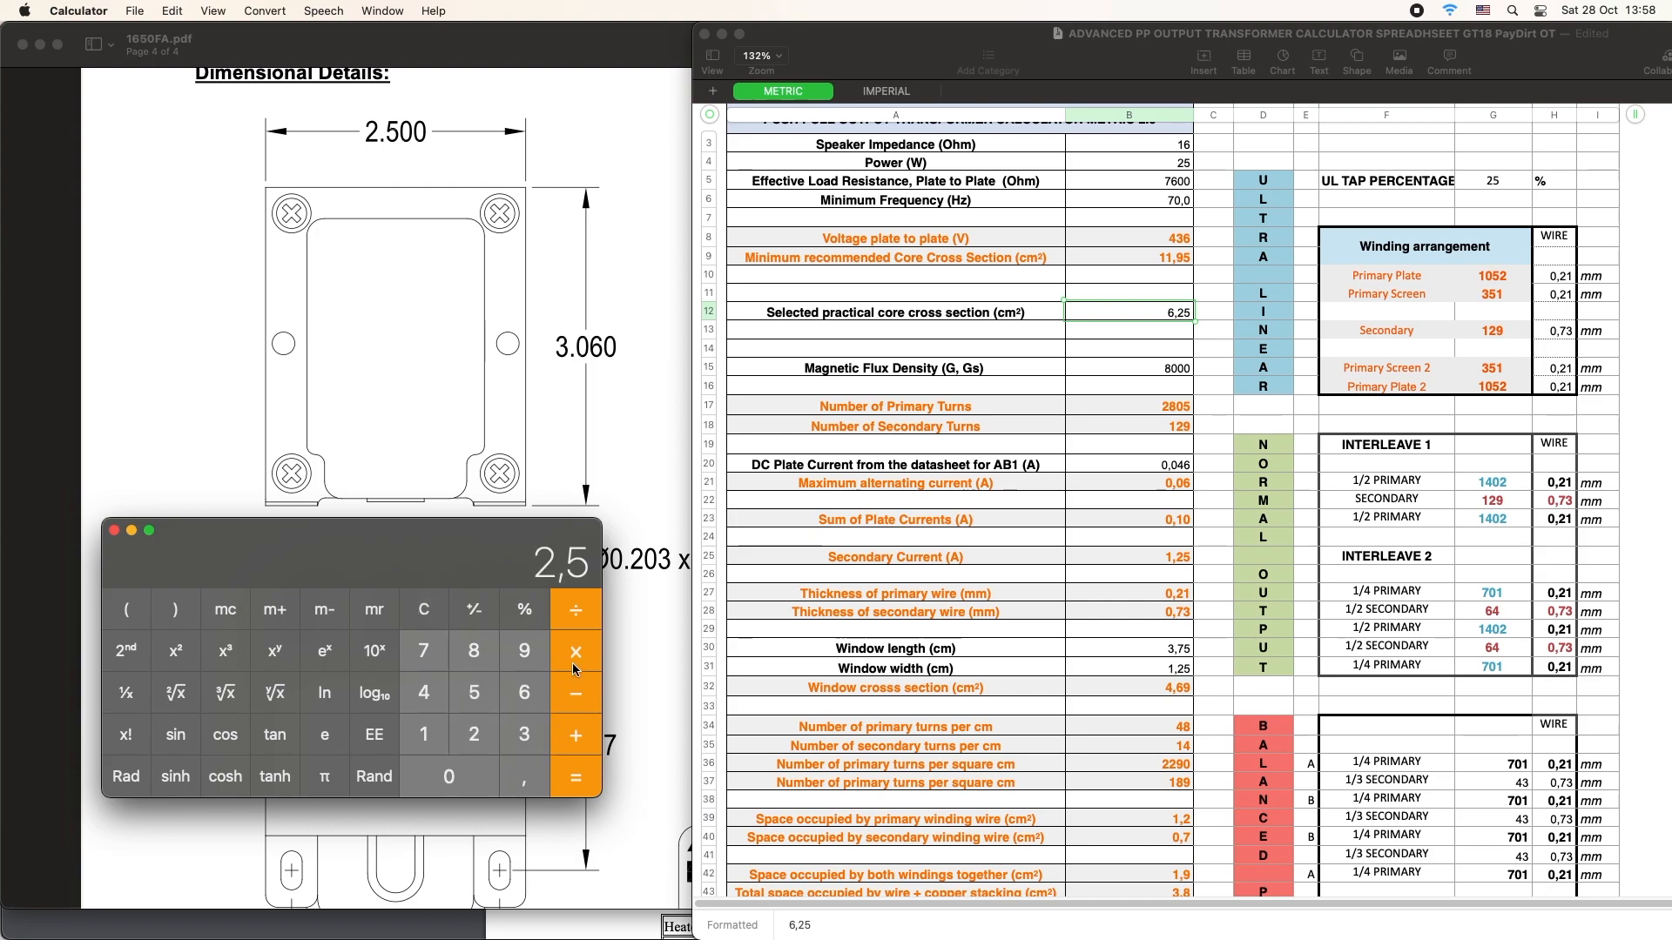
{"action": "left_click", "coordinate": [575, 662]}
{"action": "left_click", "coordinate": [474, 734]}
{"action": "left_click", "coordinate": [524, 776]}
{"action": "left_click", "coordinate": [473, 692]}
{"action": "left_click", "coordinate": [577, 777]}
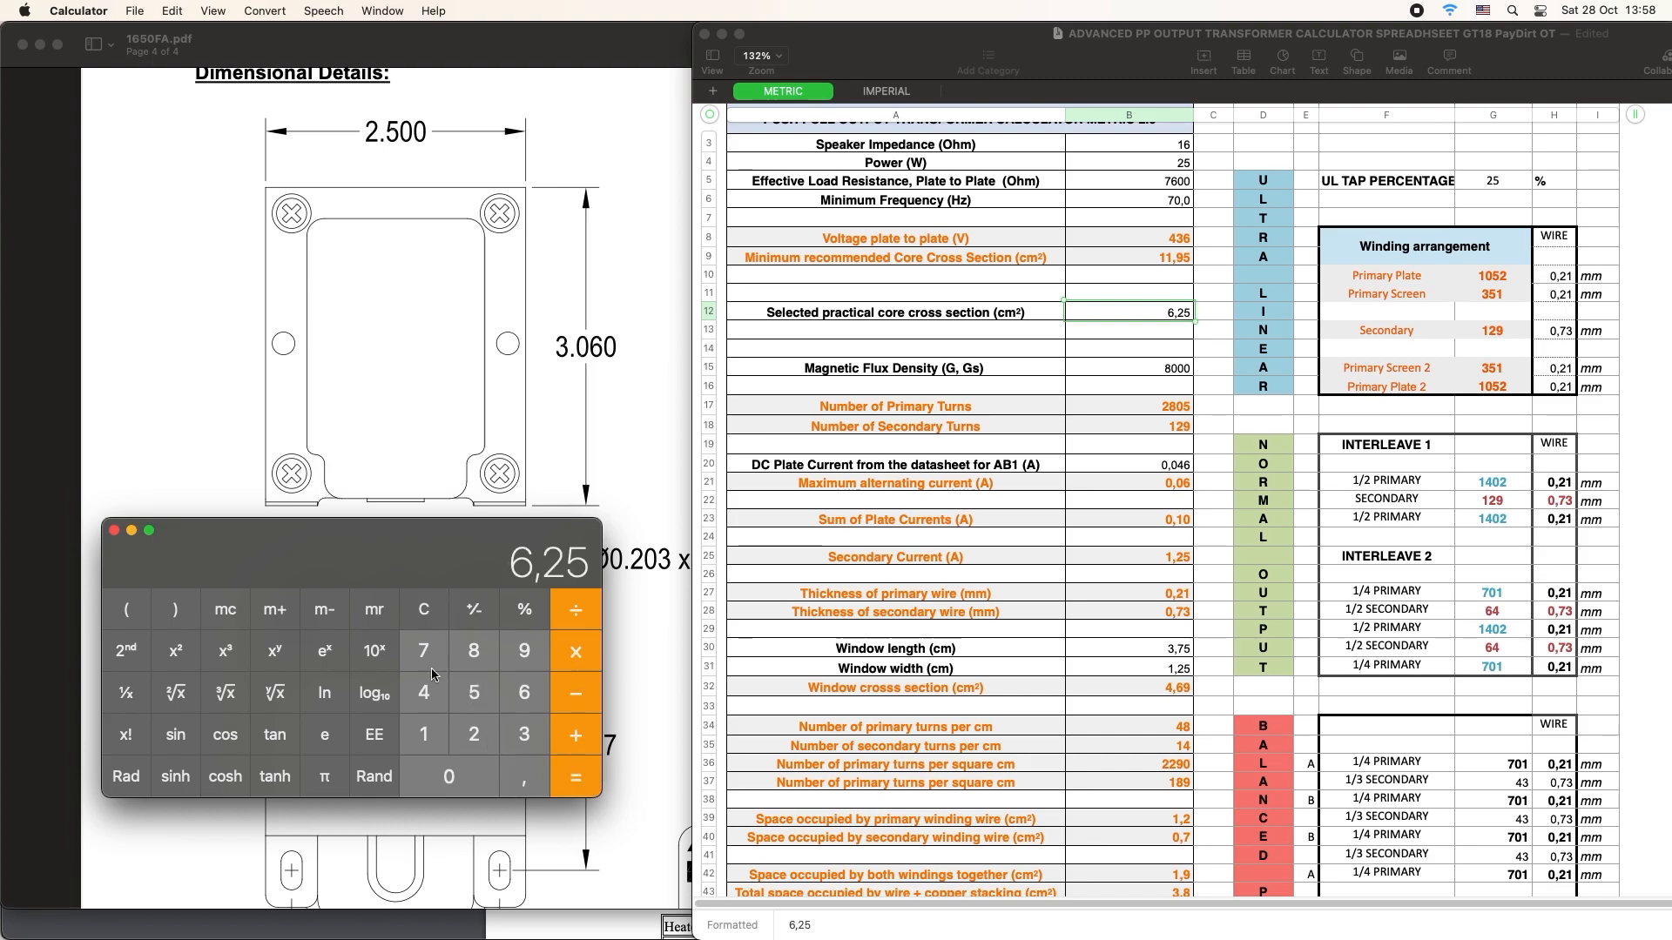
{"action": "left_click", "coordinate": [133, 531]}
{"action": "left_click", "coordinate": [1163, 308]}
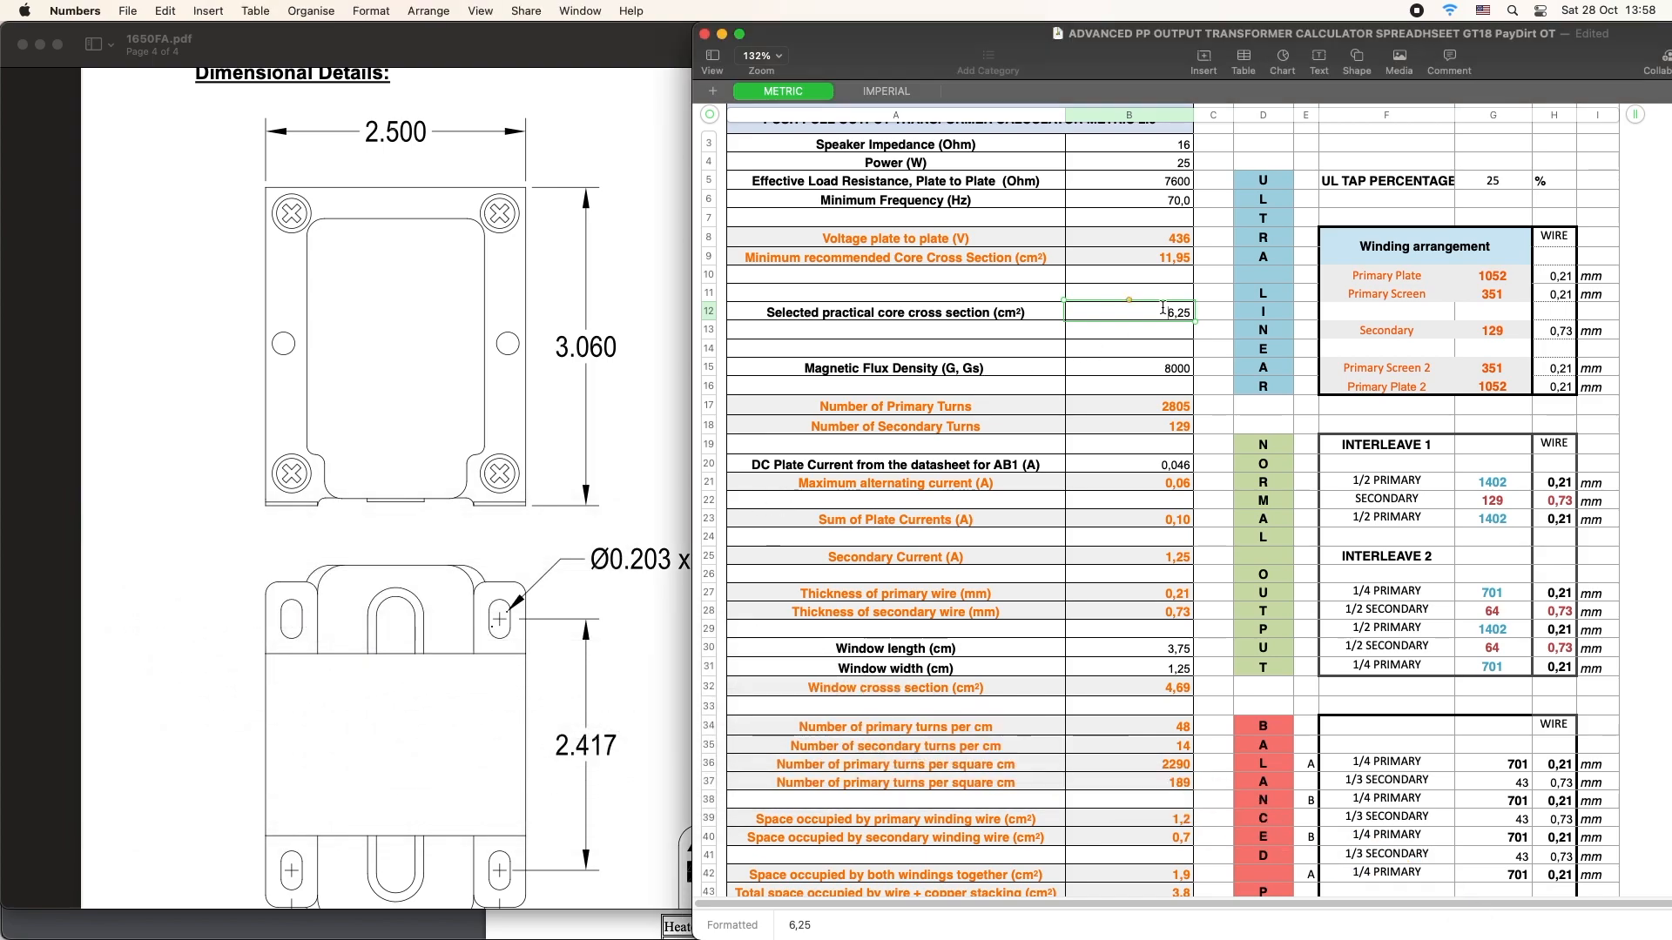
- Review the push-pull calculator's inputs, turns, wire thicknesses, winding arrangements and percentage of stack fill
{"action": "left_click", "coordinate": [1138, 332]}
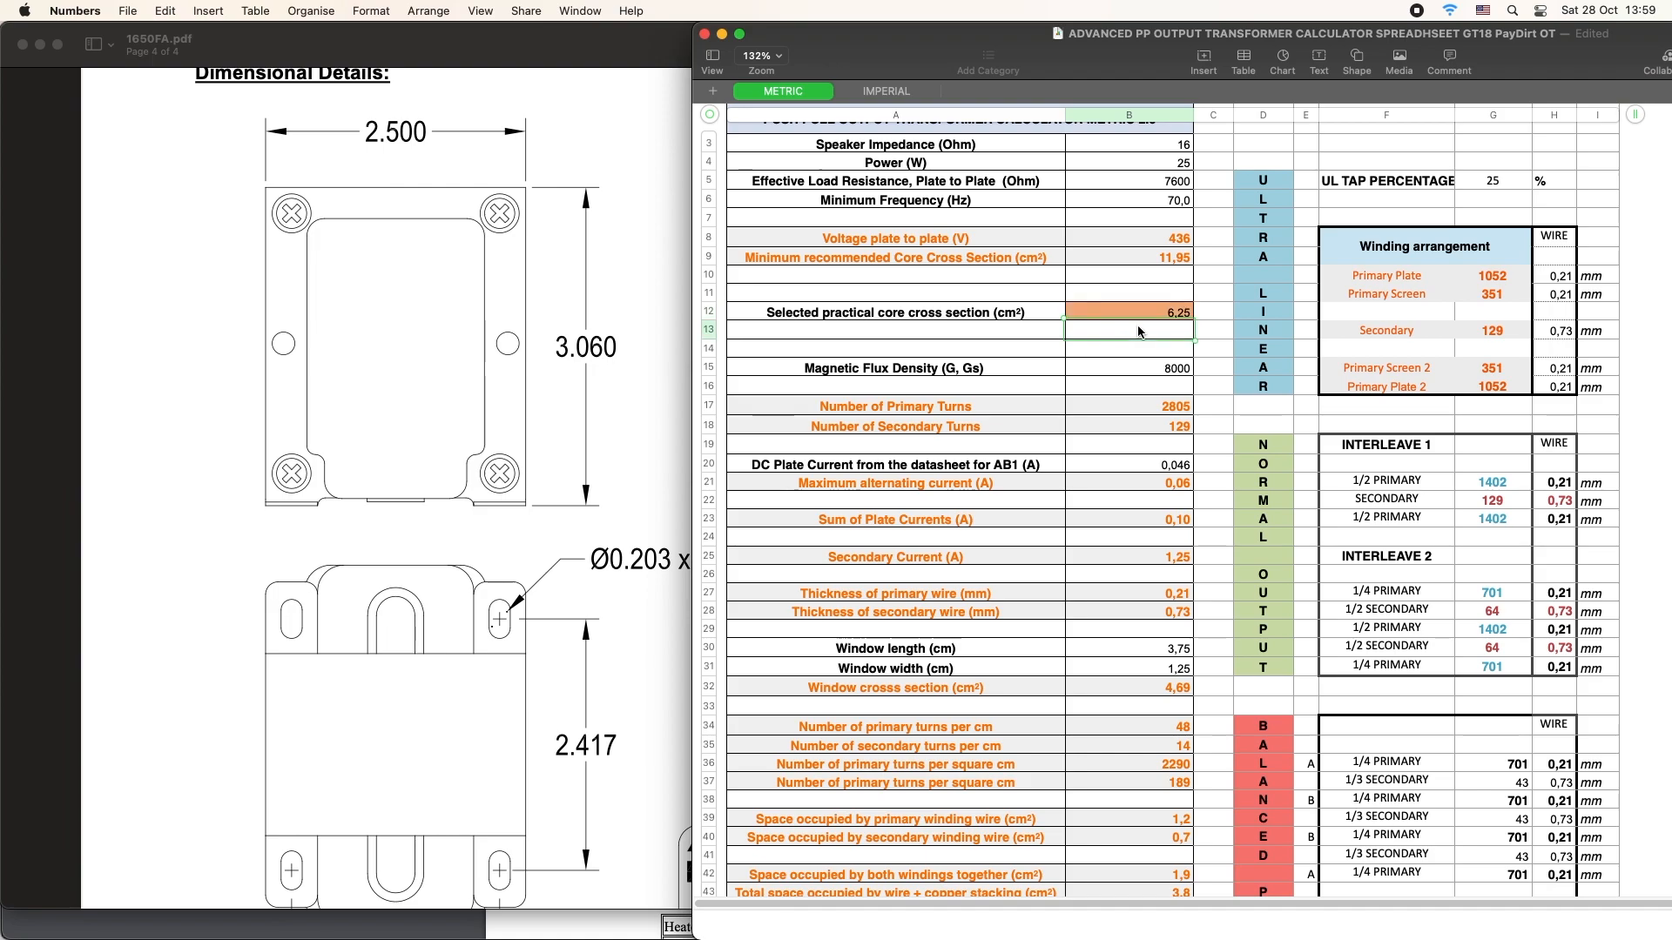
{"action": "scroll", "coordinate": [1147, 301], "scroll_direction": "down", "scroll_amount": 5}
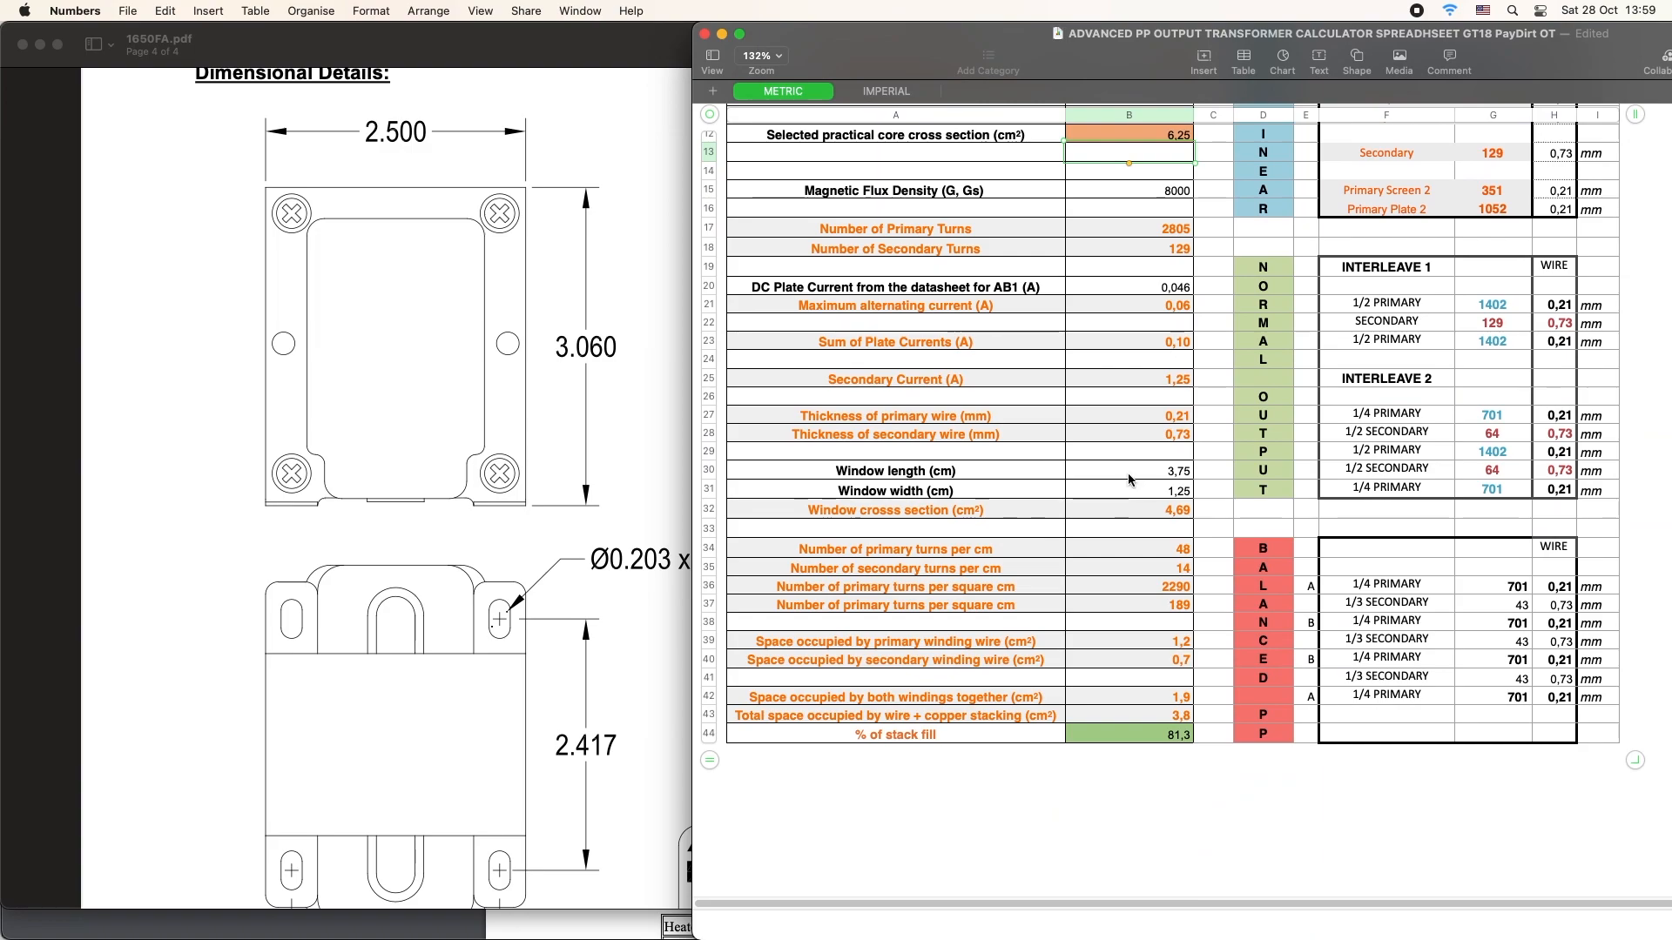
{"action": "scroll", "coordinate": [1127, 473], "scroll_direction": "up", "scroll_amount": 6}
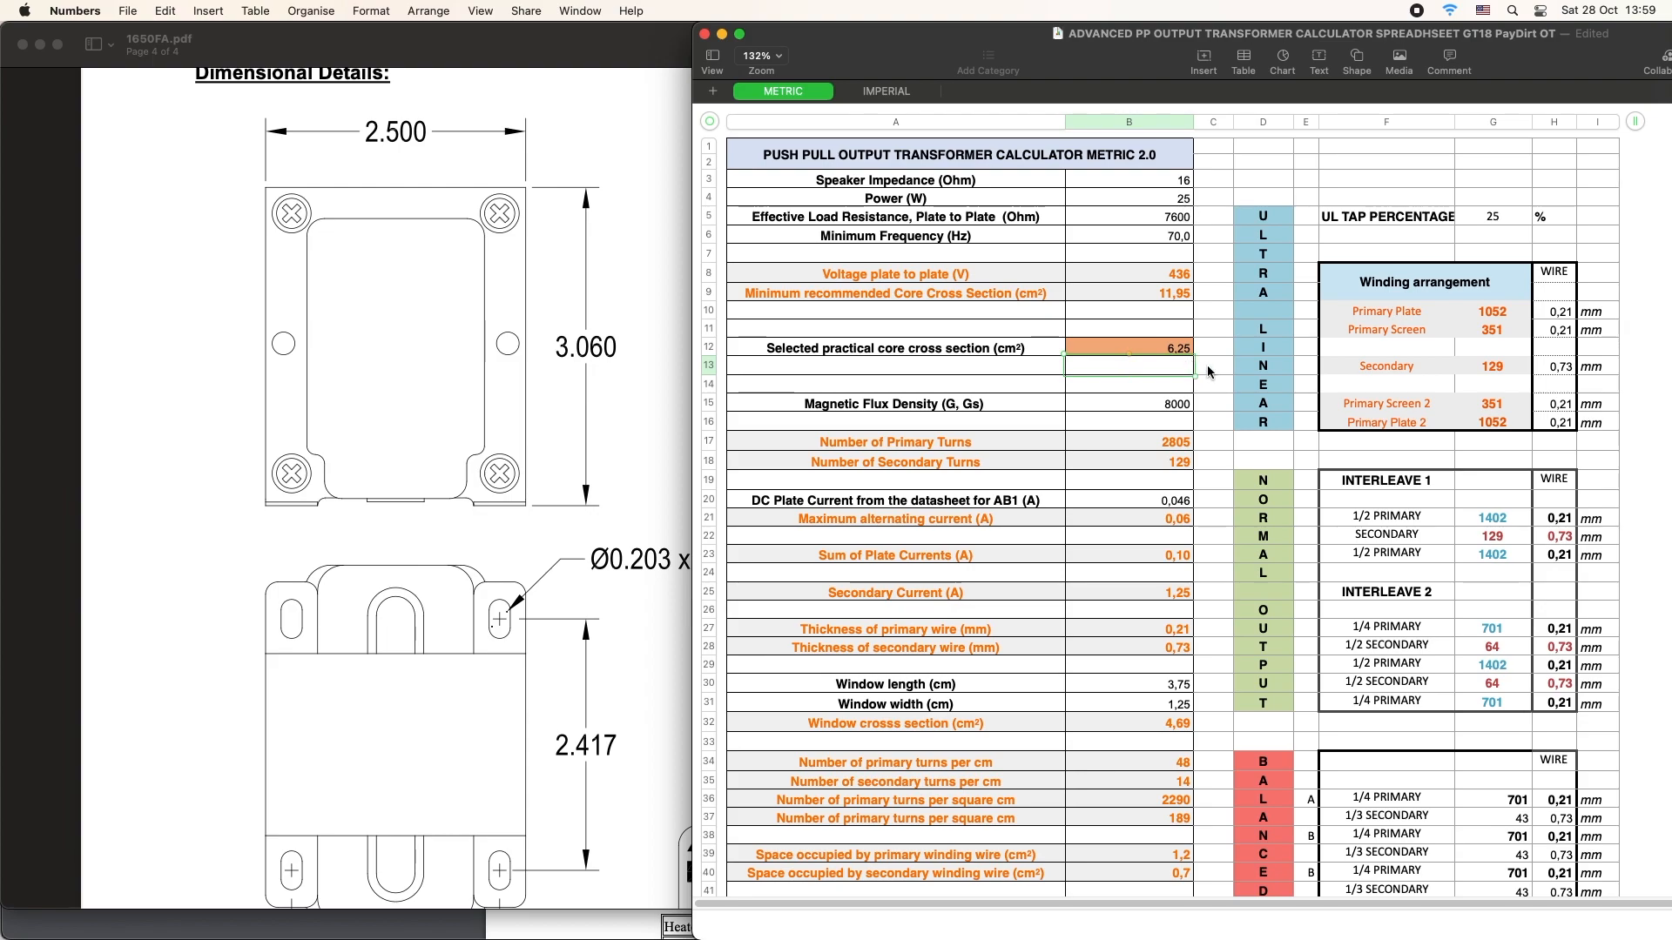
{"action": "scroll", "coordinate": [1181, 389], "scroll_direction": "down", "scroll_amount": 10}
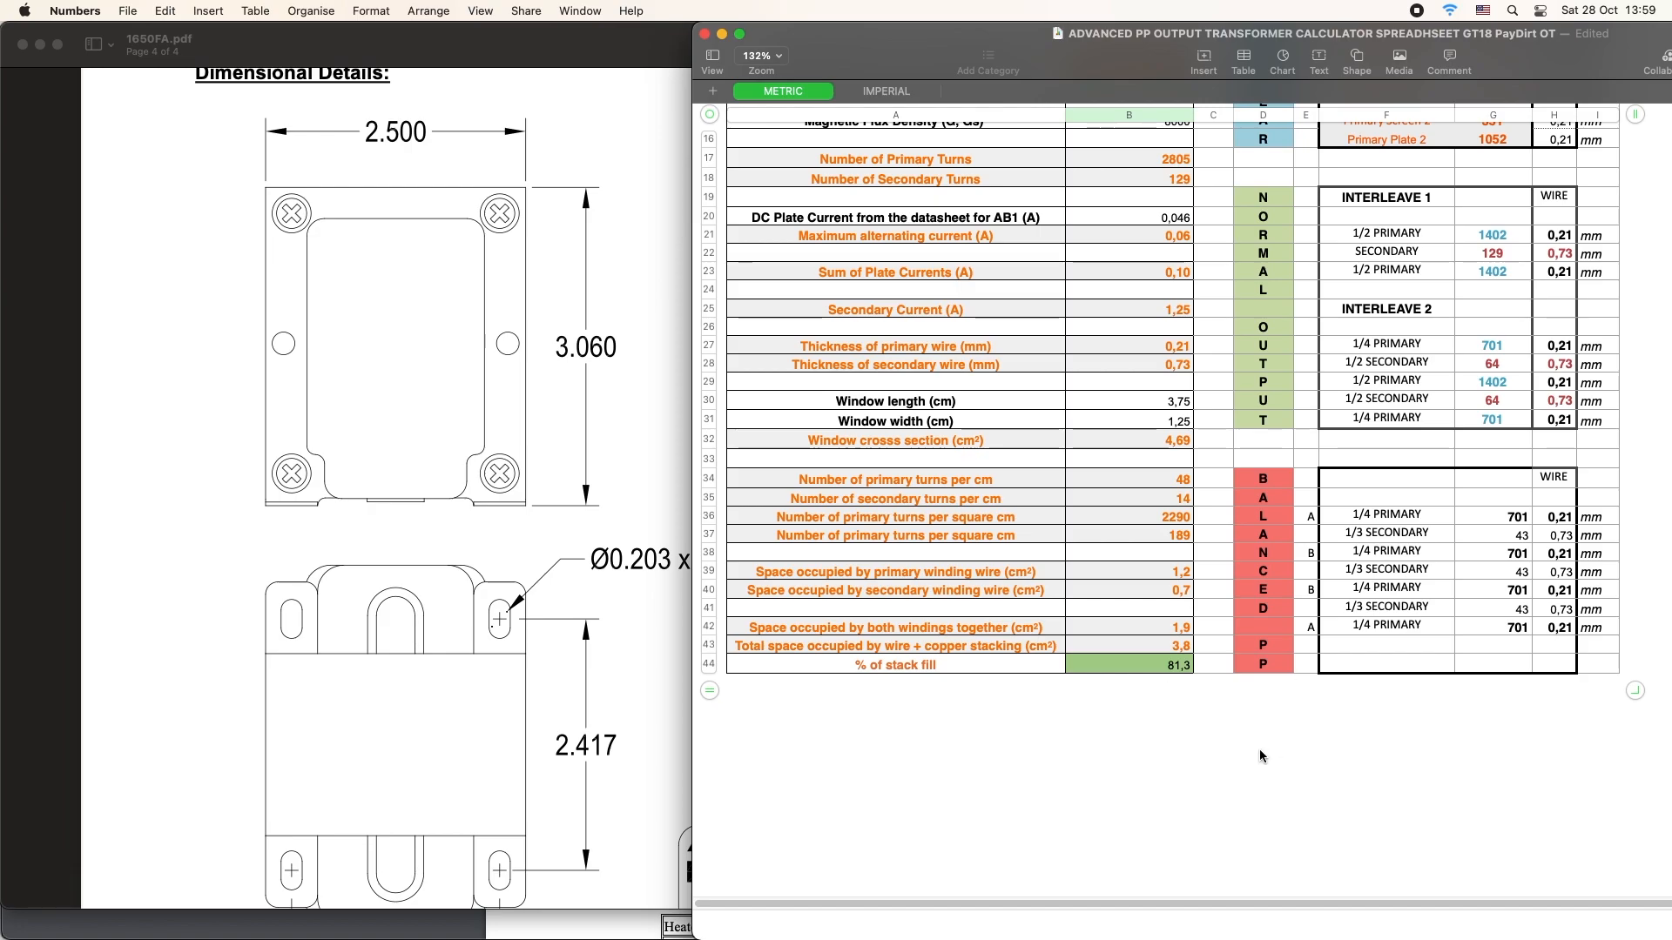
{"action": "scroll", "coordinate": [1225, 745], "scroll_direction": "up", "scroll_amount": 1}
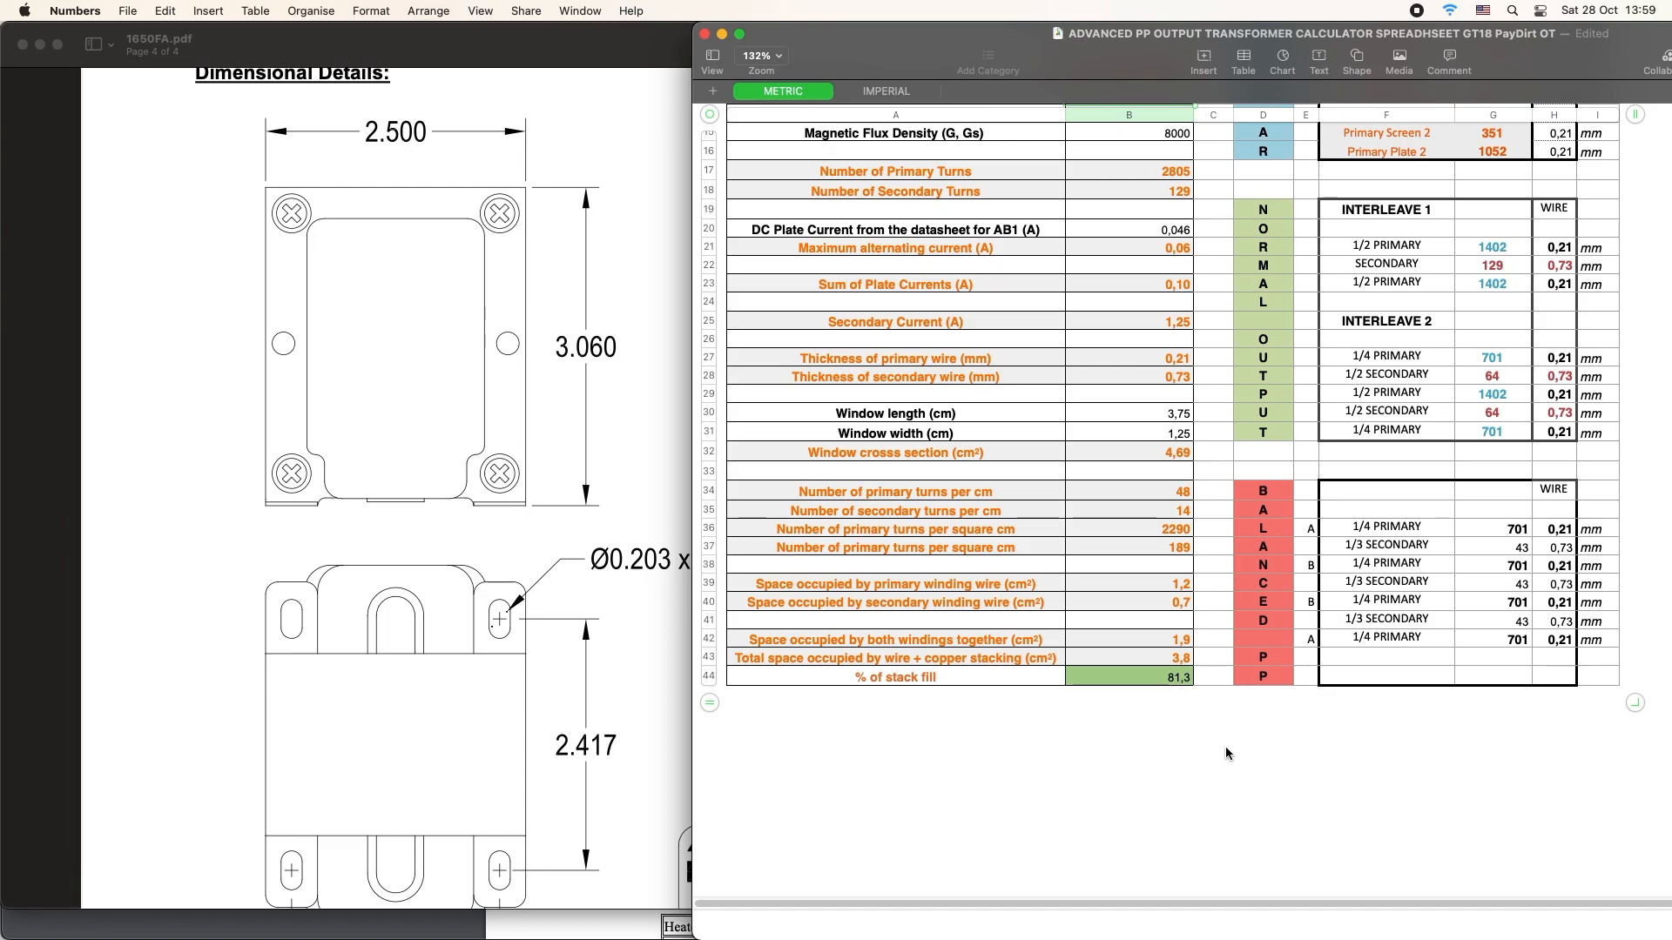
{"action": "scroll", "coordinate": [985, 506], "scroll_direction": "up", "scroll_amount": 5}
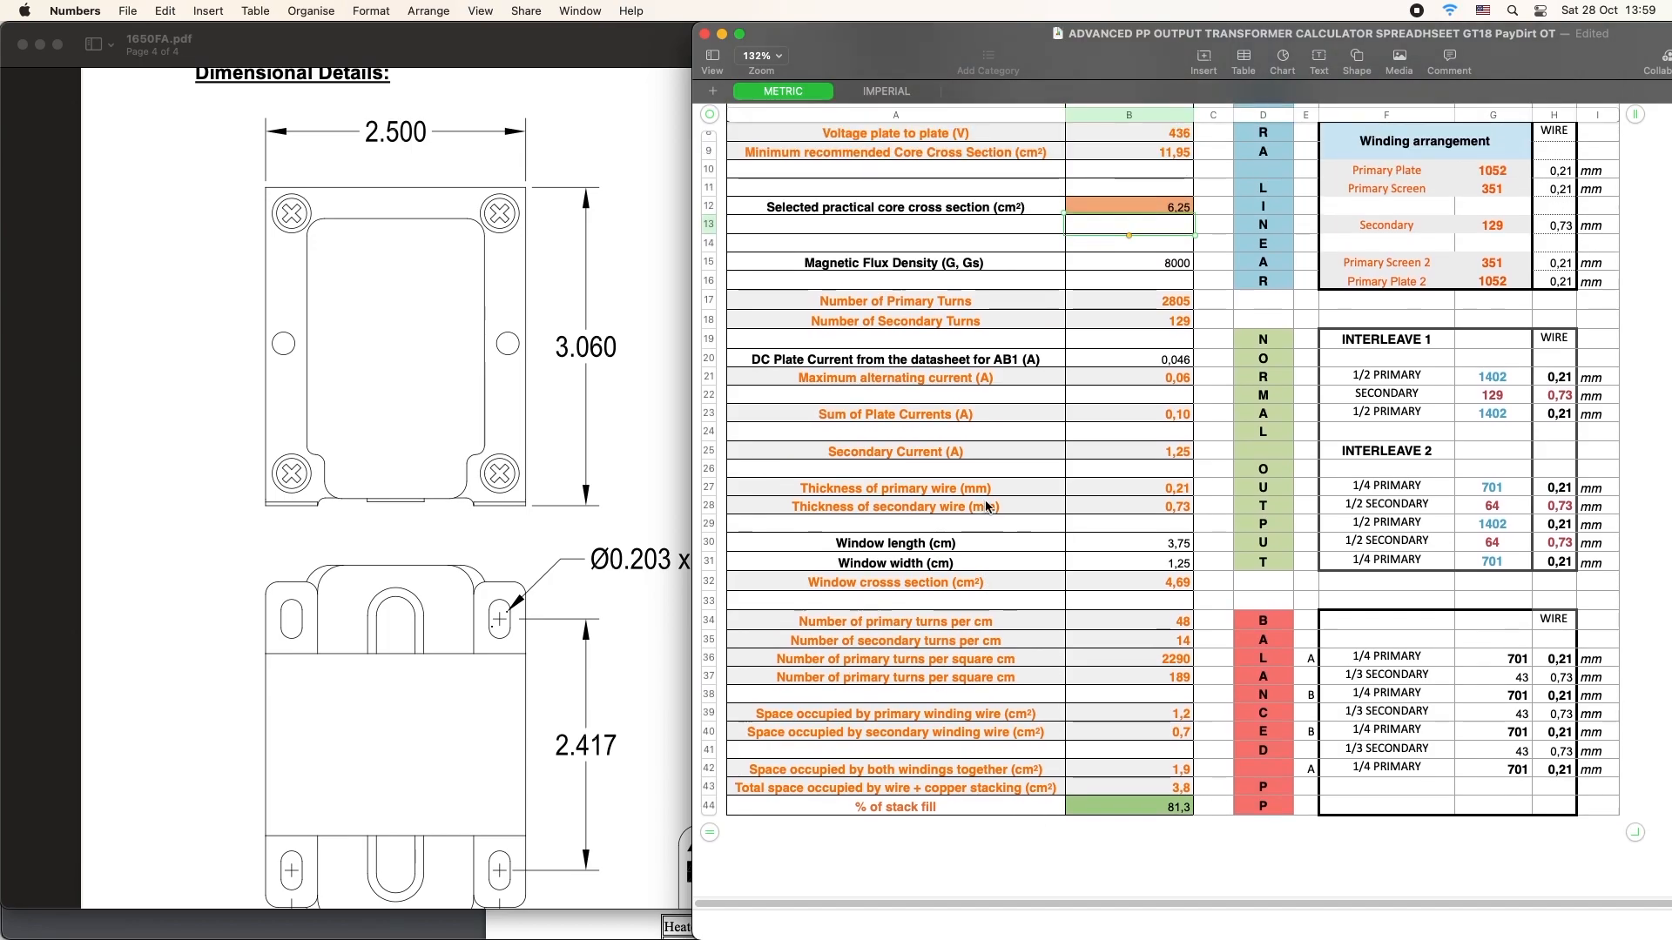
{"action": "scroll", "coordinate": [1146, 736], "scroll_direction": "up", "scroll_amount": 6}
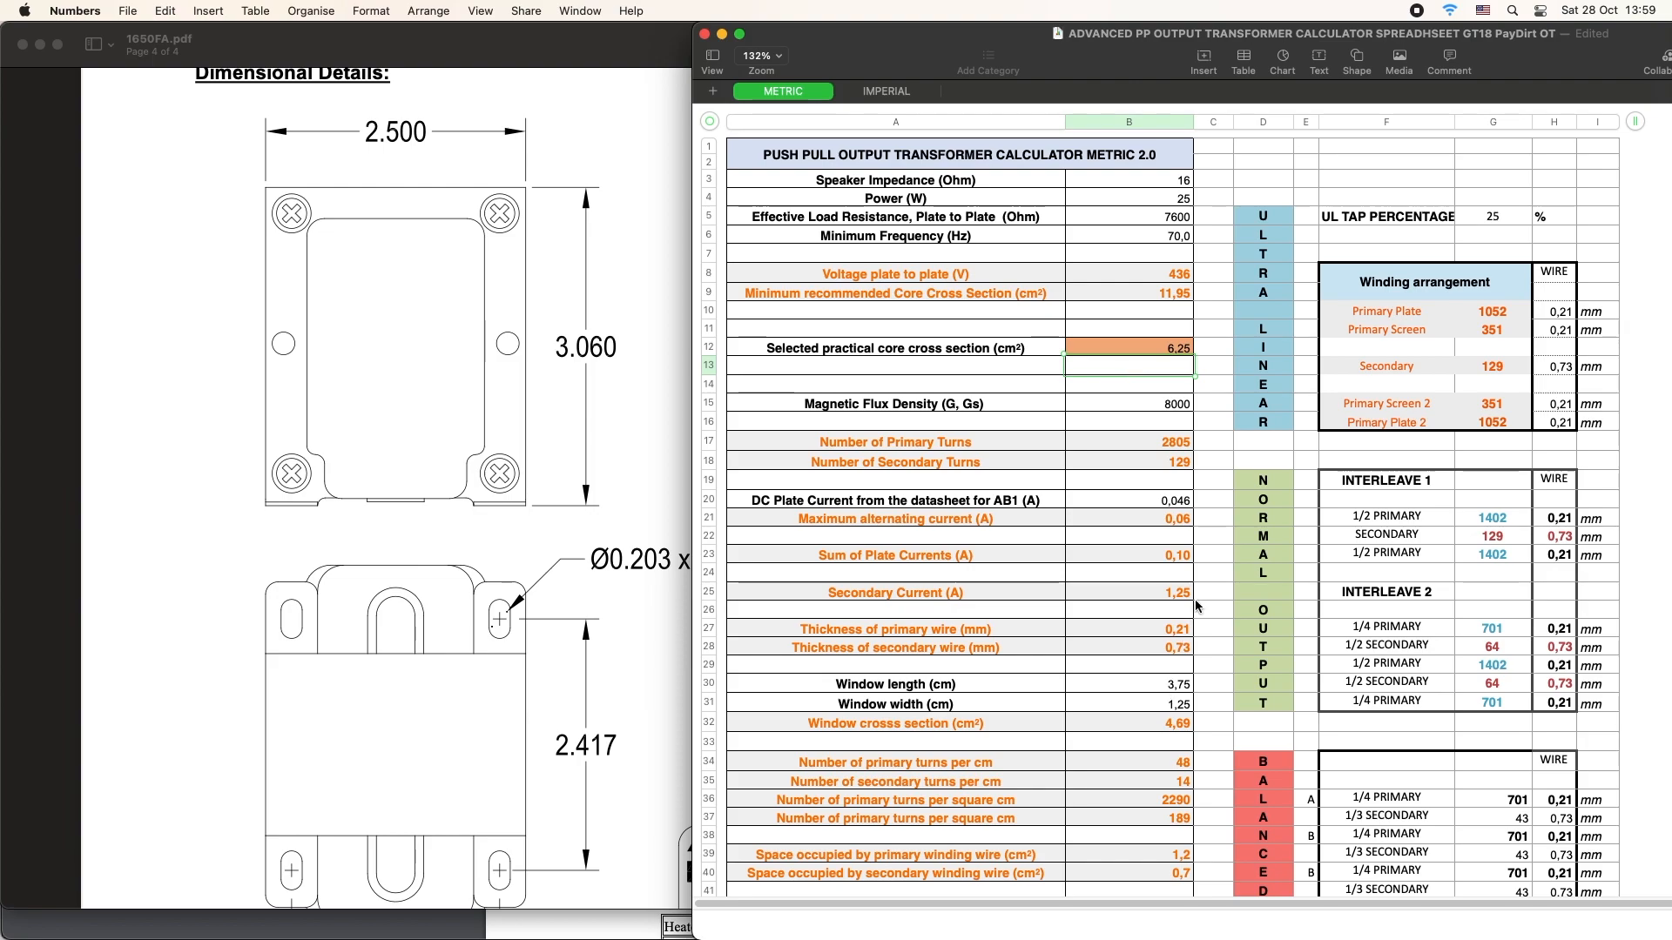
{"action": "scroll", "coordinate": [1151, 608], "scroll_direction": "down", "scroll_amount": 3}
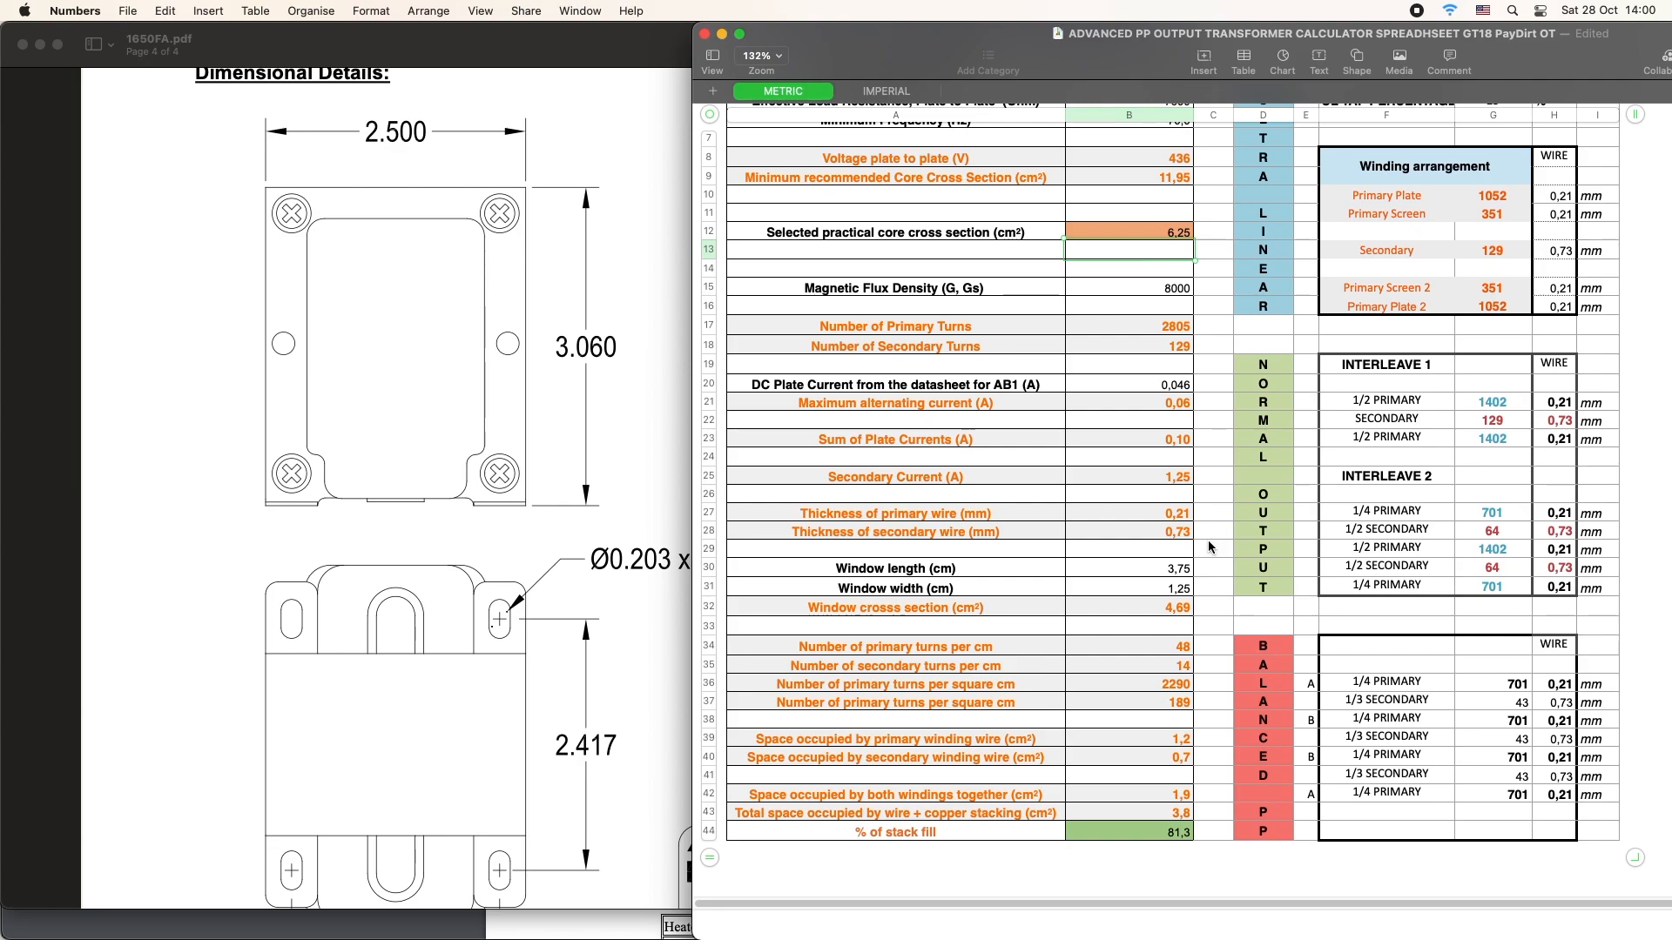
{"action": "scroll", "coordinate": [1208, 542], "scroll_direction": "up", "scroll_amount": 3}
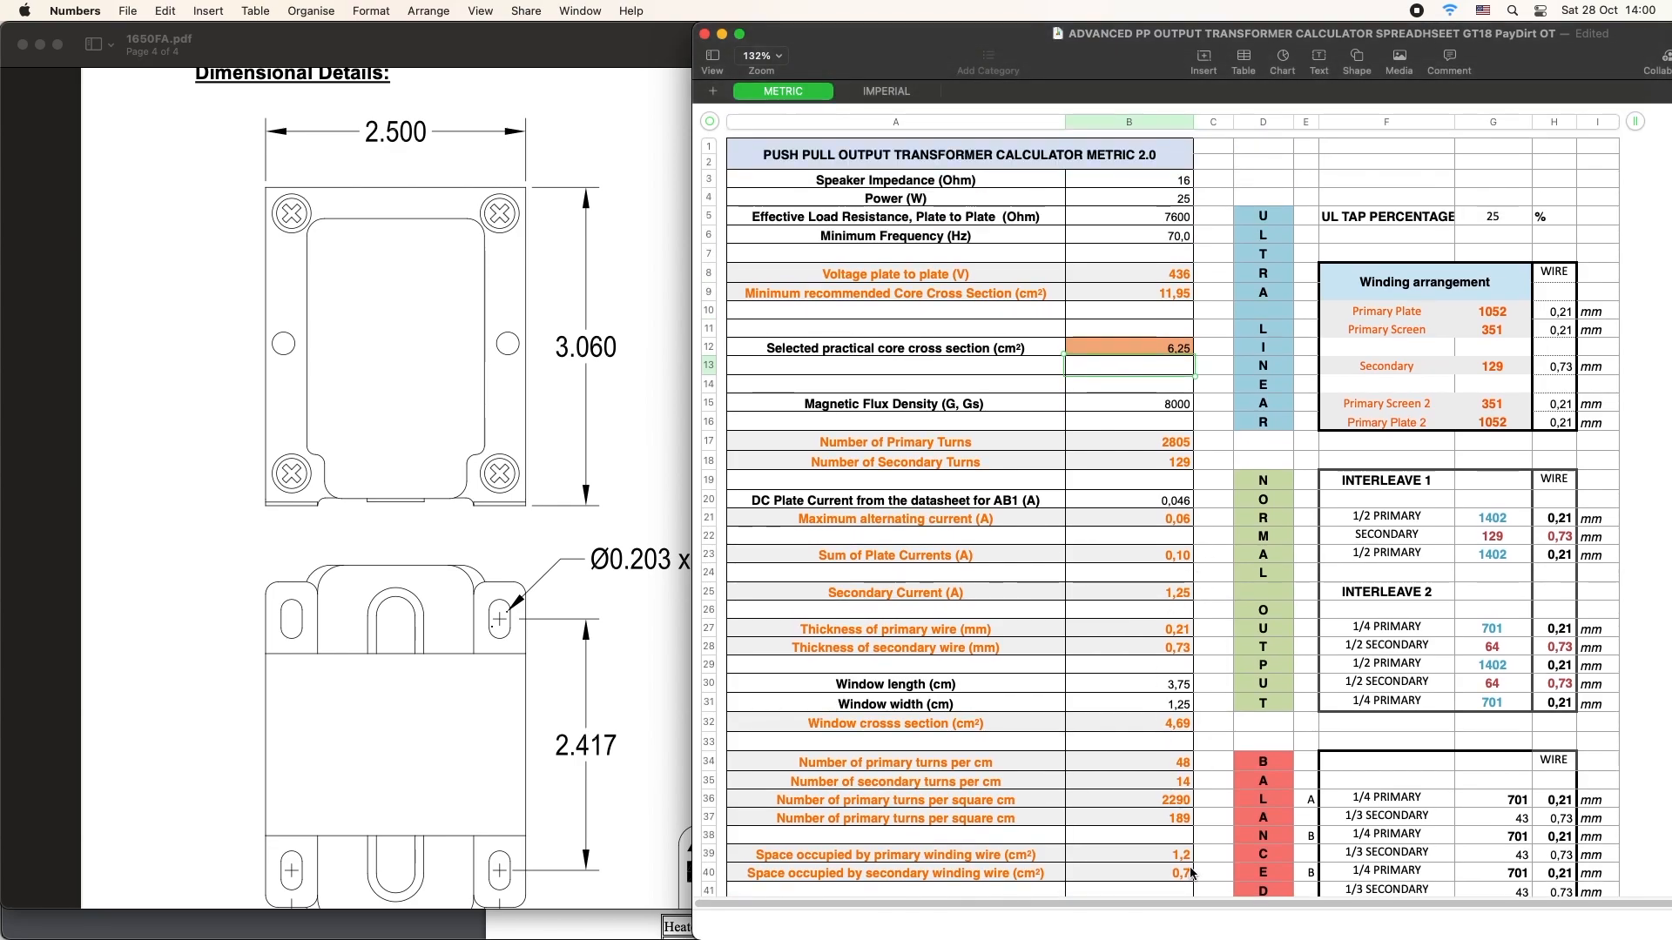
{"action": "scroll", "coordinate": [1203, 683], "scroll_direction": "down", "scroll_amount": 4}
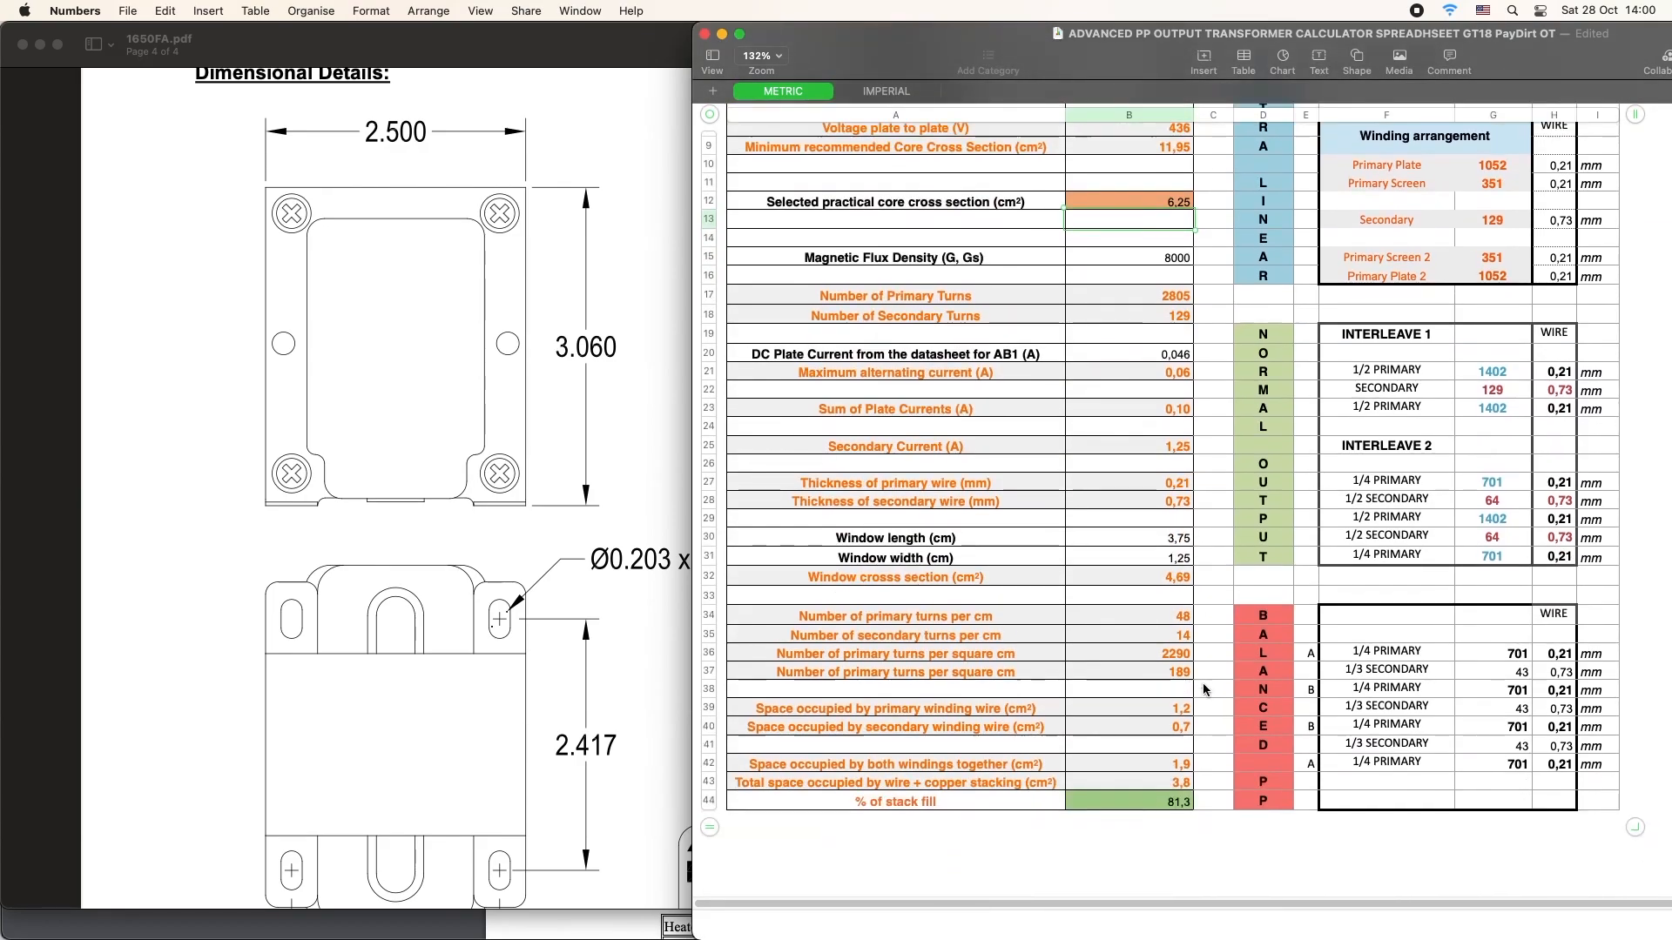
{"action": "scroll", "coordinate": [1160, 816], "scroll_direction": "up", "scroll_amount": 4}
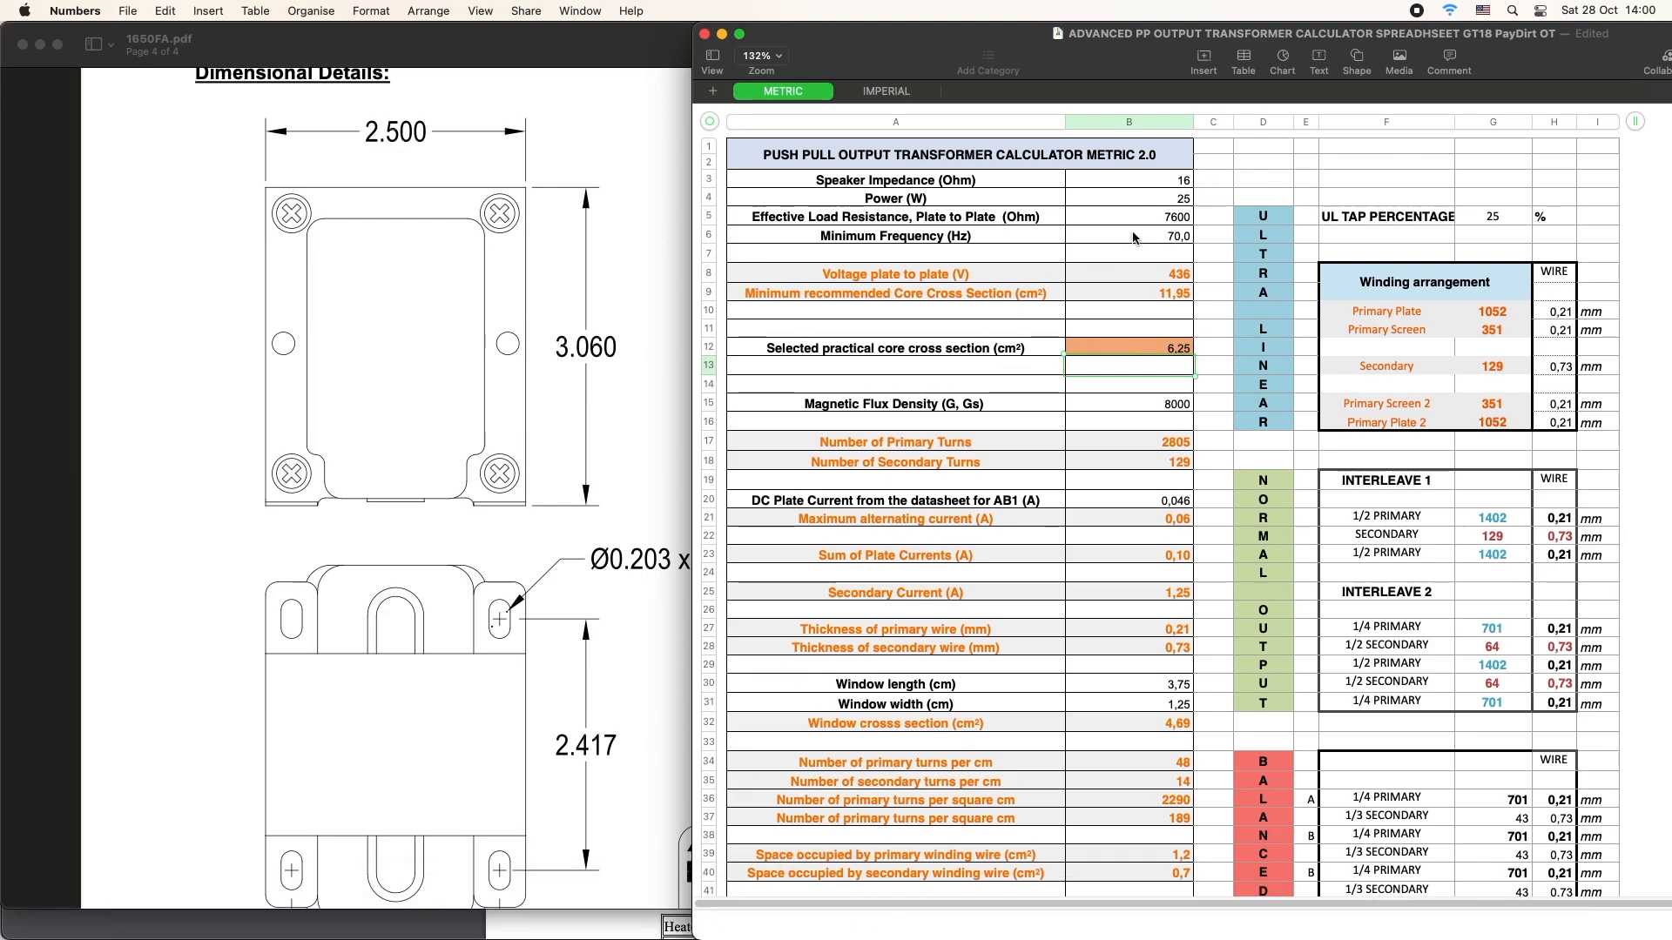
- Bring up Calculator with its display cleared and place it over the 1650FA.pdf drawing beside the spreadsheet
{"action": "mouse_move", "coordinate": [778, 933]}
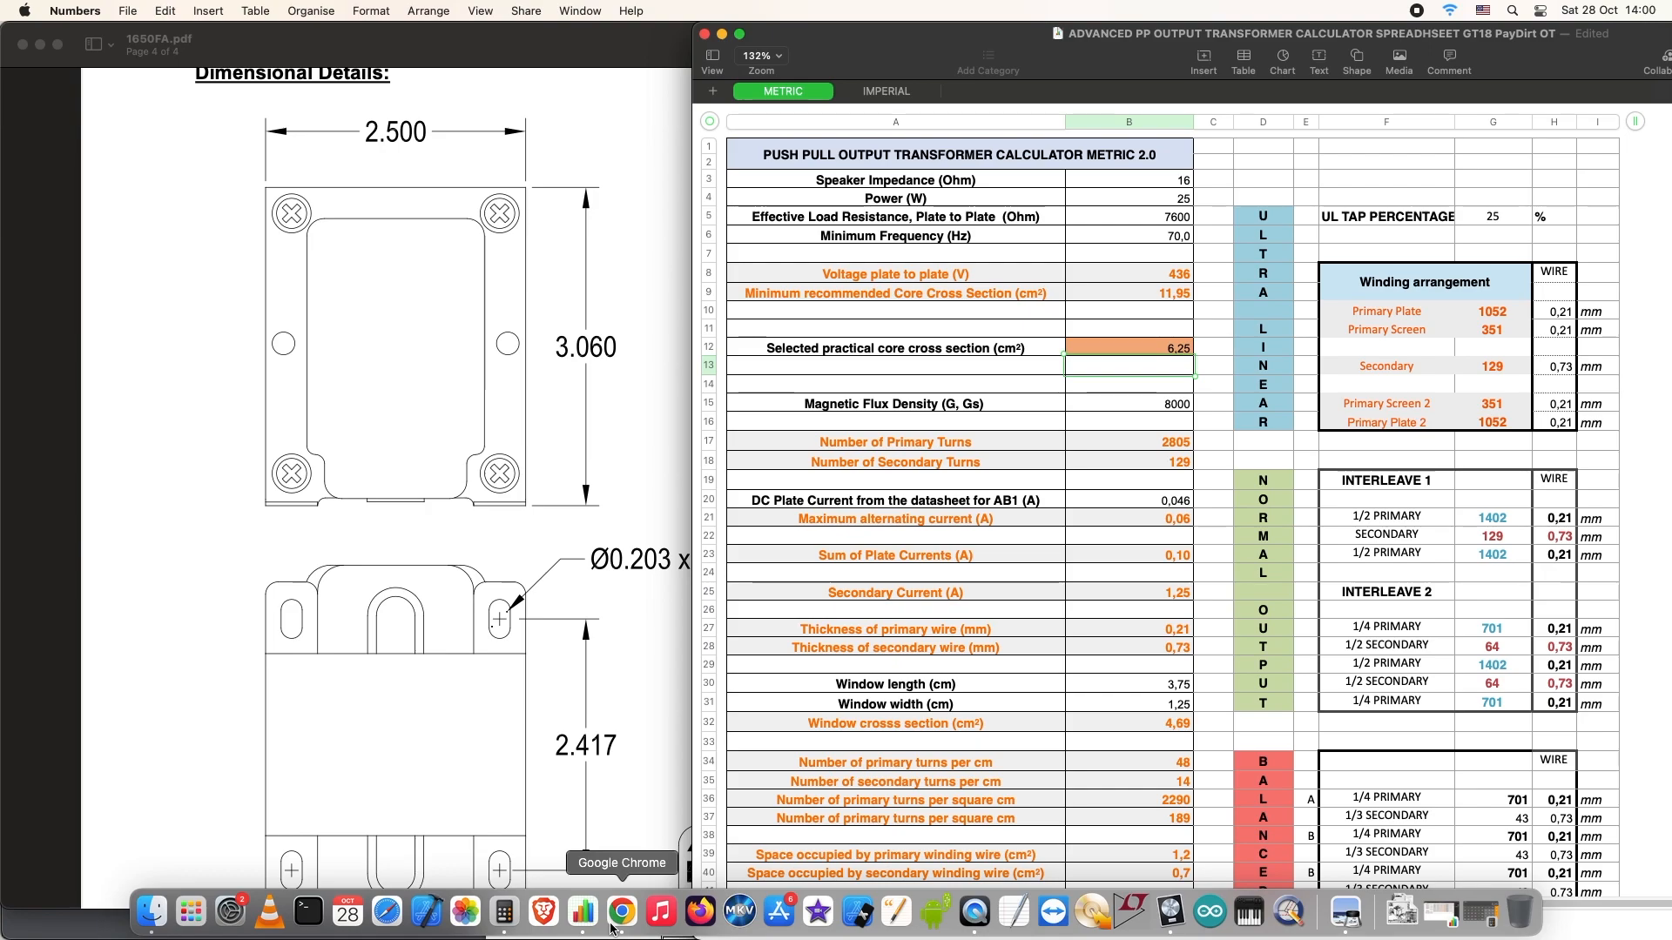
{"action": "left_click", "coordinate": [504, 912]}
{"action": "left_click", "coordinate": [425, 609]}
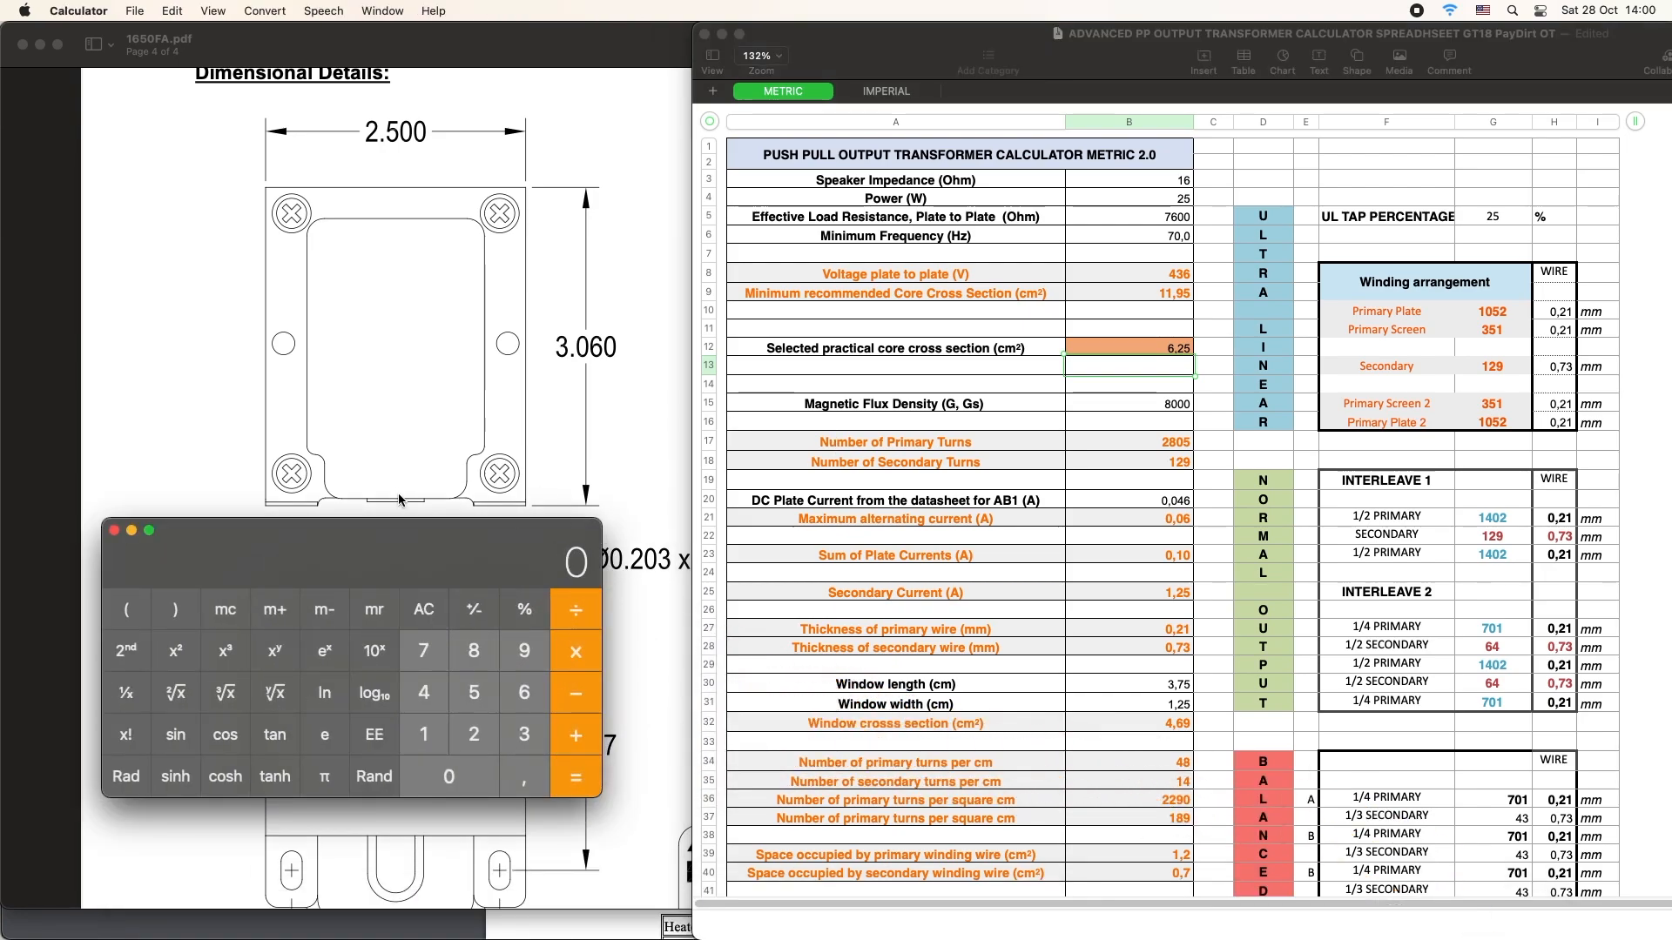
{"action": "left_click_drag", "start_coordinate": [411, 545], "coordinate": [422, 307]}
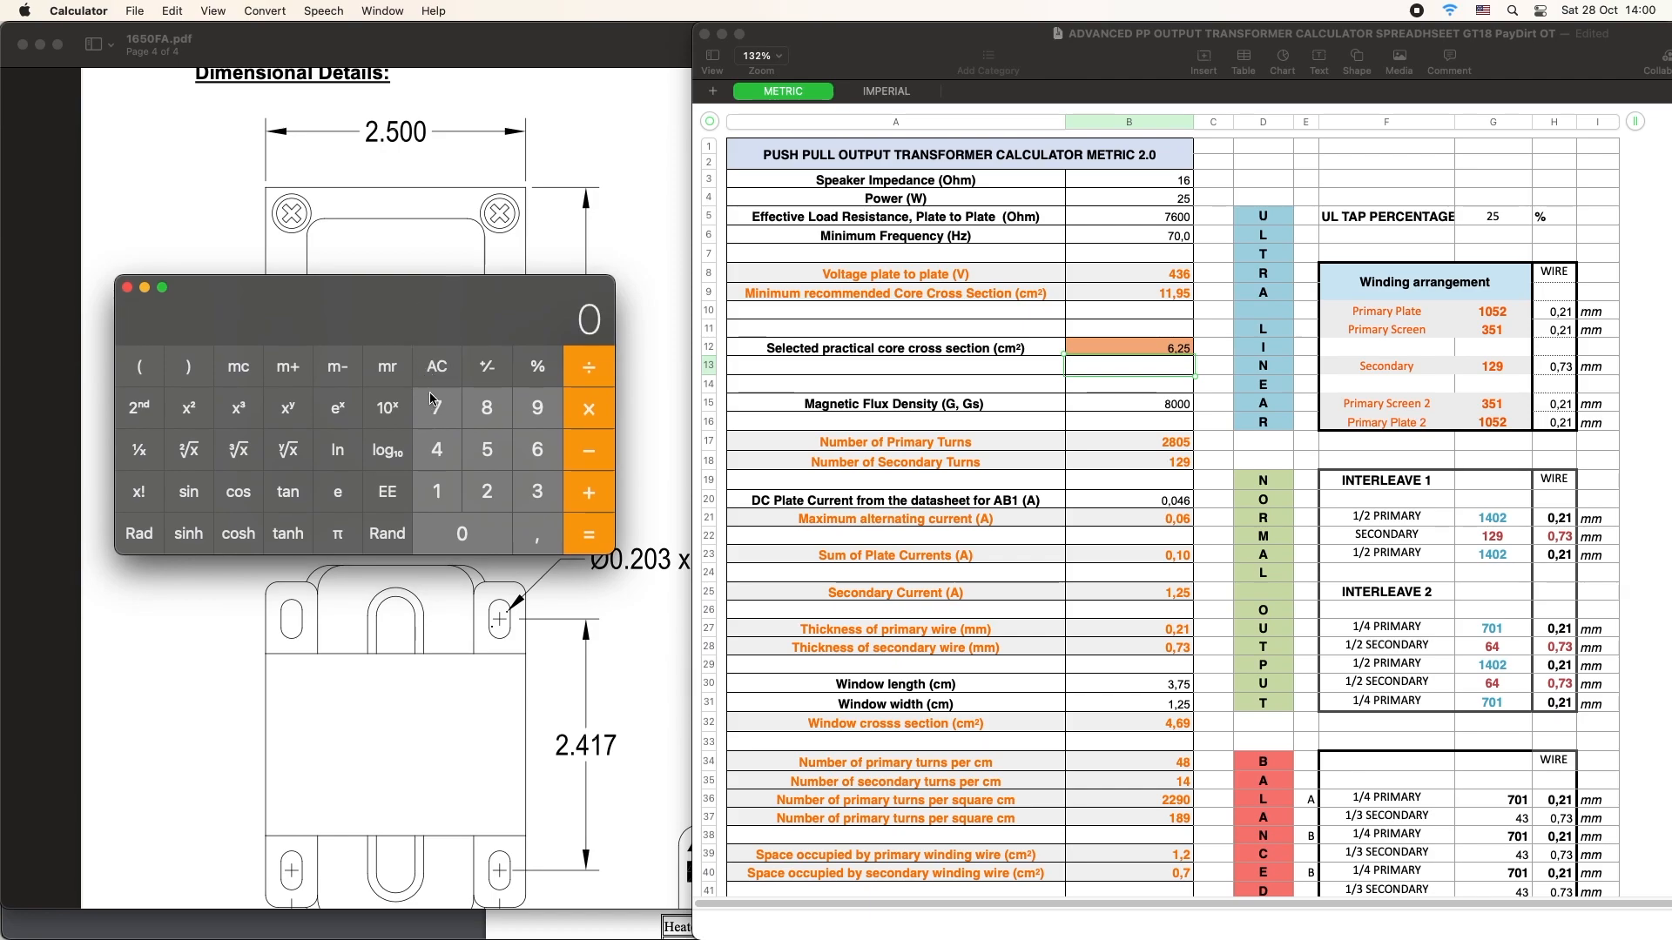
{"action": "mouse_move", "coordinate": [416, 307]}
{"action": "left_mouse_down"}
{"action": "mouse_move", "coordinate": [450, 275]}
{"action": "mouse_move", "coordinate": [449, 396]}
{"action": "mouse_move", "coordinate": [470, 409]}
{"action": "left_mouse_up"}
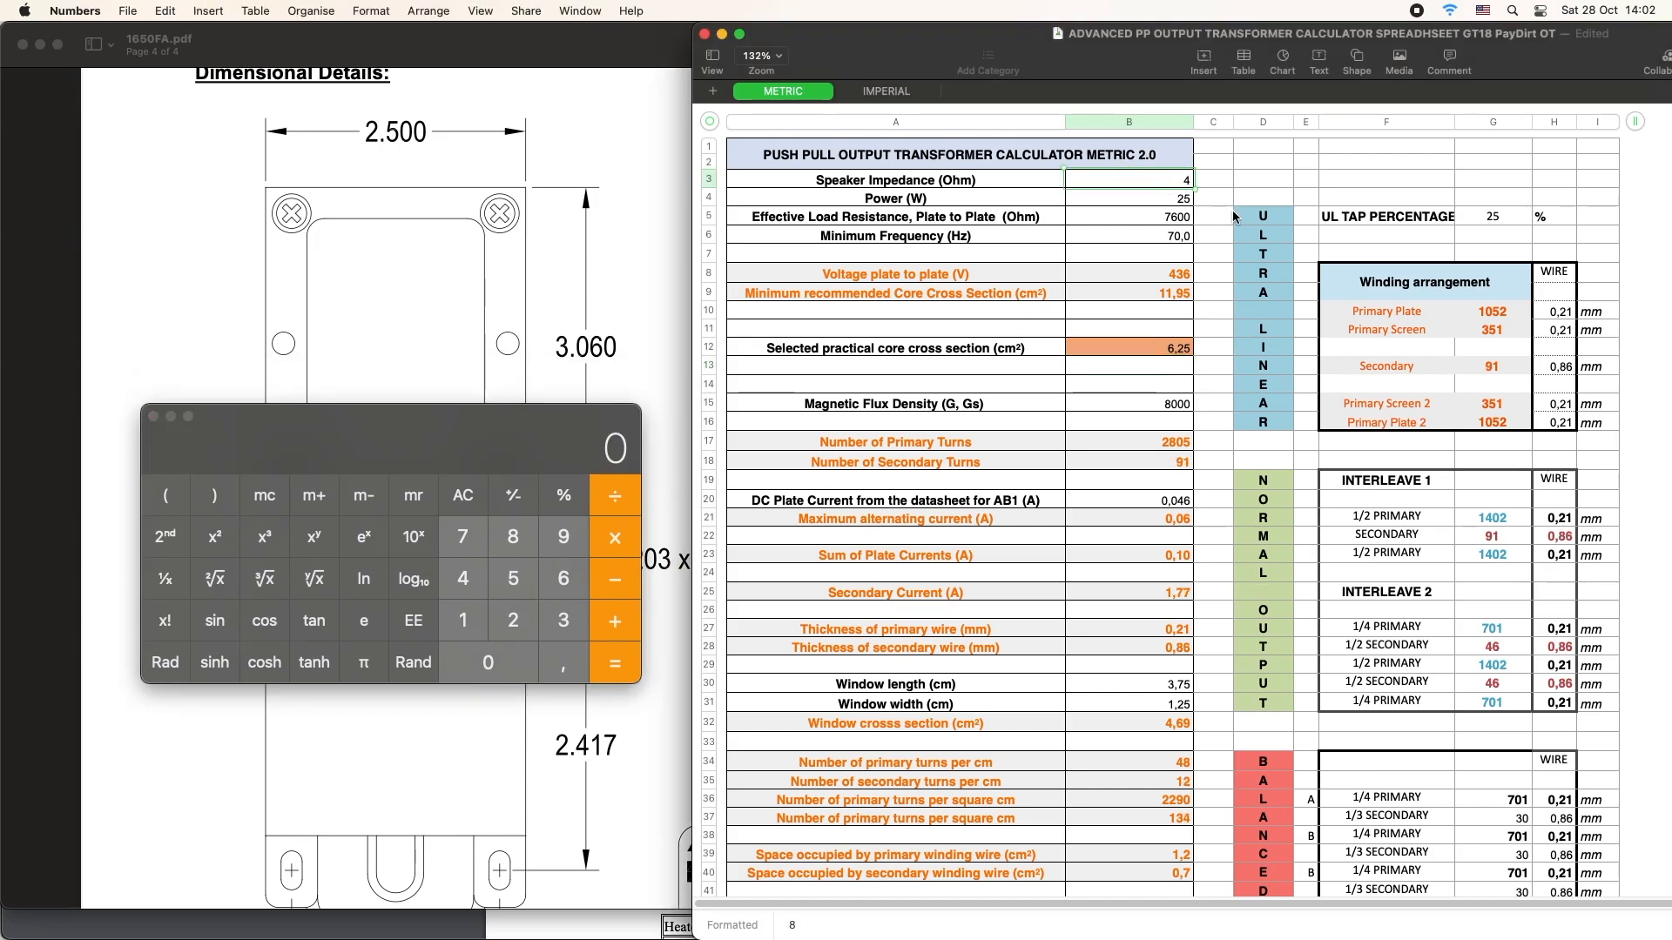
- Apply a speaker impedance of 4 Ohm to the push-pull transformer calculation, and change it to 8 Ohm
{"action": "left_click", "coordinate": [1191, 184]}
{"action": "left_click", "coordinate": [1197, 184]}
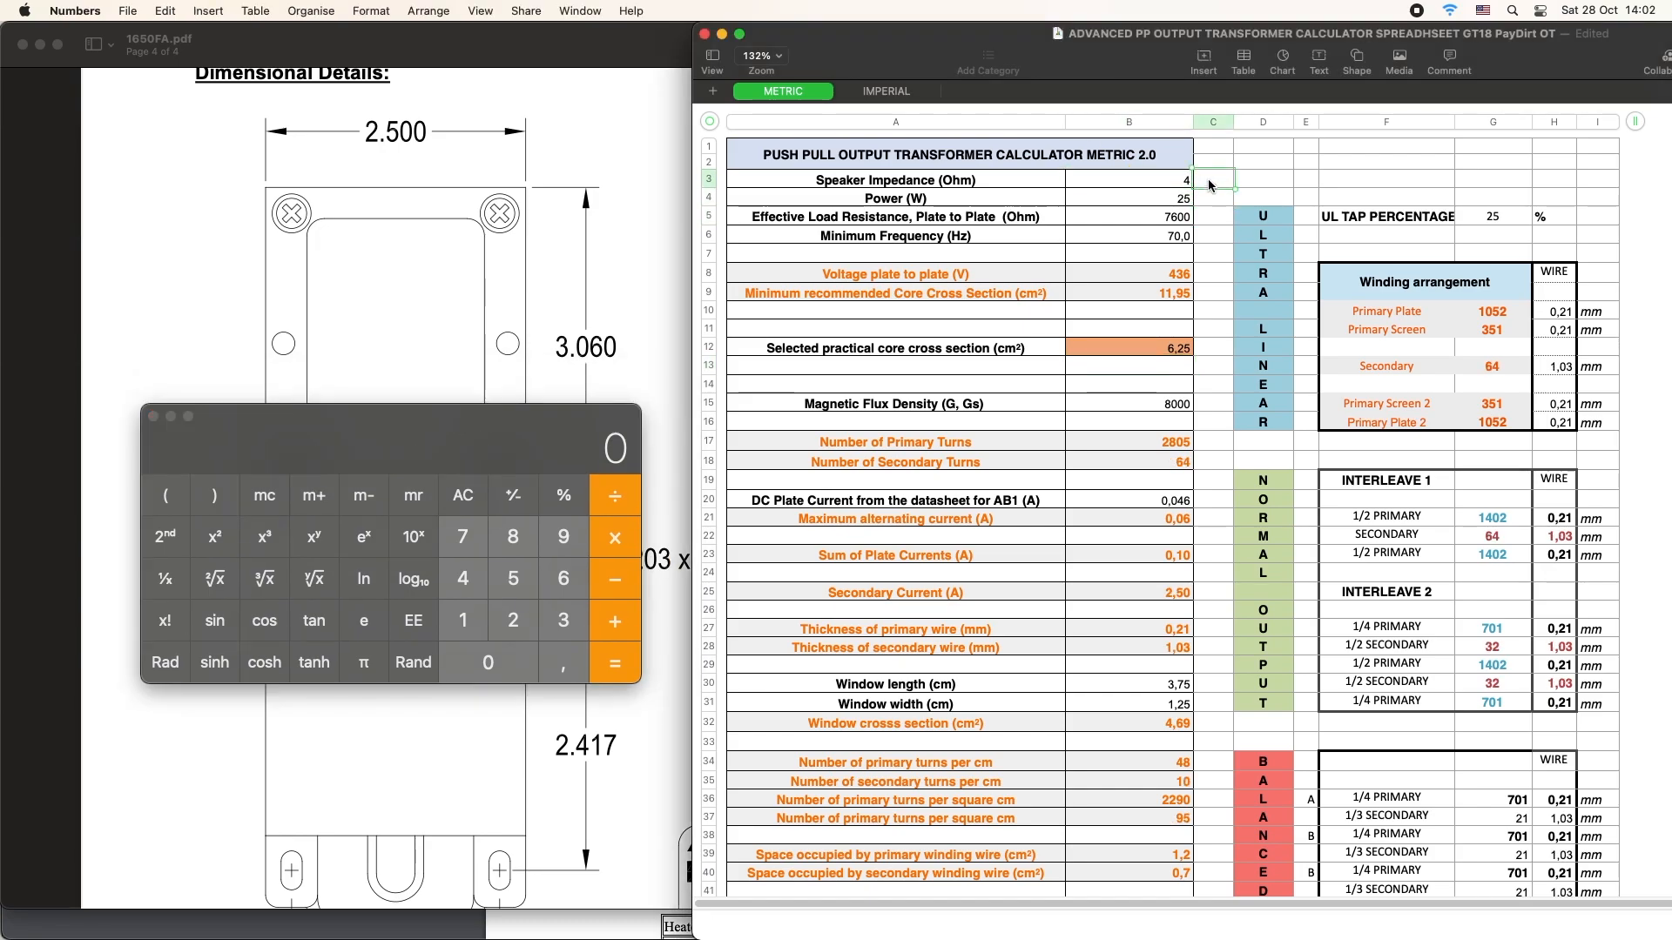
{"action": "left_click", "coordinate": [1175, 184]}
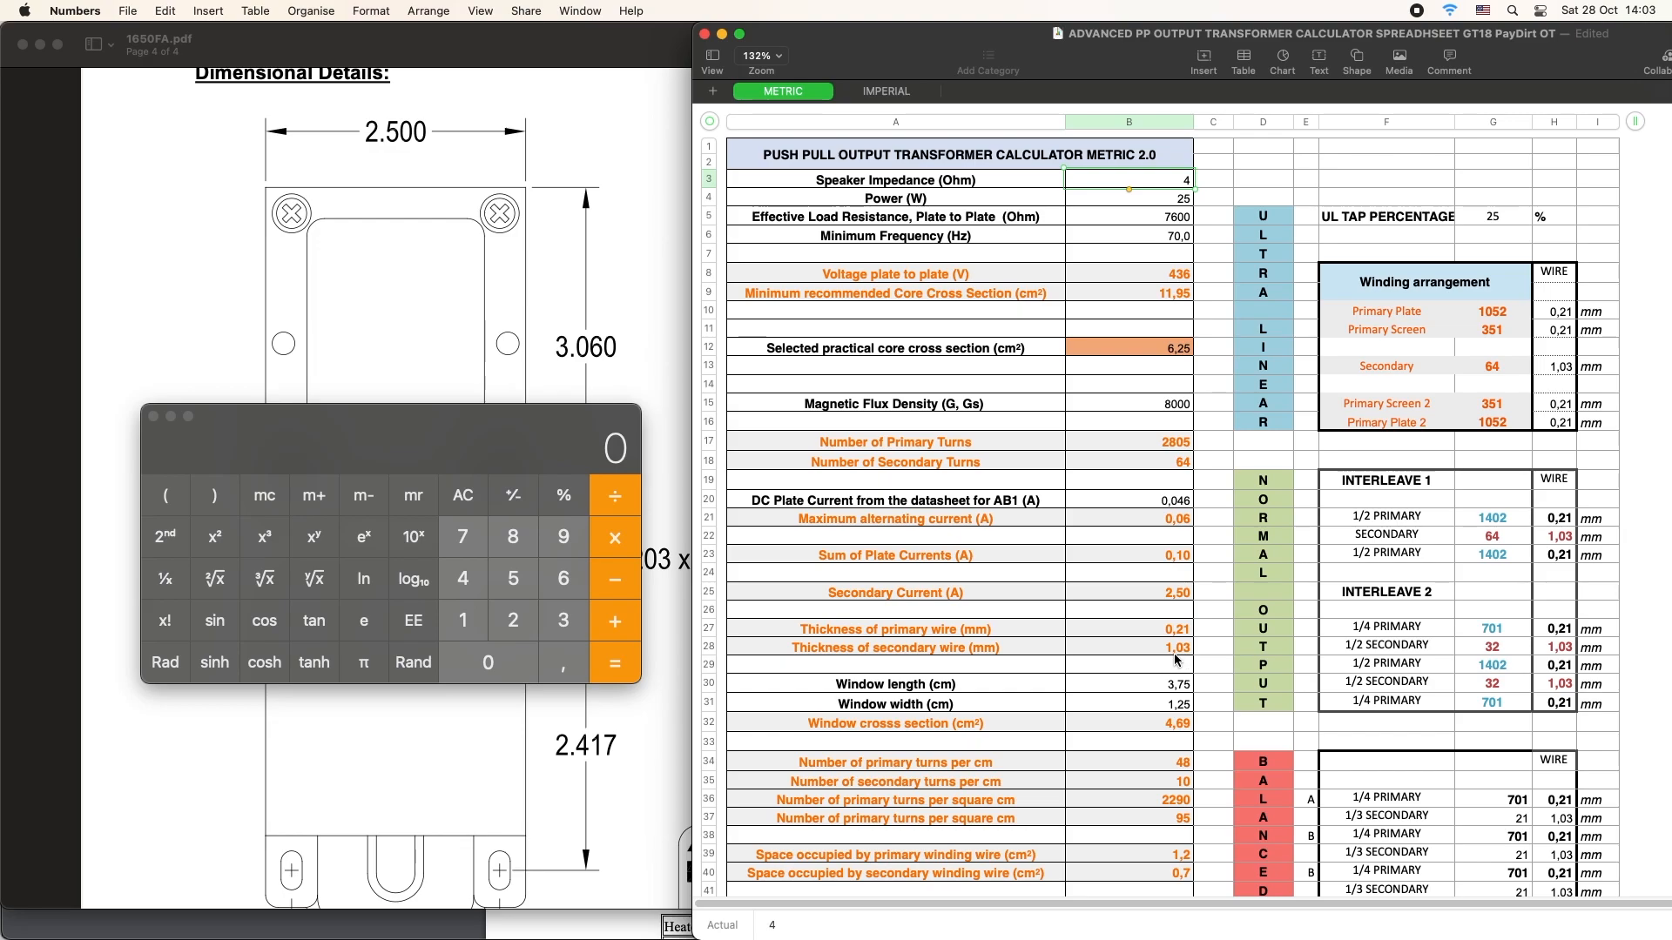
{"action": "left_click", "coordinate": [1172, 189]}
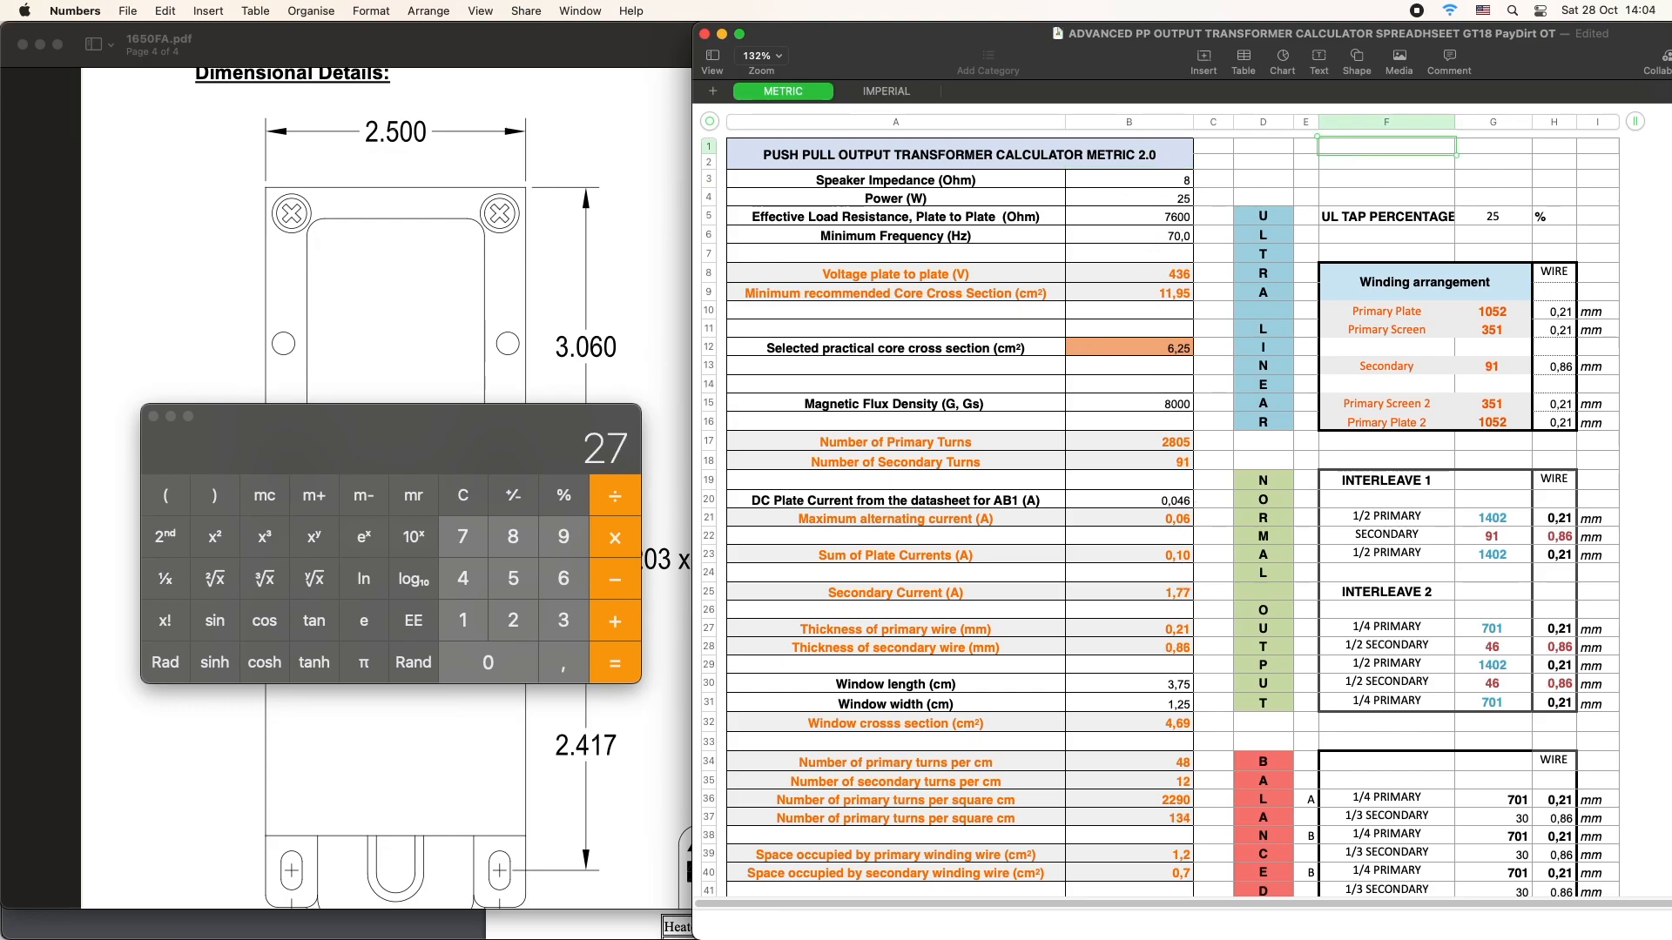
- Note the secondary sections in F1:G2 above the winding arrangement: 64 with 1, and 27 with 0.8
{"action": "type", "text": "64"}
{"action": "left_click", "coordinate": [1459, 154]}
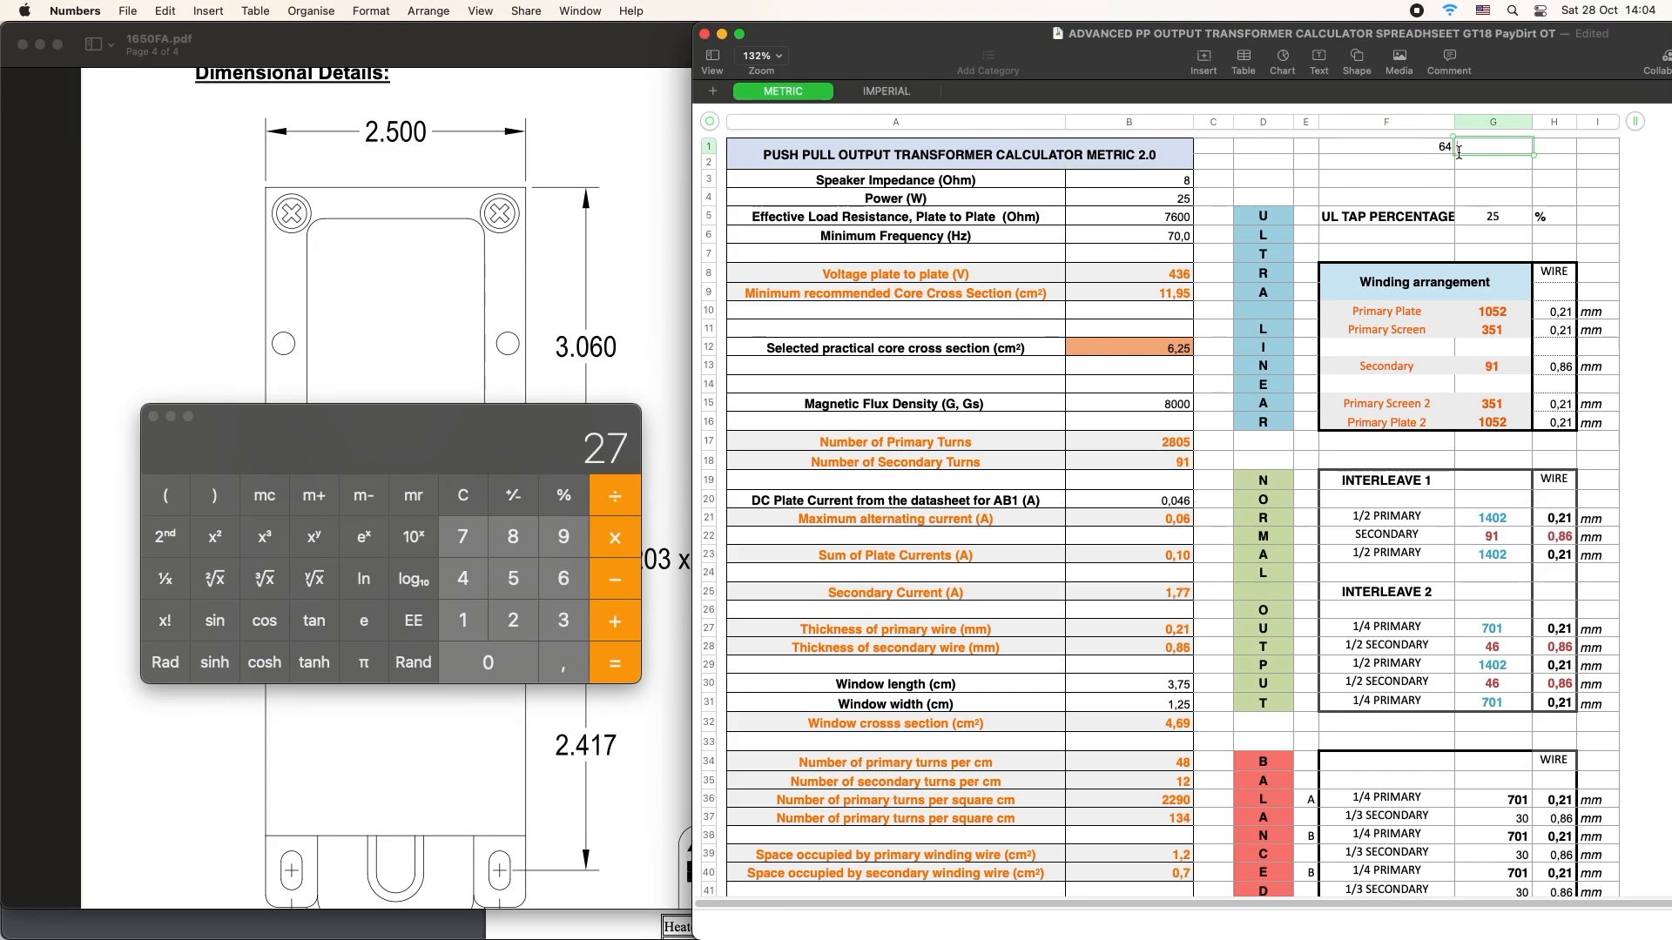
{"action": "type", "text": "1"}
{"action": "left_click", "coordinate": [1444, 168]}
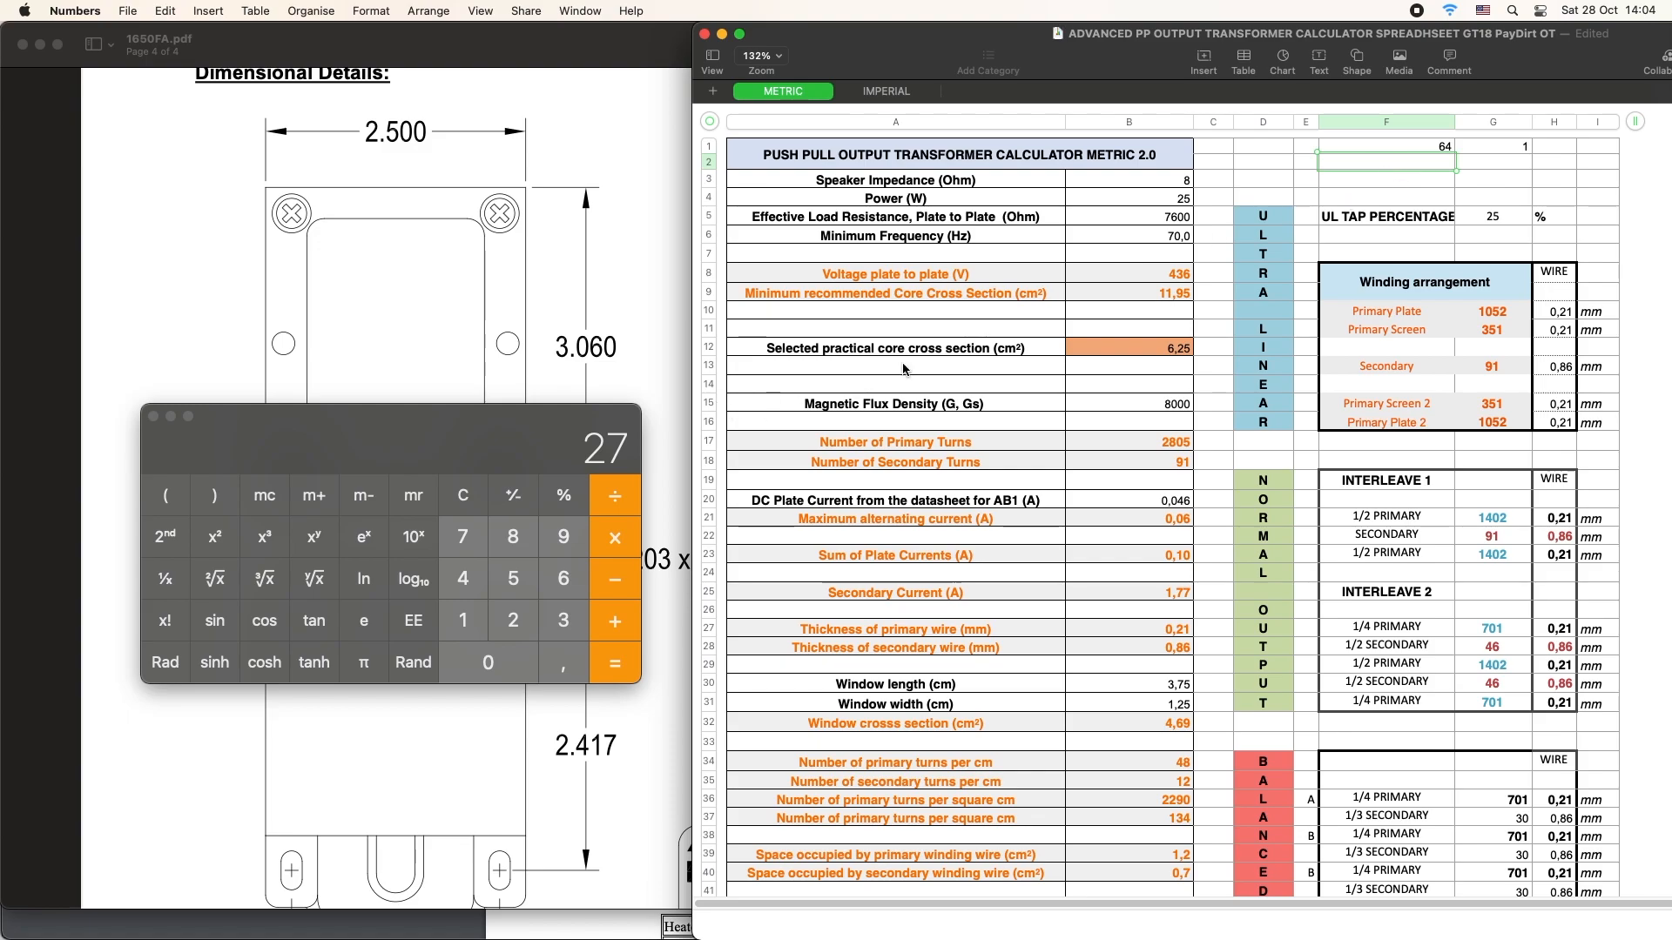
{"action": "type", "text": "27"}
{"action": "left_click", "coordinate": [1525, 172]}
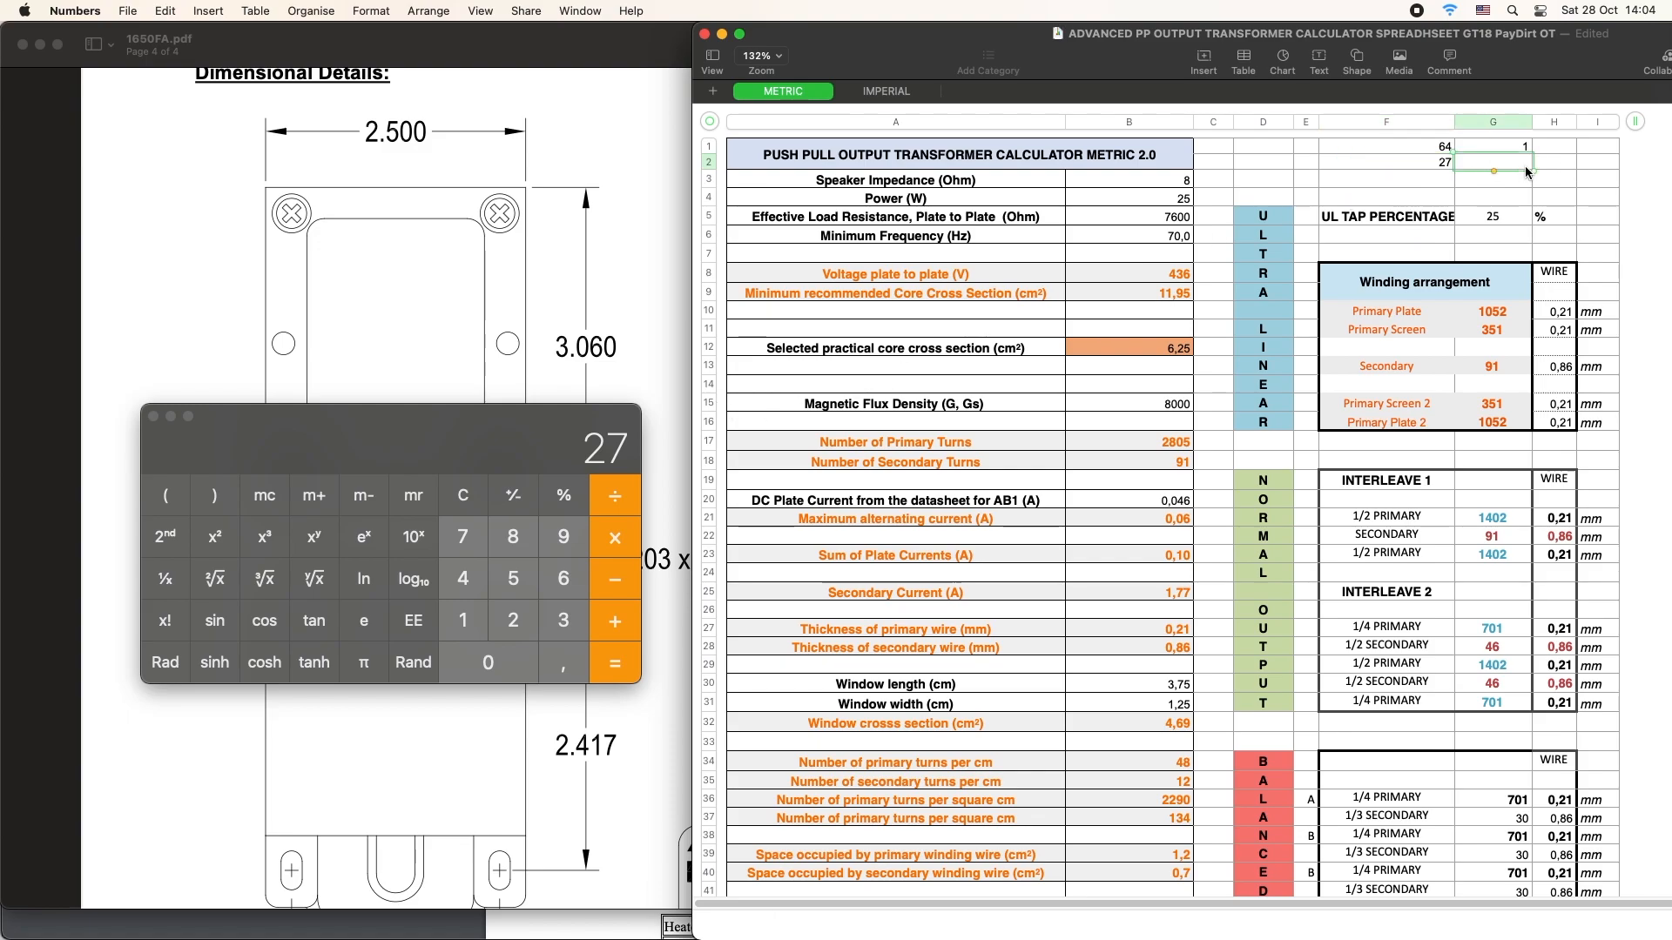
{"action": "type", "text": "0.8"}
{"action": "left_click", "coordinate": [1424, 185]}
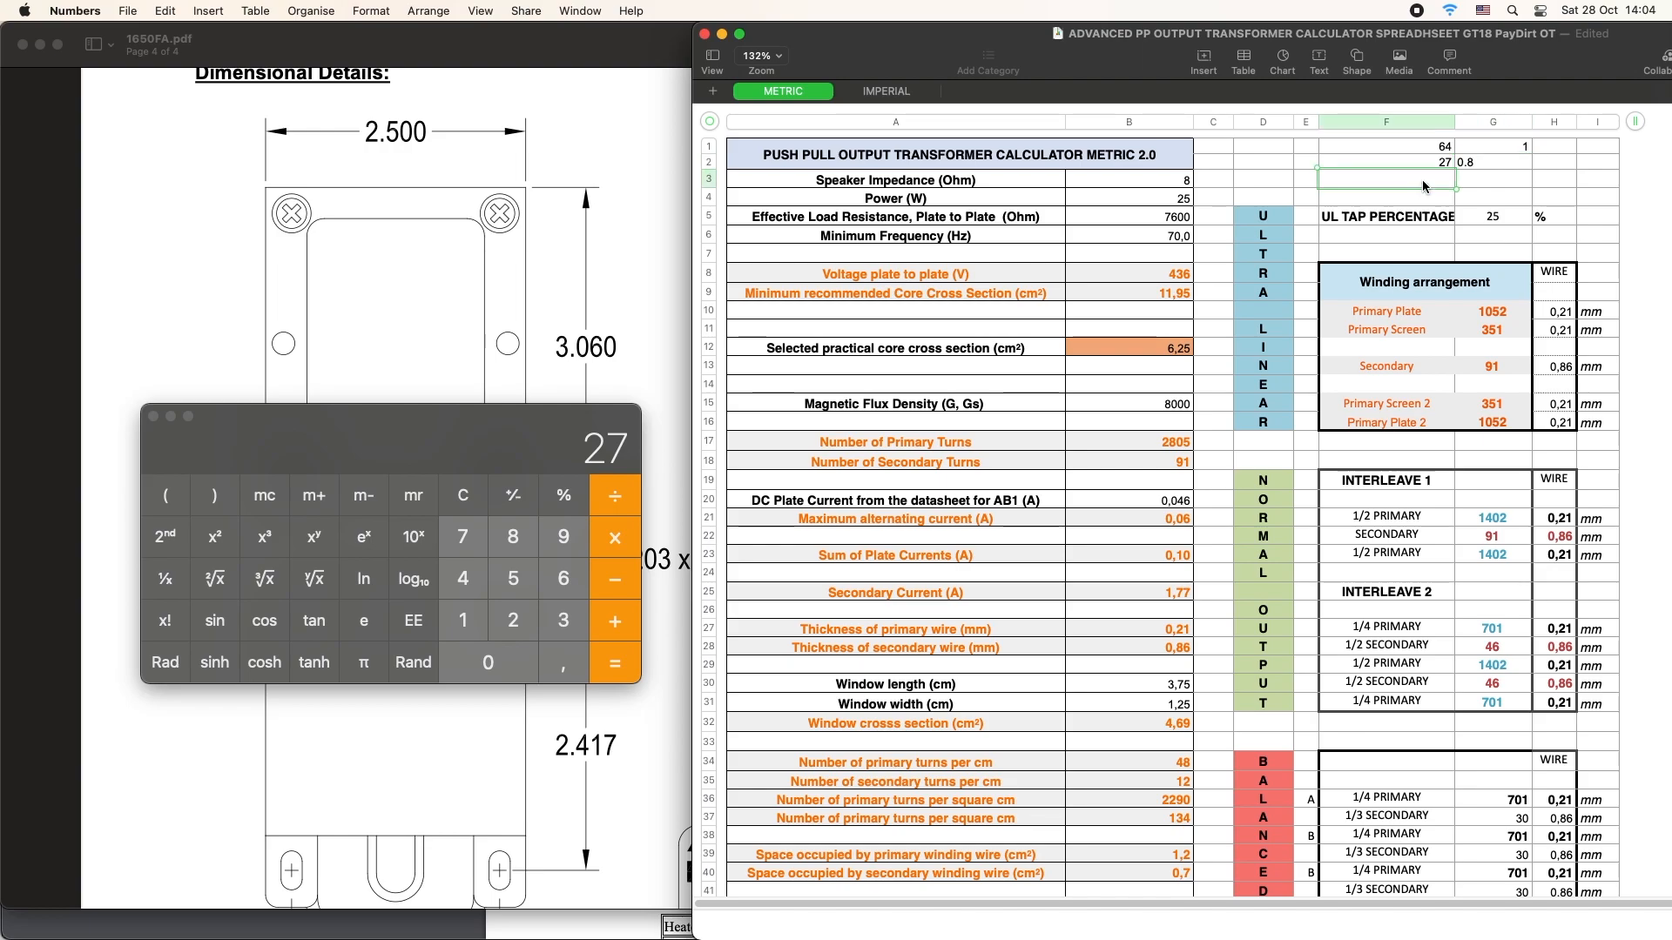
- Set the speaker impedance to 16 Ohm
{"action": "left_click", "coordinate": [1184, 186]}
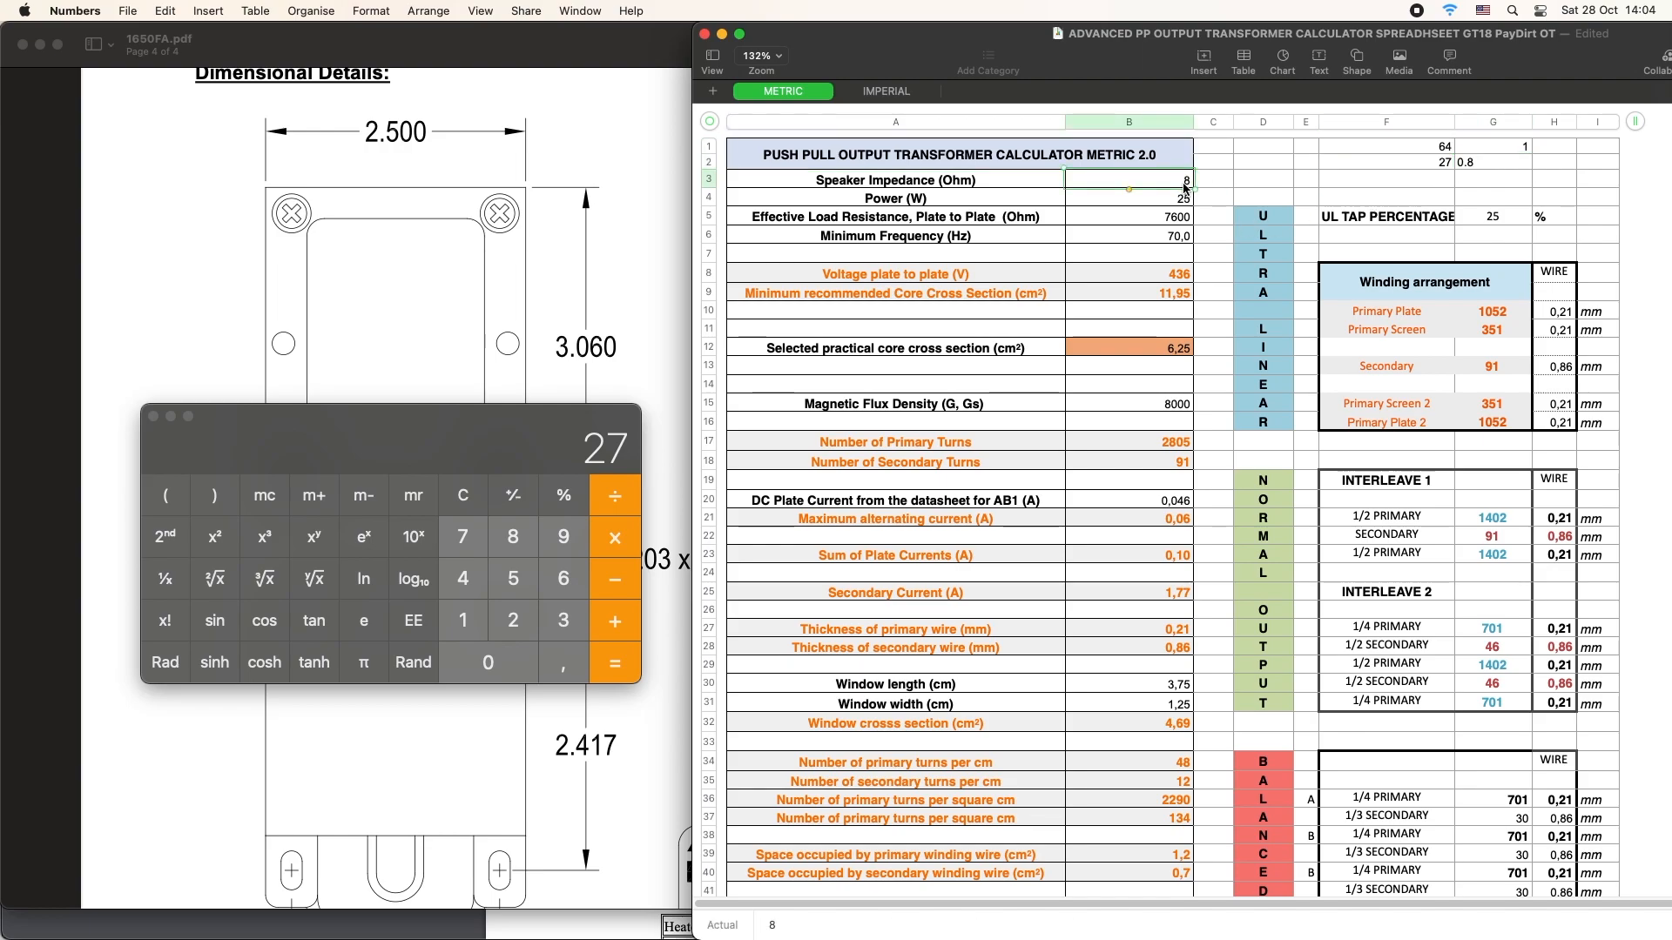
{"action": "type", "text": "16"}
{"action": "key", "text": "Return"}
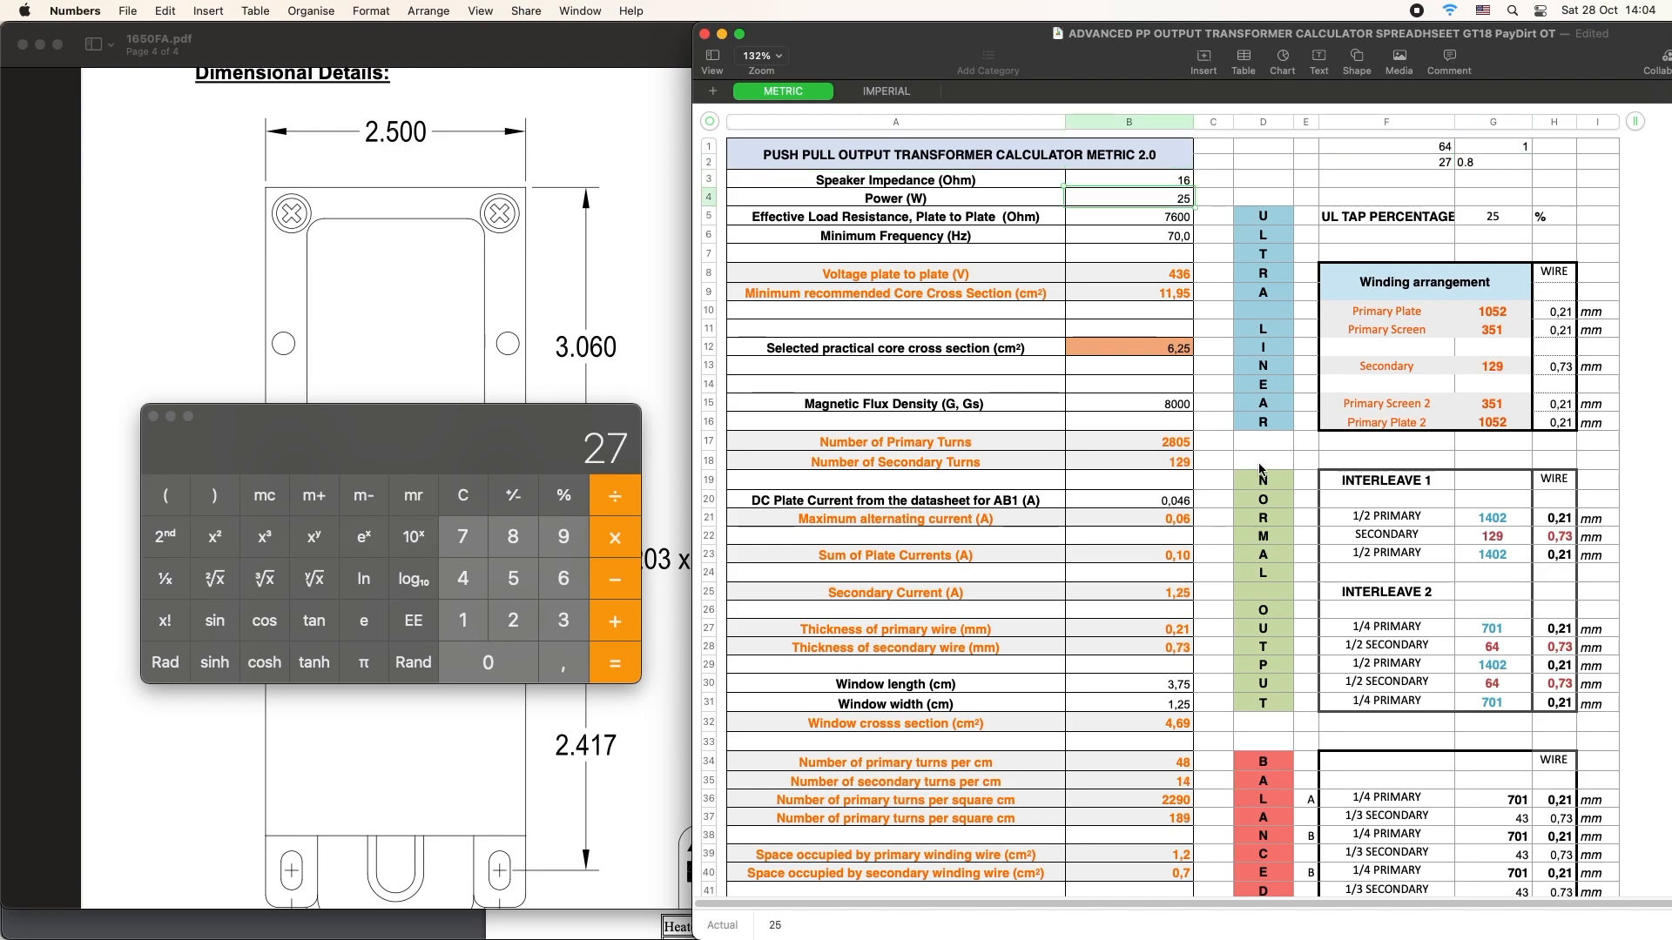
- Calculate the third secondary section's turns in Calculator by subtracting 64 and 27 from 129
{"action": "left_click", "coordinate": [607, 478]}
{"action": "left_click", "coordinate": [463, 495]}
{"action": "left_click", "coordinate": [463, 620]}
{"action": "left_click", "coordinate": [513, 620]}
{"action": "left_click", "coordinate": [562, 539]}
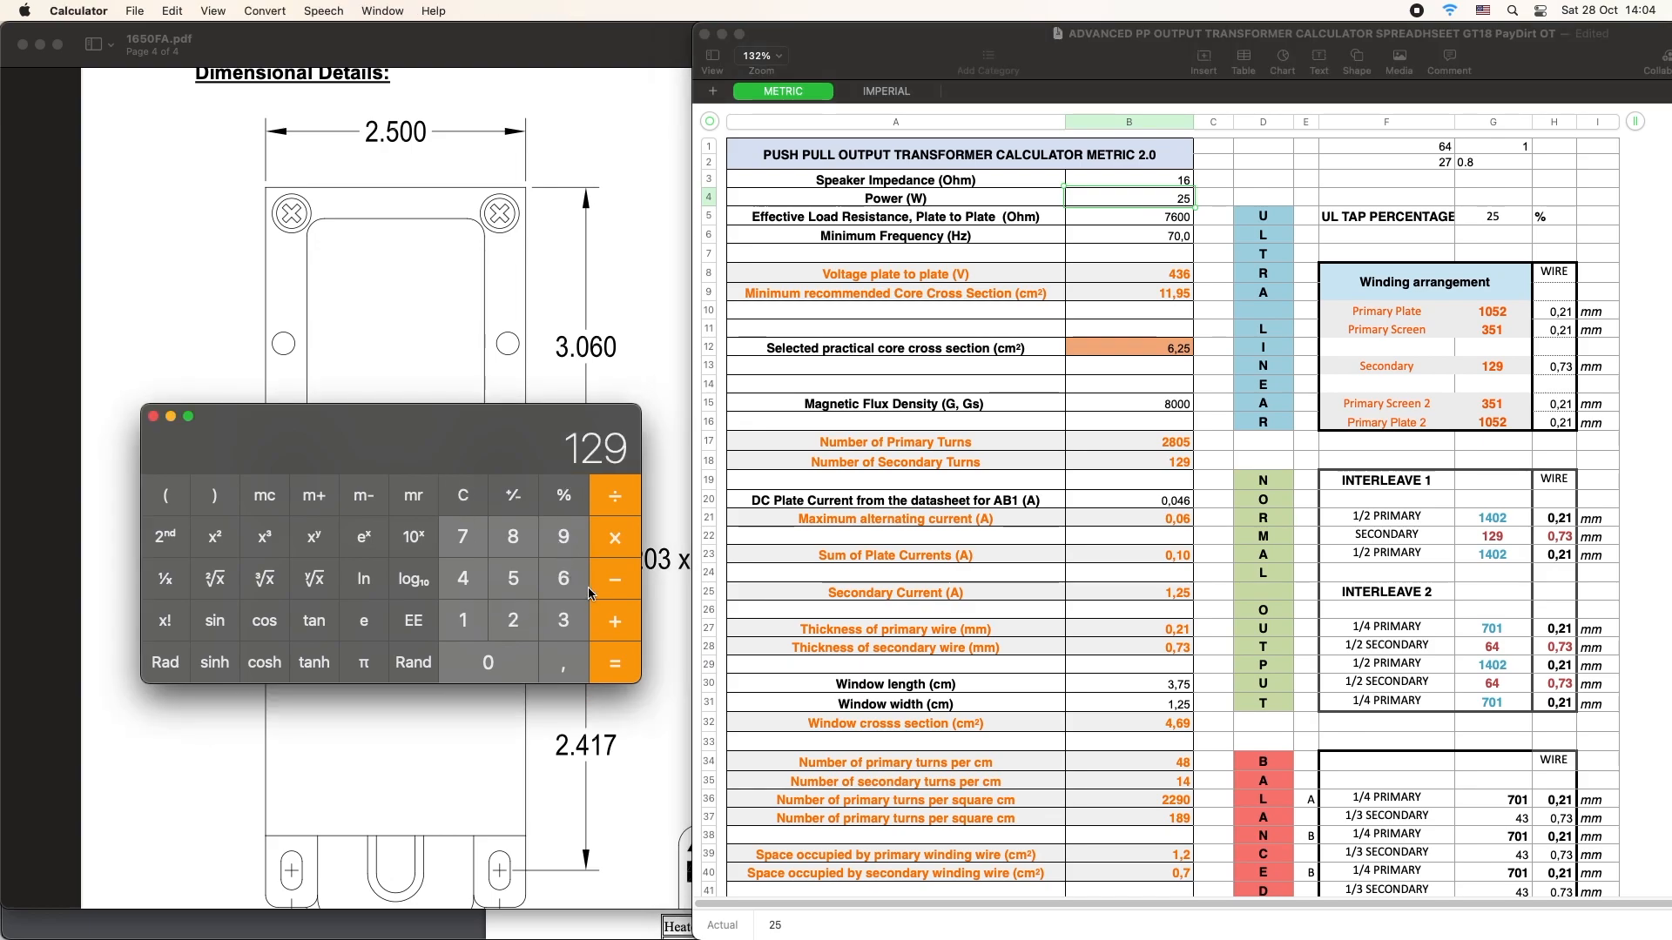
{"action": "left_click", "coordinate": [612, 588]}
{"action": "left_click", "coordinate": [564, 579]}
{"action": "left_click", "coordinate": [464, 578]}
{"action": "left_click", "coordinate": [616, 597]}
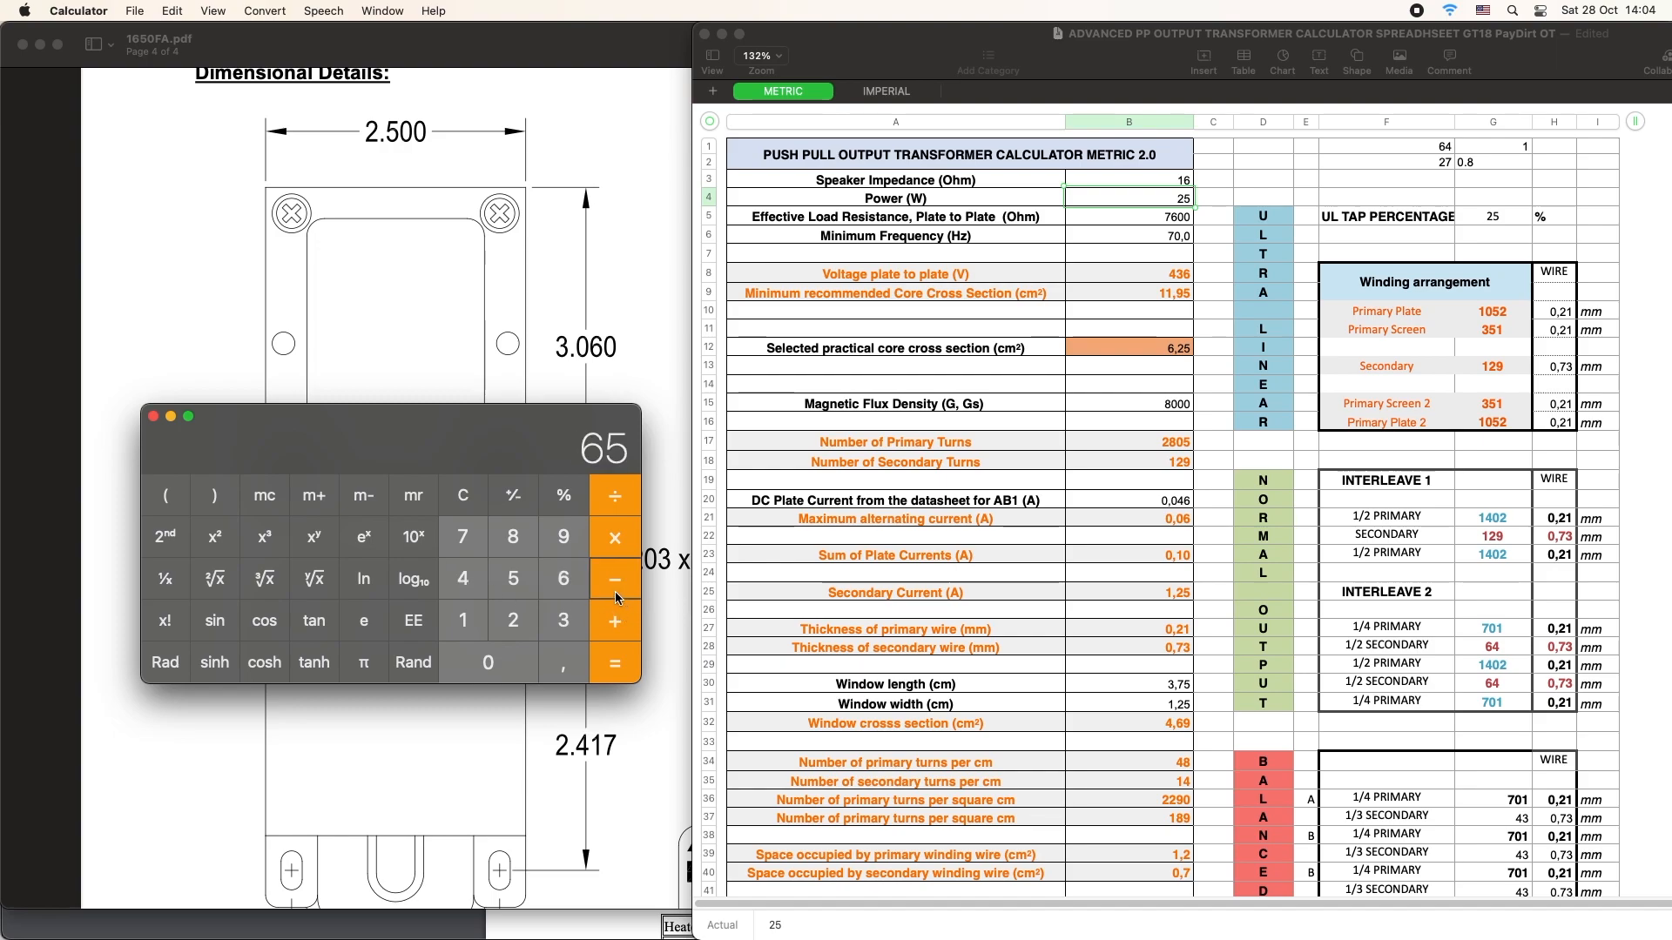
{"action": "type", "text": "27"}
{"action": "left_click", "coordinate": [624, 678]}
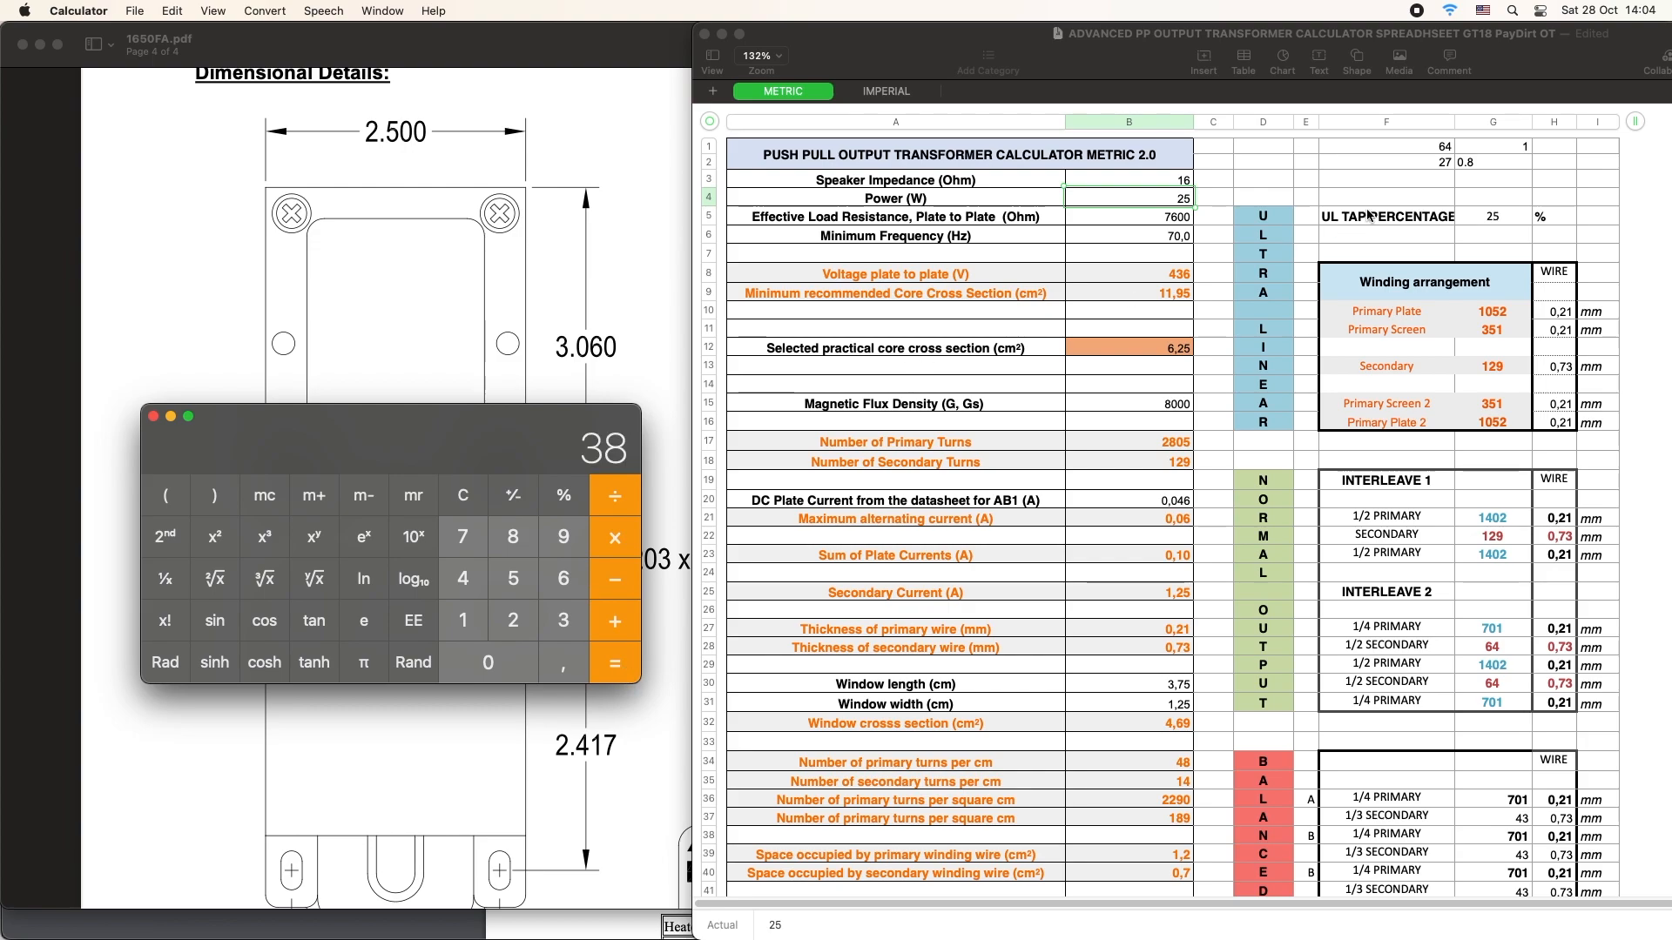
- Note the third secondary section in F3:G3 as 38 with 0.65, and shift the spreadsheet window slightly away from the drawing
{"action": "left_click", "coordinate": [1424, 181]}
{"action": "type", "text": "3"}
{"action": "key", "text": "Tab"}
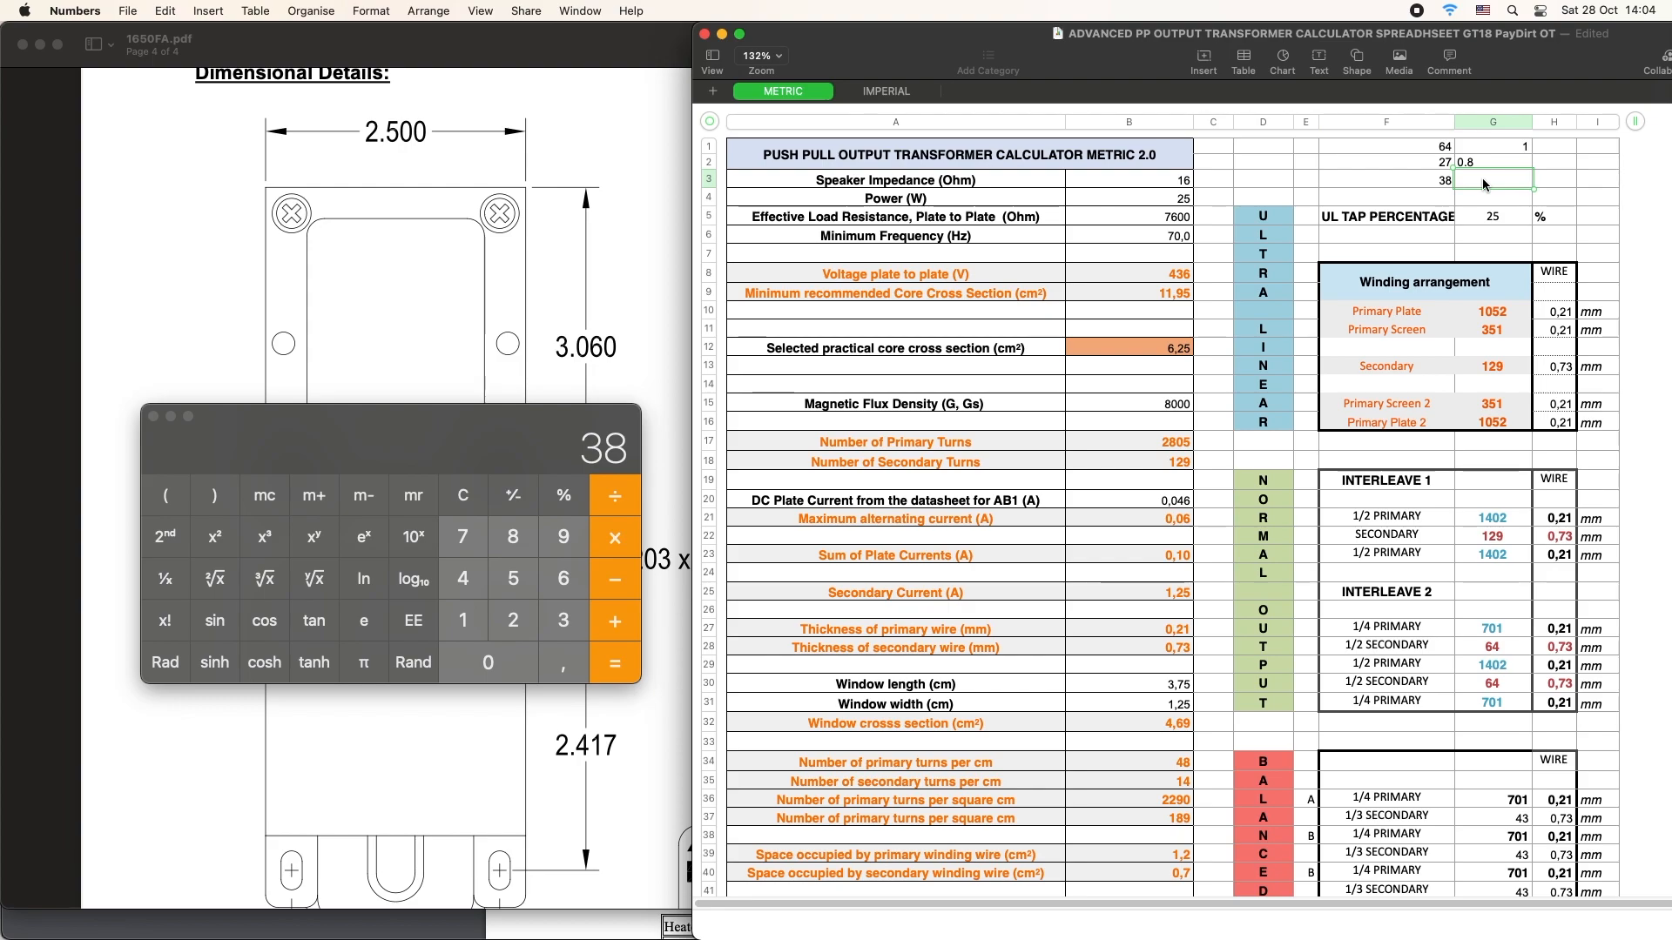
{"action": "type", "text": "0"}
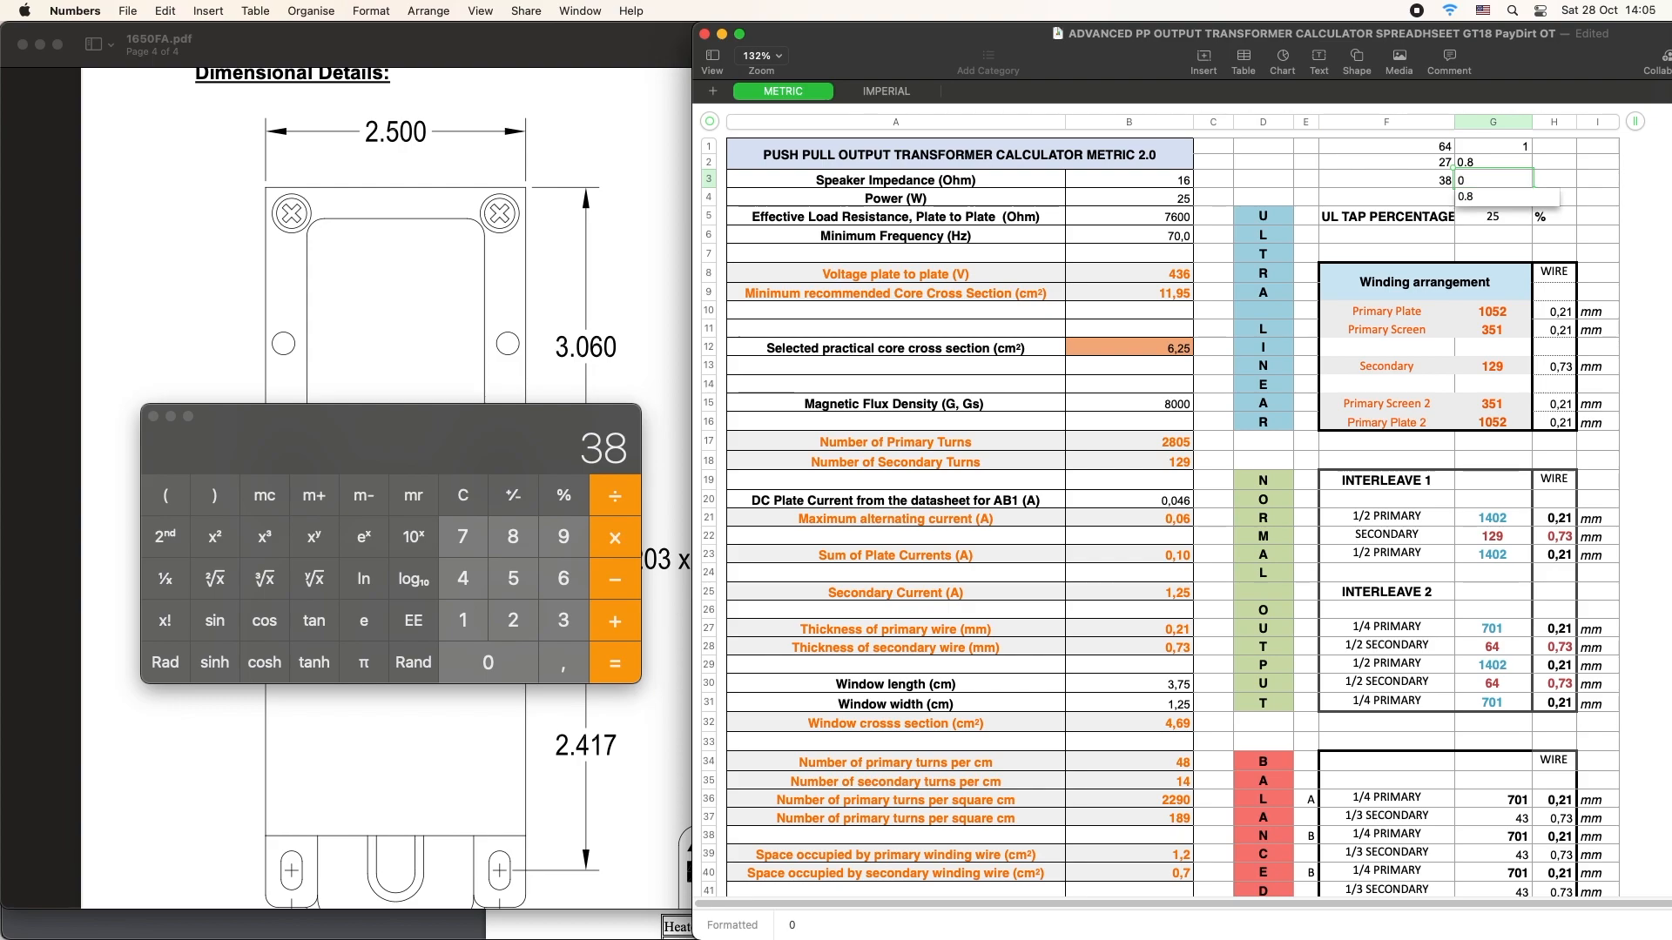
{"action": "type", "text": ".65"}
{"action": "key", "text": "Tab"}
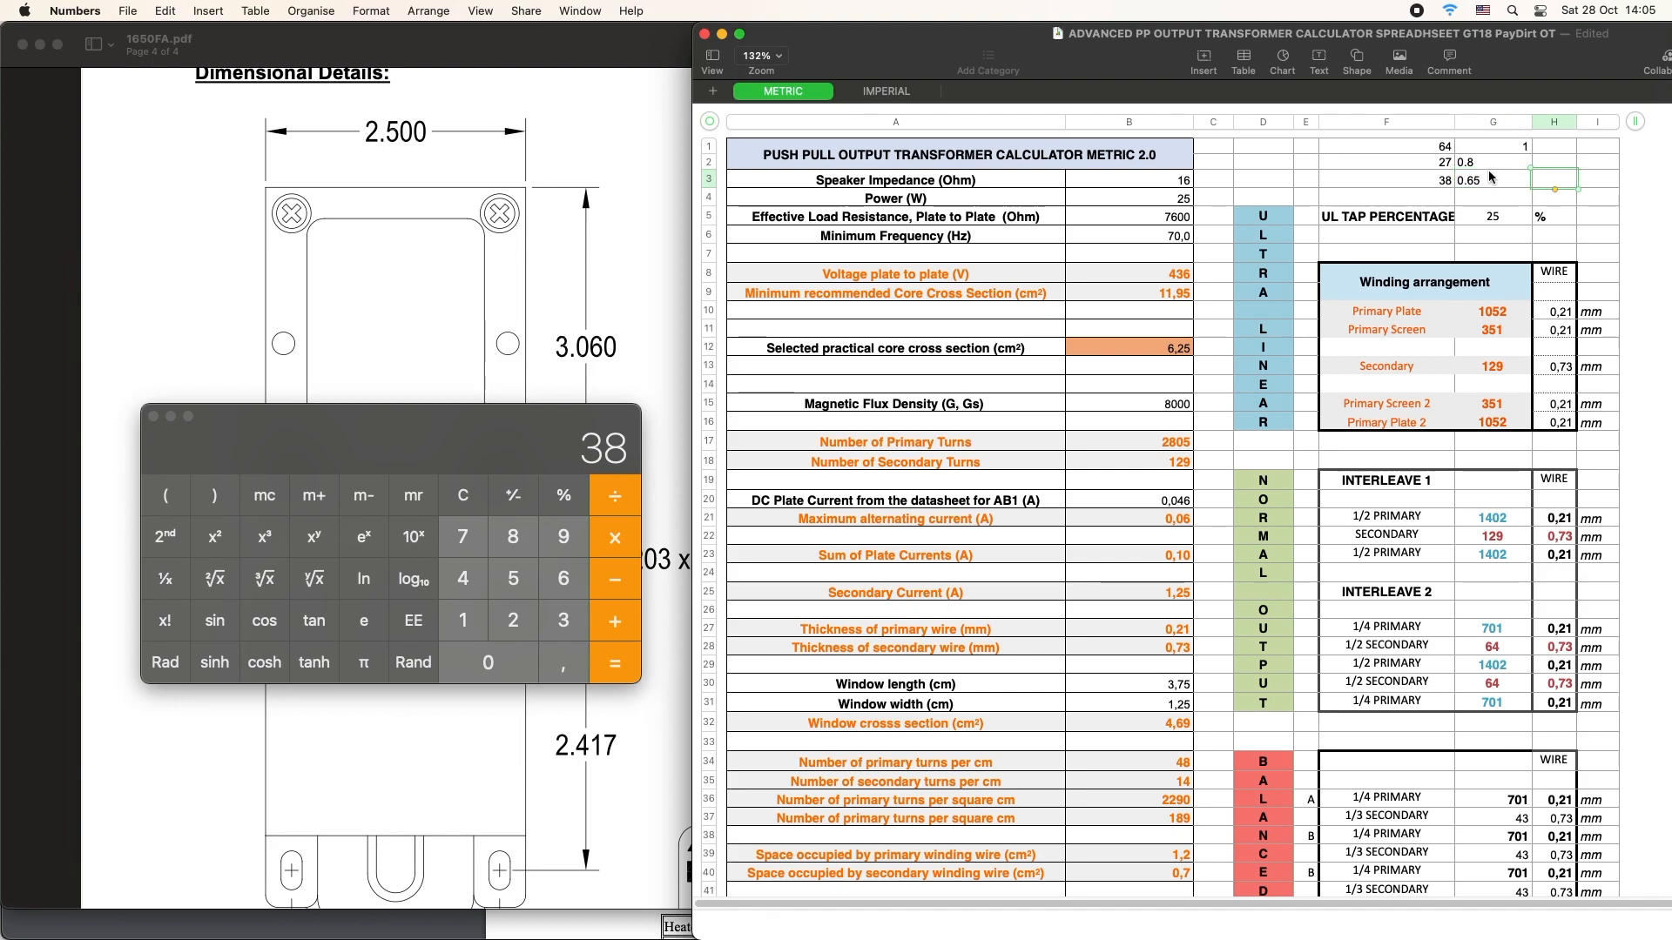
{"action": "key", "text": "Tab"}
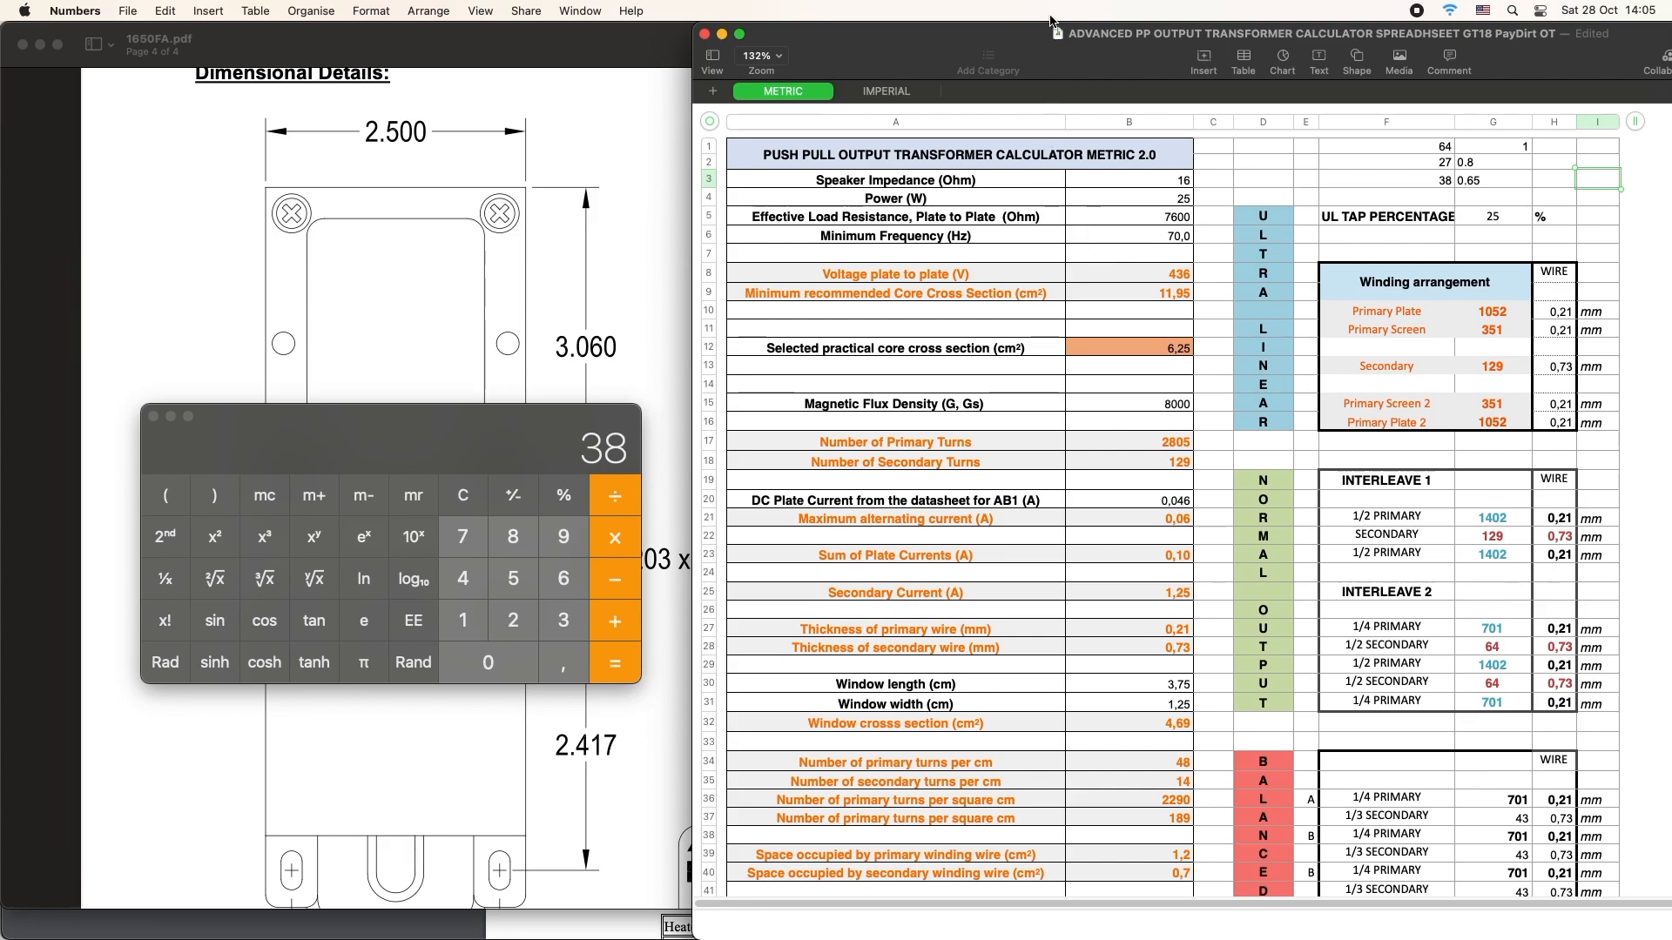
{"action": "left_click_drag", "start_coordinate": [1023, 33], "coordinate": [1062, 33]}
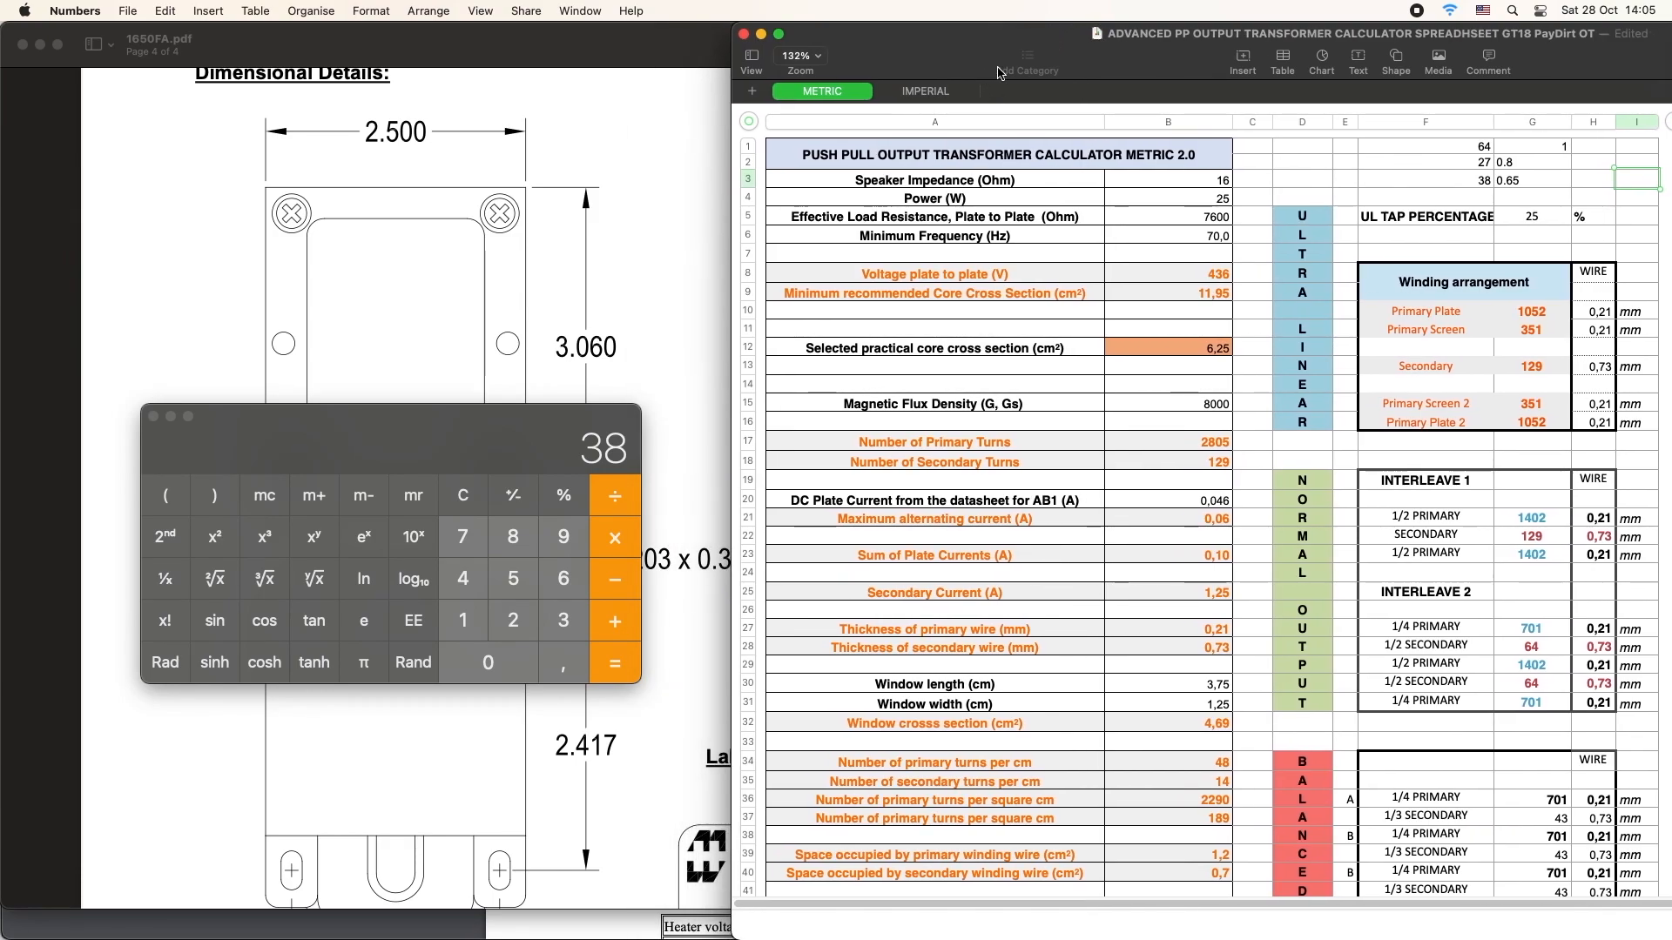